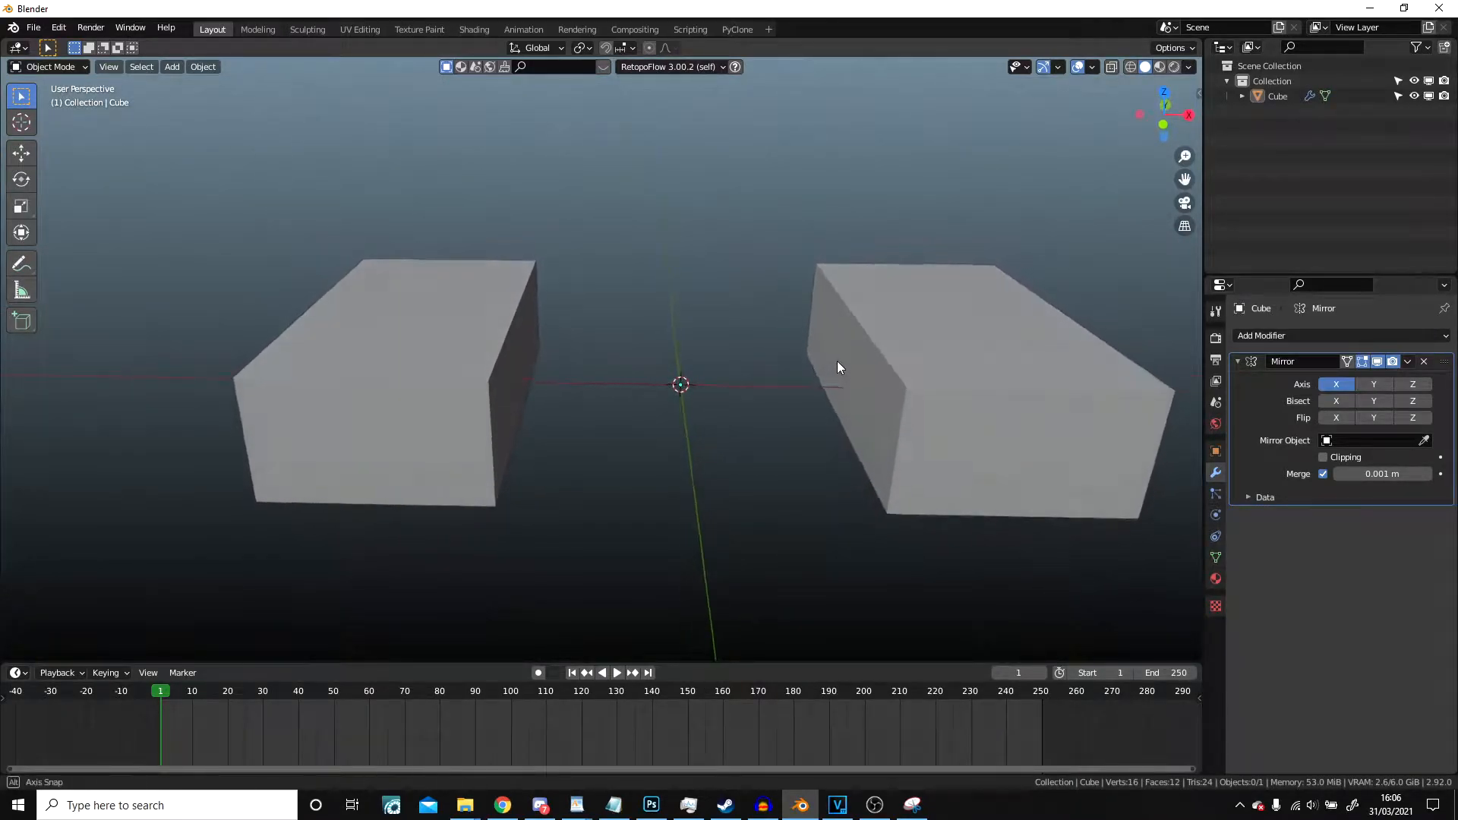
- Inspect the mirrored block in Edit Mode to see which half is the original mesh
click(327, 374)
middle_drag(396, 388, 638, 335)
key(Tab)
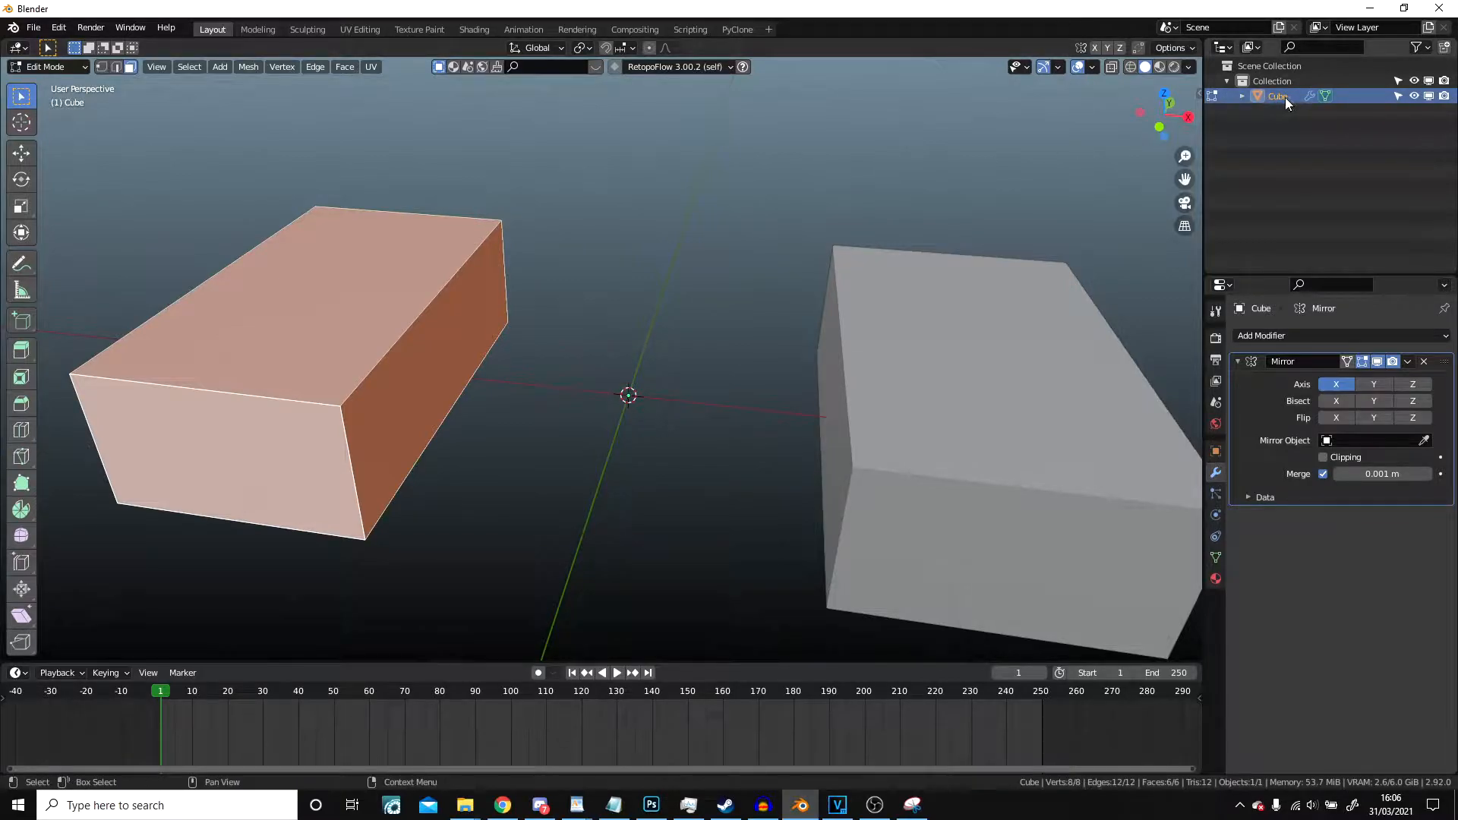
key(Tab)
middle_drag(703, 446, 638, 366)
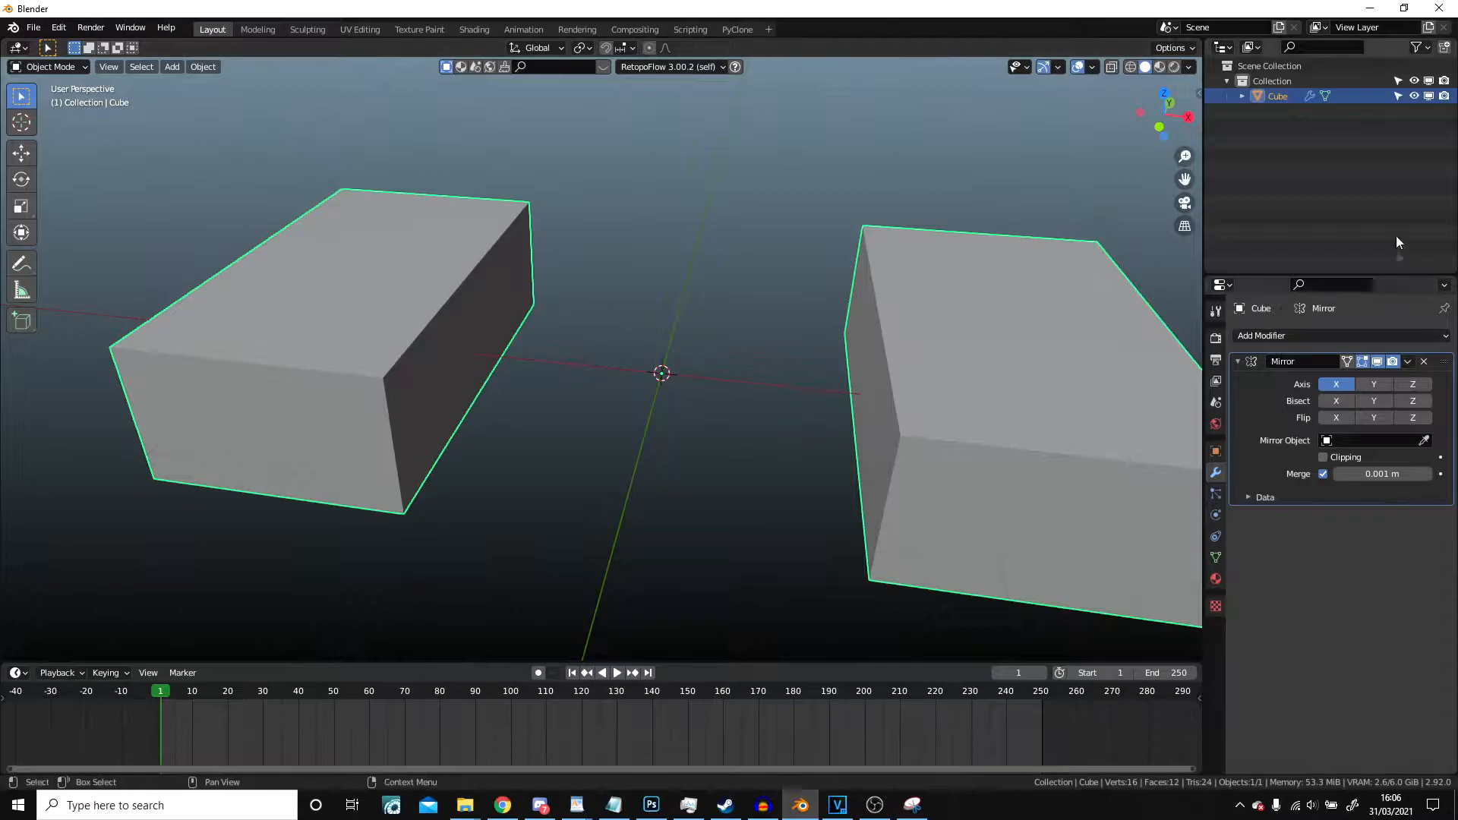
middle_drag(658, 364, 602, 364)
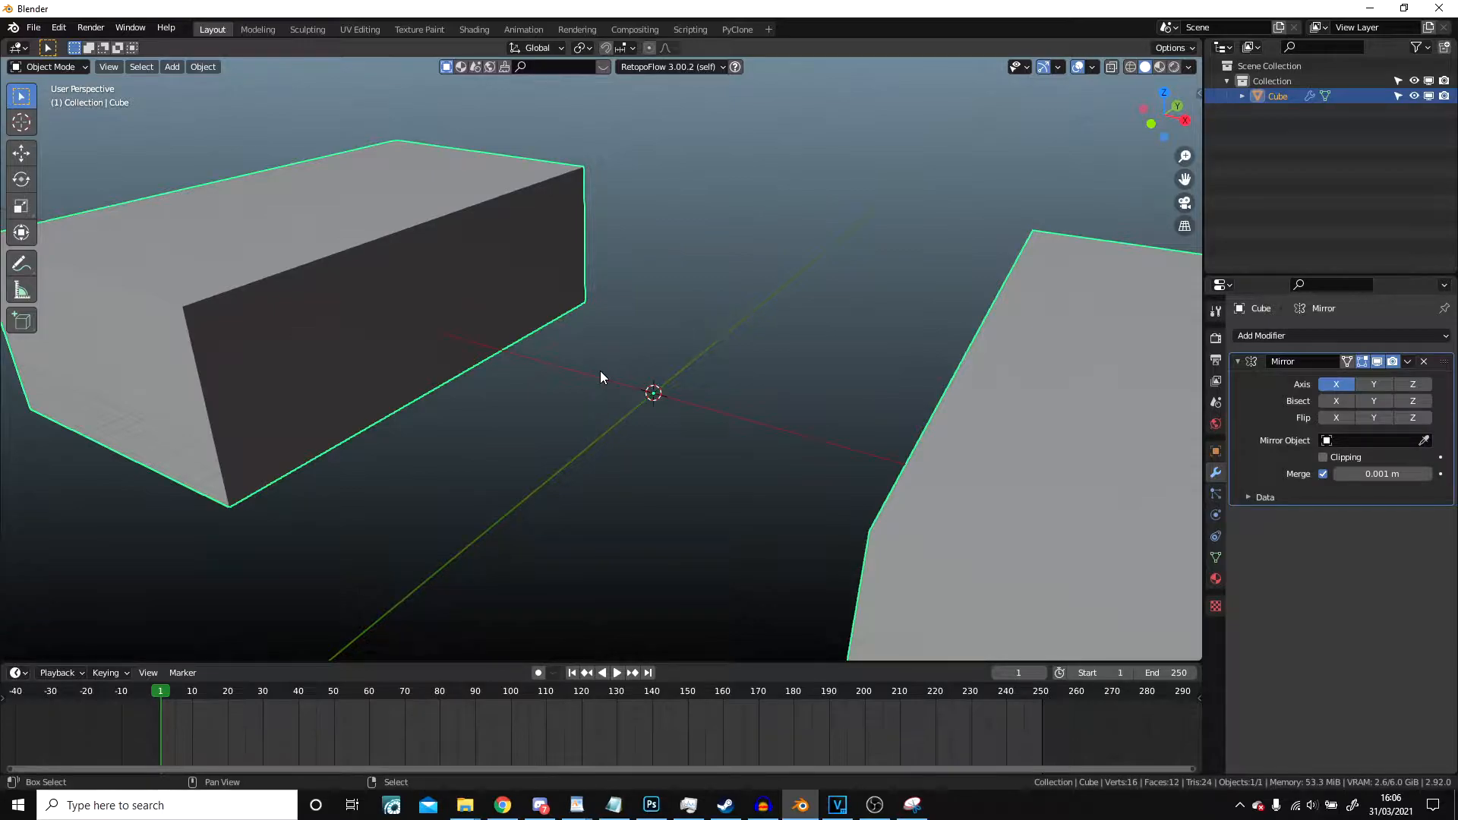
- Add a cylinder at the origin and scale its mesh to 0.135 in X and Y, keeping its height
key(shift+a)
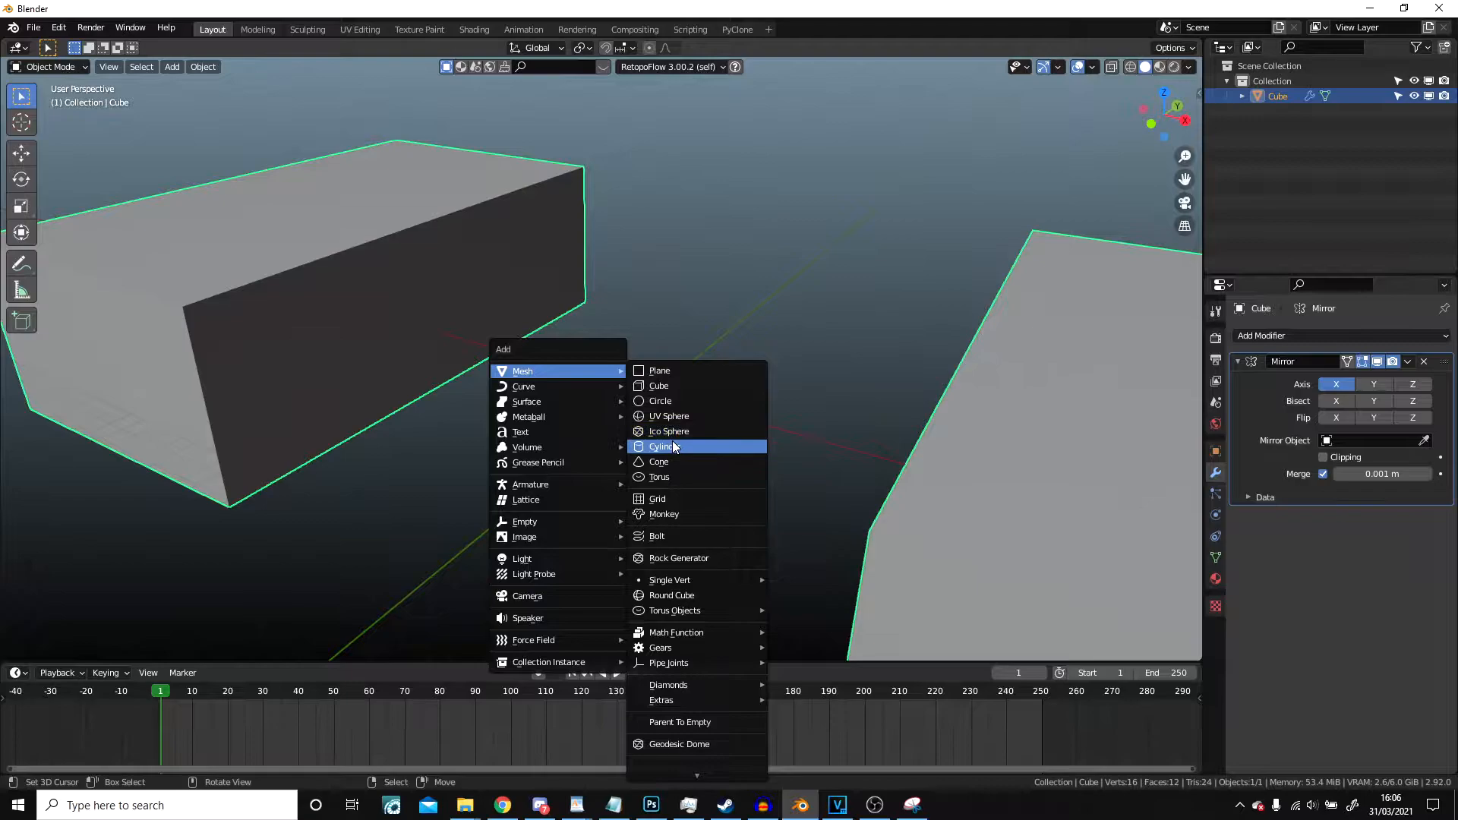
click(661, 446)
middle_drag(771, 417, 863, 417)
key(Tab)
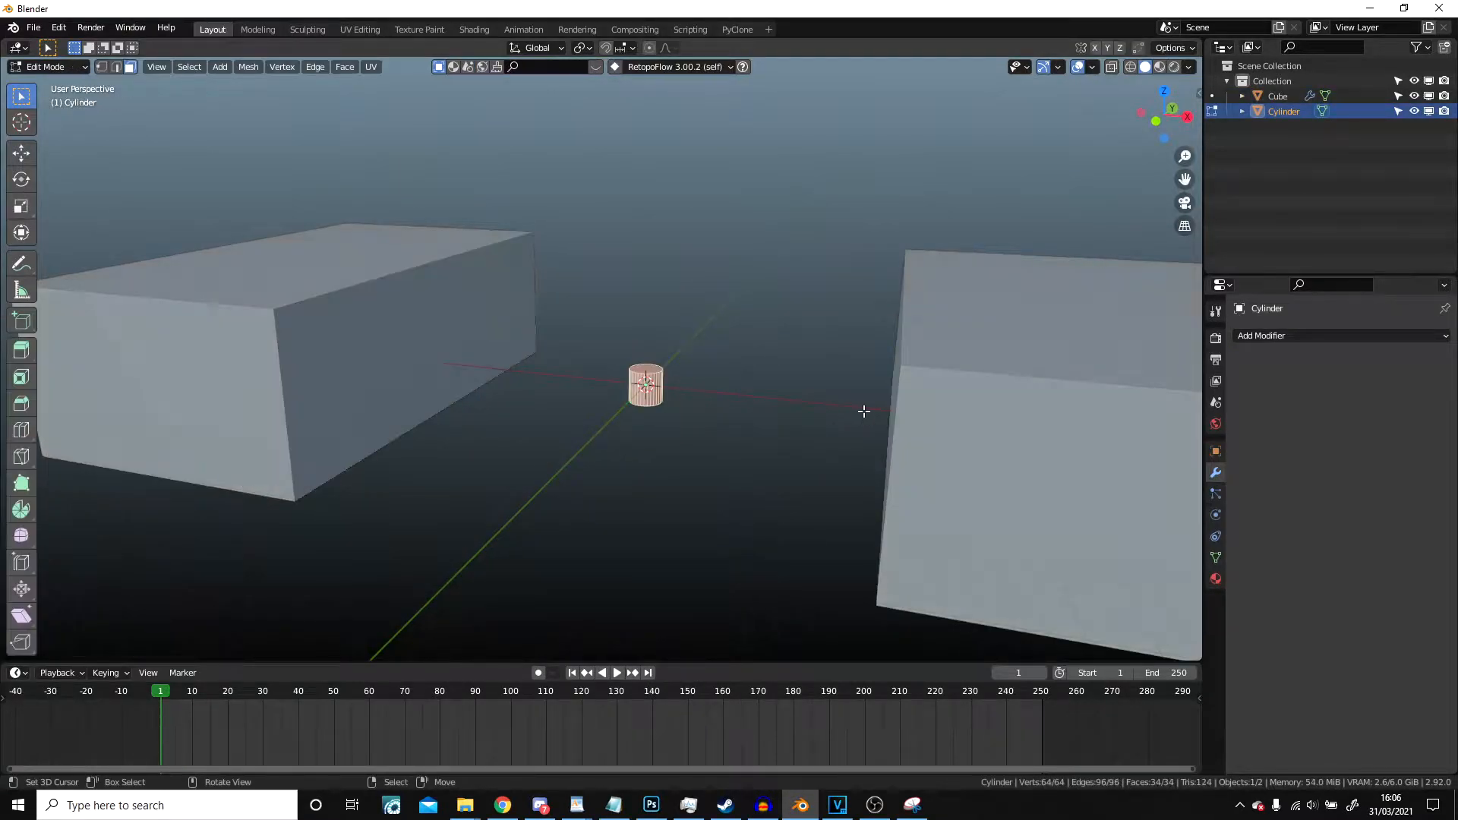
key(s)
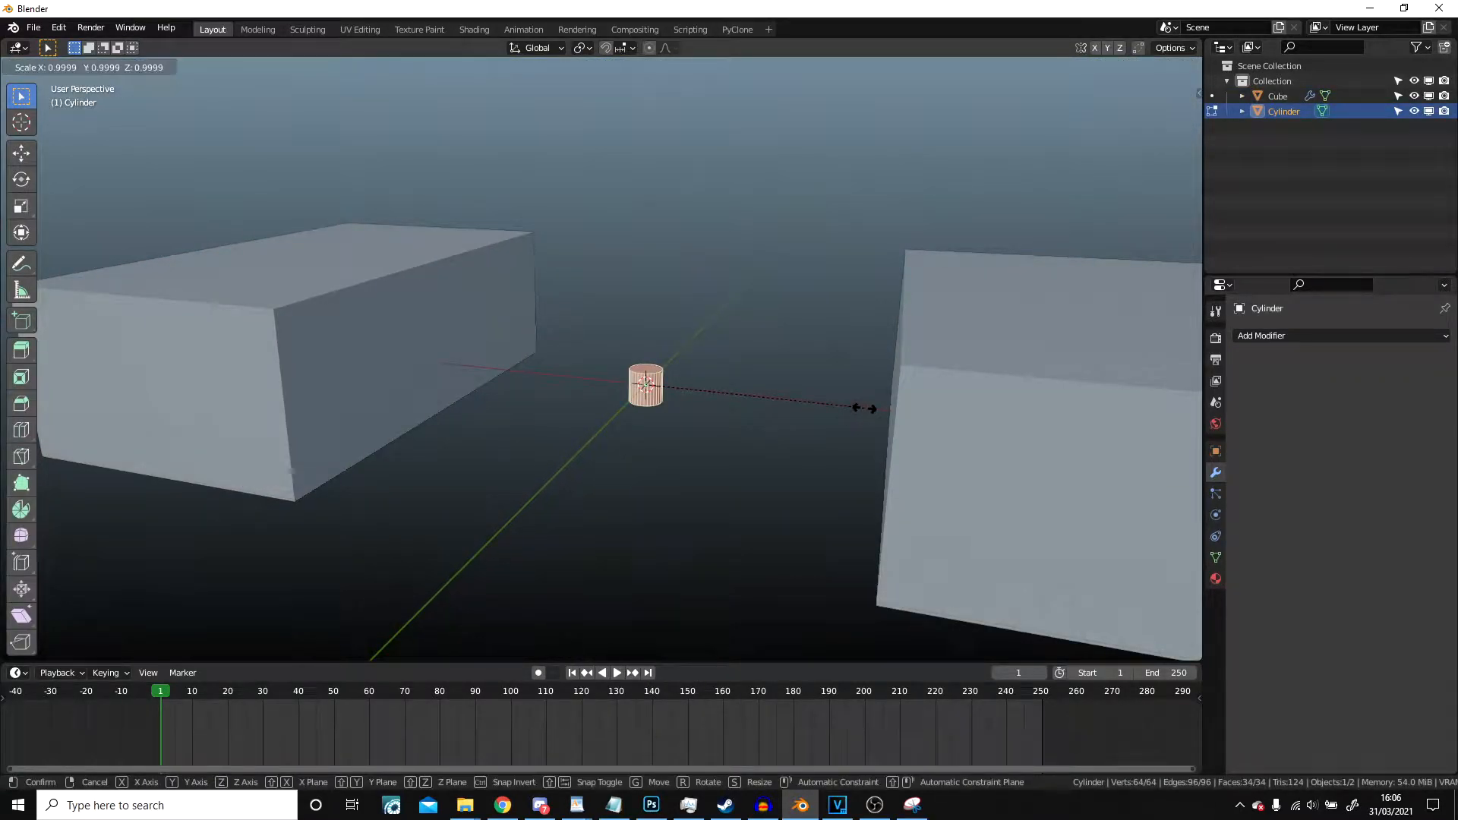
key(shift+z)
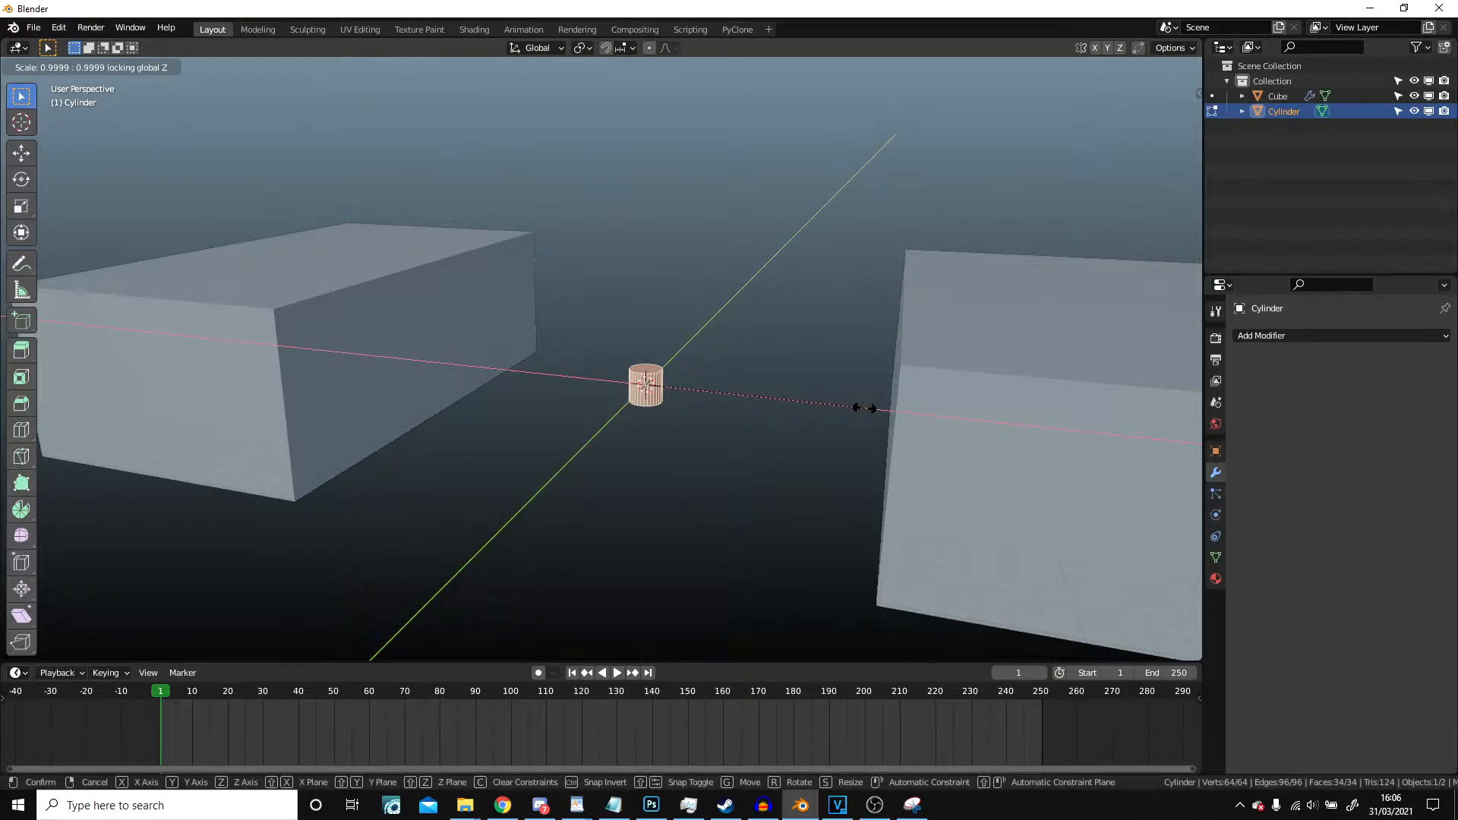
click(674, 392)
middle_drag(674, 393, 713, 445)
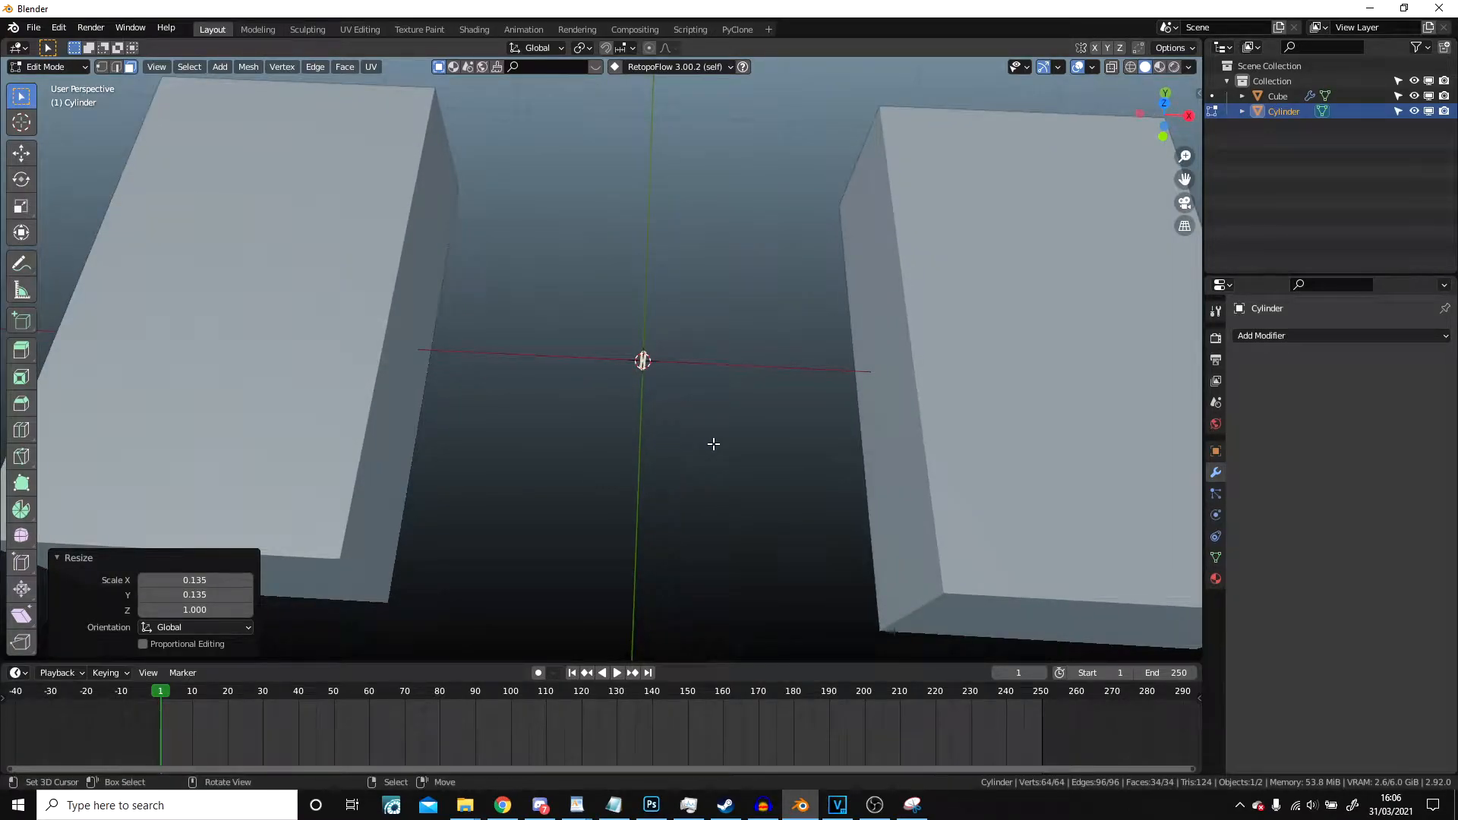
- Move the cylinder mesh in the front view up onto the block on the negative X side
key(KP_1)
key(g)
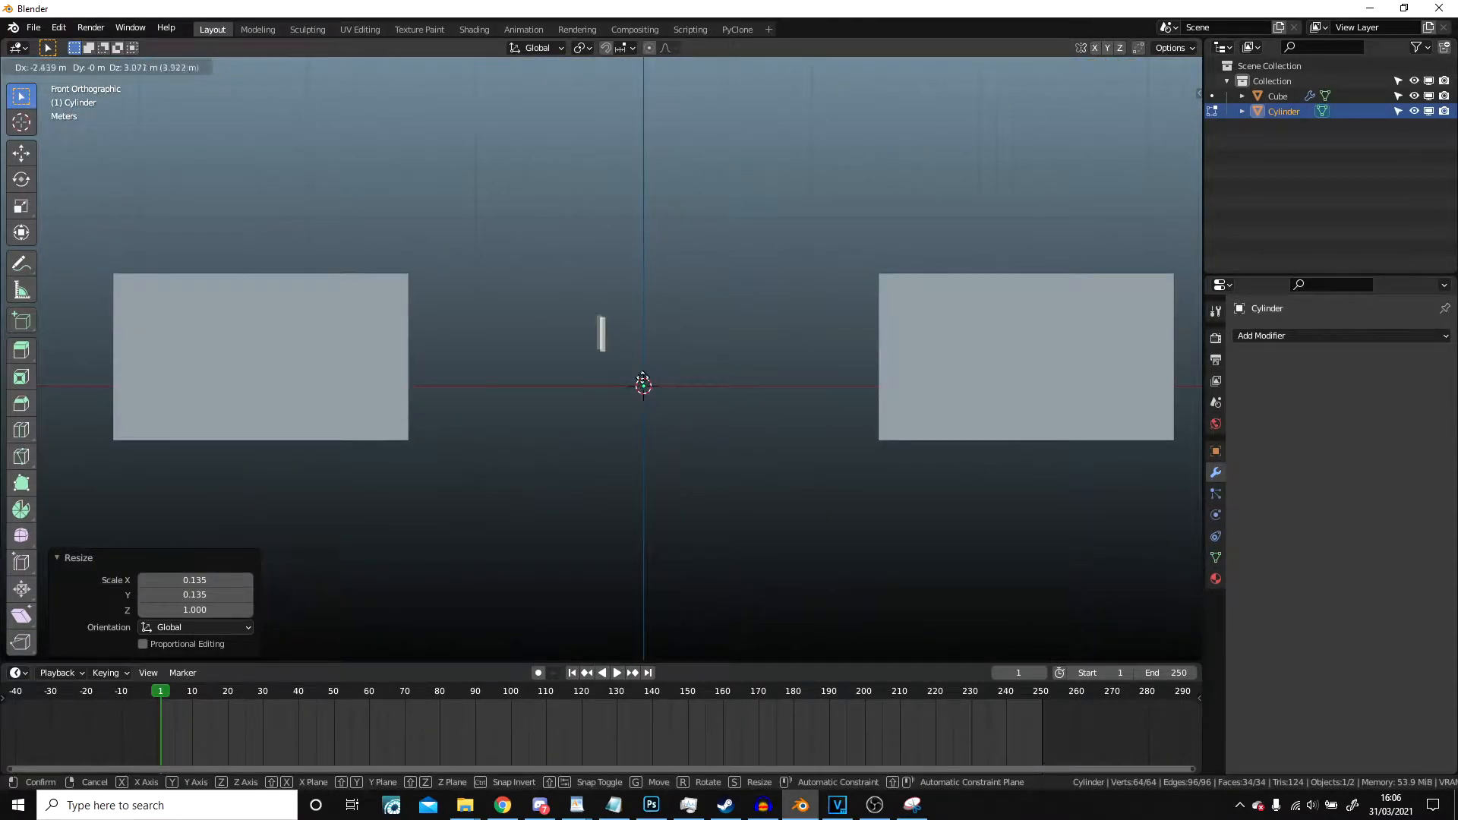
click(400, 193)
shift+middle_drag(444, 206, 410, 311)
- Raise the cylinder's top face about 0.86 m along Z to make a taller post
scroll(658, 299, up, 4)
scroll(243, 233, up, 6)
click(657, 287)
key(g)
key(z)
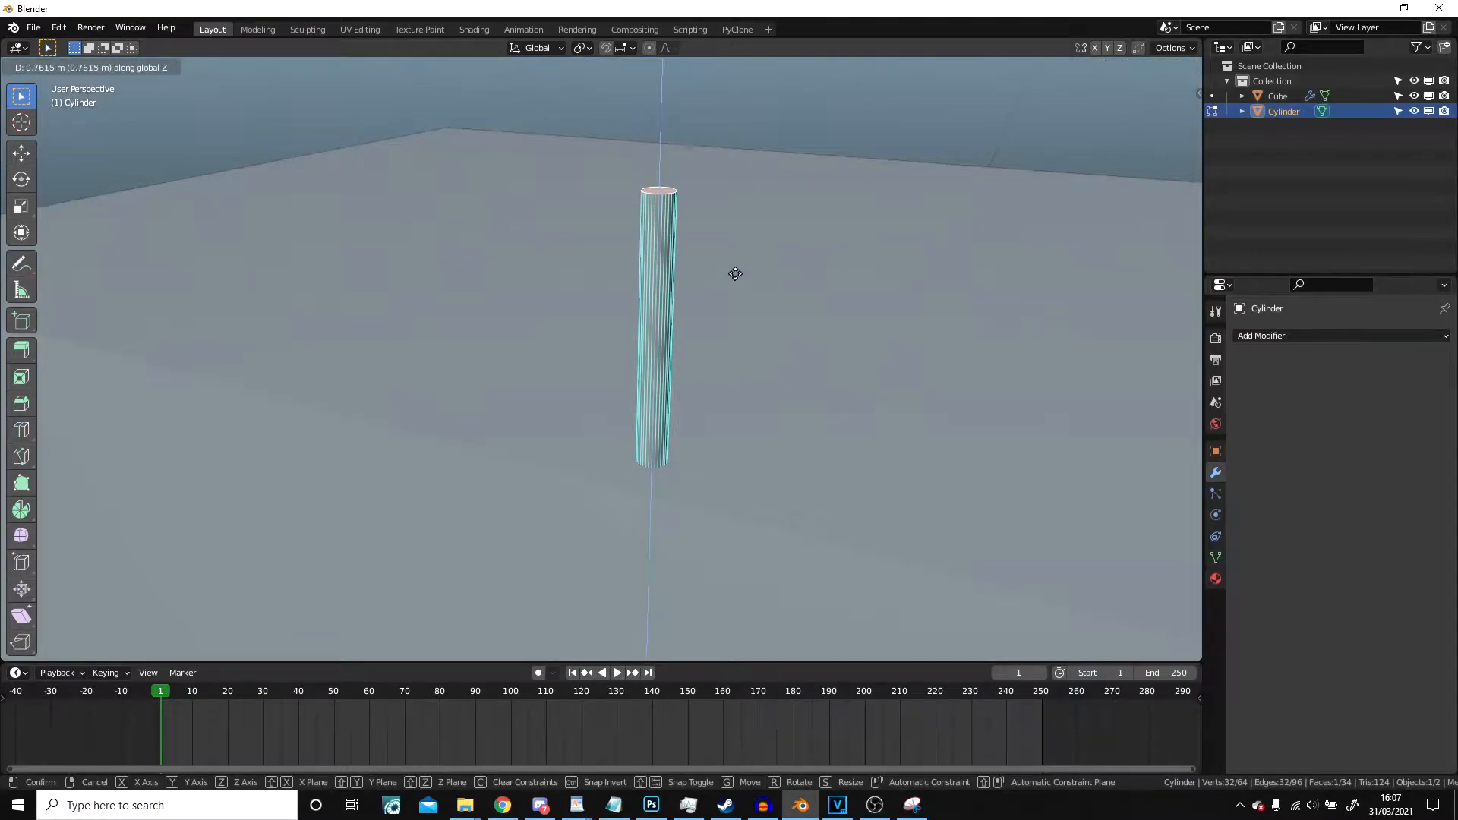
click(735, 263)
scroll(730, 266, down, 5)
middle_drag(731, 266, 804, 311)
- Move the whole post about -0.44 m in X and -1.94 m in Y in wireframe top view, then fine-tune its position
key(KP_7)
key(z)
click(562, 326)
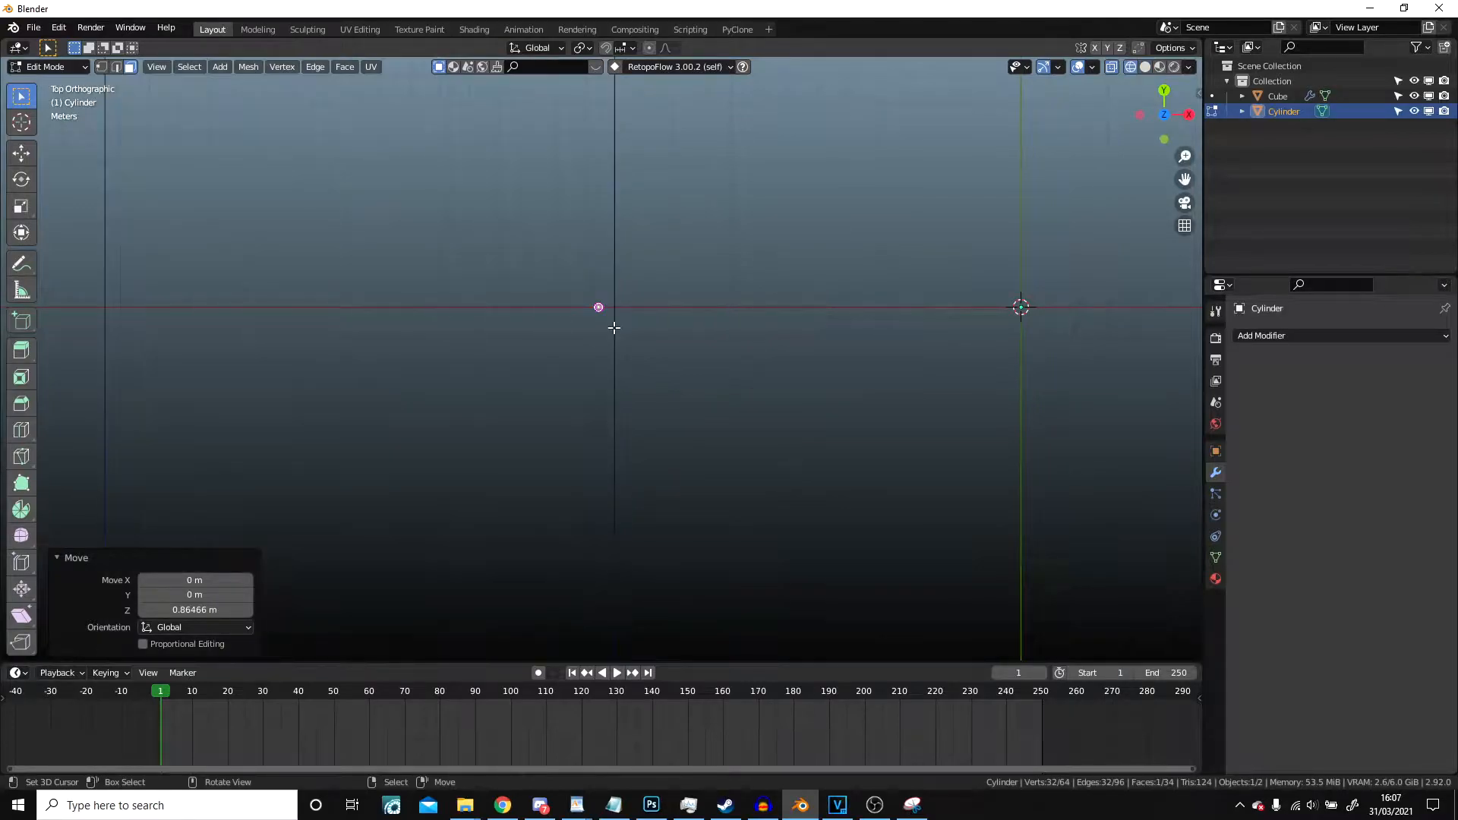
scroll(697, 321, up, 2)
key(g)
key(Escape)
key(a)
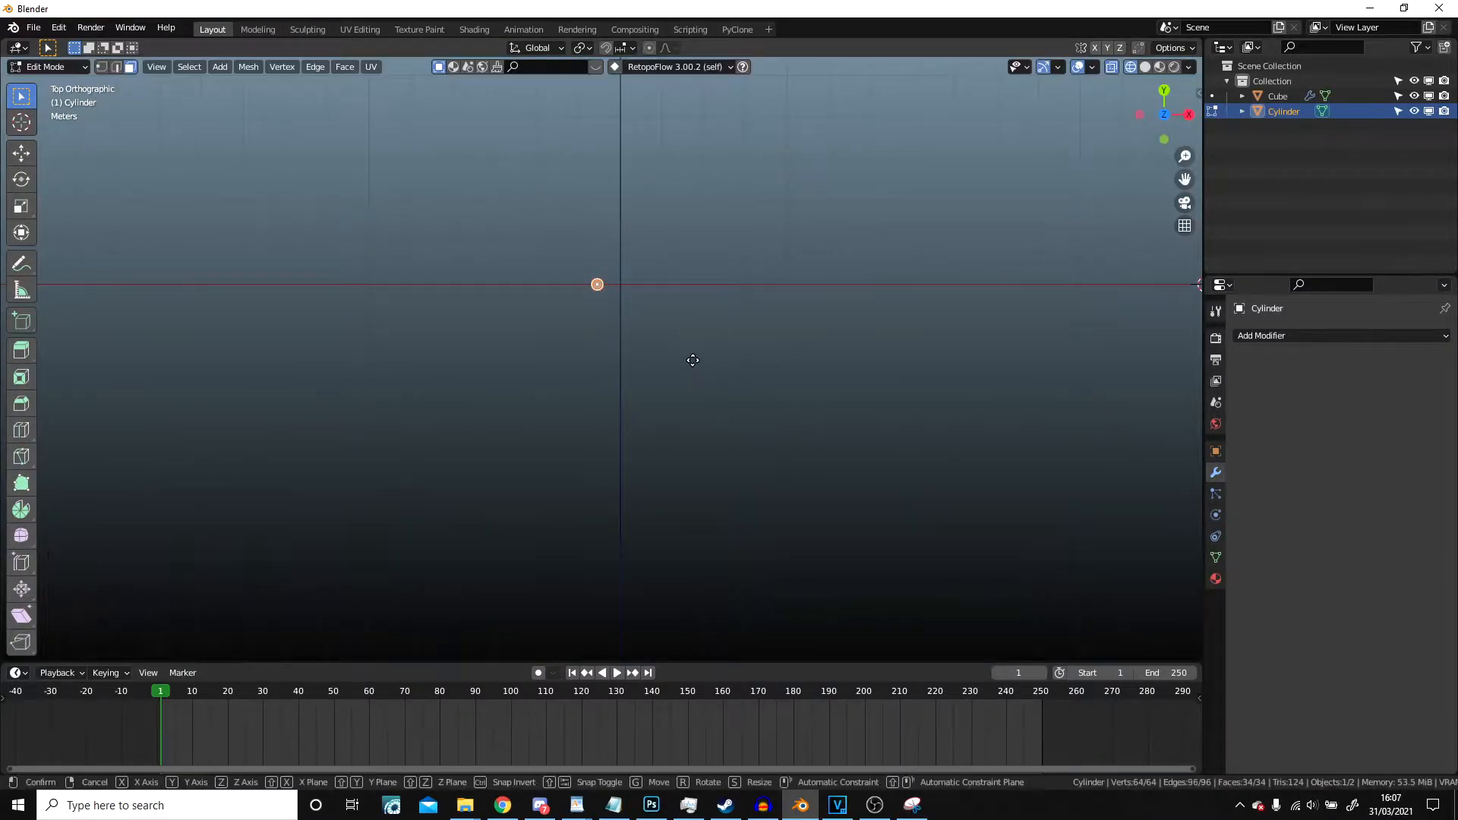
key(g)
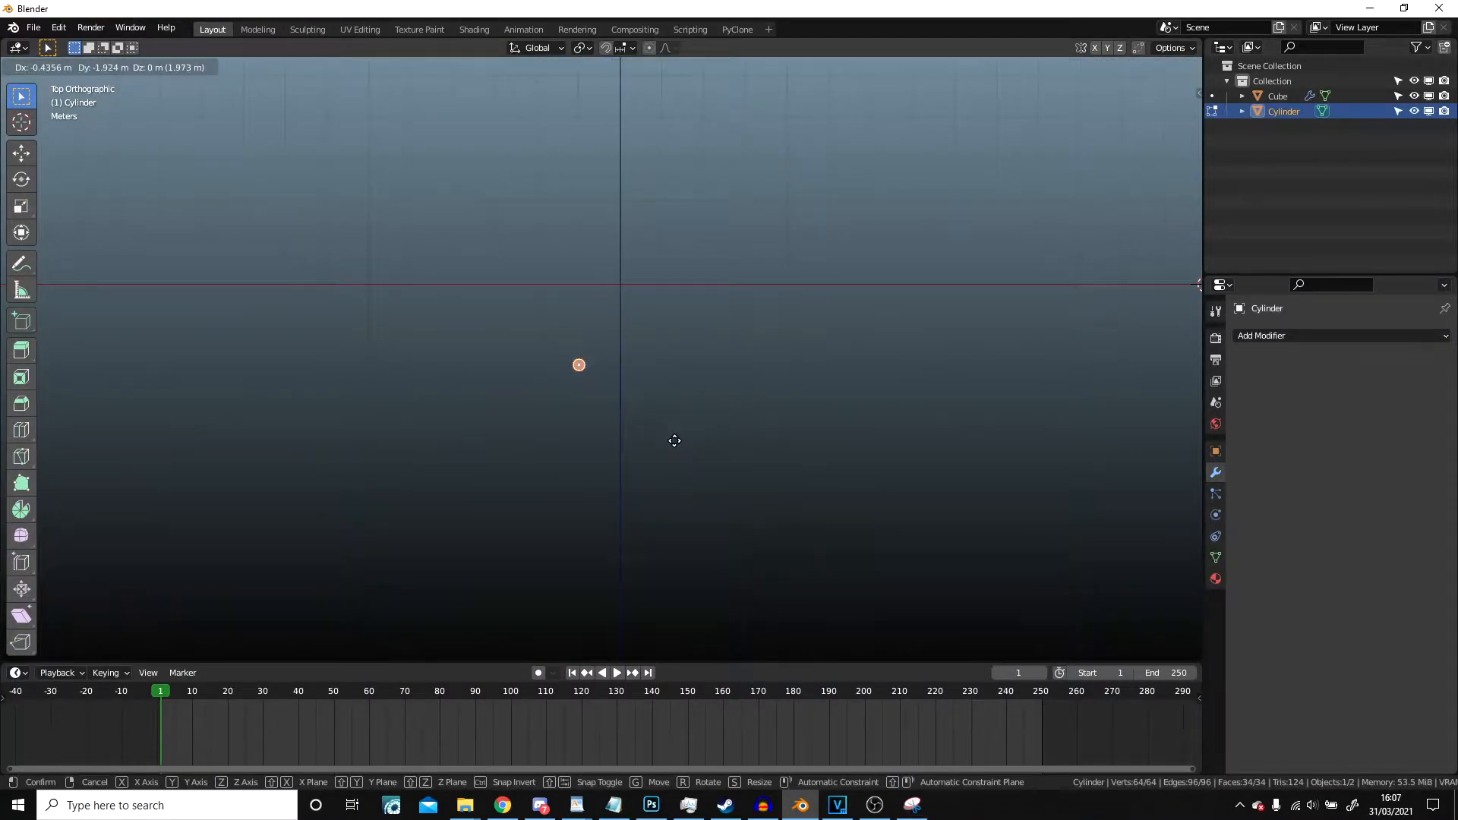
click(674, 441)
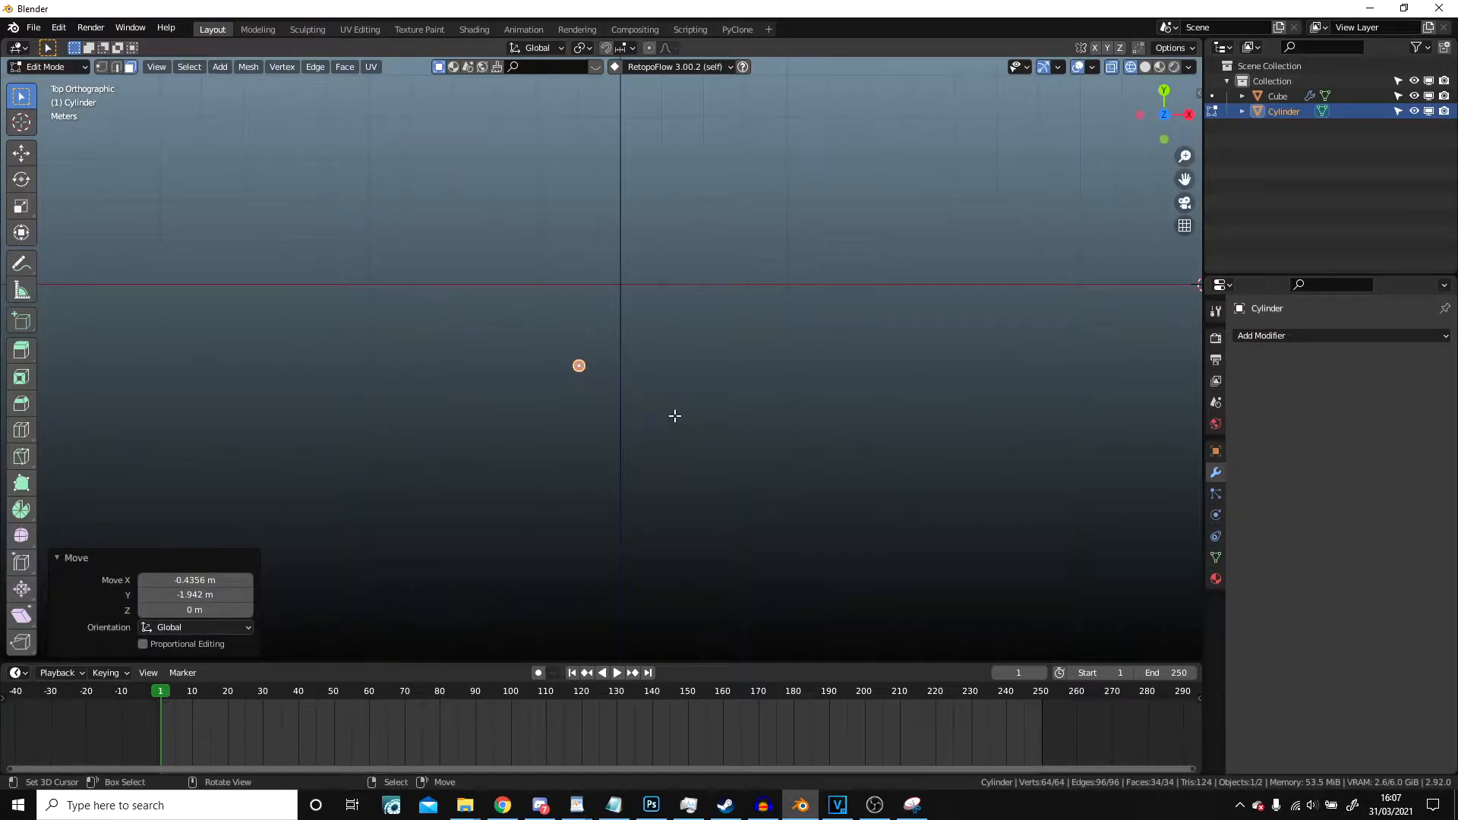
key(g)
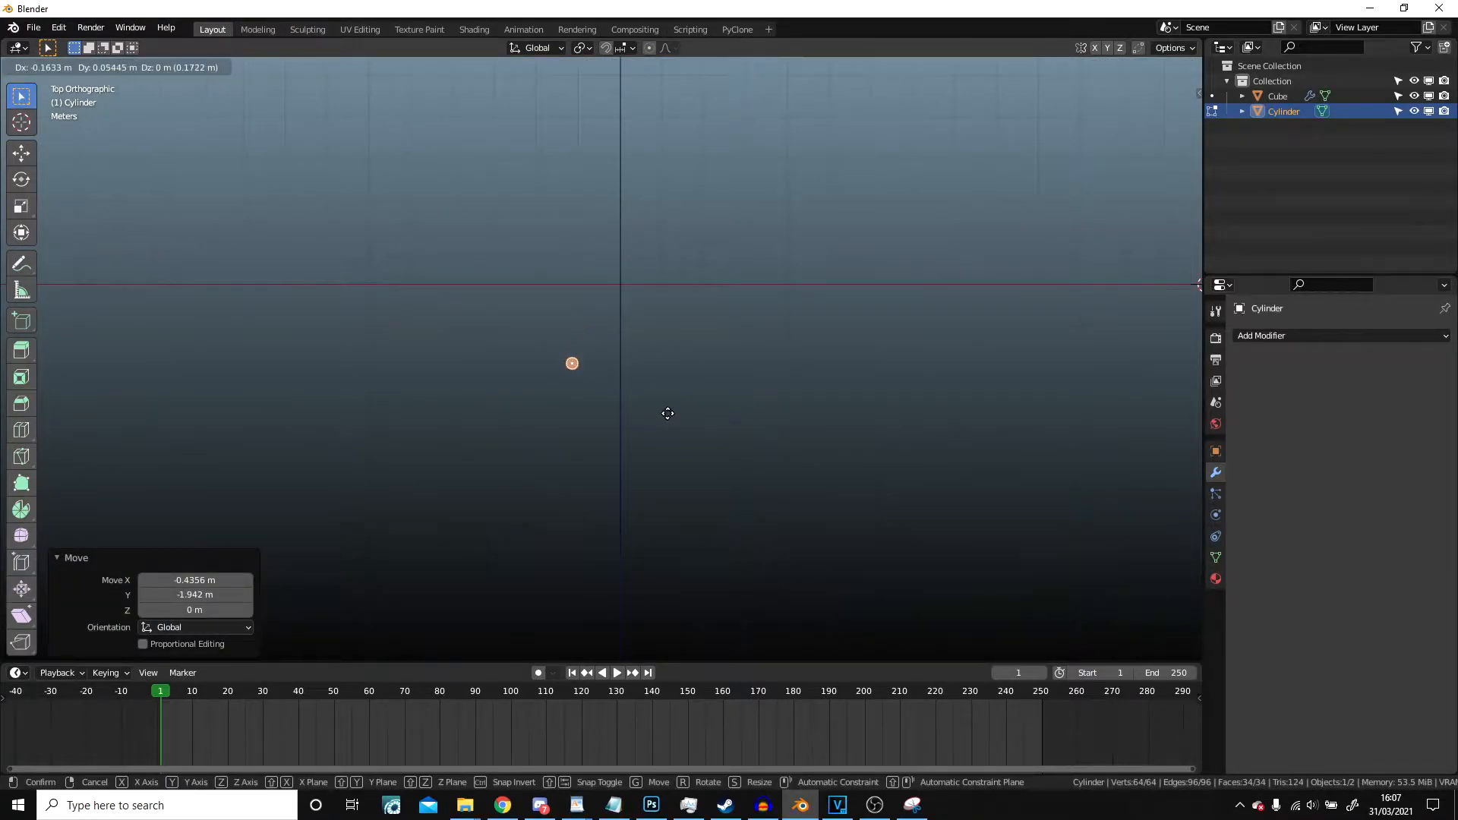
click(673, 418)
key(Tab)
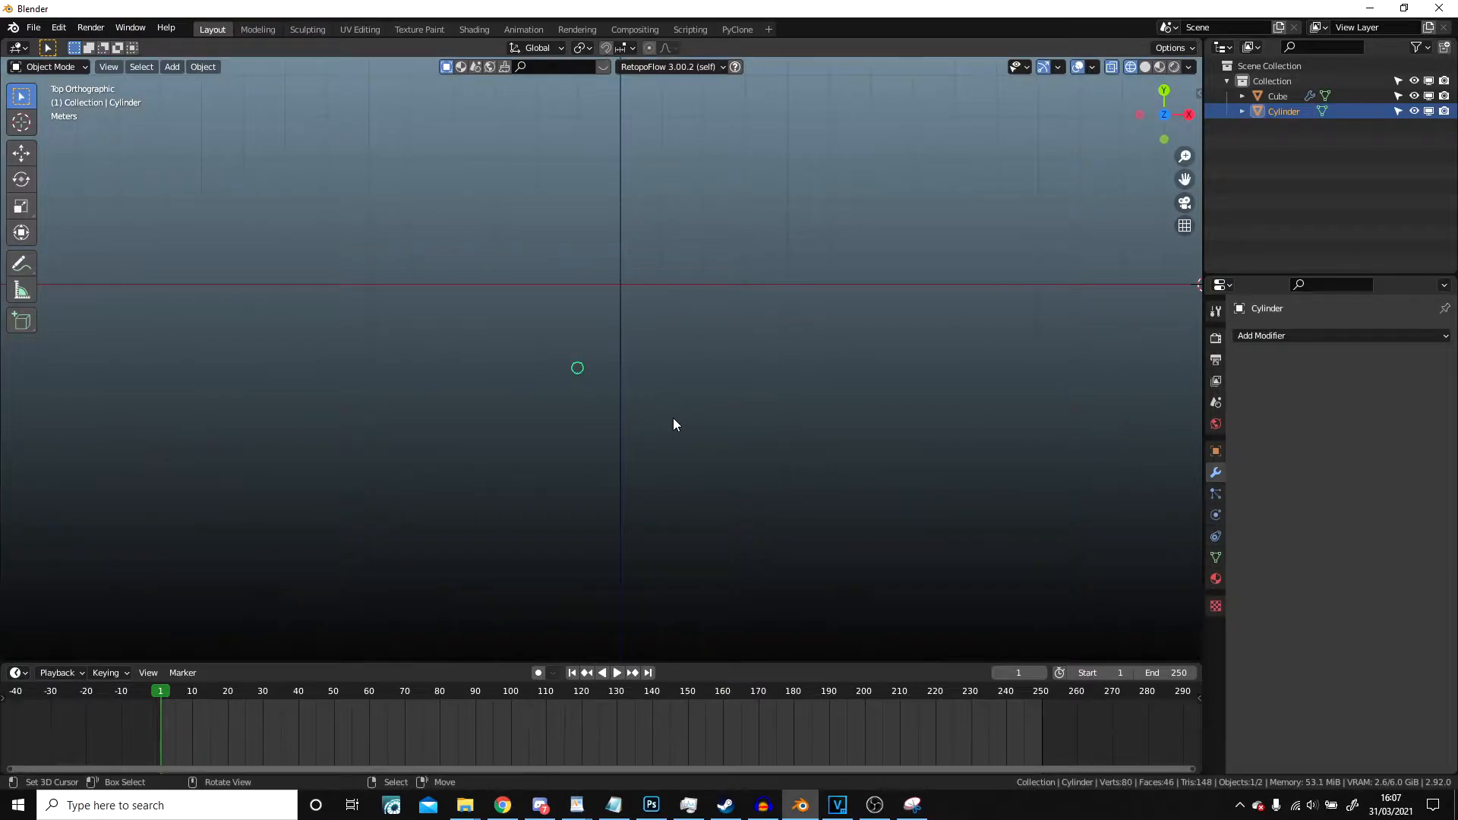
- Add a Mirror modifier to the post with both X and Y axes enabled, and return to solid shading
click(1315, 339)
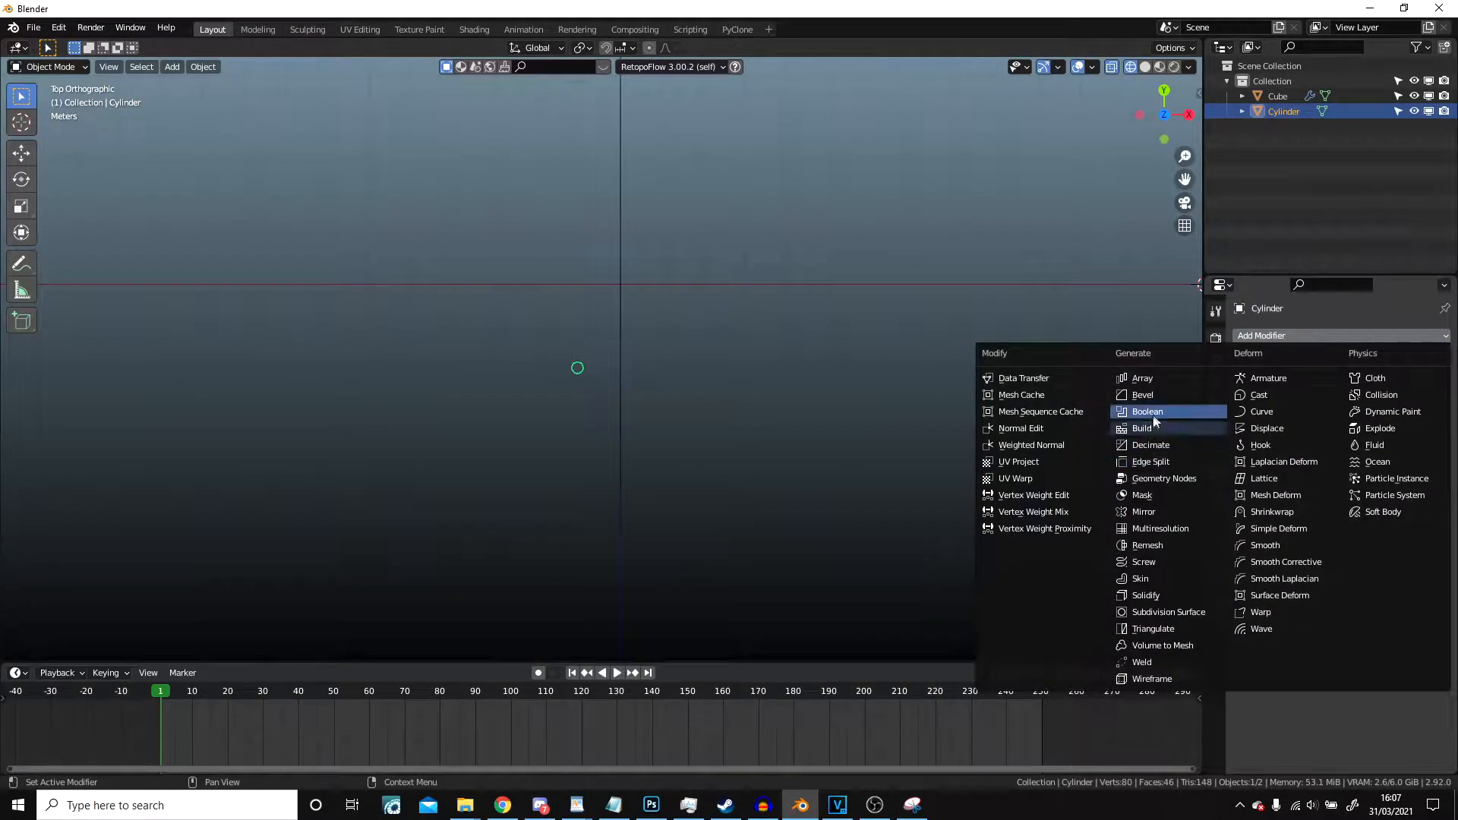
click(1175, 521)
scroll(674, 401, up, 3)
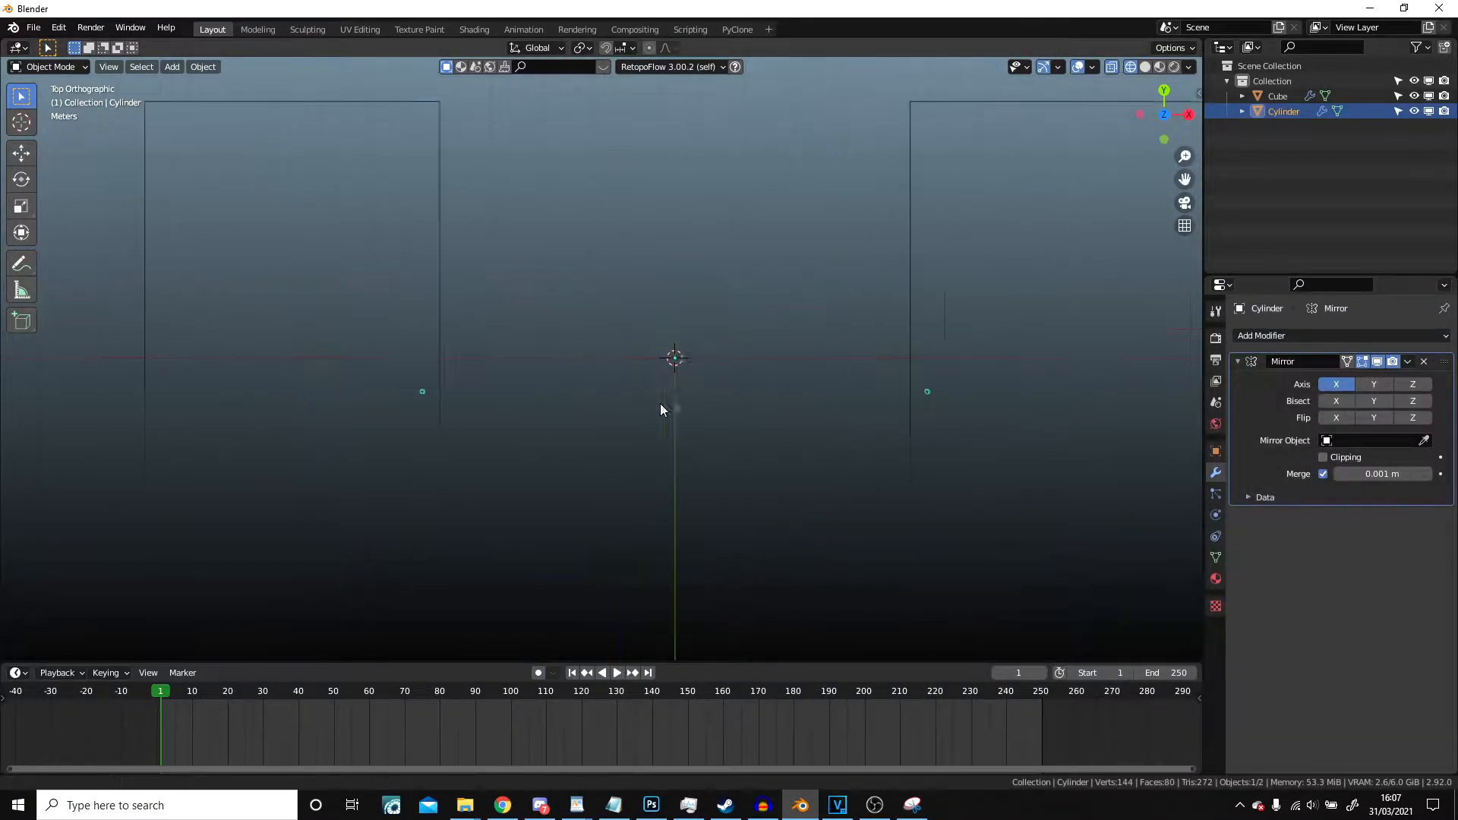
click(1374, 384)
scroll(695, 366, down, 2)
middle_drag(696, 367, 774, 287)
click(726, 296)
- Raise the post's top face about 1.6 m further along Z, then return to Object Mode
key(Tab)
scroll(488, 280, up, 3)
shift+middle_drag(403, 257, 551, 332)
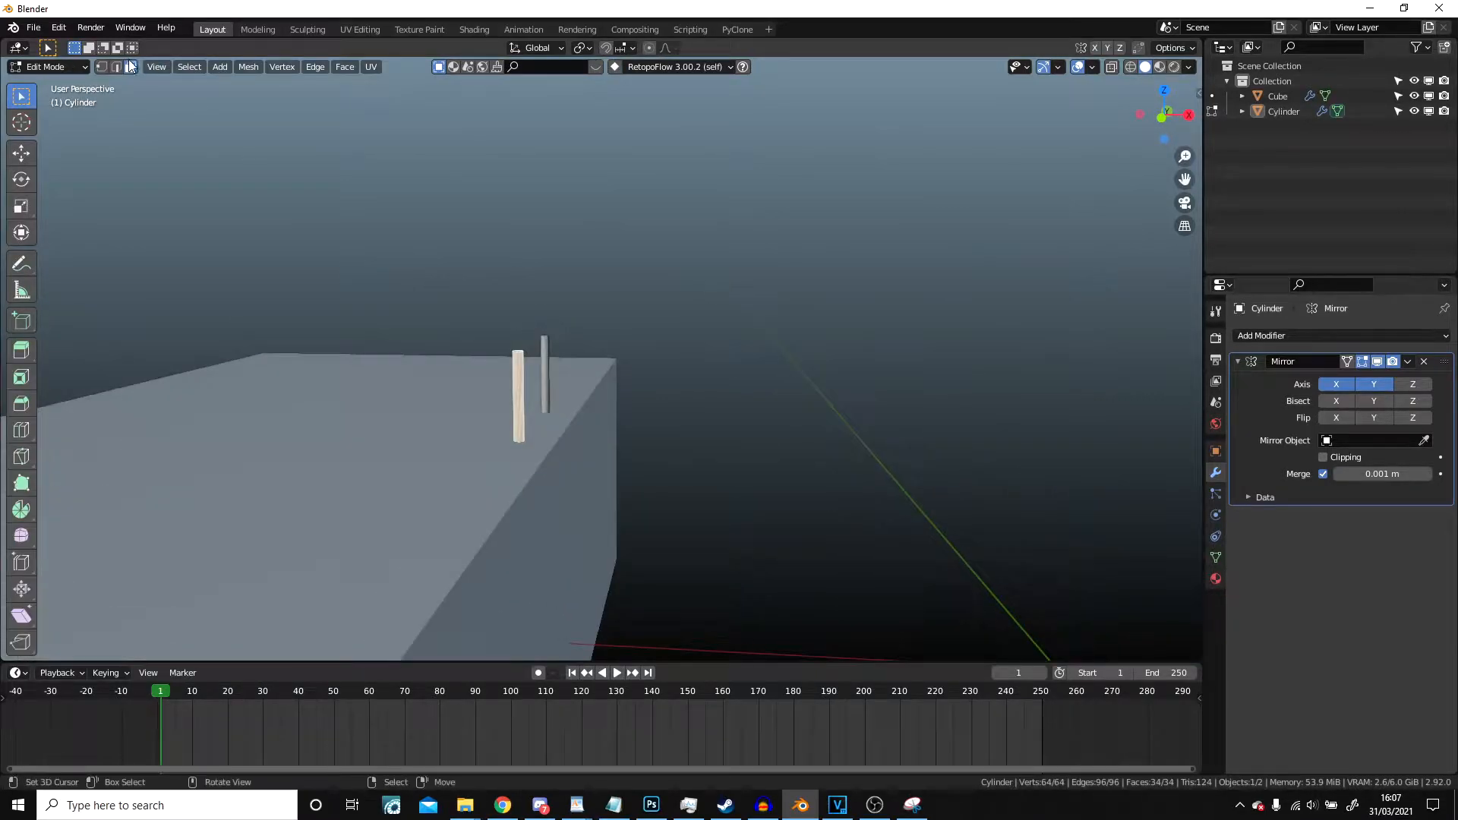
scroll(527, 280, up, 3)
key(alt+a)
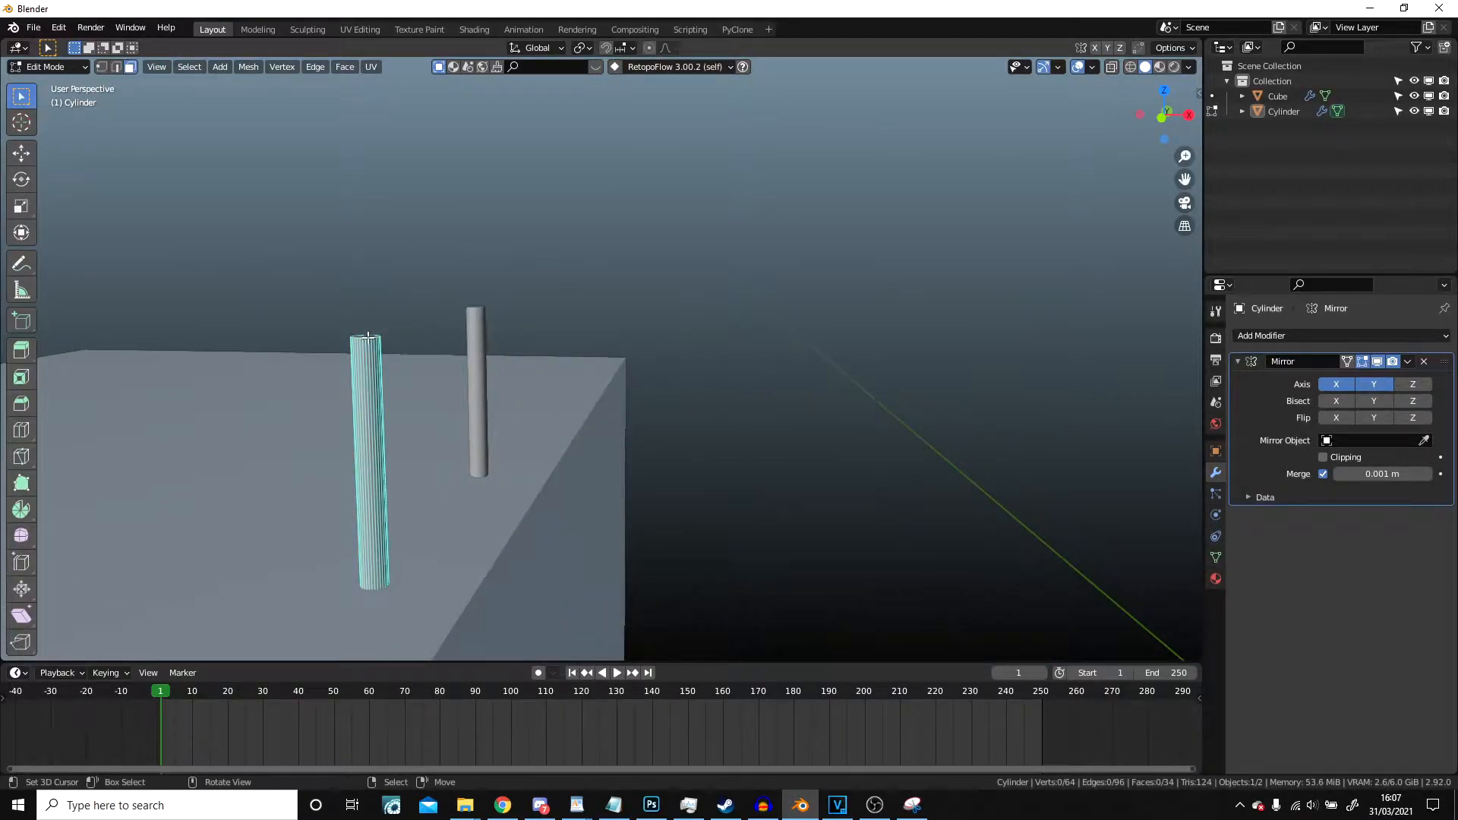
key(g)
key(z)
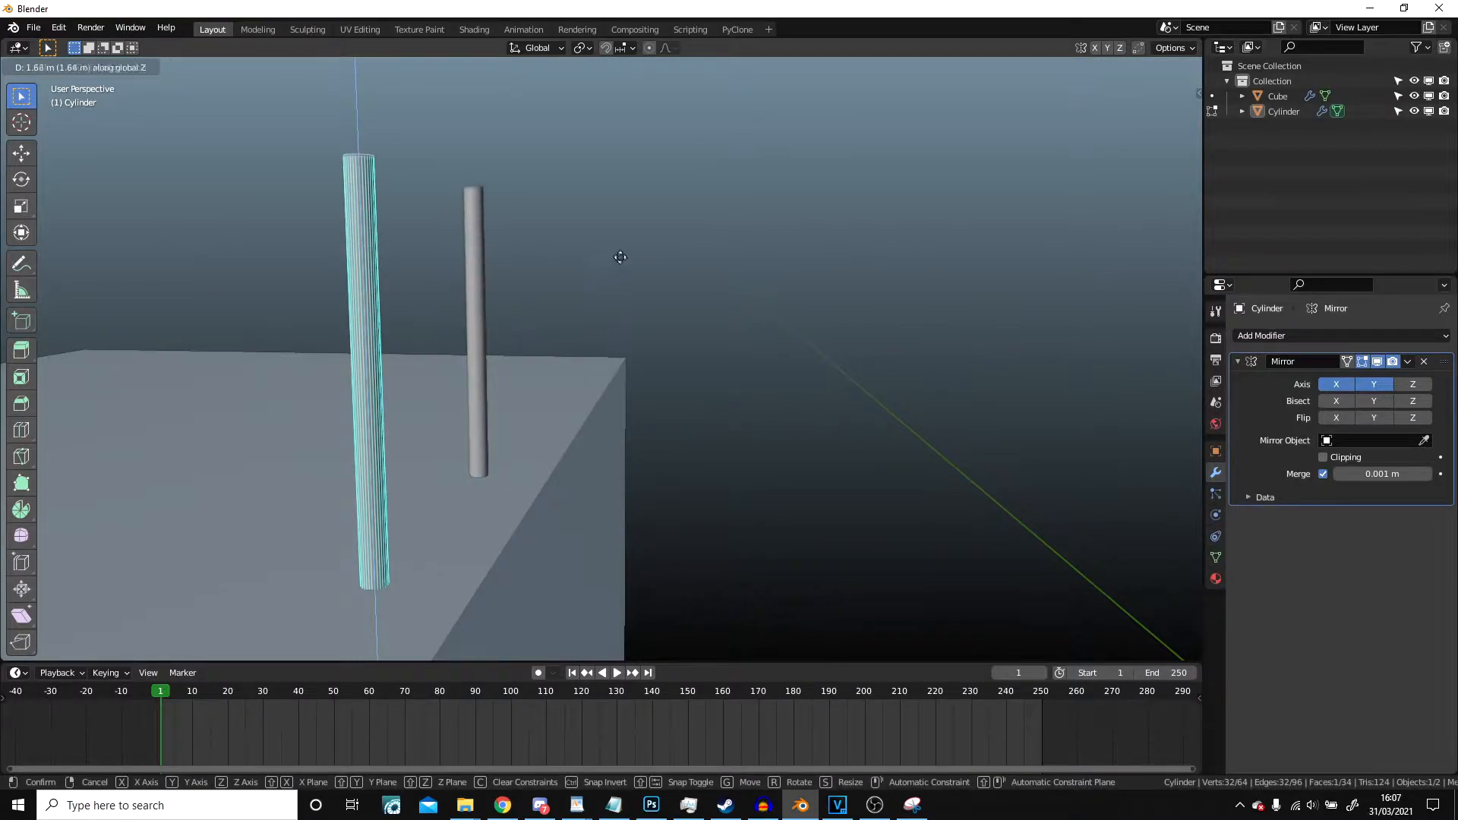
click(619, 250)
scroll(635, 306, down, 6)
middle_drag(554, 305, 483, 300)
scroll(524, 304, down, 2)
middle_drag(573, 312, 542, 357)
key(Tab)
scroll(634, 384, up, 3)
middle_drag(632, 375, 673, 297)
scroll(709, 402, down, 3)
scroll(672, 290, down, 2)
key(shift+a)
mouse_move(591, 301)
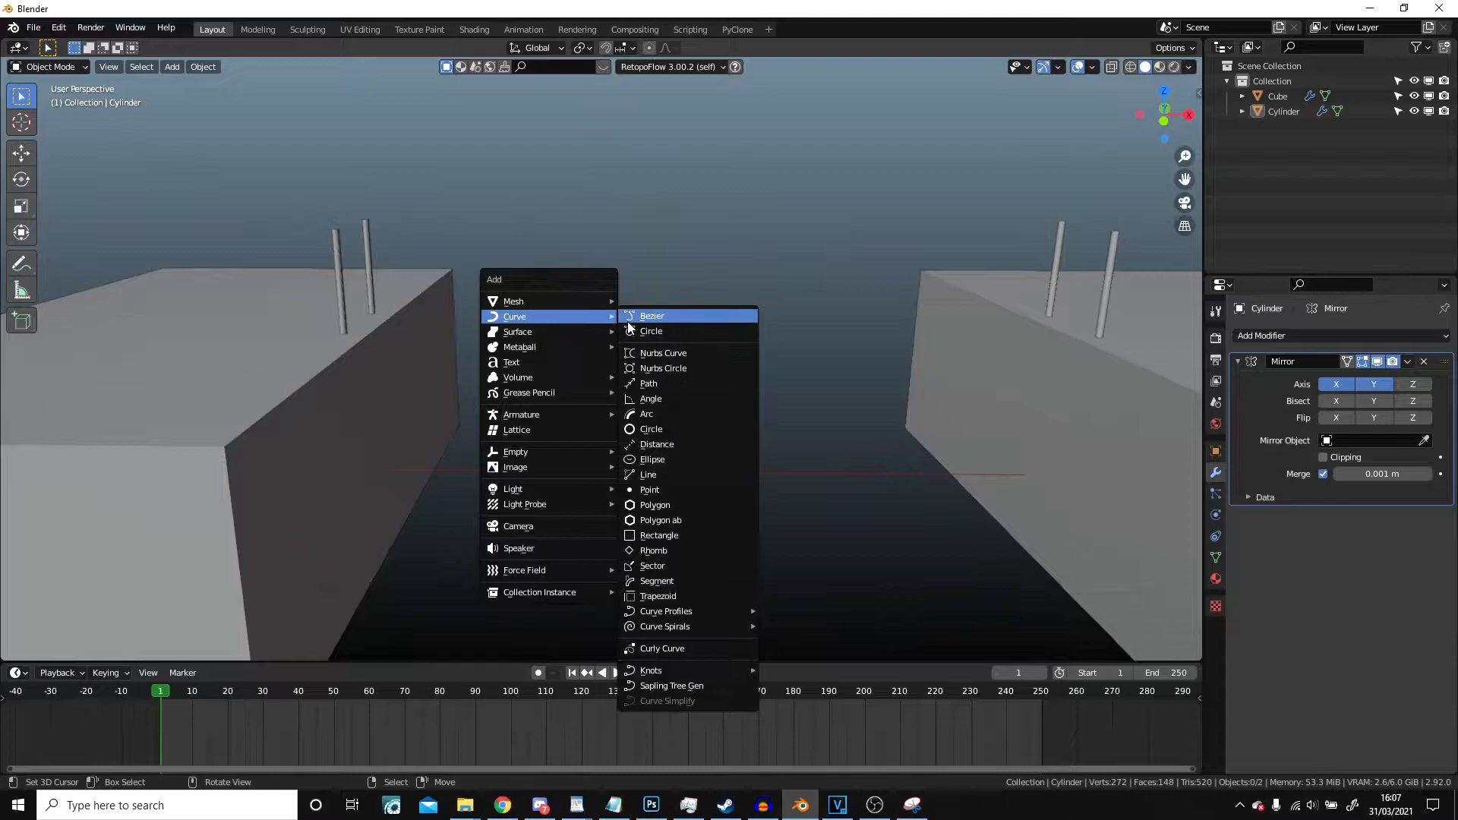
key(Escape)
- Add a cube at the origin and flatten its mesh to 0.067 along Z
key(shift+a)
mouse_move(728, 303)
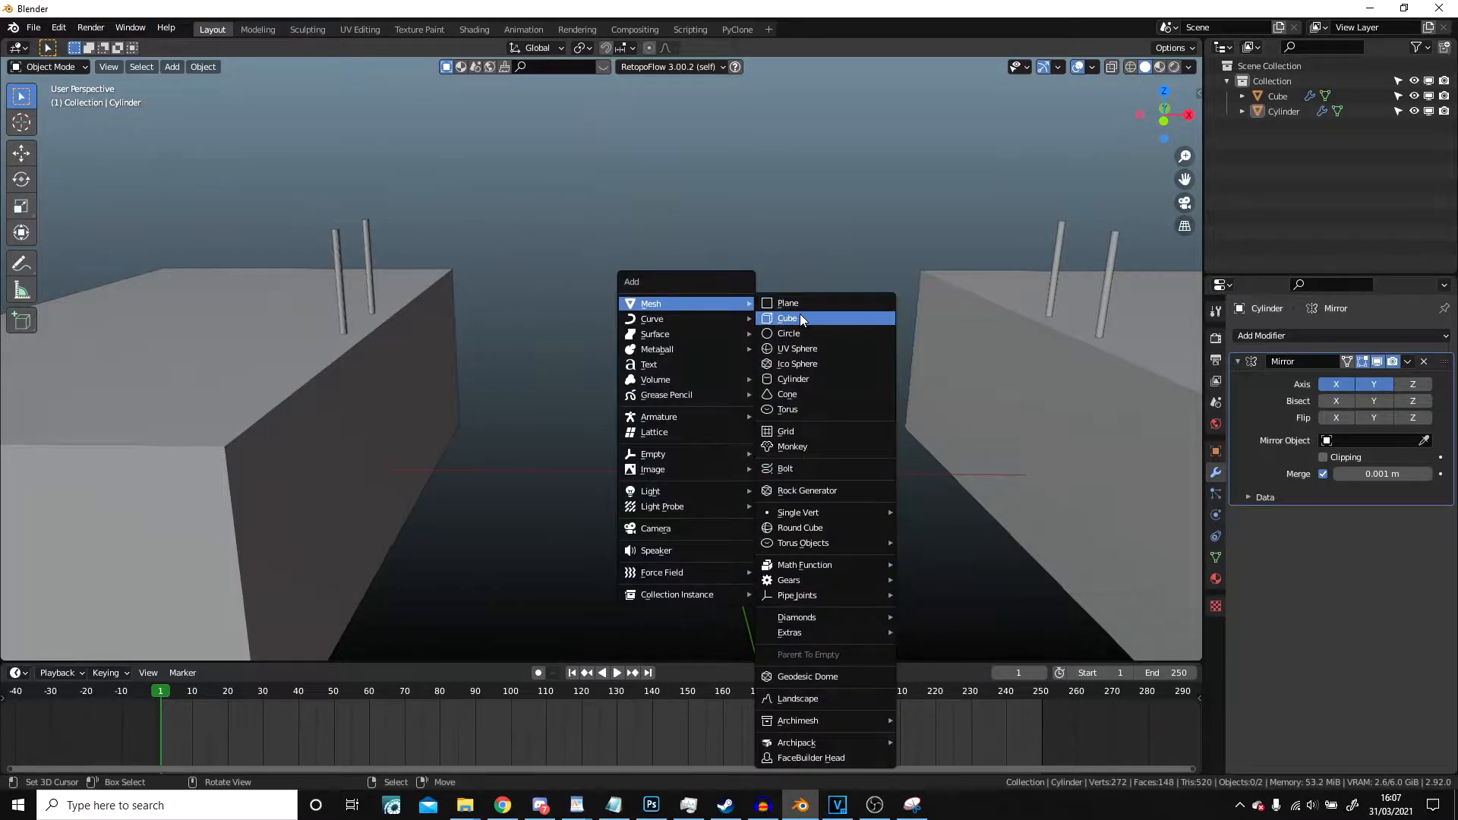
click(794, 318)
shift+middle_drag(924, 492, 801, 390)
scroll(836, 402, up, 3)
key(Tab)
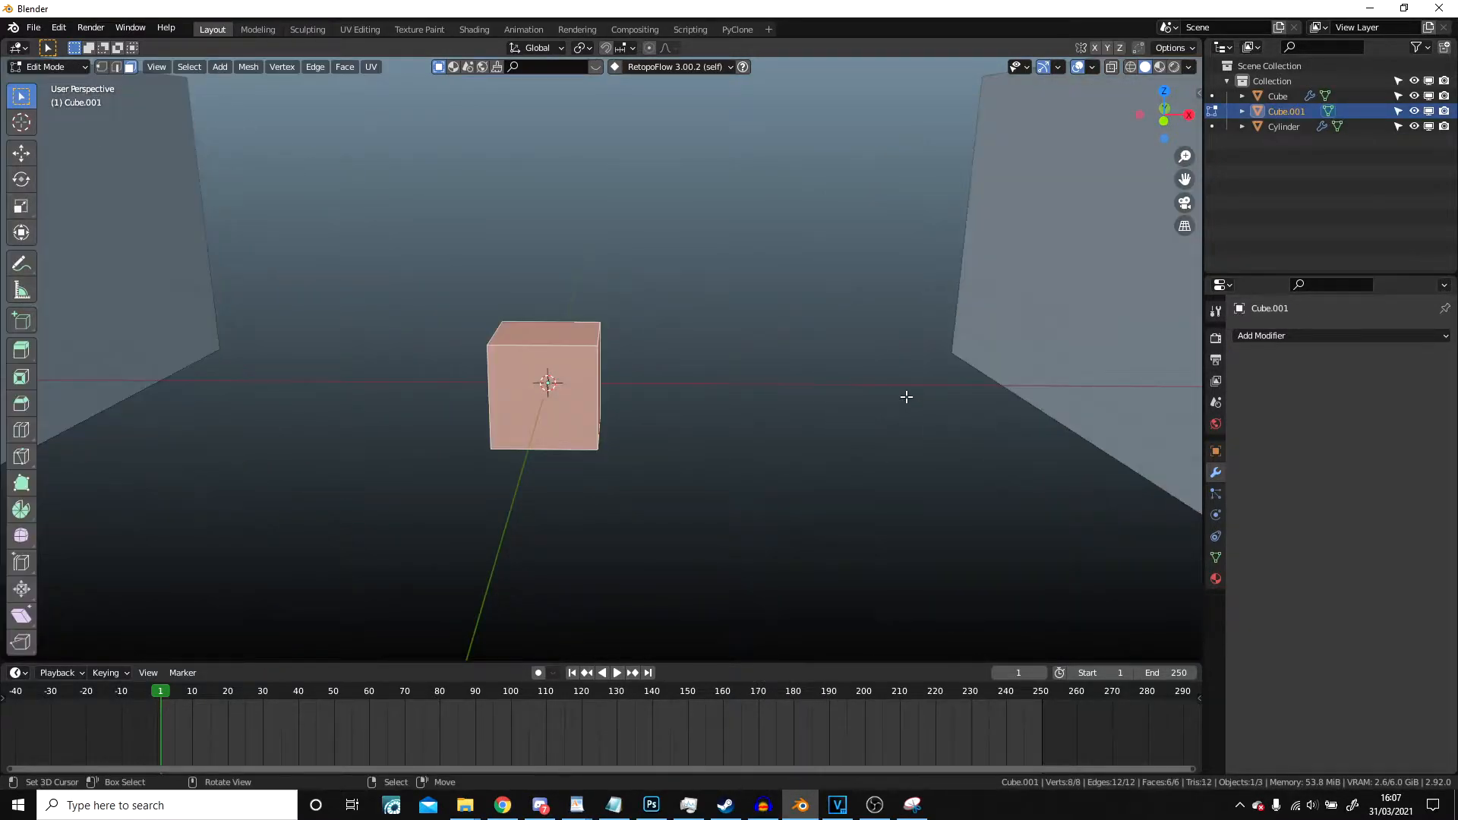
key(s)
key(z)
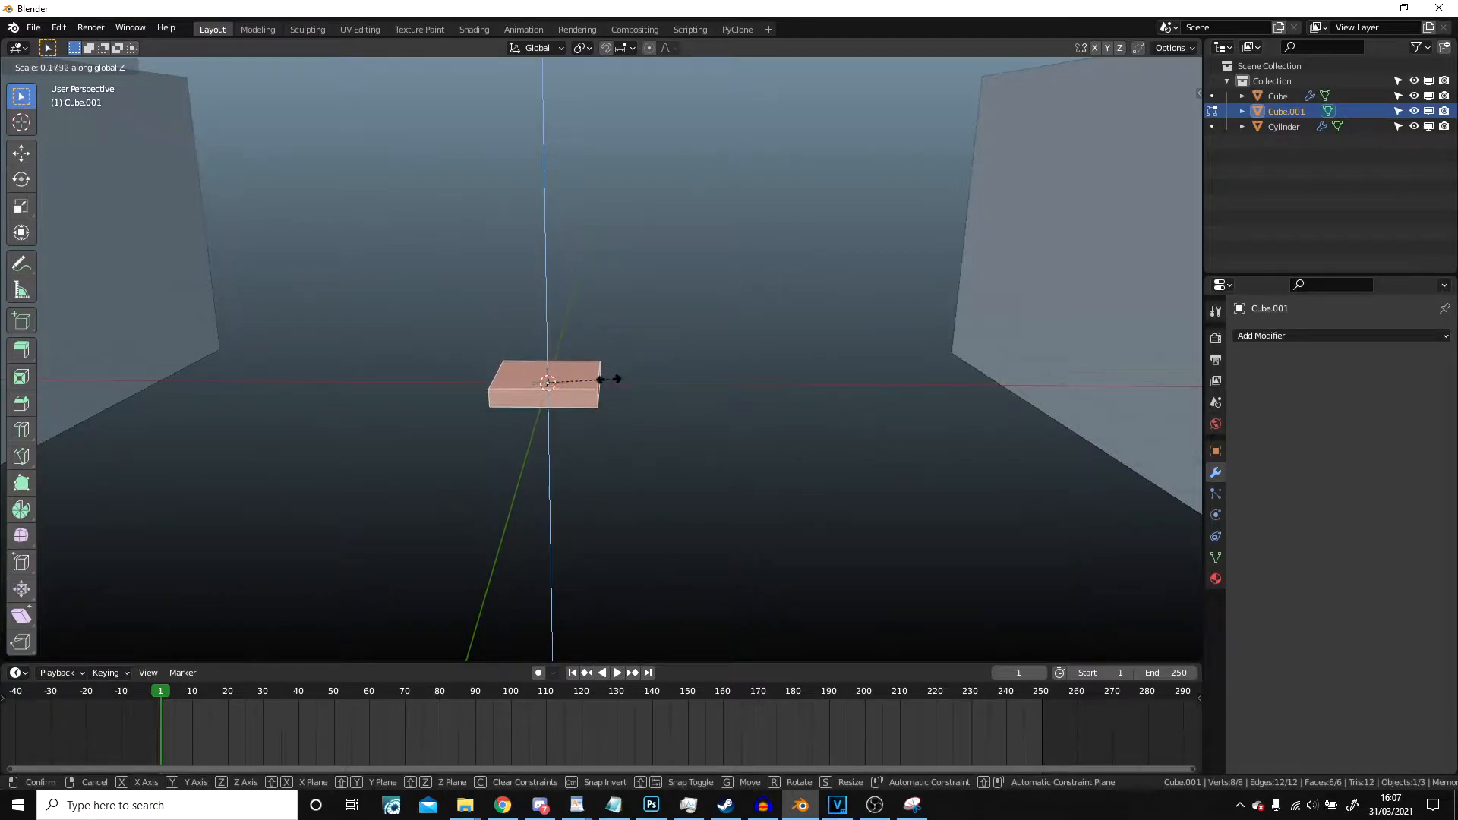
click(573, 389)
- Shape the flattened cube into a plank by scaling it to 0.171 along X and about 1.9 along Y
middle_drag(574, 389, 999, 491)
key(s)
key(x)
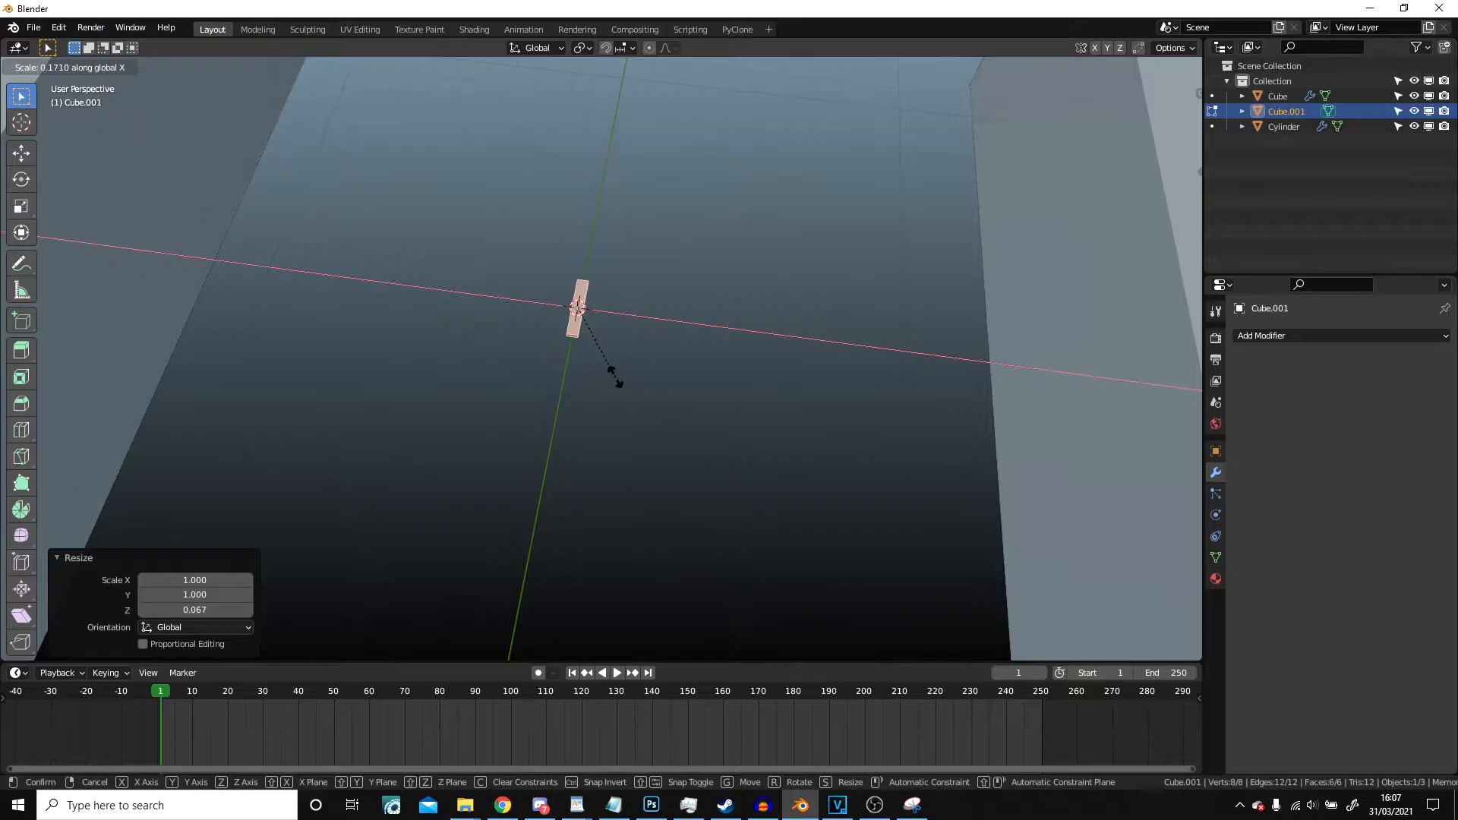
click(617, 380)
middle_drag(615, 377, 801, 436)
key(KP_7)
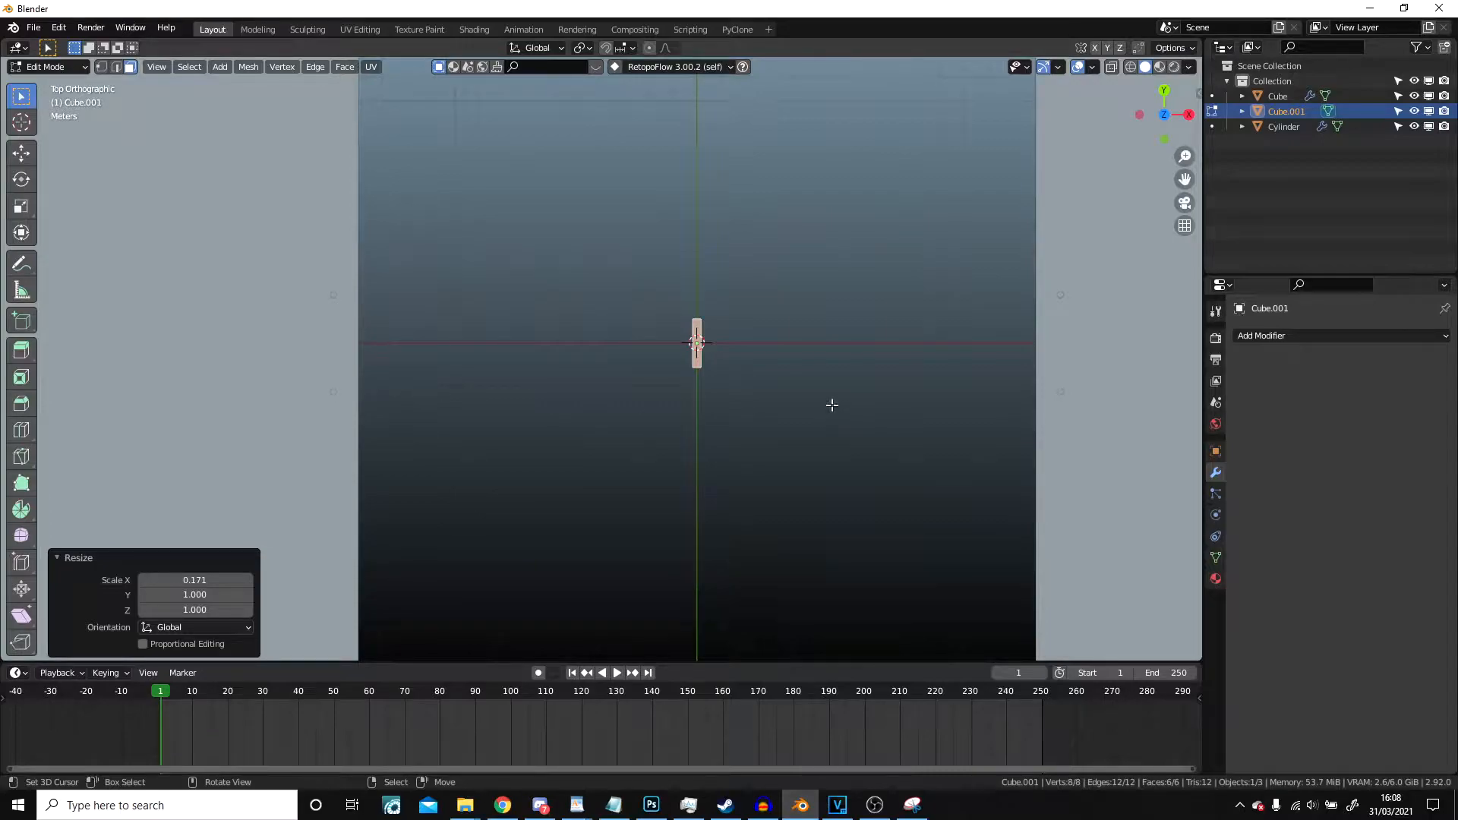
key(s)
key(y)
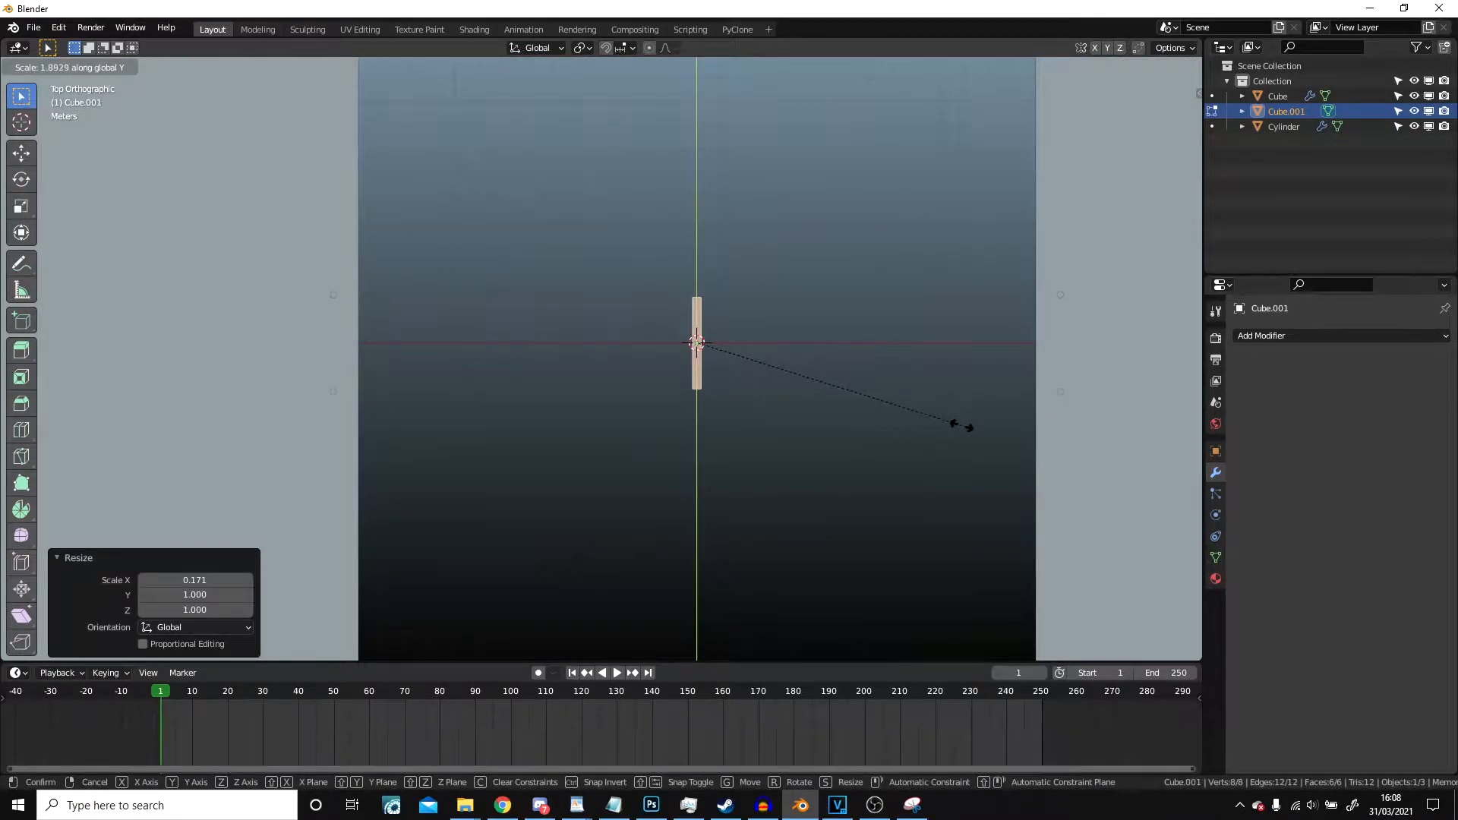
click(974, 425)
middle_drag(974, 426, 836, 384)
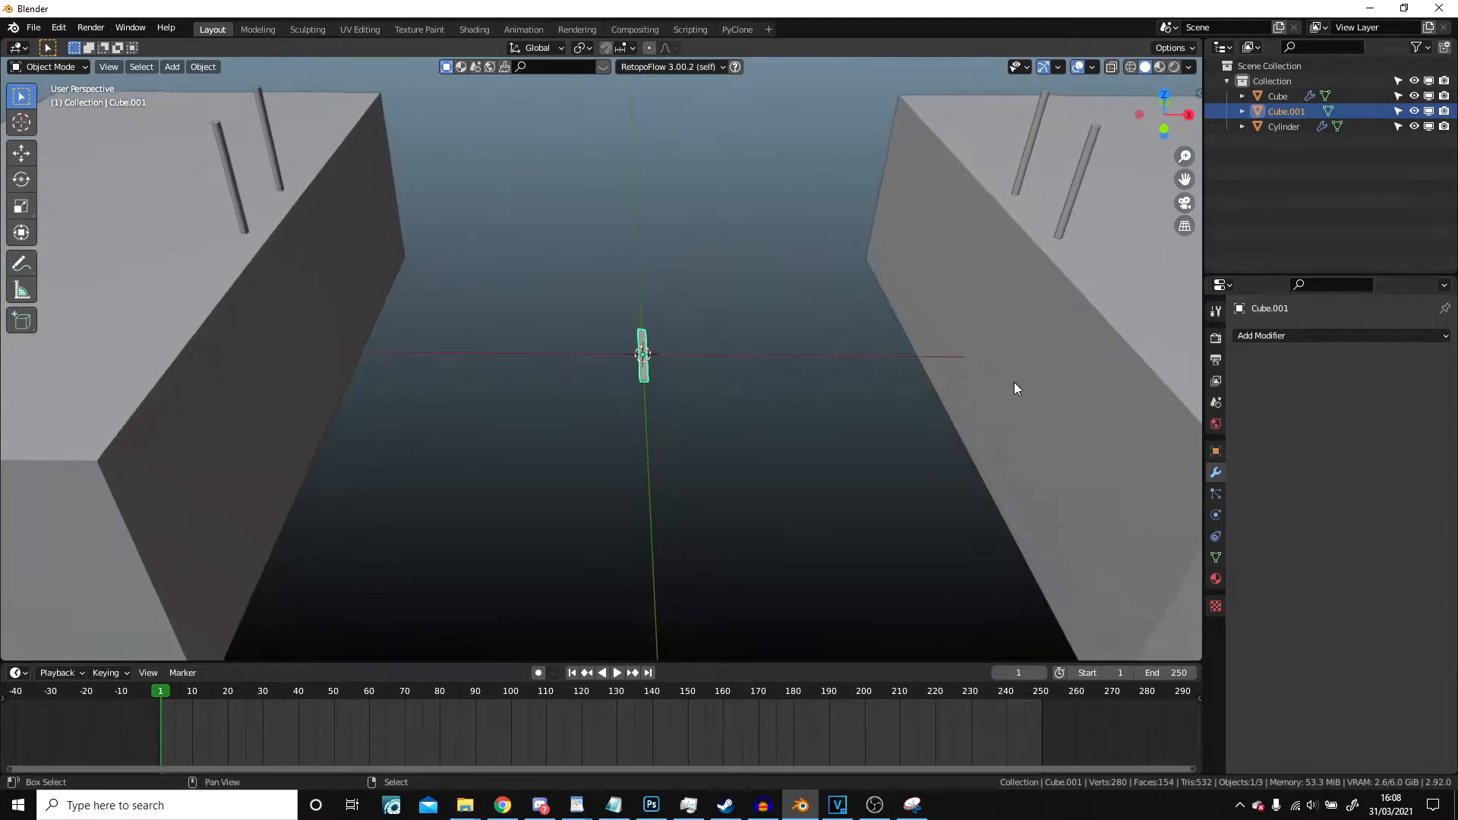
- Add an Array modifier to the plank and set its fit type to Fit Curve
click(1269, 335)
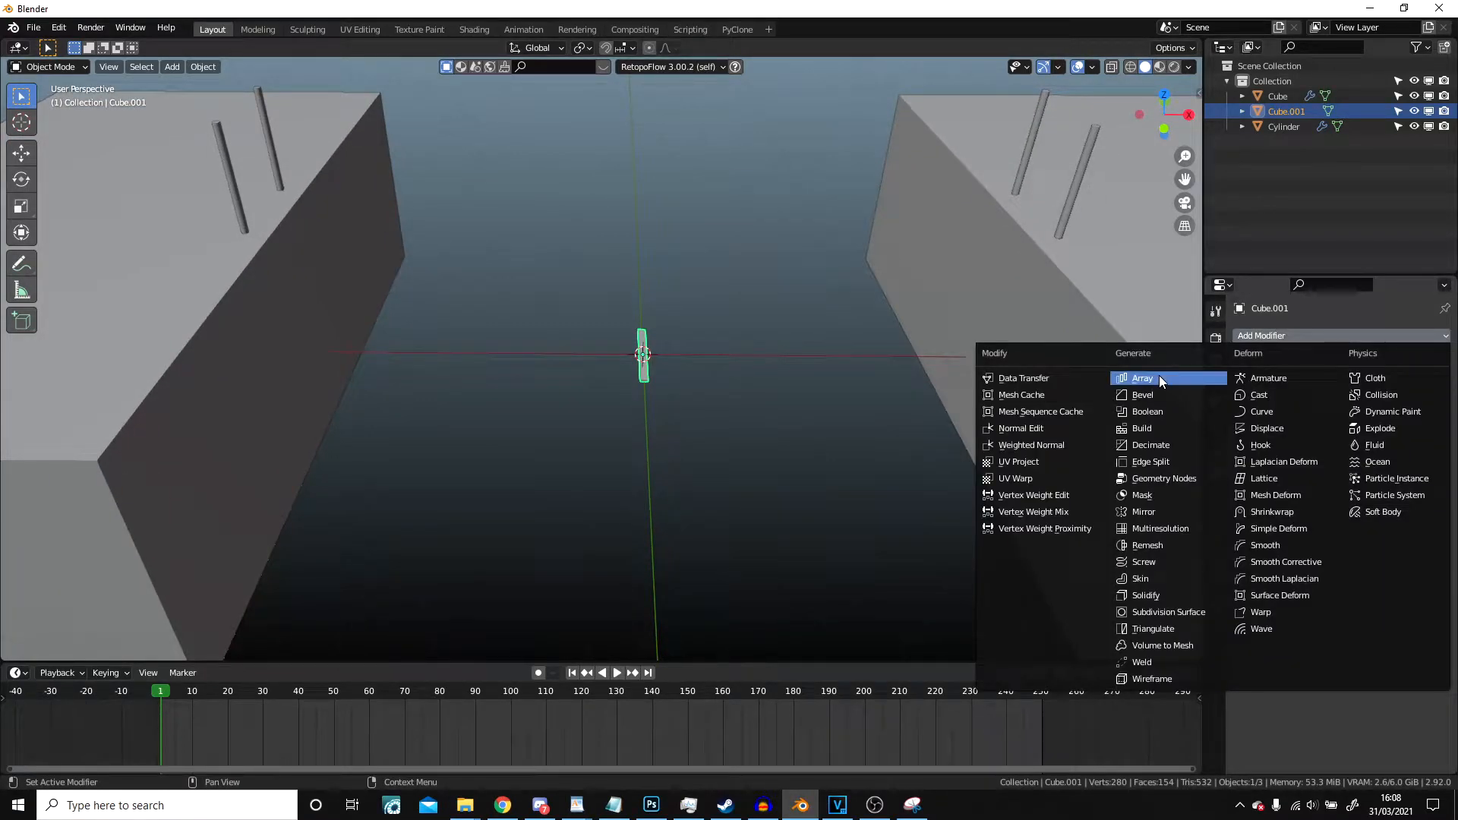
click(1158, 377)
click(1370, 384)
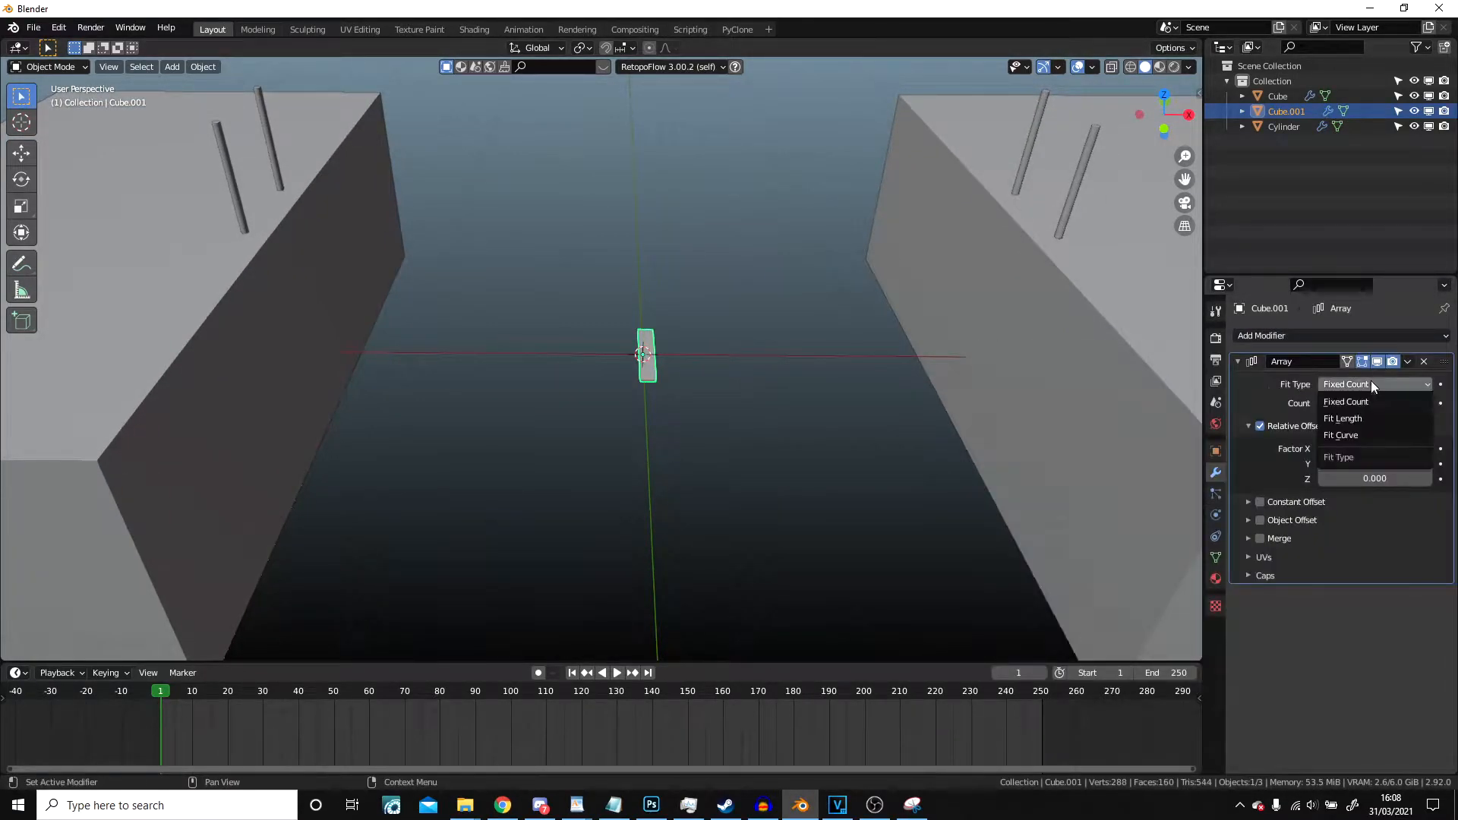
click(1359, 434)
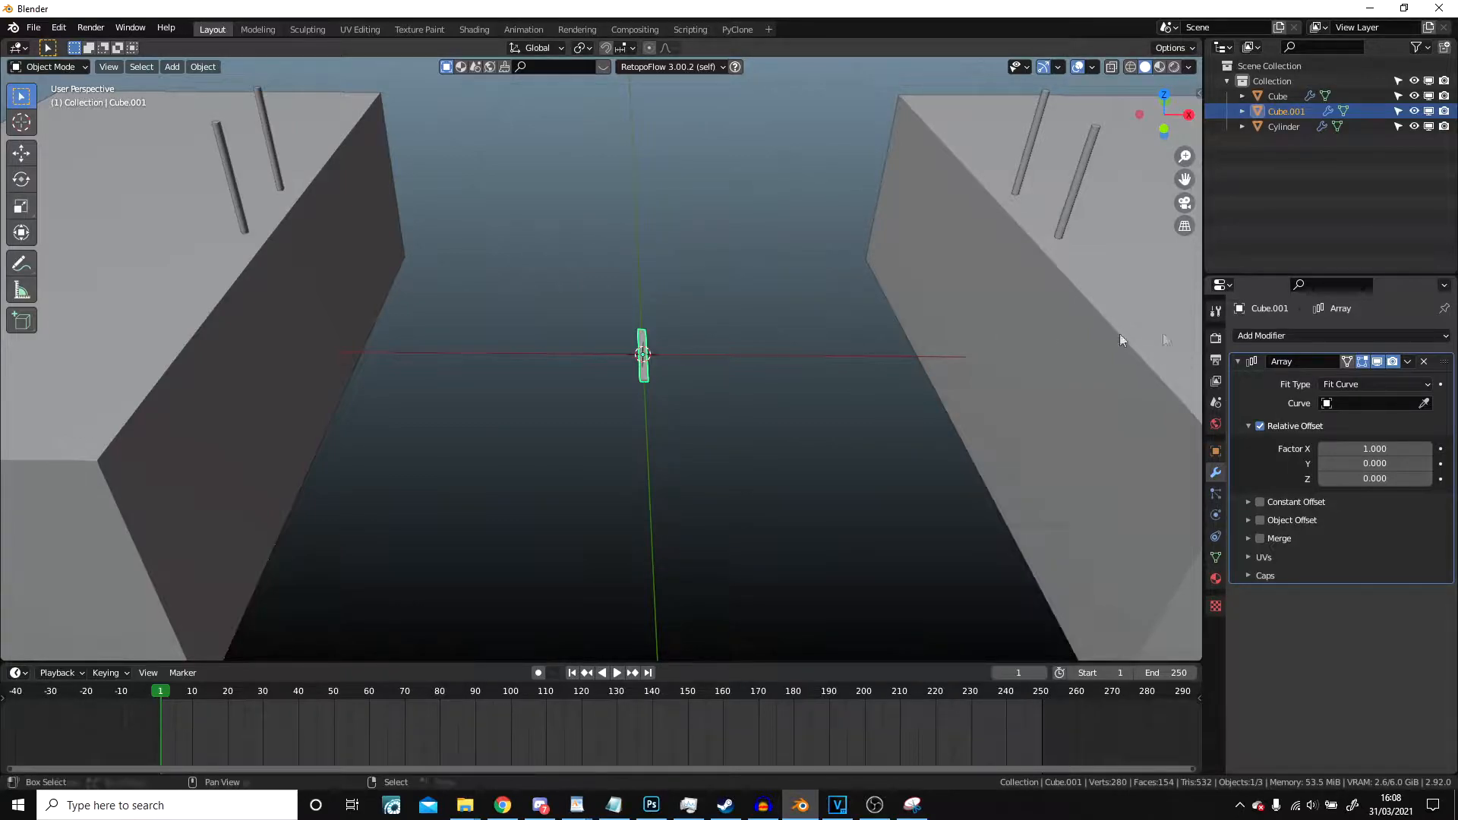
- Add a Bezier curve at the origin and enter Edit Mode on it
middle_drag(720, 357, 730, 317)
key(shift+a)
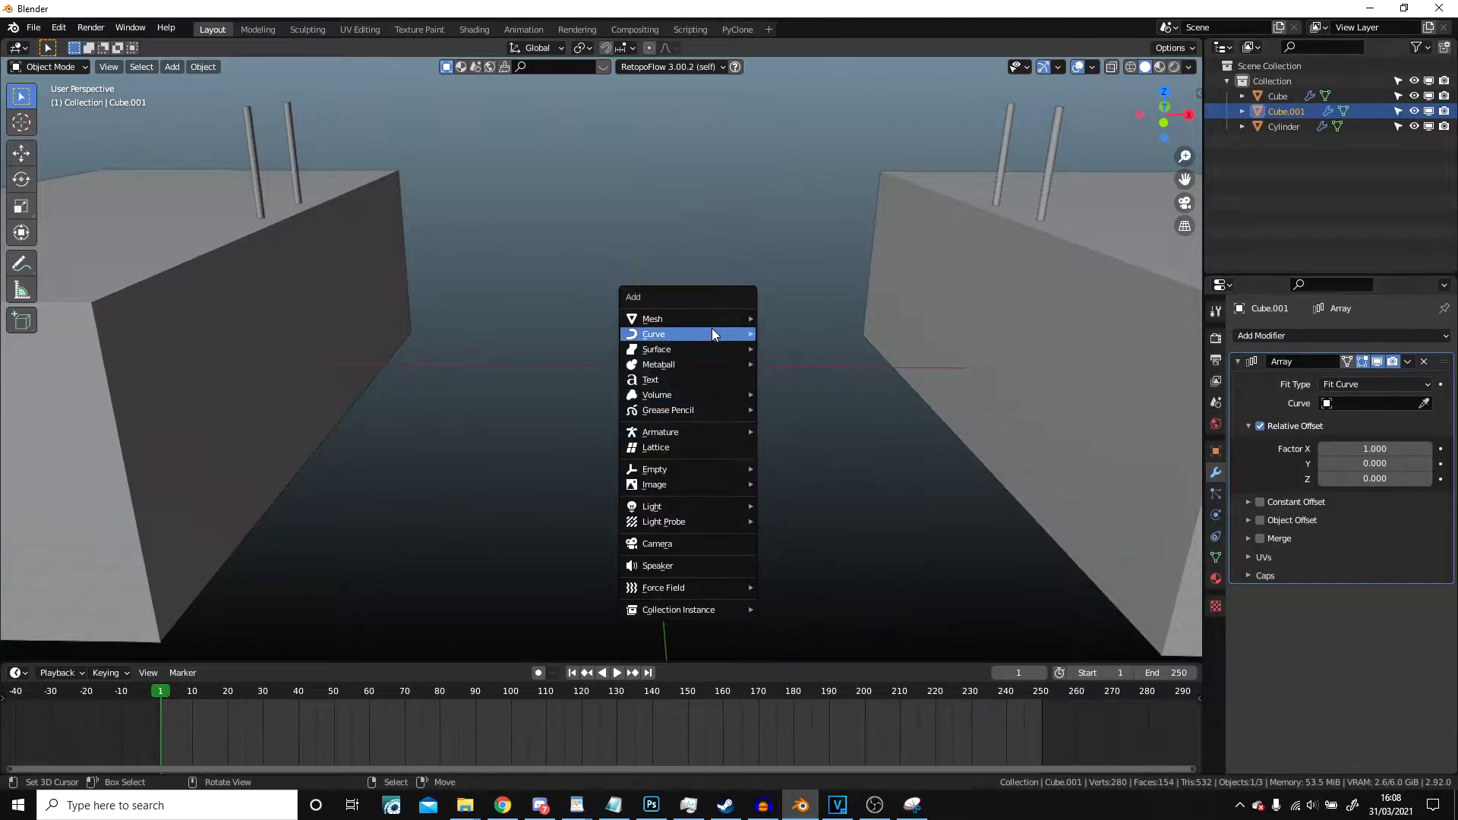
mouse_move(712, 334)
click(810, 337)
shift+middle_drag(810, 337, 672, 501)
scroll(719, 353, up, 5)
key(Tab)
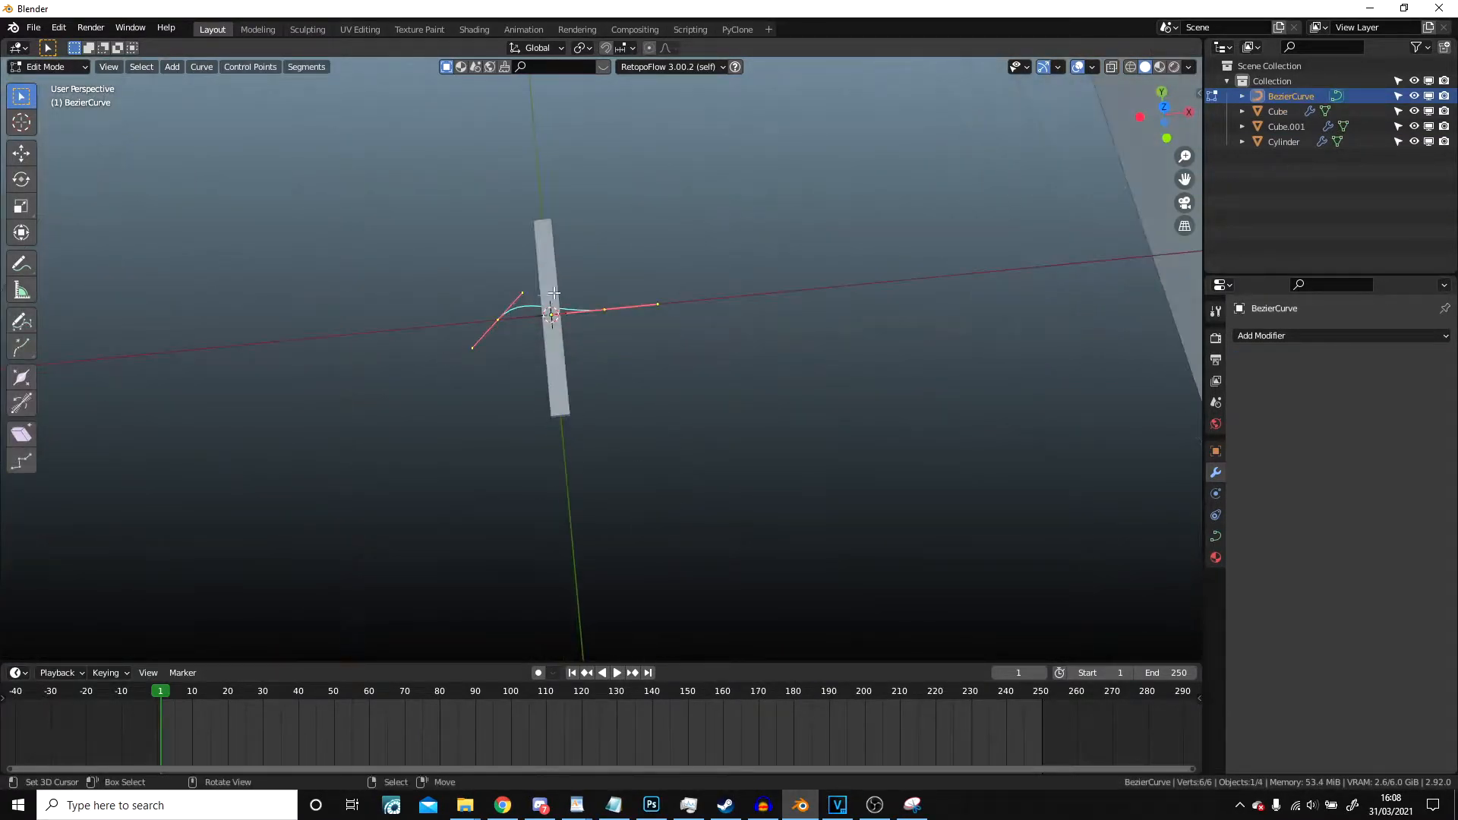
- Straighten the Bezier curve by moving its left point's upper handle about 0.2 m in X and -0.5 m in Y, then return to Object Mode
middle_drag(522, 296, 771, 342)
key(KP_7)
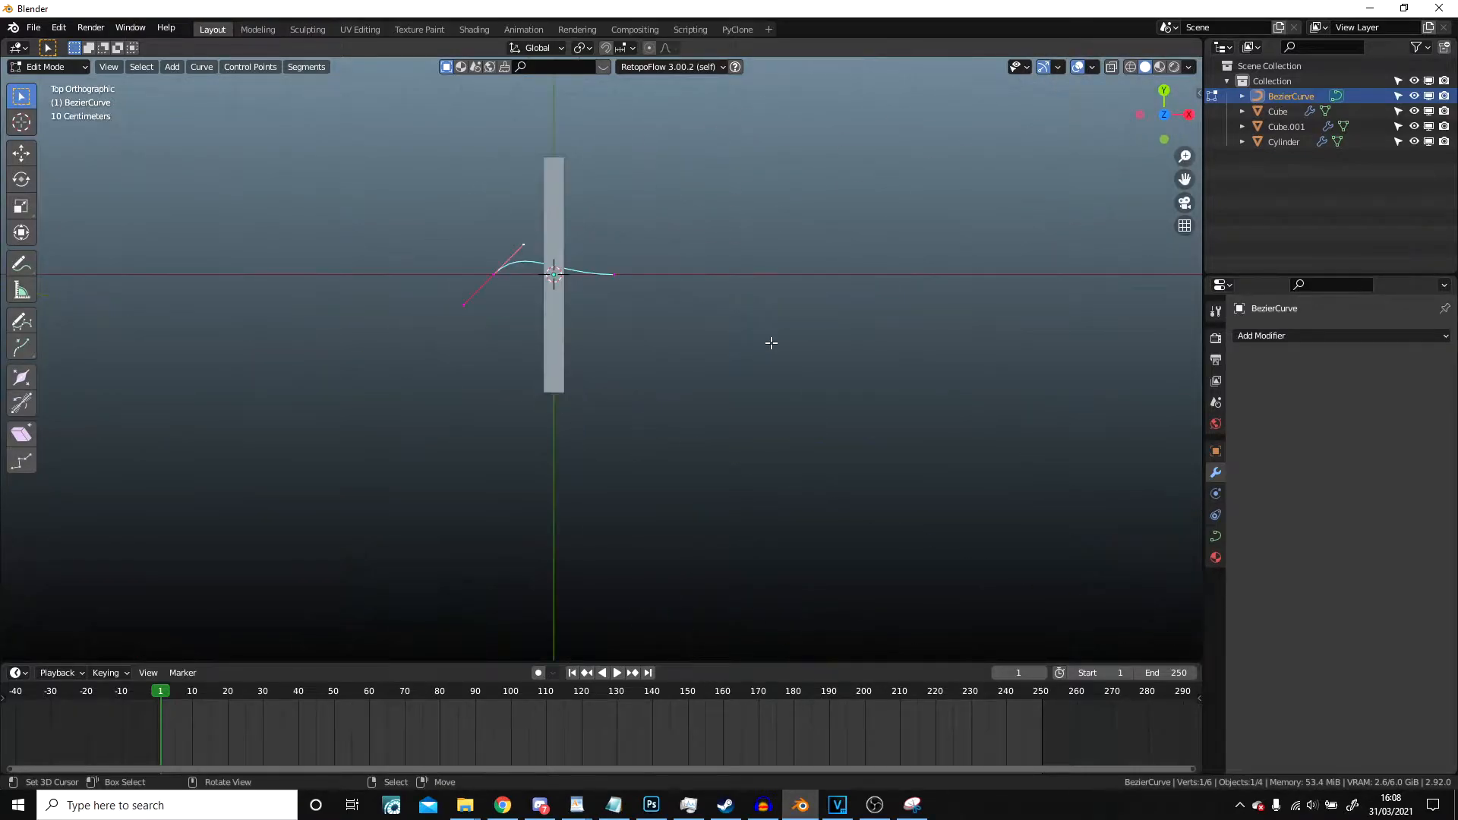
key(g)
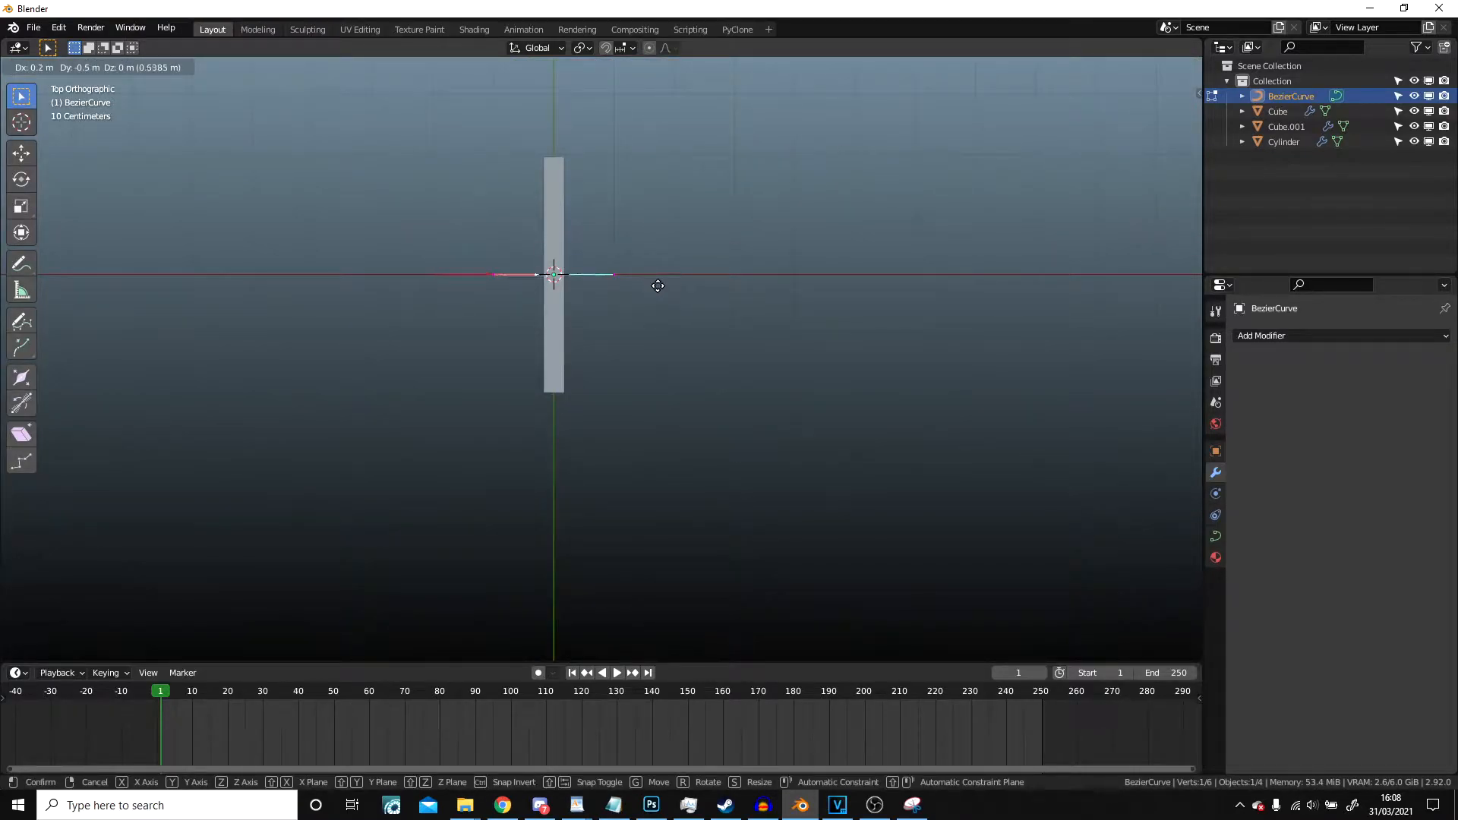
click(657, 286)
key(Tab)
- Select the plank and assign BezierCurve as the fit curve of its Array modifier
click(543, 308)
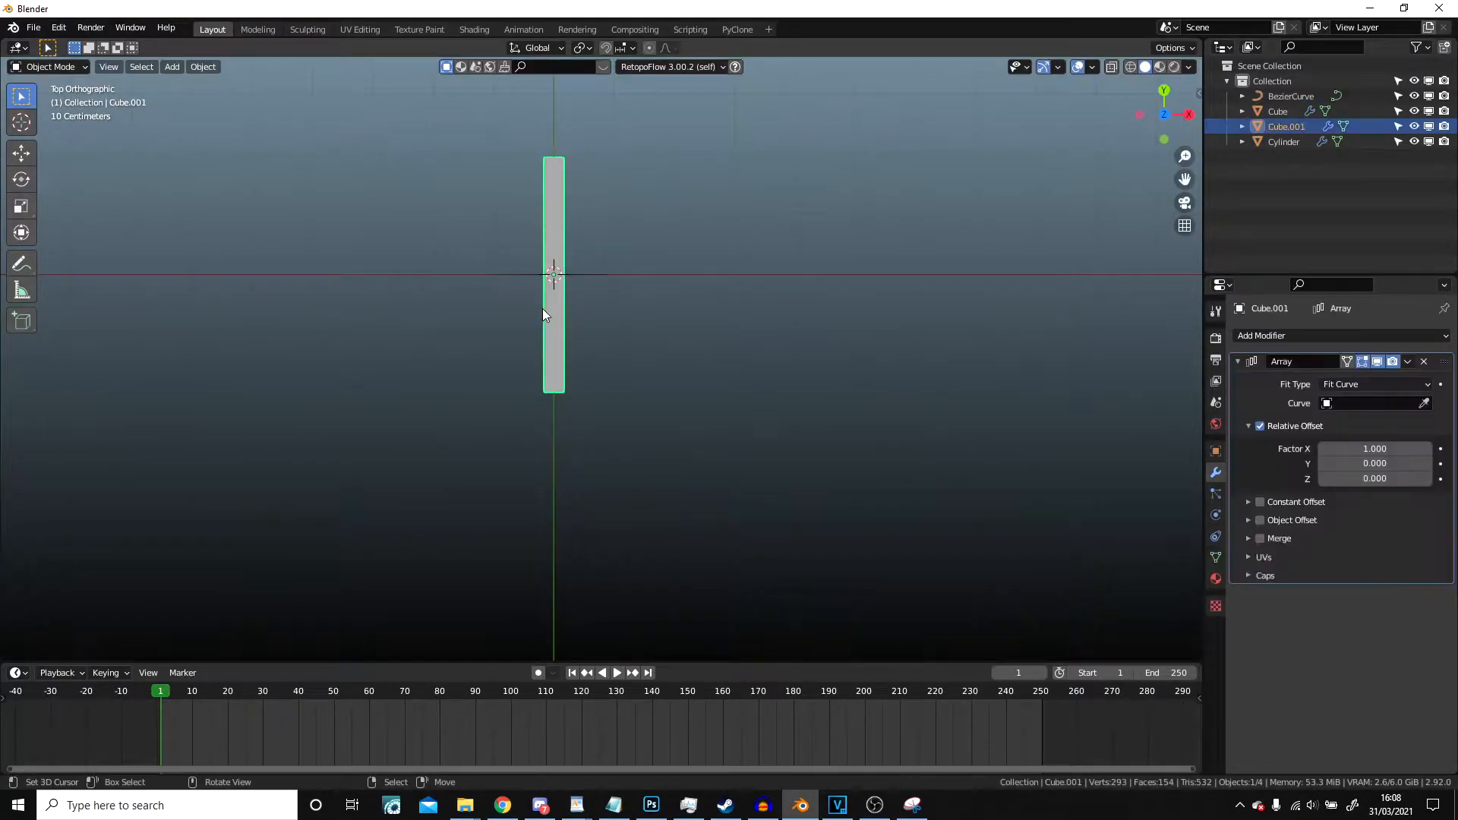
click(1365, 404)
click(1330, 426)
shift+middle_drag(650, 340, 758, 347)
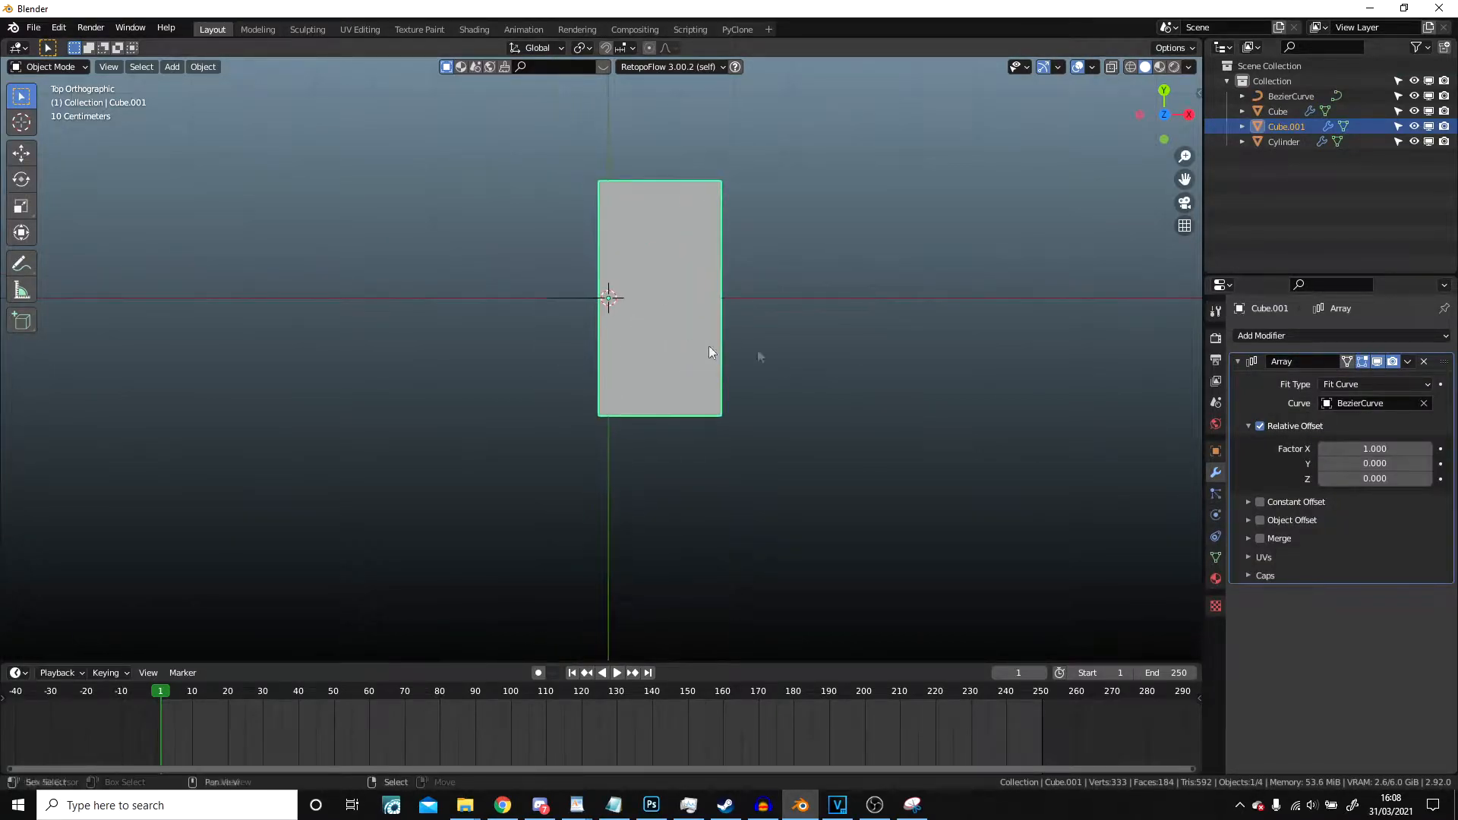
- Set the plank array's relative offset Factor X to 1.100 and deselect the plank
click(1238, 363)
click(1237, 363)
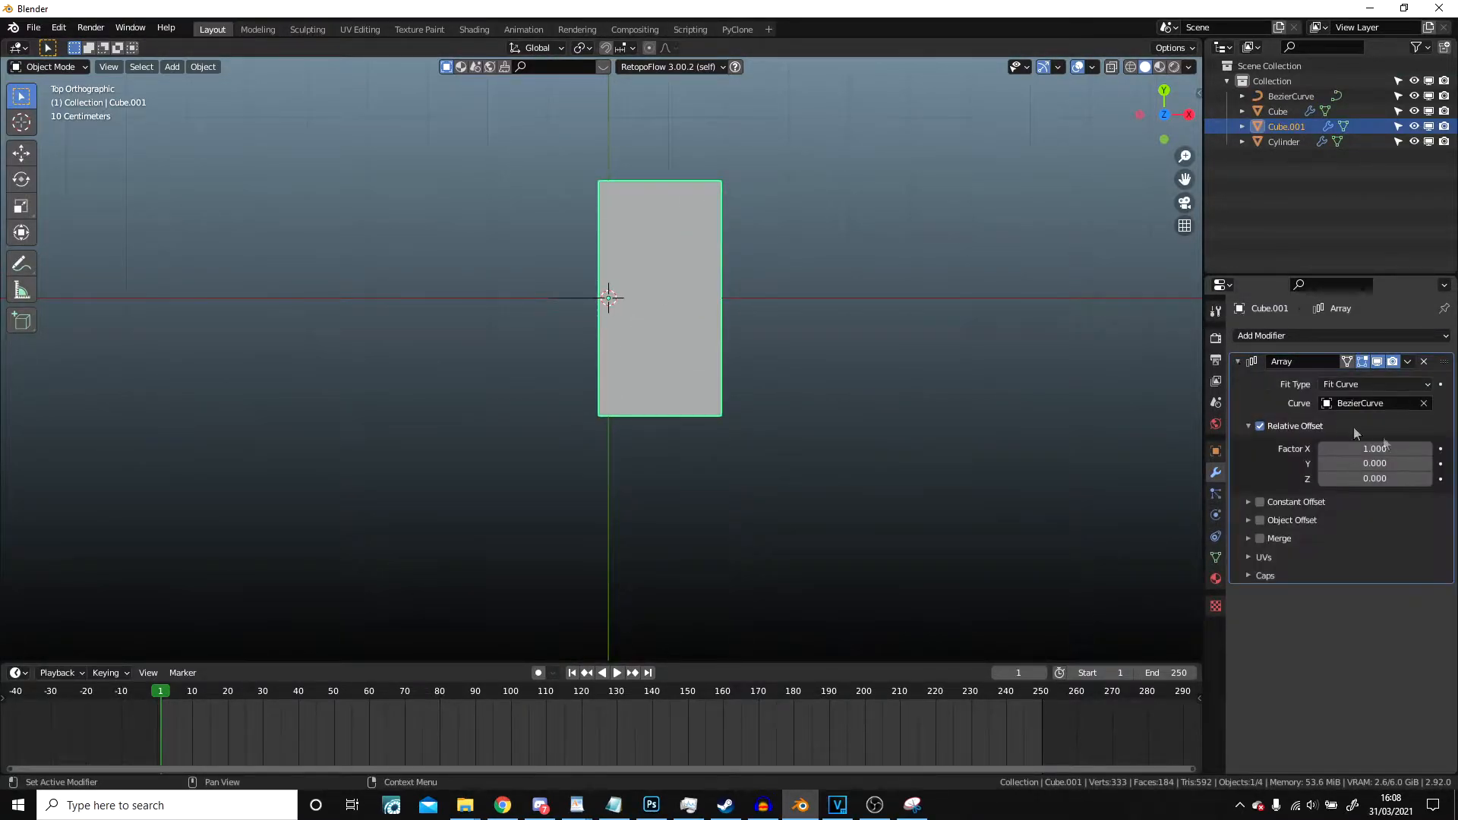
drag(1375, 449, 1390, 449)
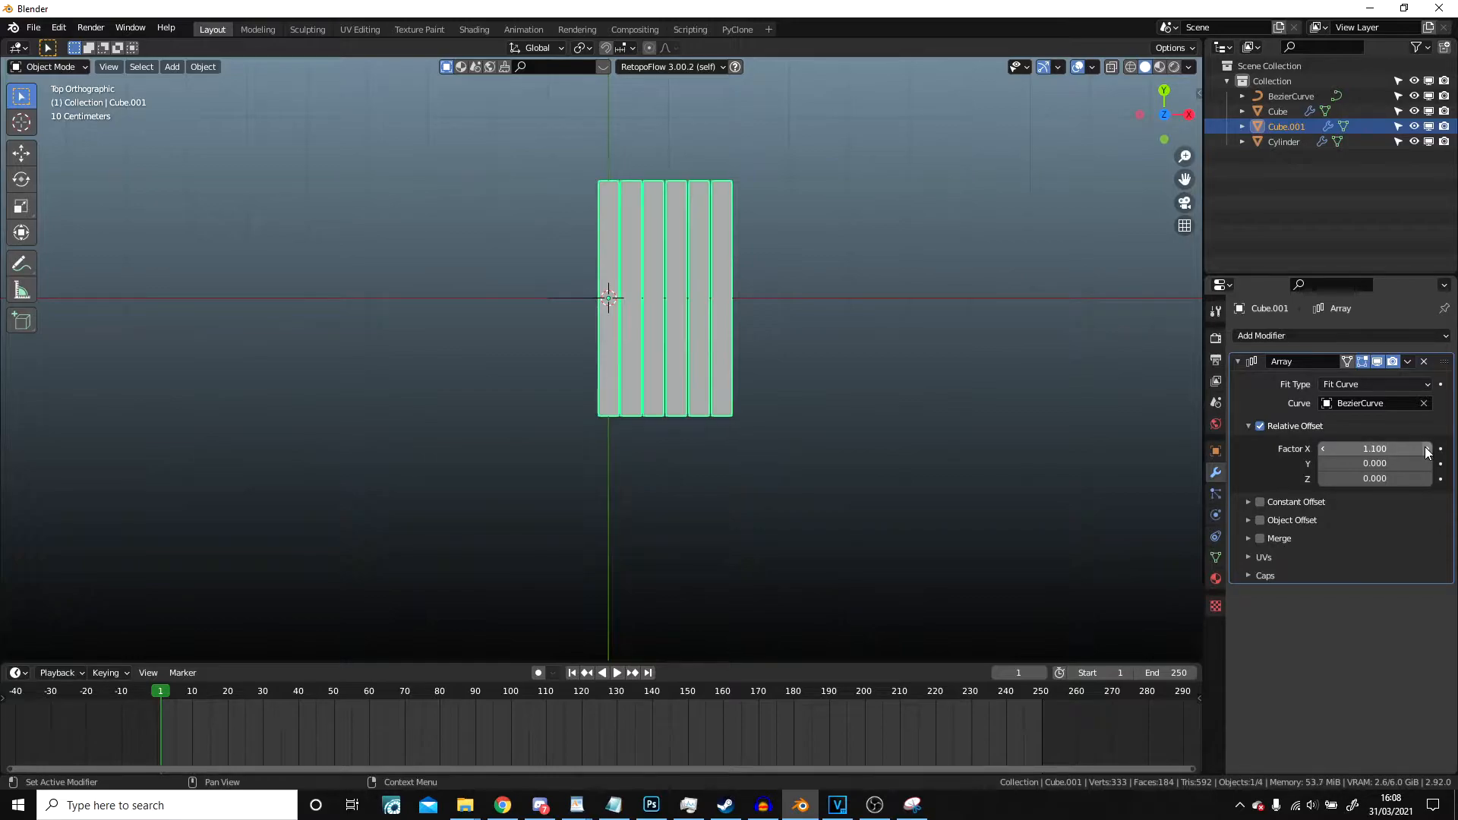
click(833, 334)
- Add a Curve modifier to the plank with BezierCurve as its curve object
click(1312, 334)
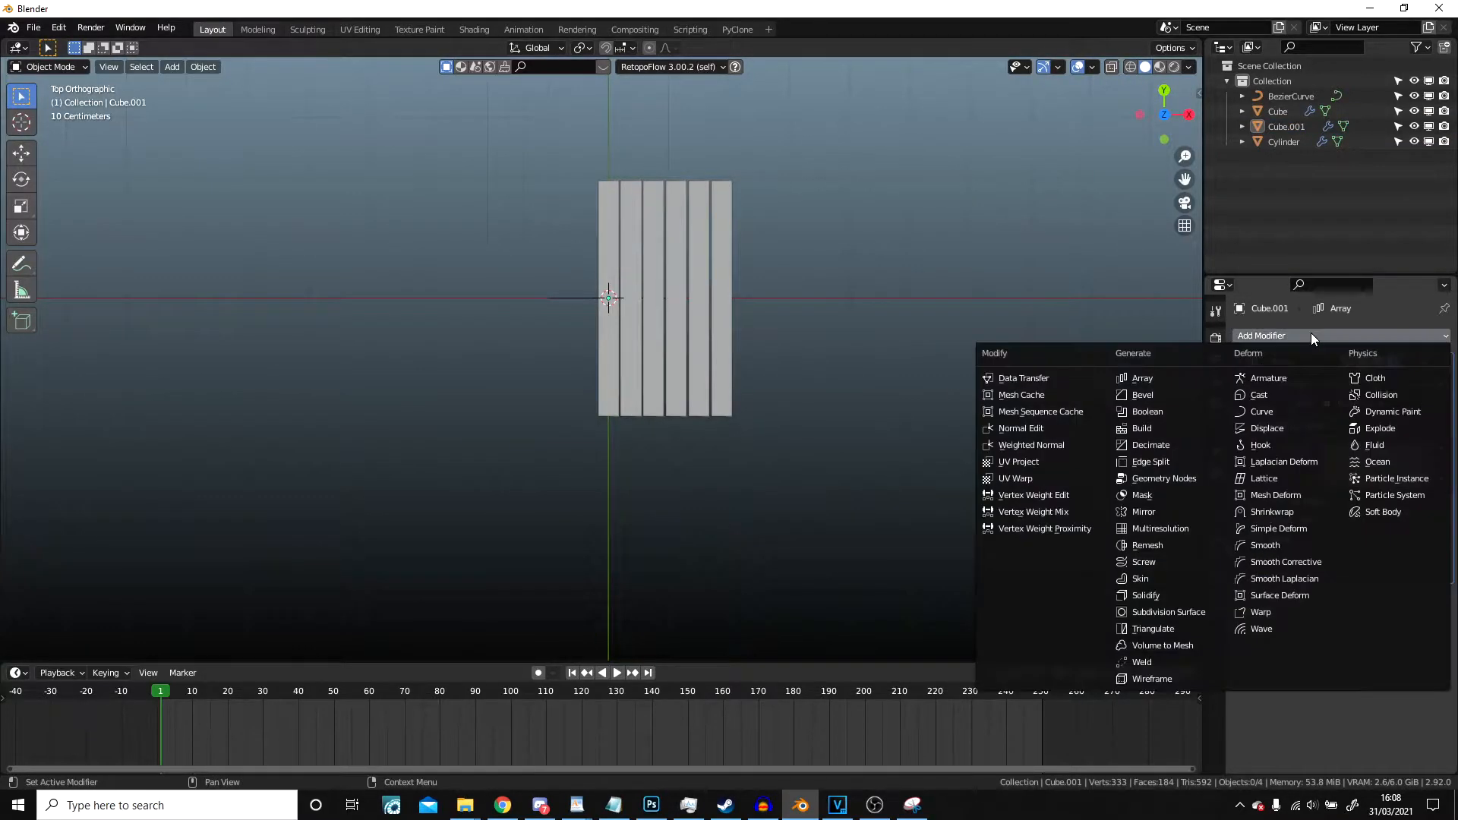
click(1292, 414)
click(1357, 619)
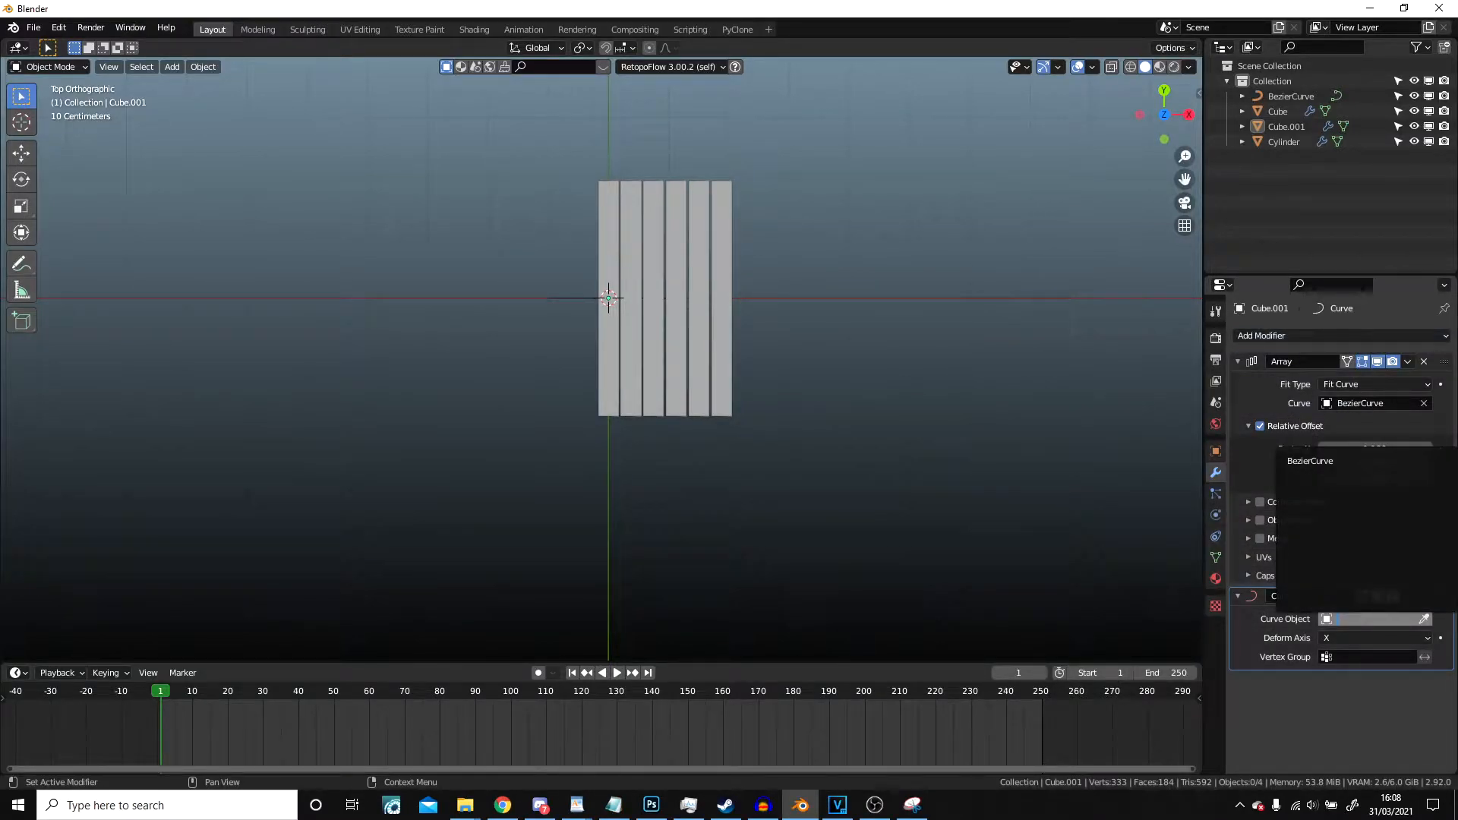
click(1309, 461)
- In Edit Mode, move the whole Bezier curve about -12.6 m in X and 6.55 m in Z to the left block's top edge
click(631, 298)
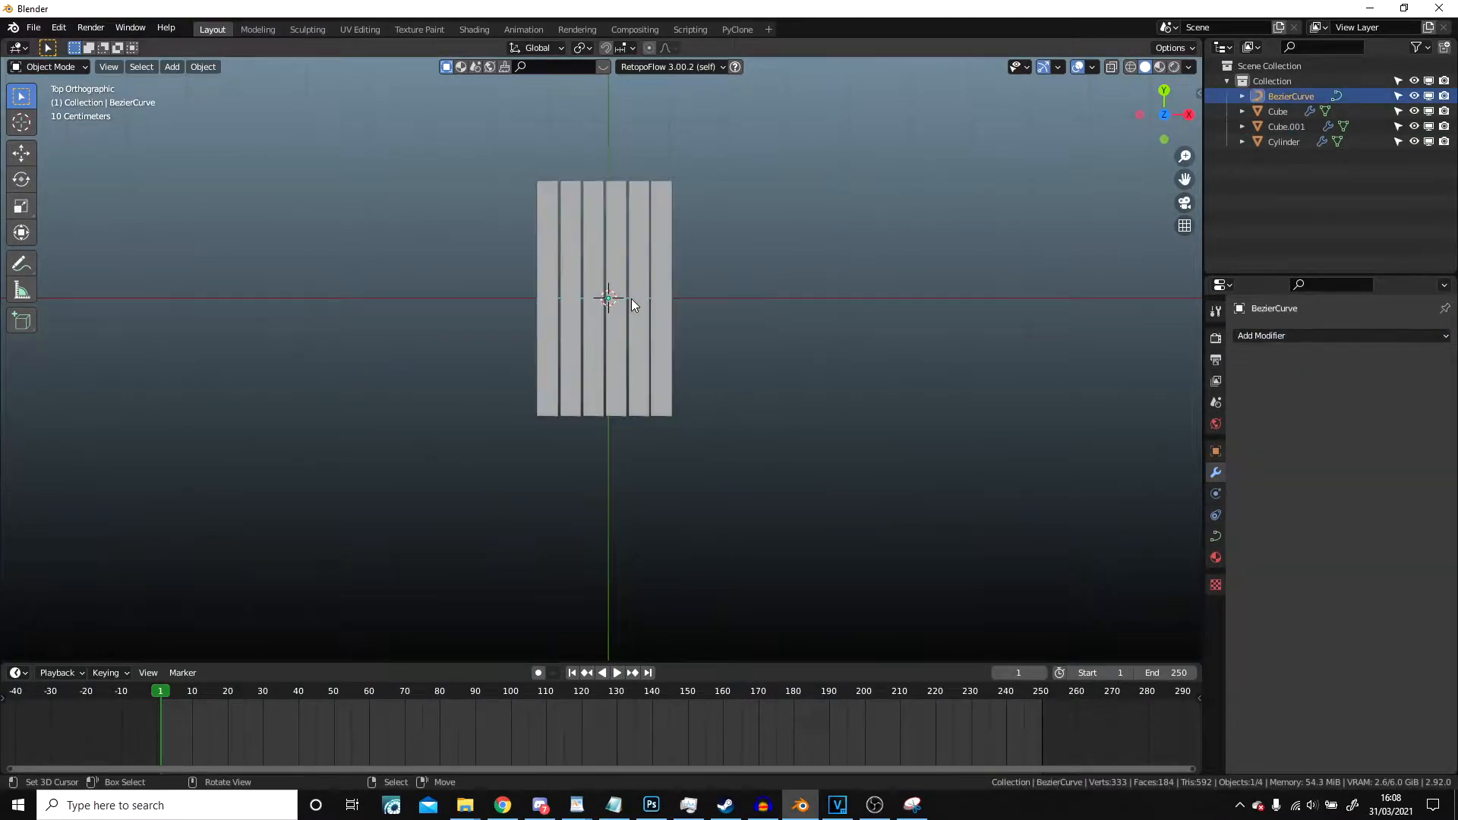
key(Tab)
scroll(676, 311, down, 3)
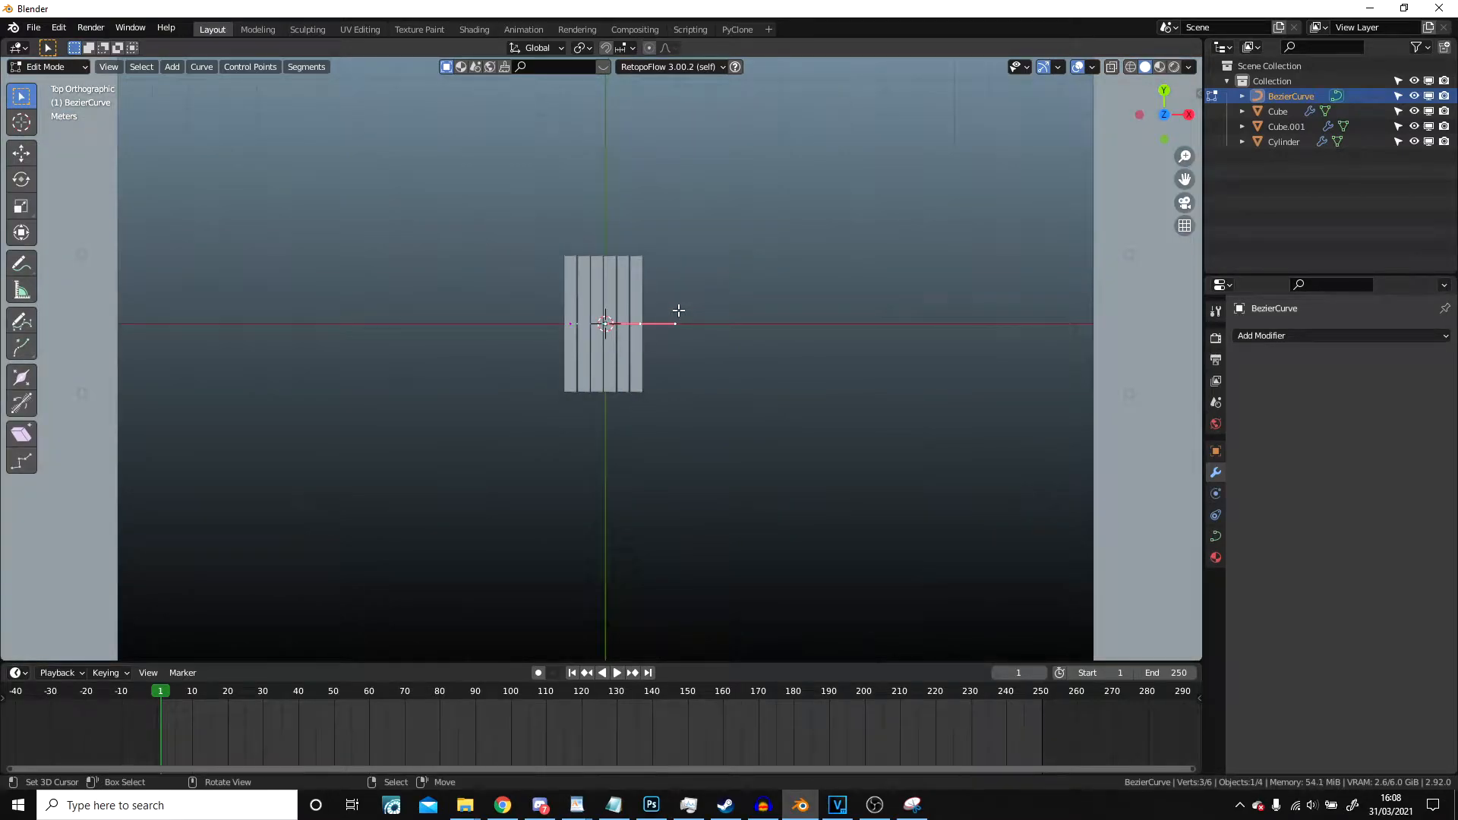
key(KP_1)
key(Right)
scroll(678, 311, down, 3)
key(g)
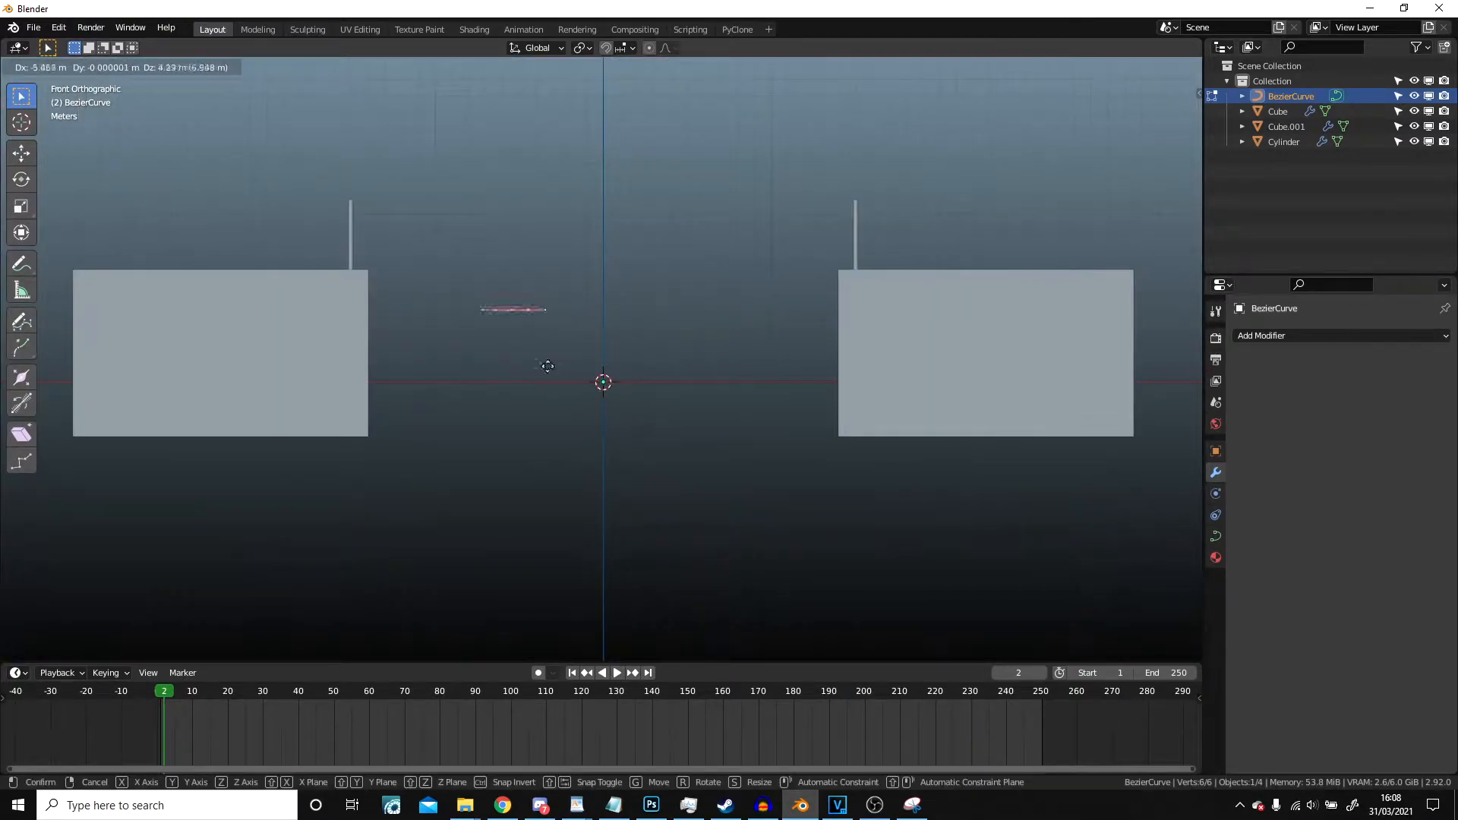
click(441, 329)
scroll(412, 305, up, 1)
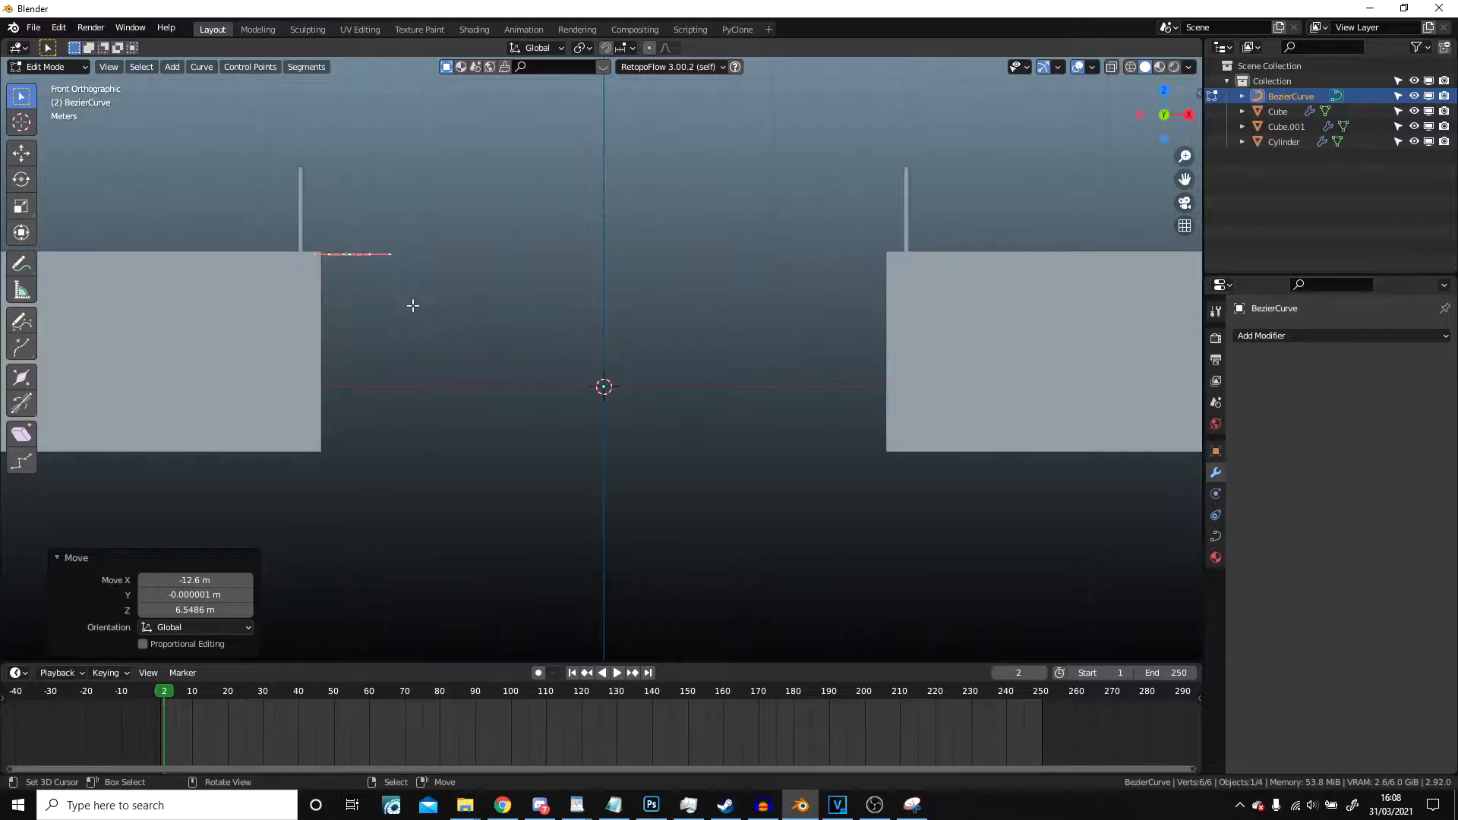
- Move the curve's right end point about 25.59 m along X to reach the right block
click(365, 256)
key(g)
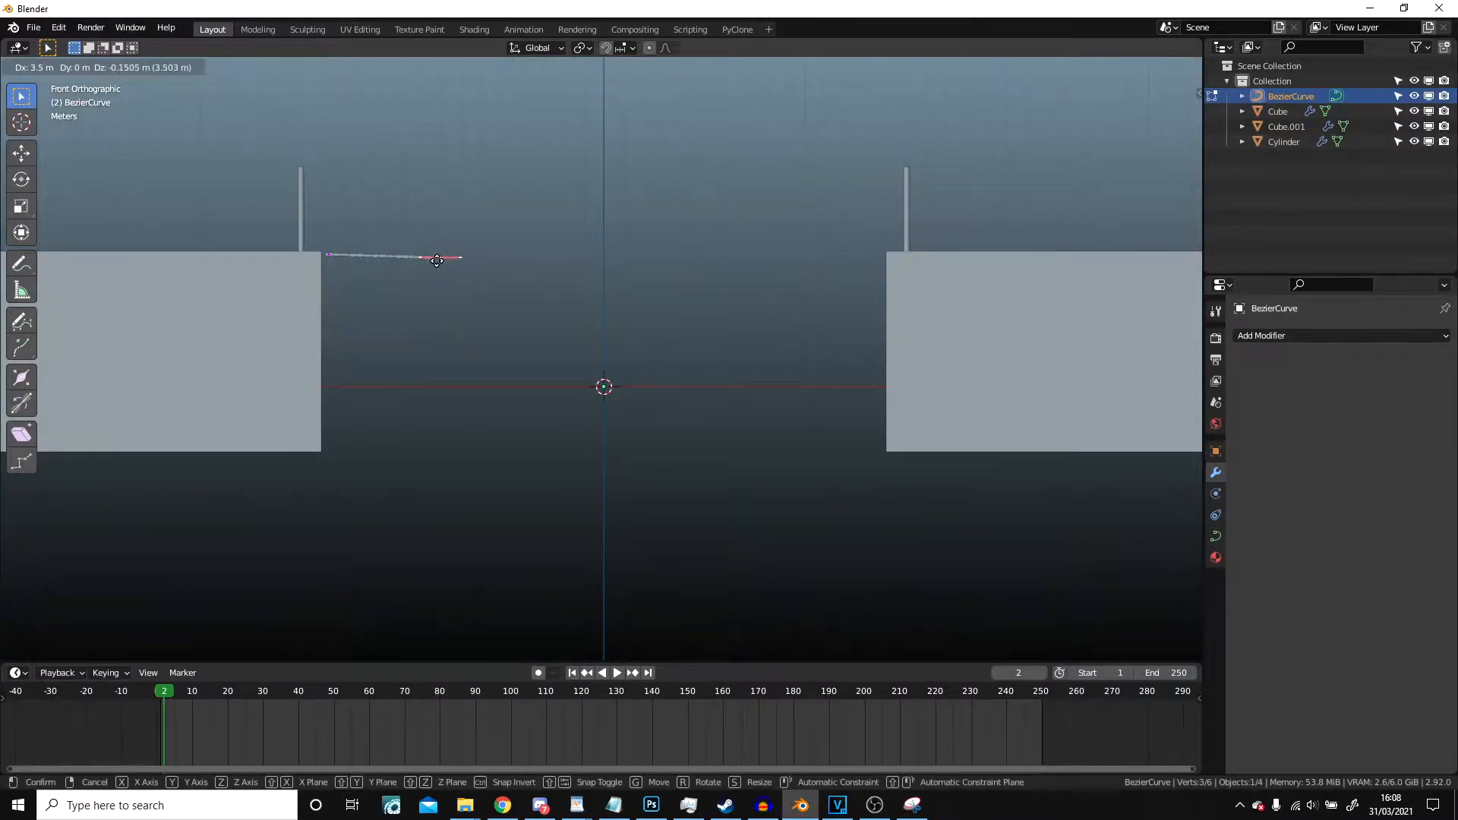
key(x)
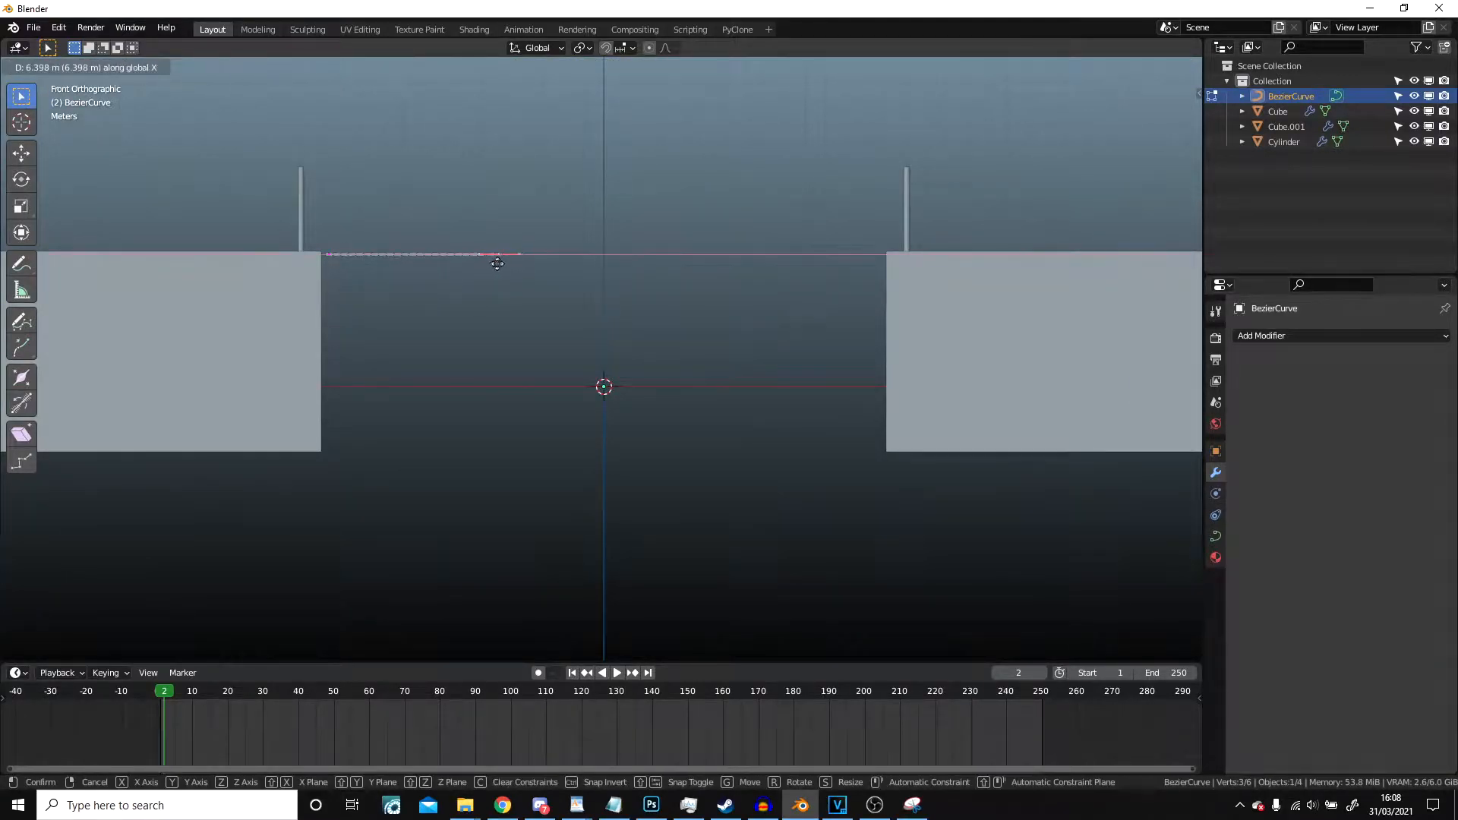
click(882, 282)
scroll(762, 367, up, 5)
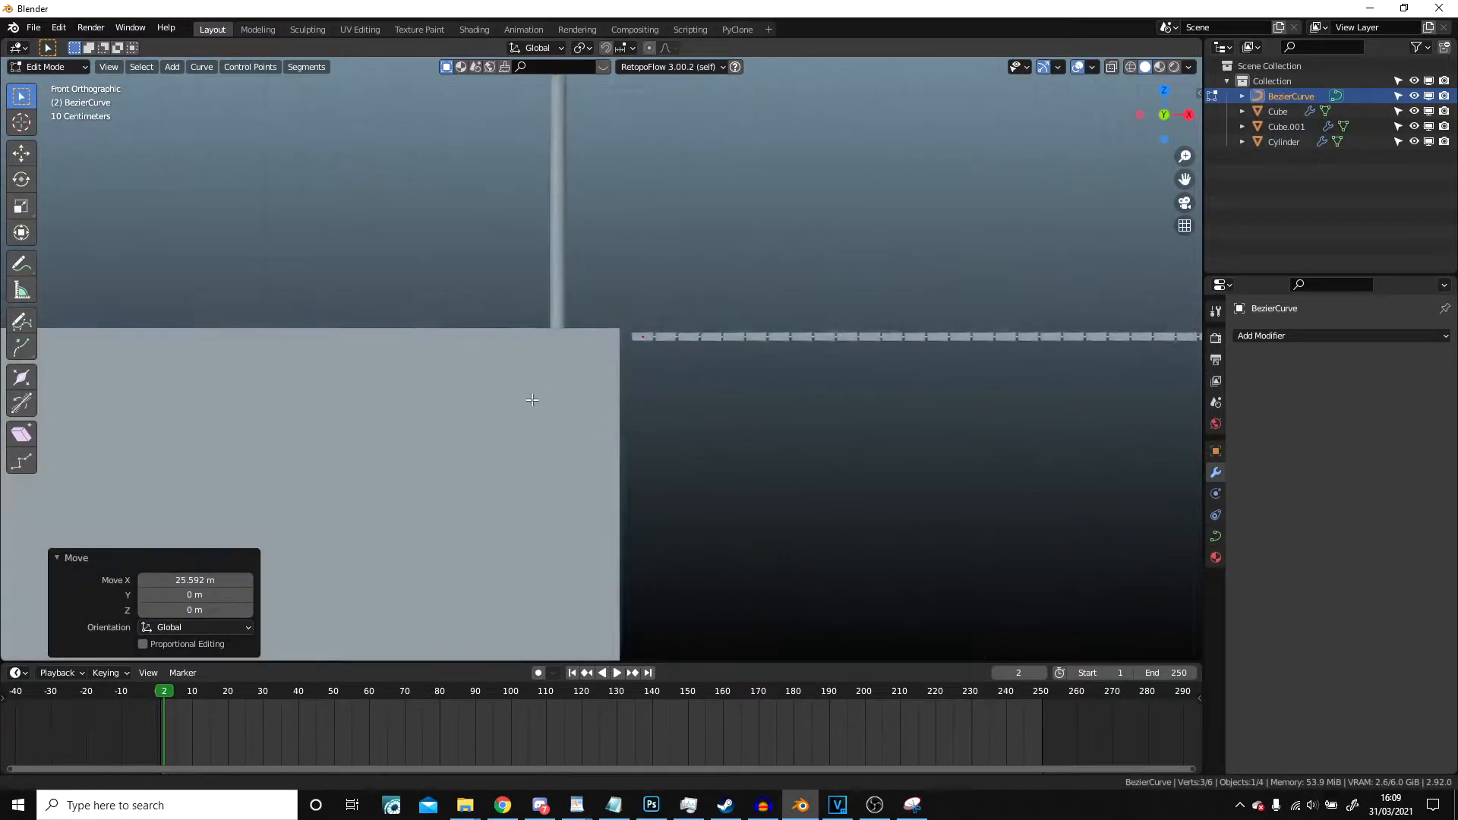
- Move the curve's left end point about -0.22 m along X so the planks meet the left block's edge
click(634, 348)
key(g)
key(x)
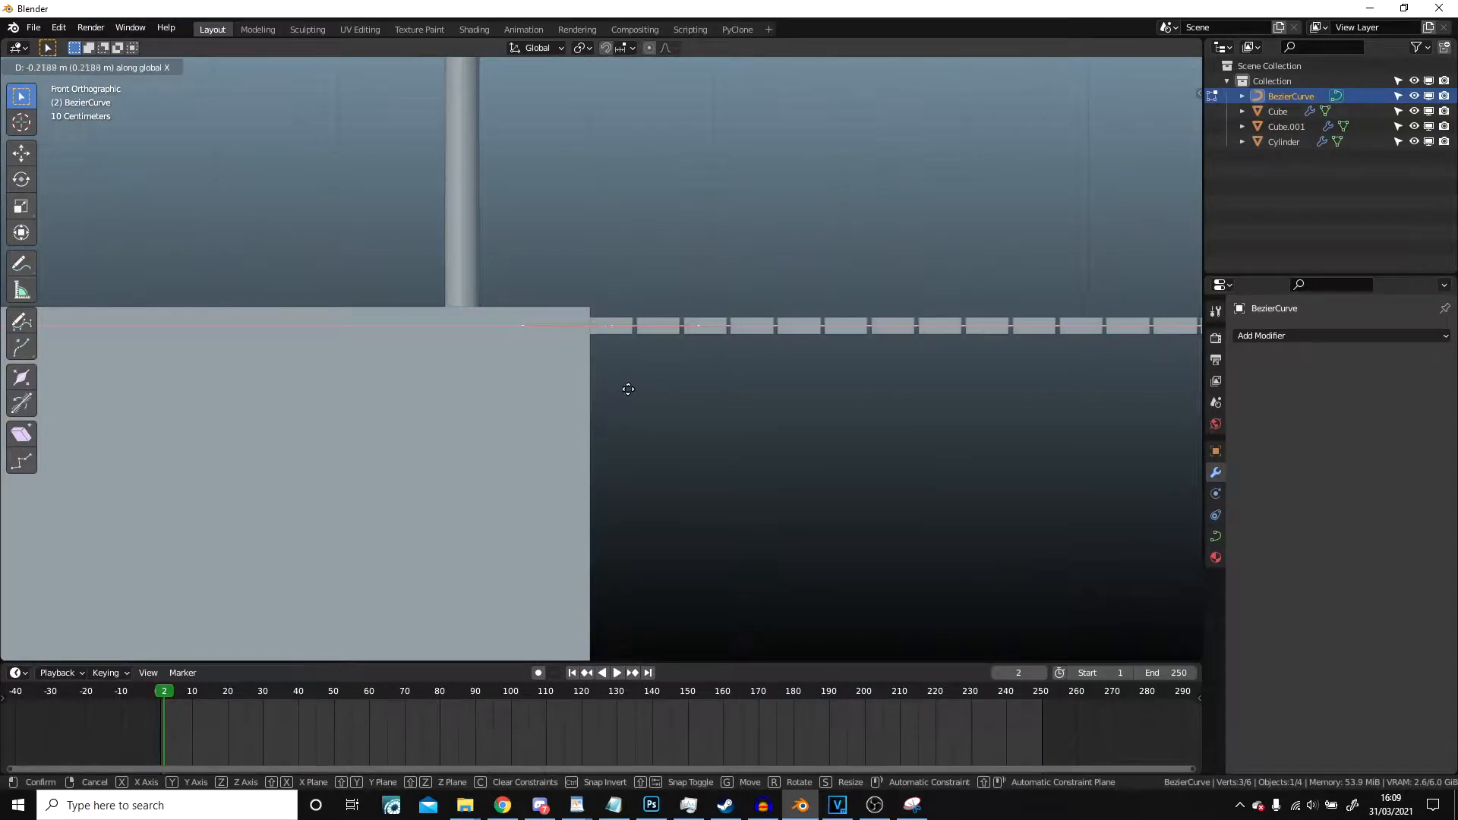
click(625, 388)
scroll(772, 426, down, 4)
shift+middle_drag(773, 427, 563, 397)
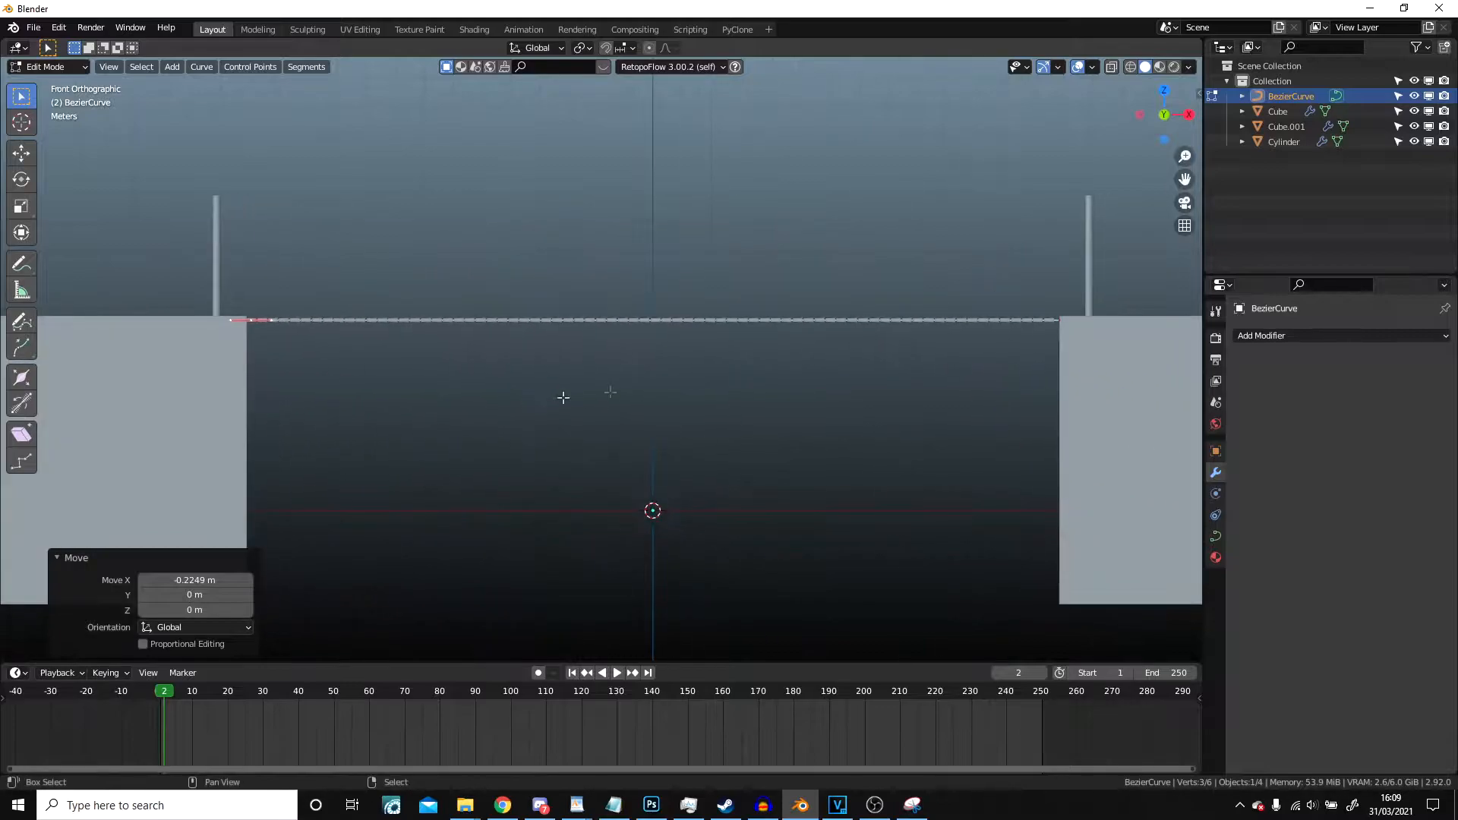
- Select both end points of the curve and subdivide the segment between them with one cut
shift+click(1069, 326)
right_click(827, 319)
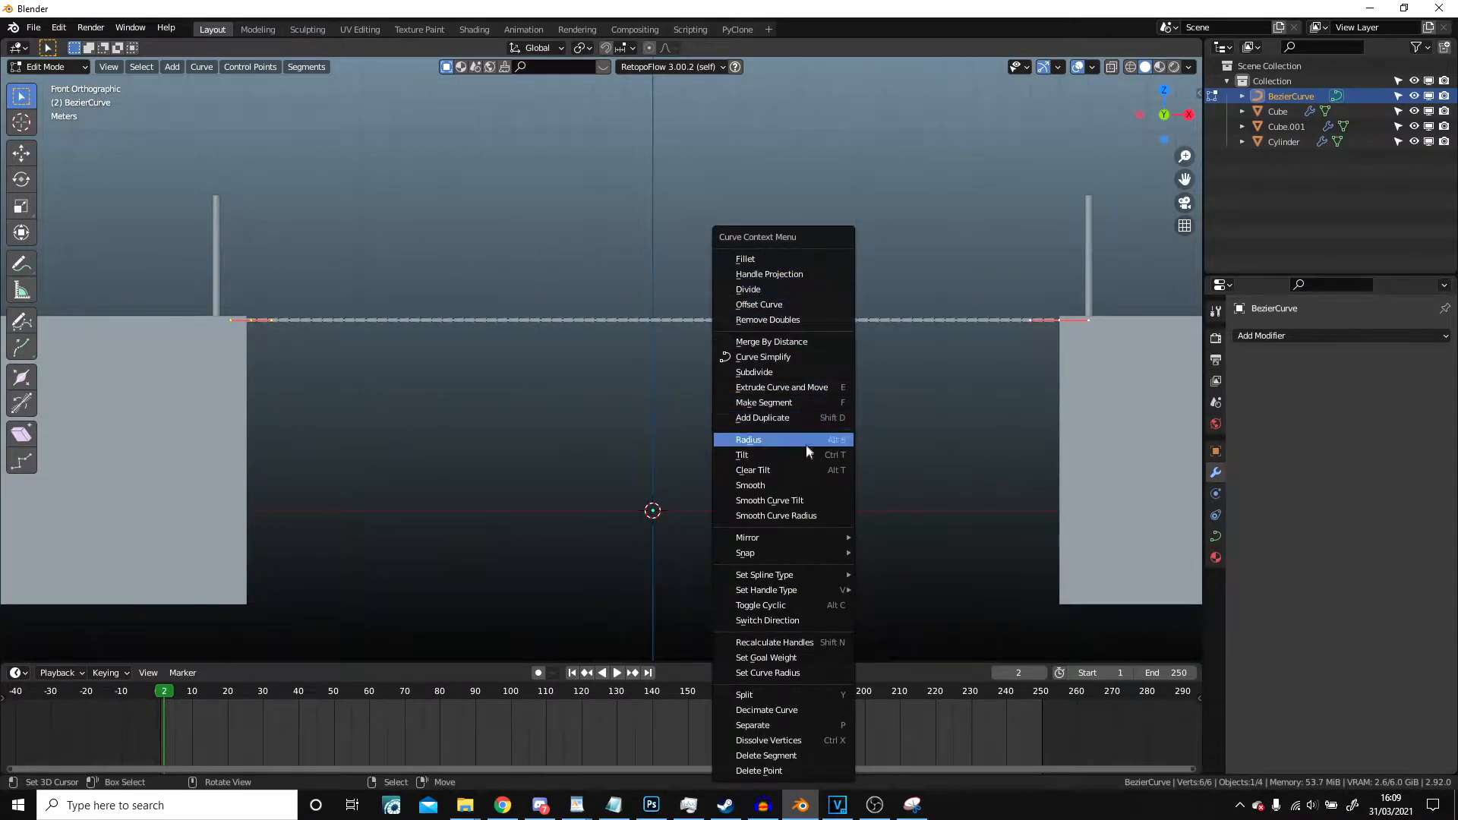
right_click(831, 333)
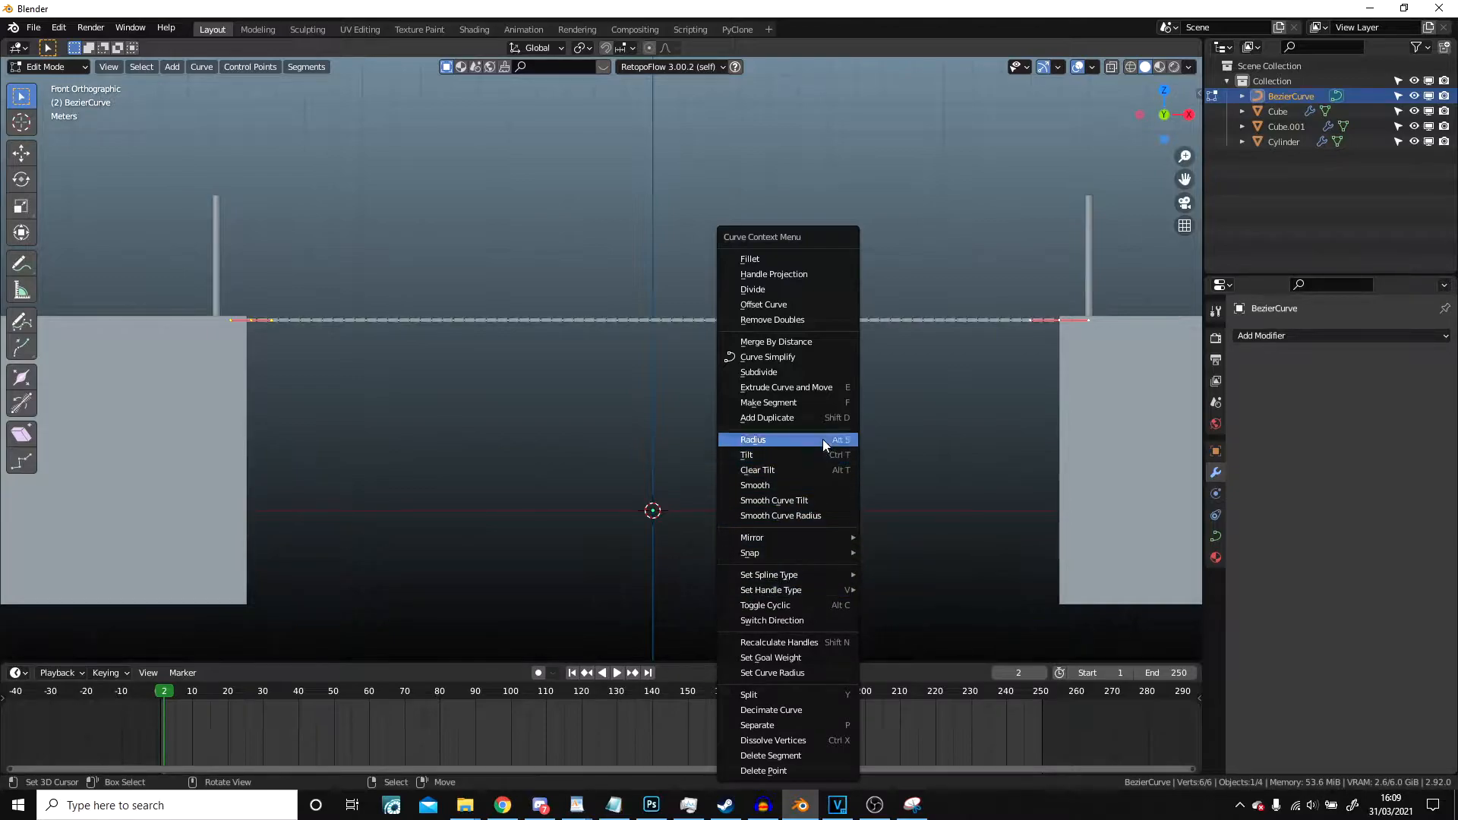
click(820, 408)
middle_drag(820, 410, 612, 316)
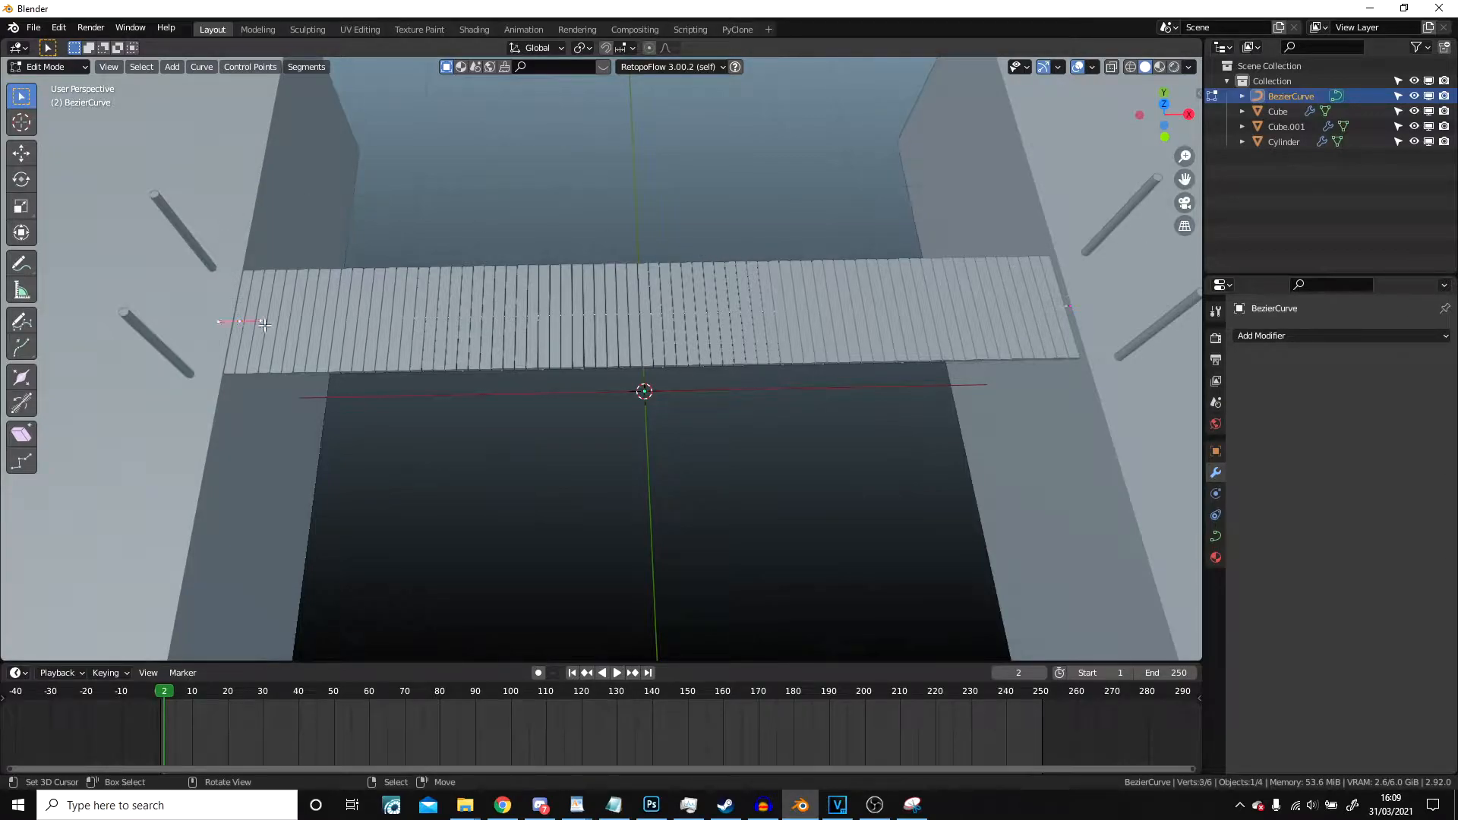
right_click(1067, 299)
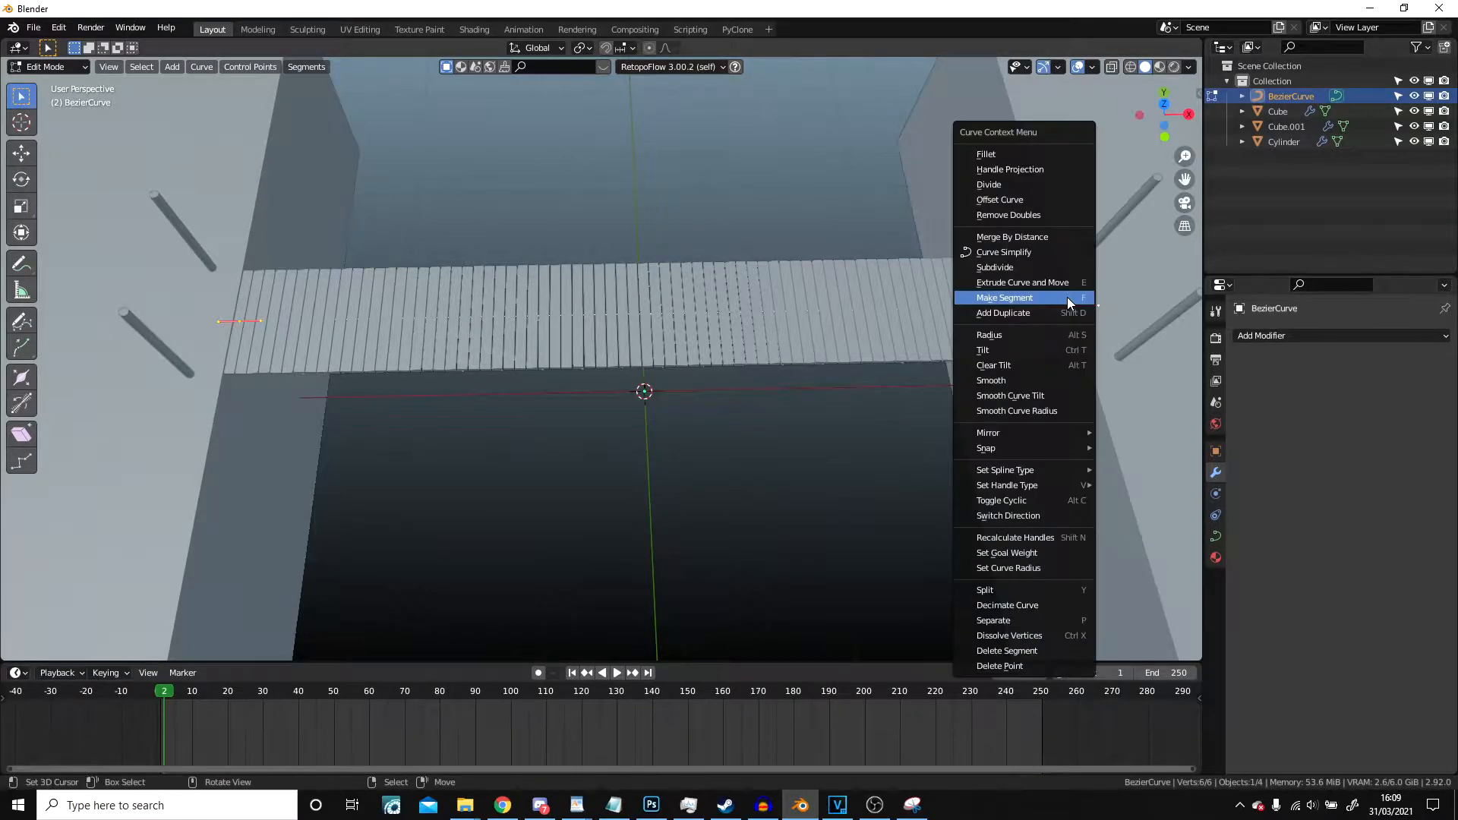
click(1042, 268)
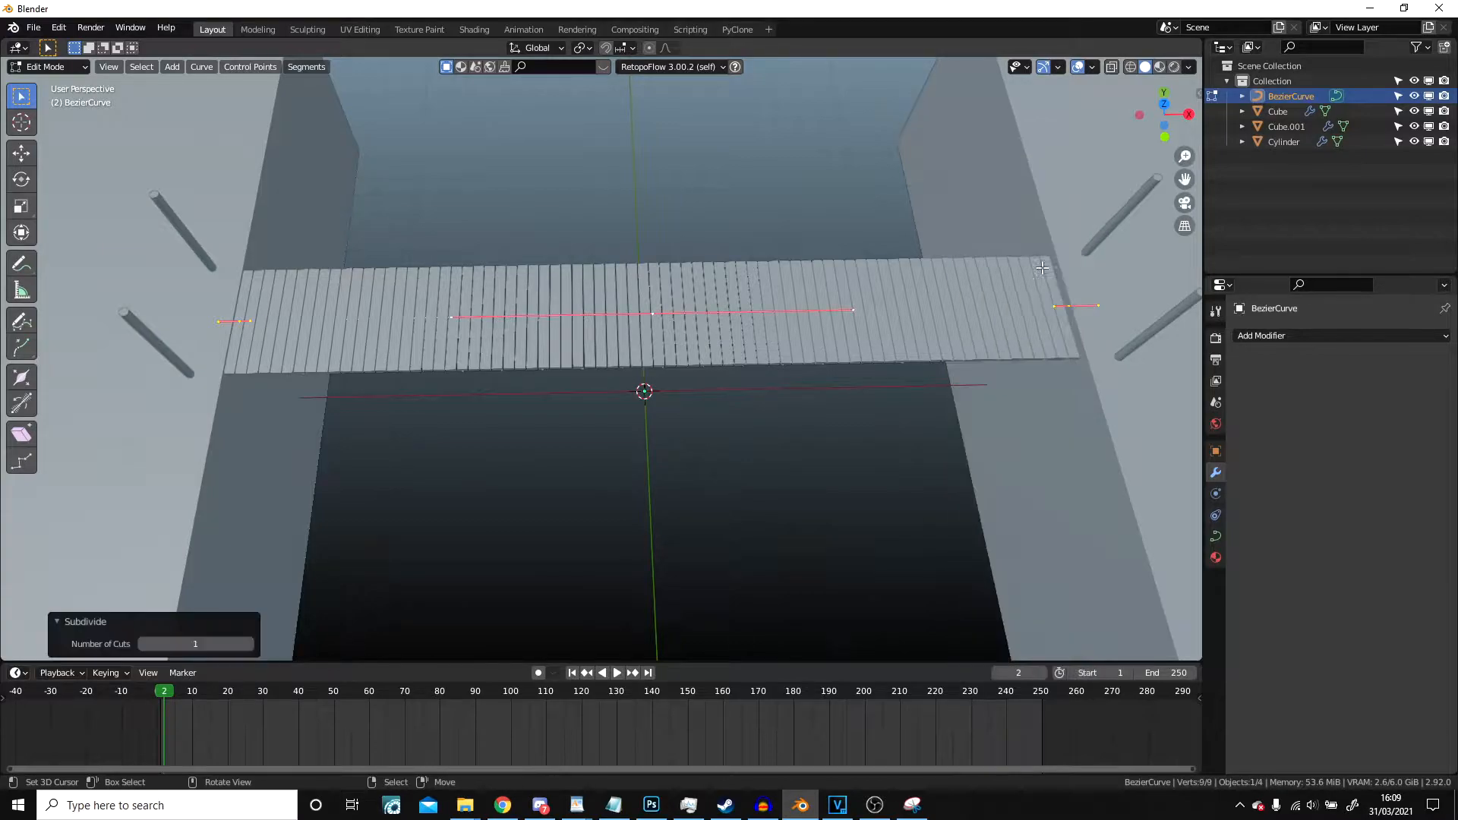
- Lower the curve's middle point about 1.81 m along Z so the bridge sags
click(661, 315)
scroll(675, 327, down, 3)
key(KP_1)
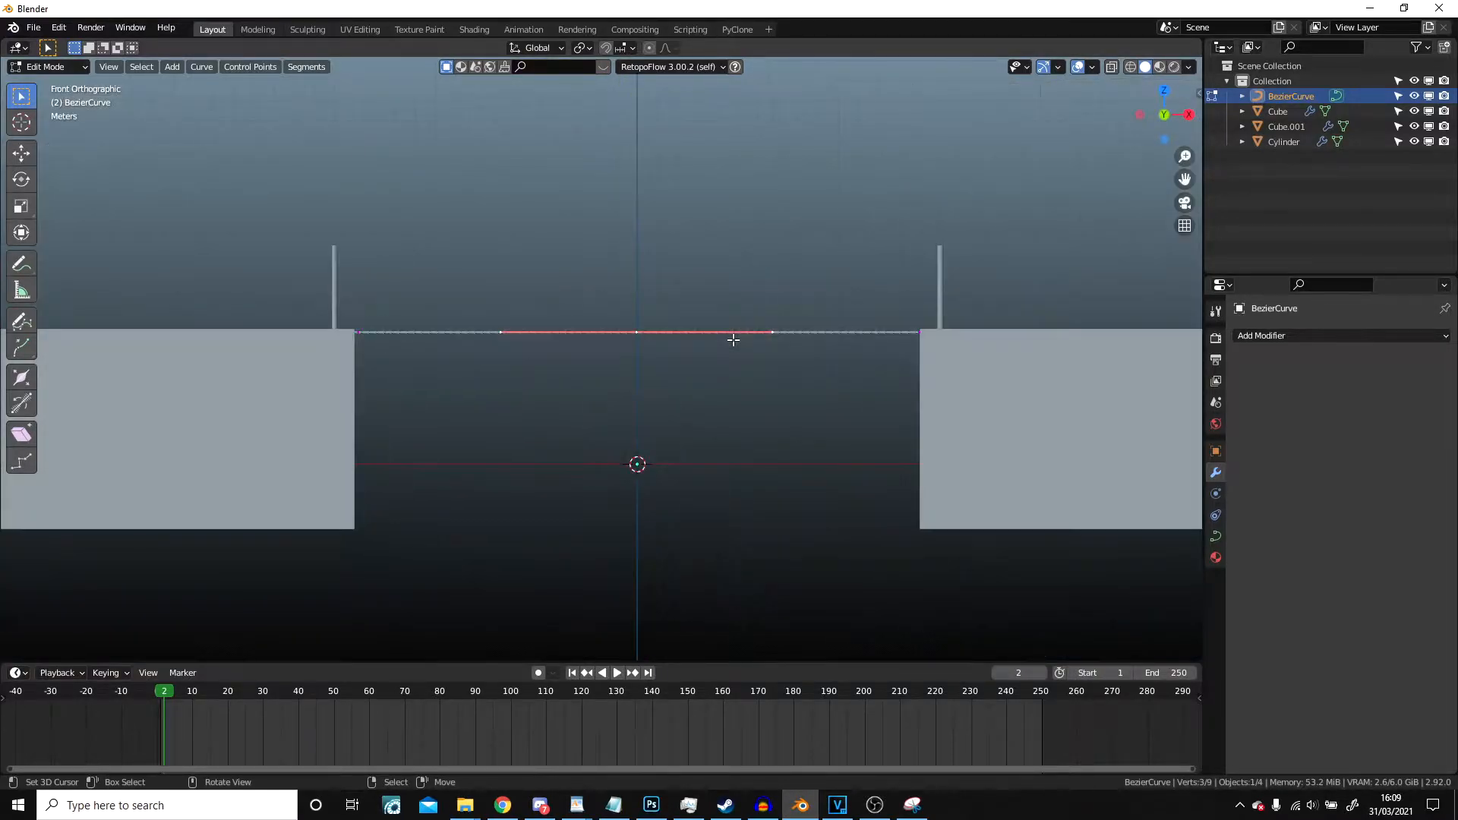
key(g)
key(z)
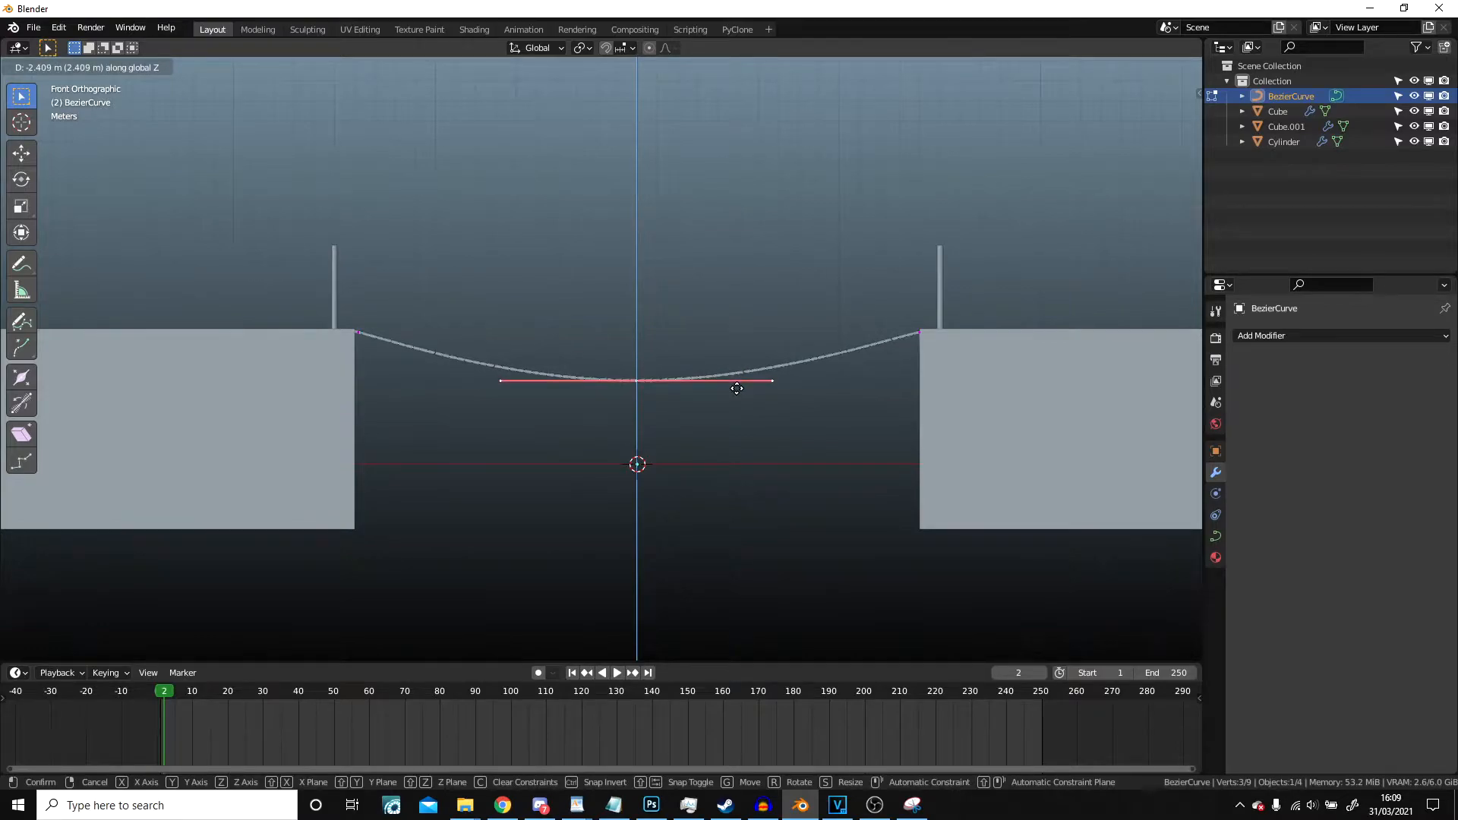
click(739, 376)
- Lengthen the middle point's handles by scaling them about 1.66, then return to Object Mode
key(s)
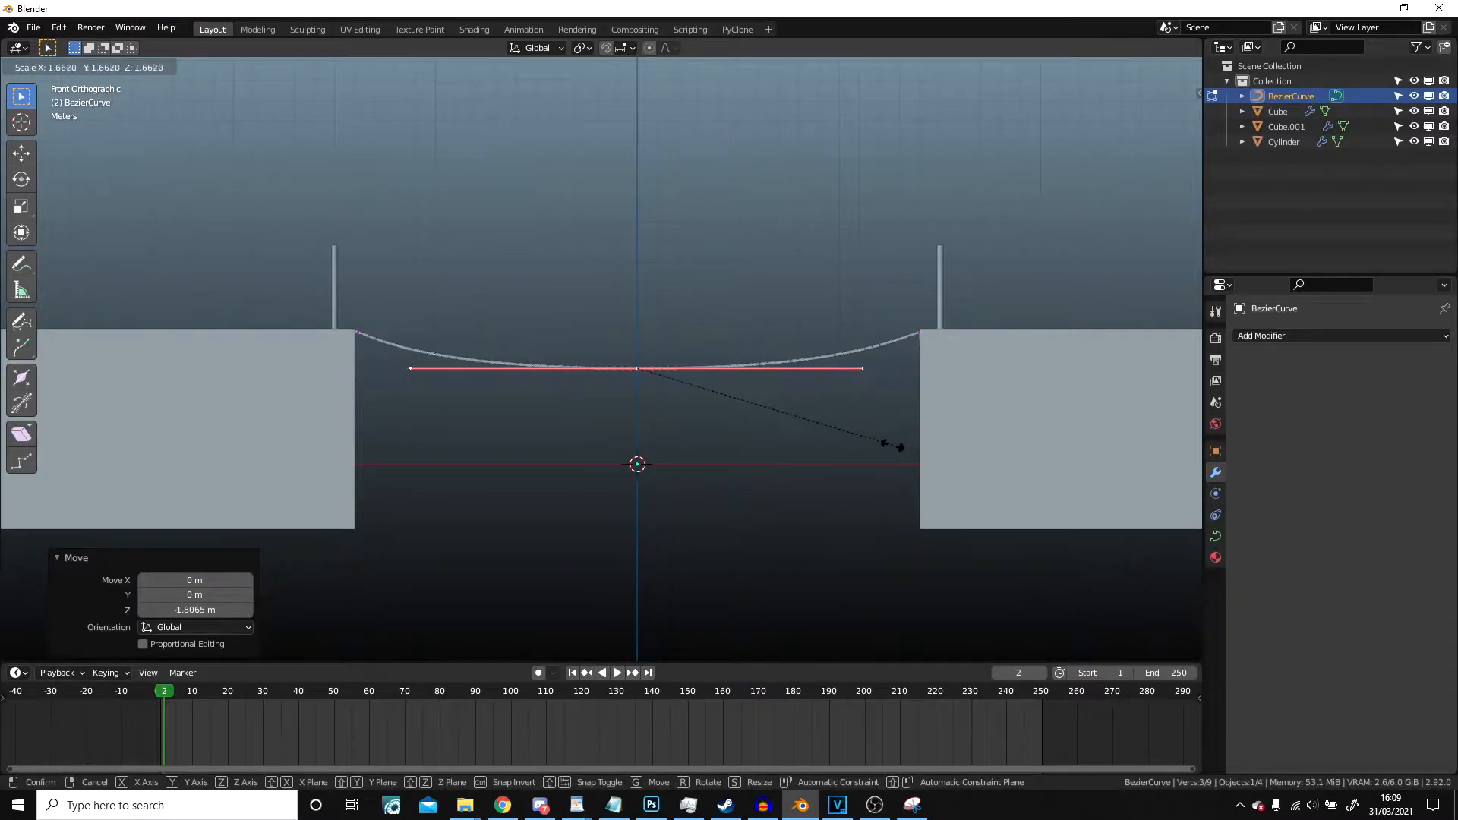
click(896, 448)
key(Tab)
- Enter Edit Mode on the arrayed plank and set its relative offset Factor X to 1.000
middle_drag(797, 397, 677, 526)
scroll(628, 464, up, 3)
scroll(653, 494, up, 1)
shift+middle_drag(623, 473, 885, 571)
middle_drag(506, 457, 745, 339)
scroll(562, 316, up, 2)
middle_drag(562, 321, 541, 347)
click(475, 338)
scroll(541, 347, up, 2)
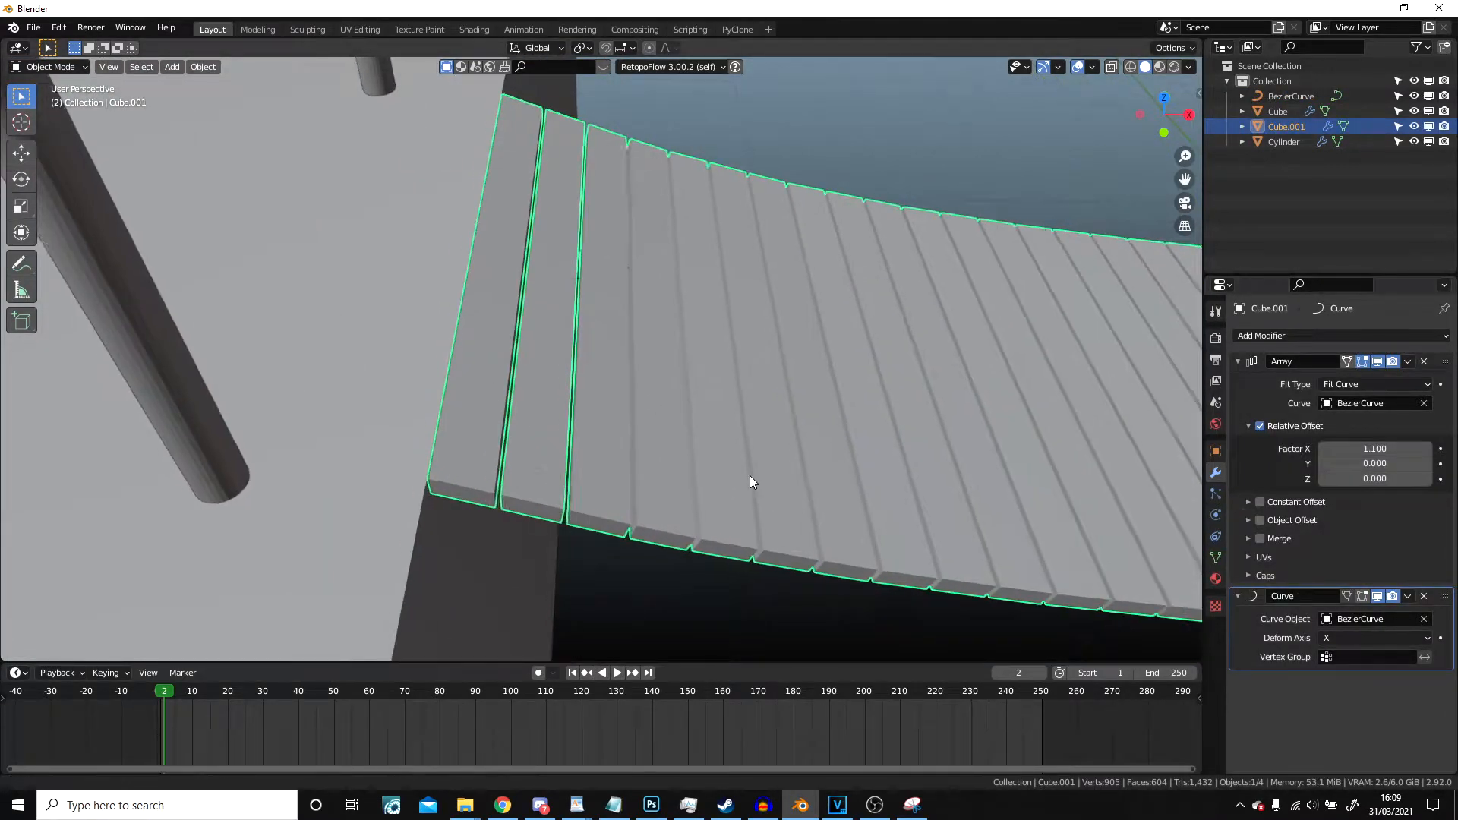
key(Tab)
scroll(797, 483, down, 6)
shift+middle_drag(881, 507, 303, 293)
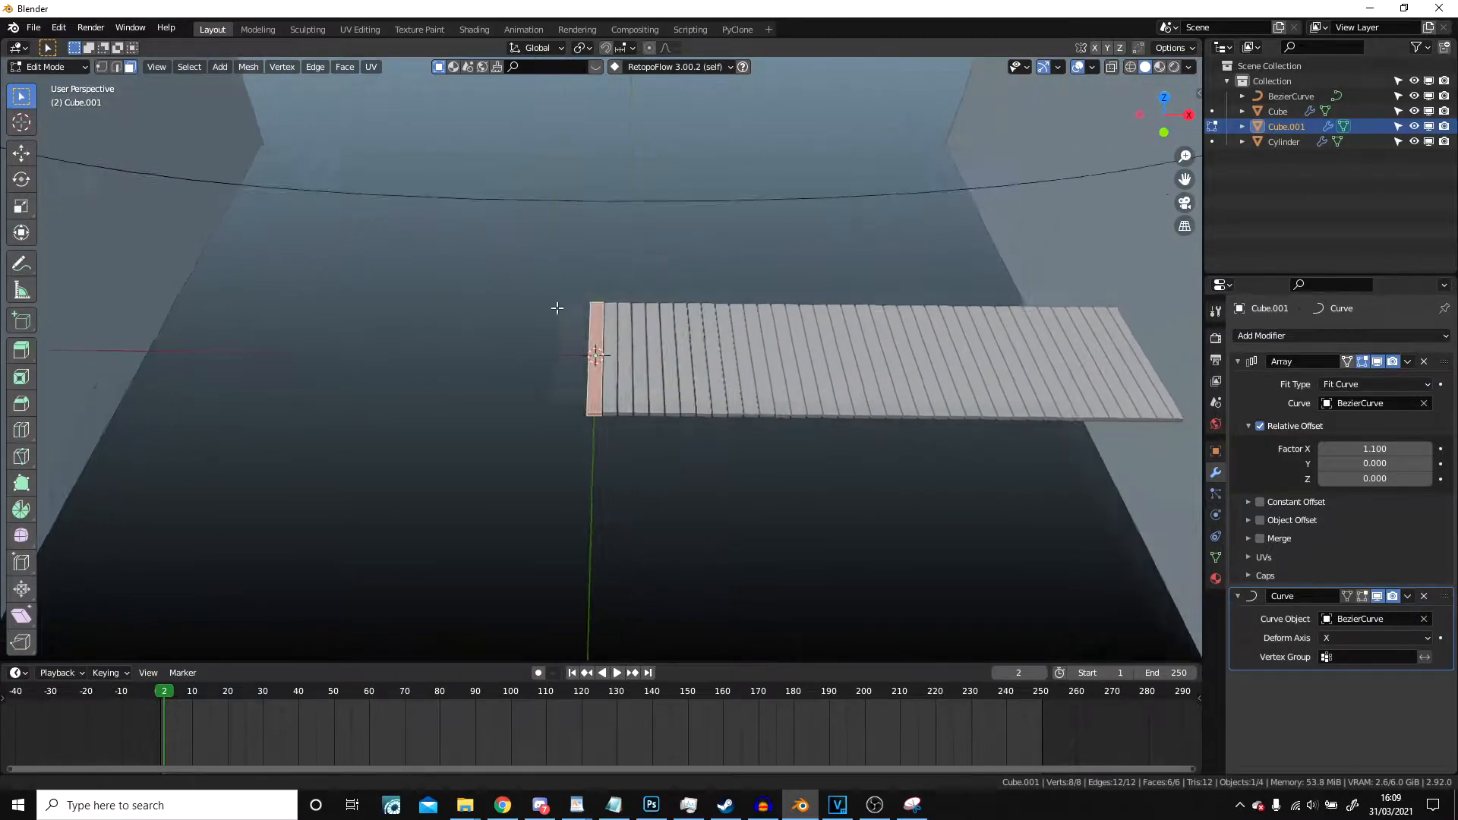
scroll(748, 419, up, 4)
click(1323, 449)
- Add one centred loop cut across the middle of the original plank
middle_drag(1083, 426, 655, 364)
scroll(682, 489, up, 2)
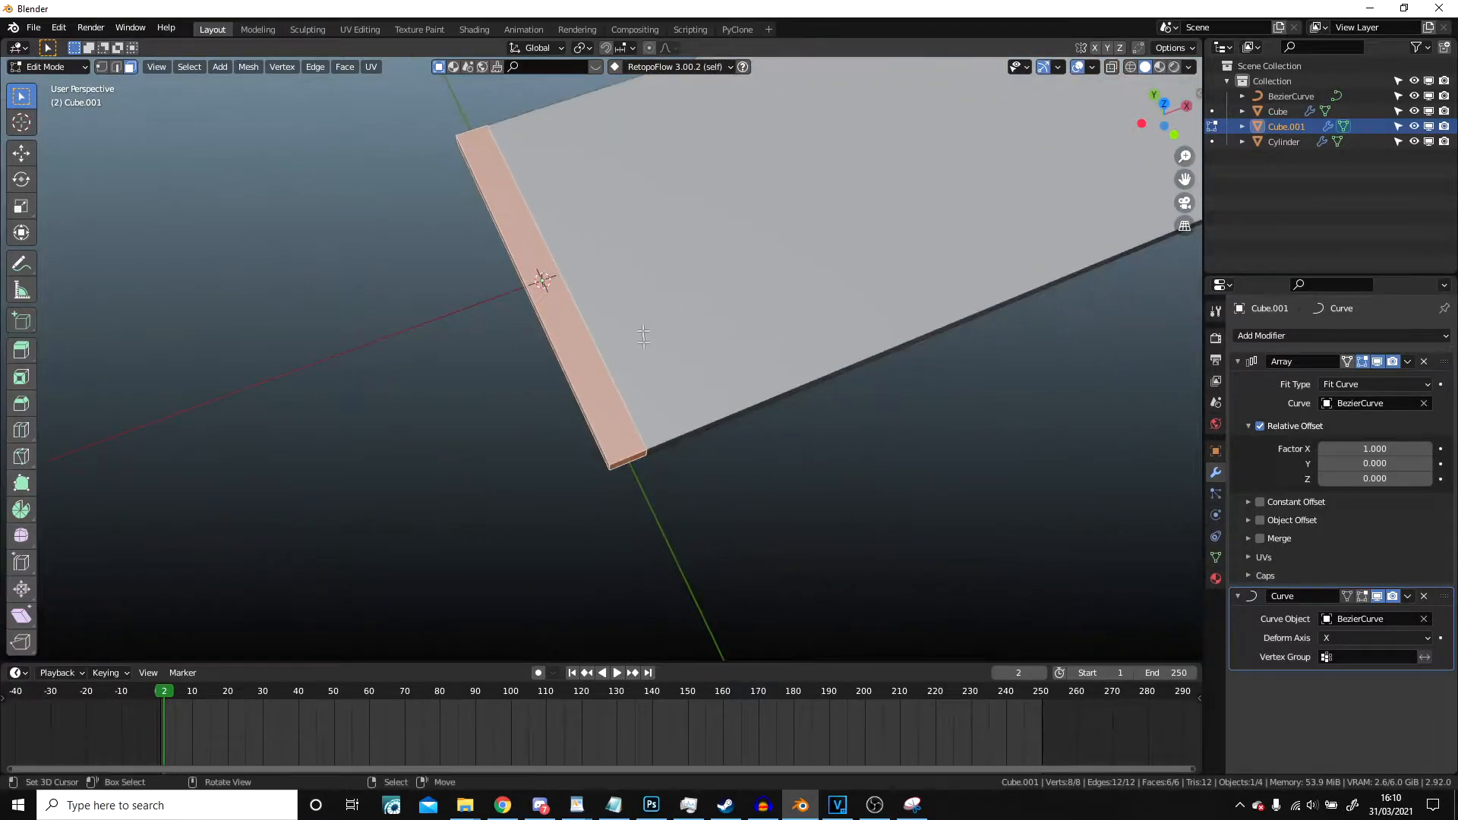
scroll(638, 380, up, 2)
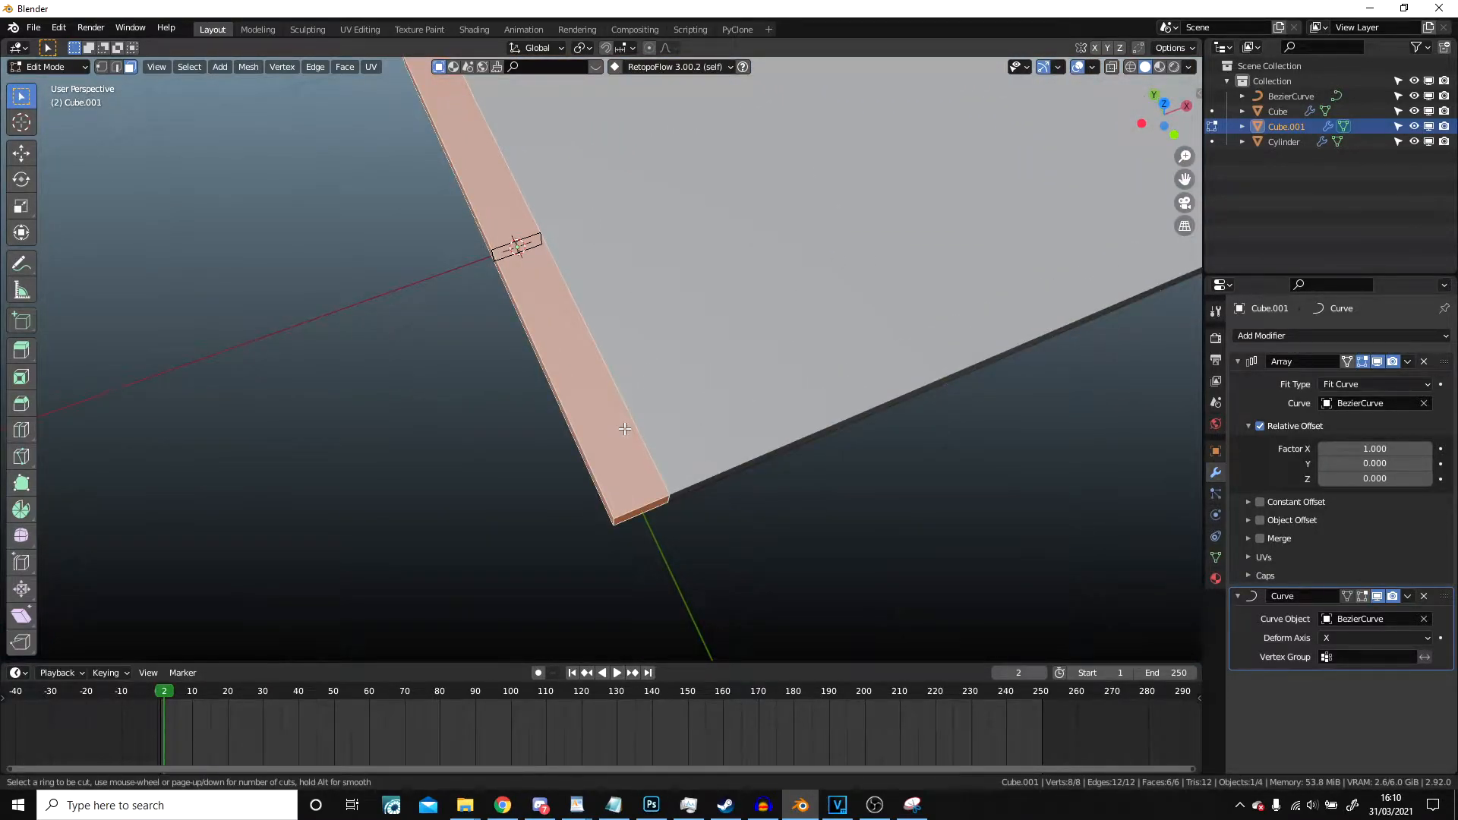
click(624, 429)
right_click(625, 429)
key(KP_7)
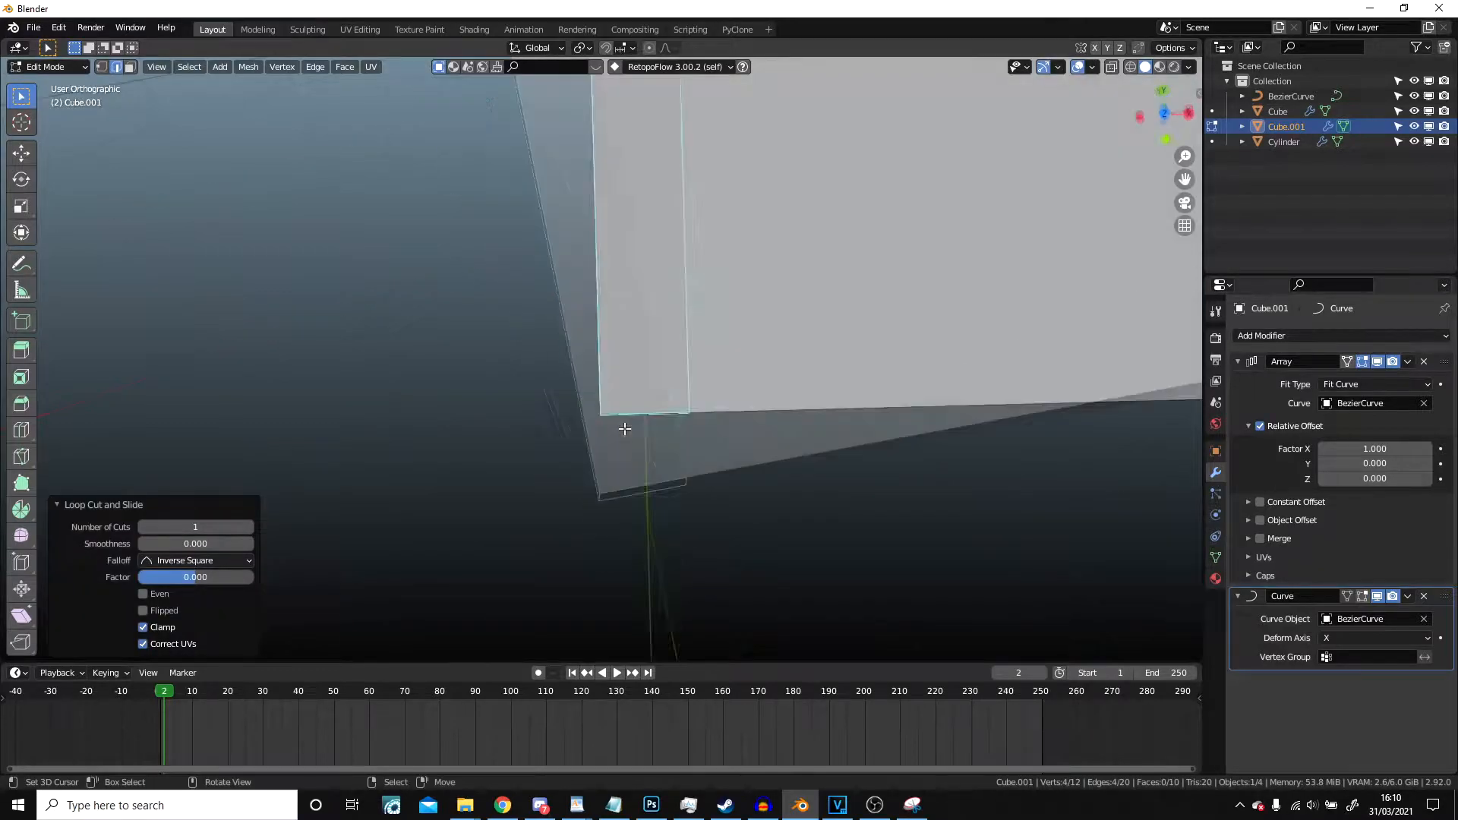
- Add further centred loop cuts across both halves of the plank, making shorter sections toward its ends
shift+middle_drag(556, 118, 531, 297)
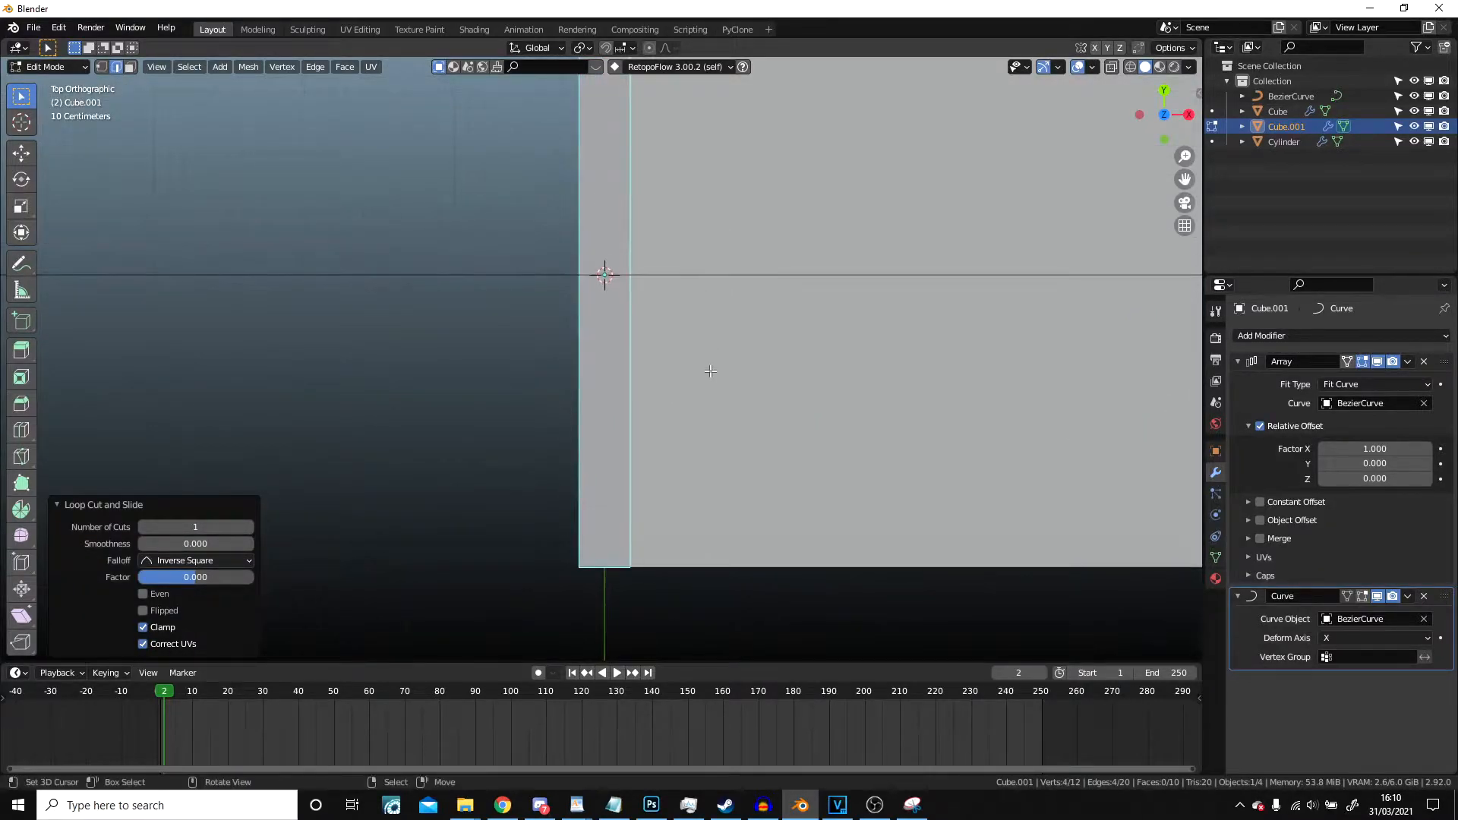
scroll(710, 371, down, 2)
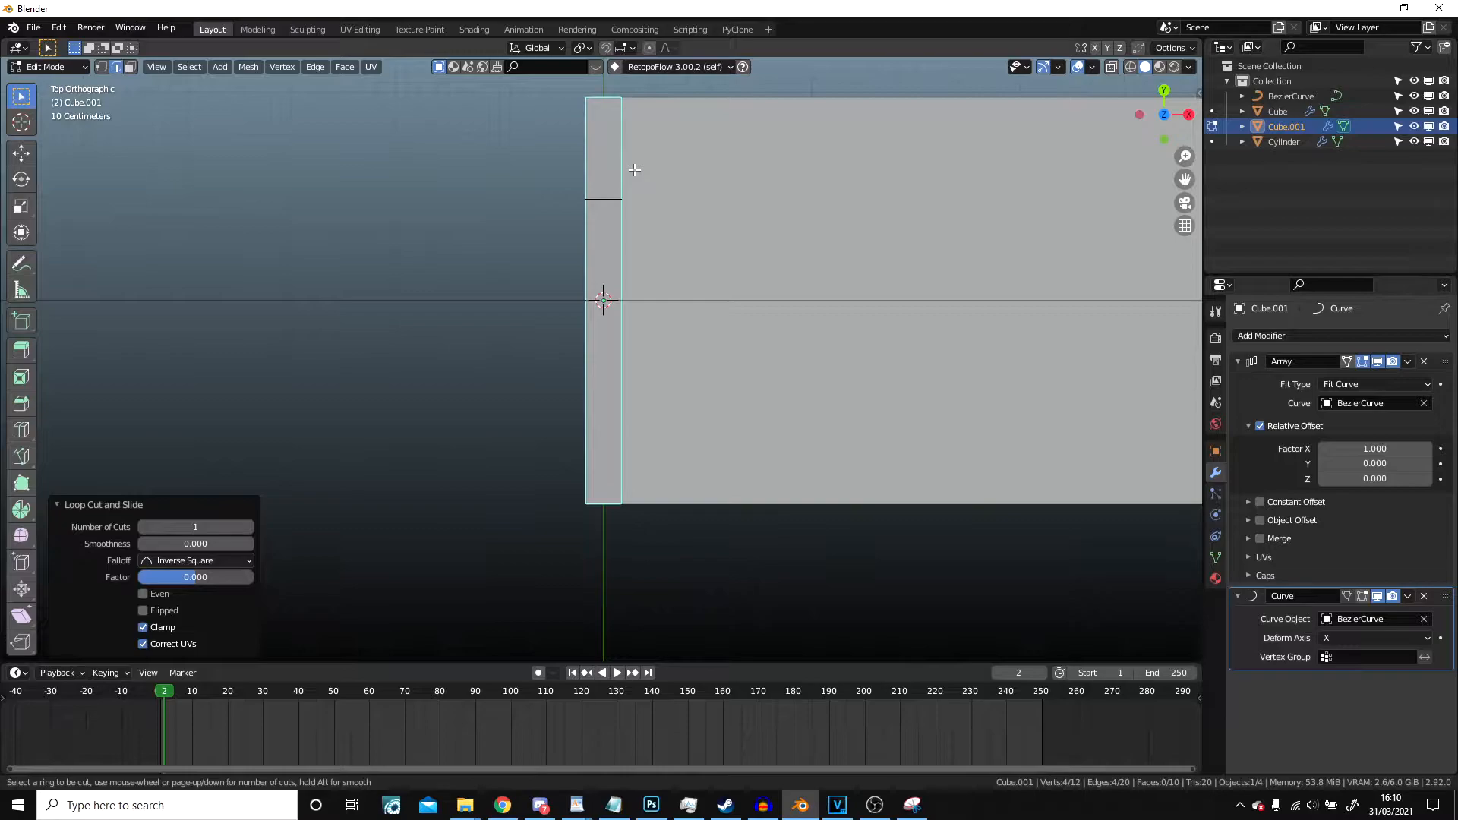
click(636, 395)
right_click(635, 395)
middle_drag(620, 135, 568, 391)
scroll(568, 390, up, 3)
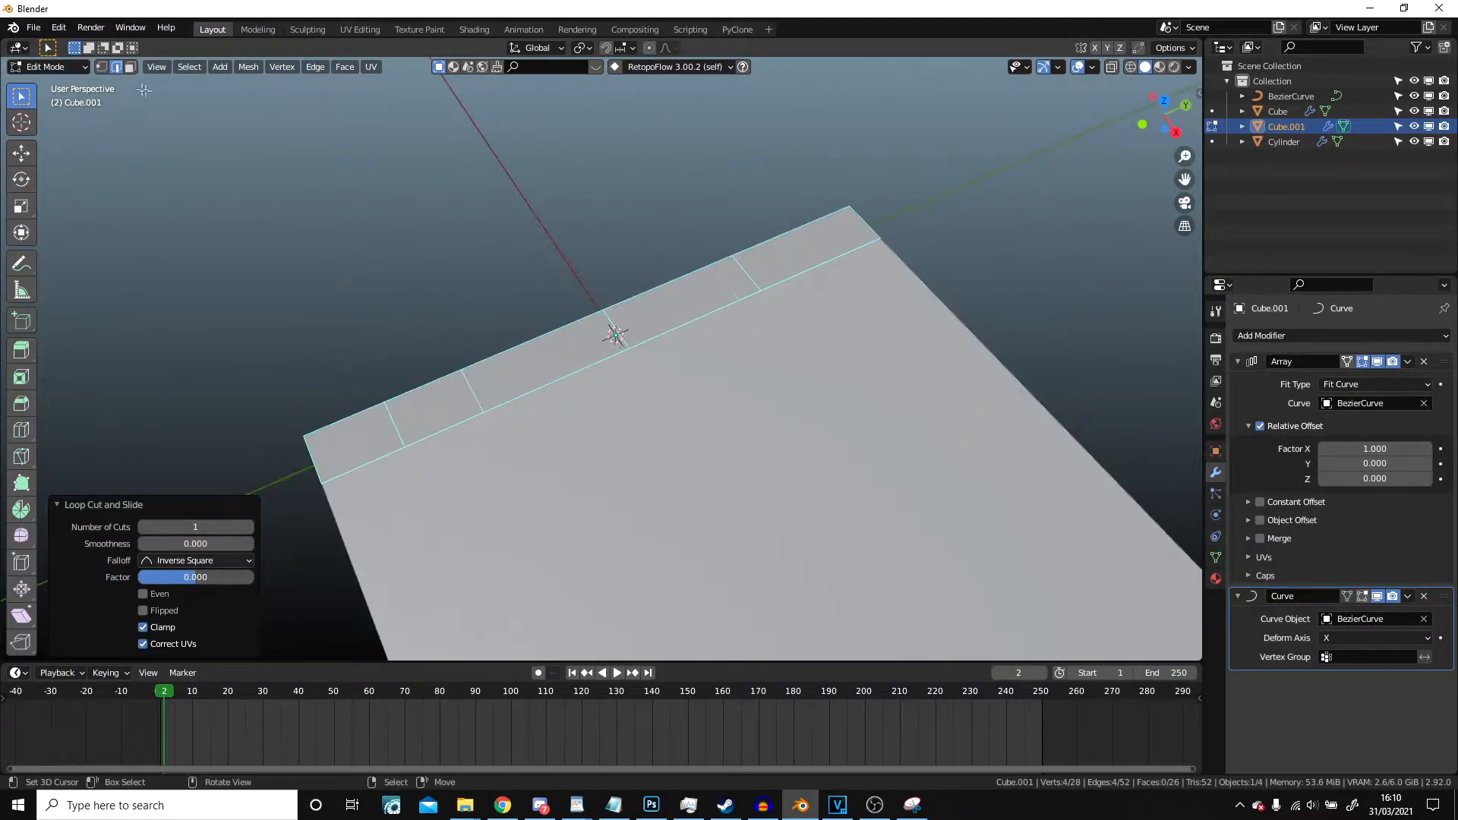
- Bevel the cross loop nearest one end of the plank with a width of about 0.0488 m and 1 segment
alt+shift+click(396, 428)
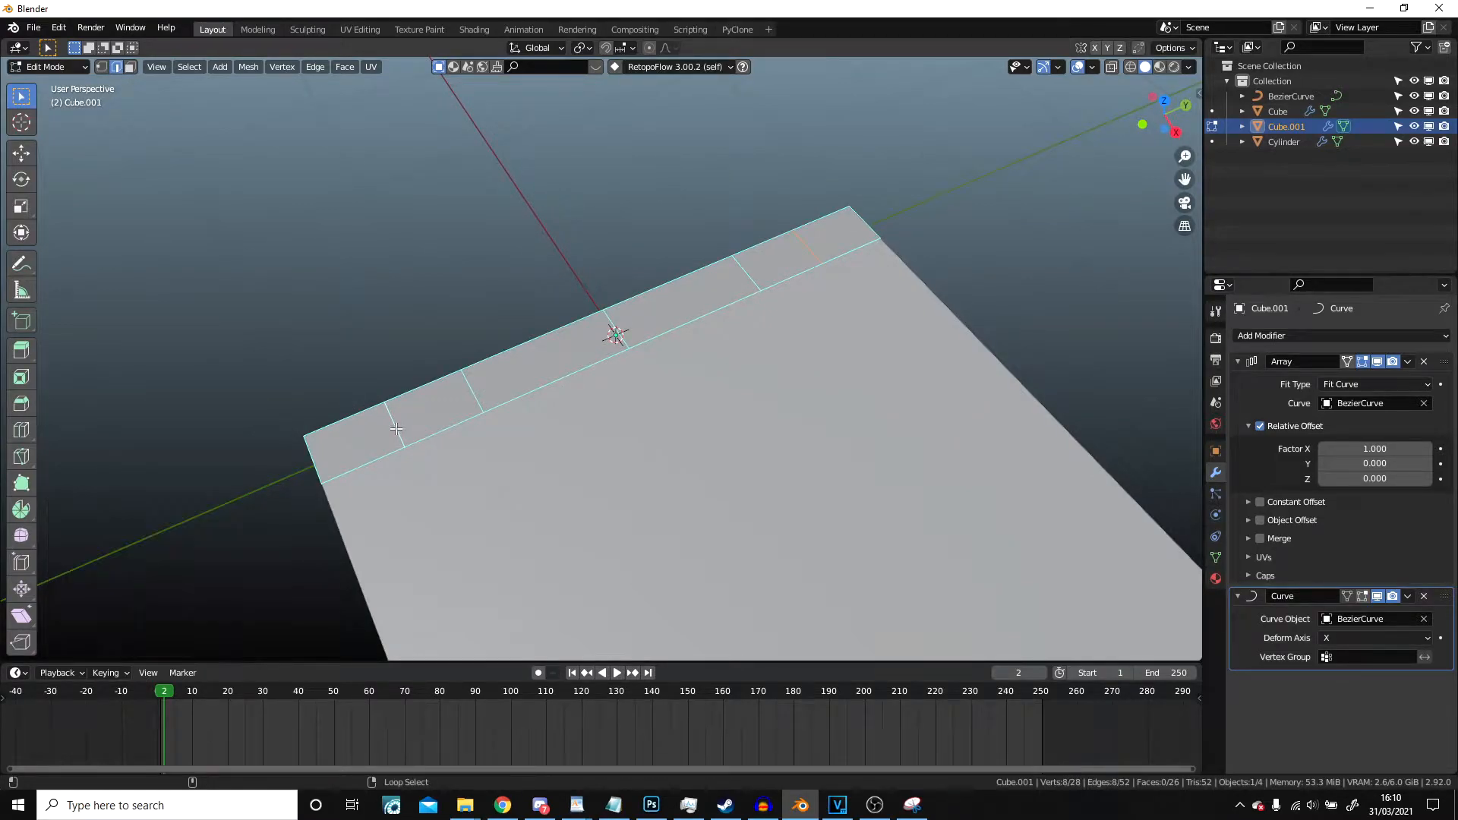
key(ctrl+b)
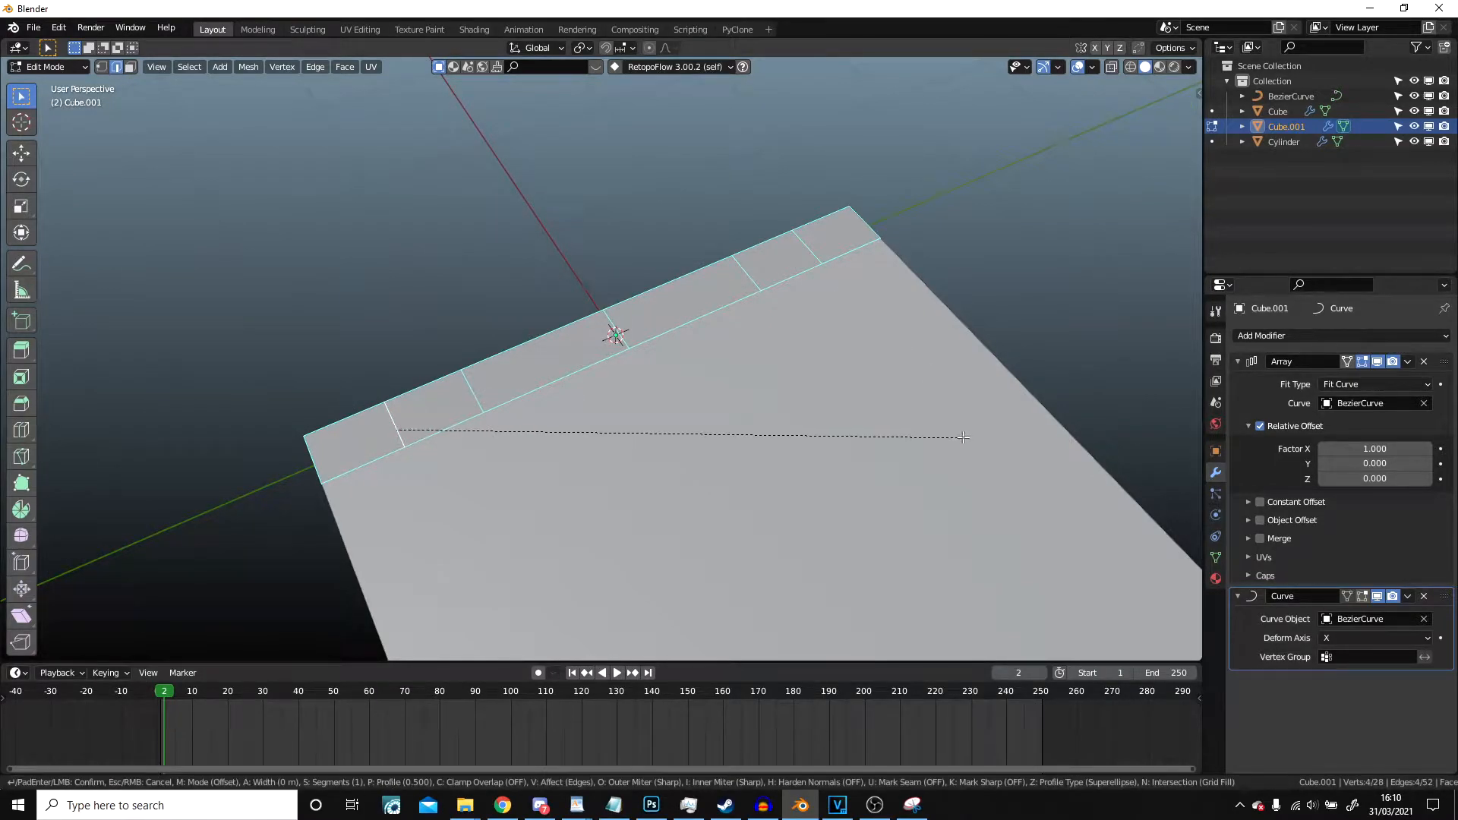
click(974, 433)
- Add two centred loop cuts running lengthwise around the plank's thickness and display the mesh as wireframe
middle_drag(974, 433, 434, 592)
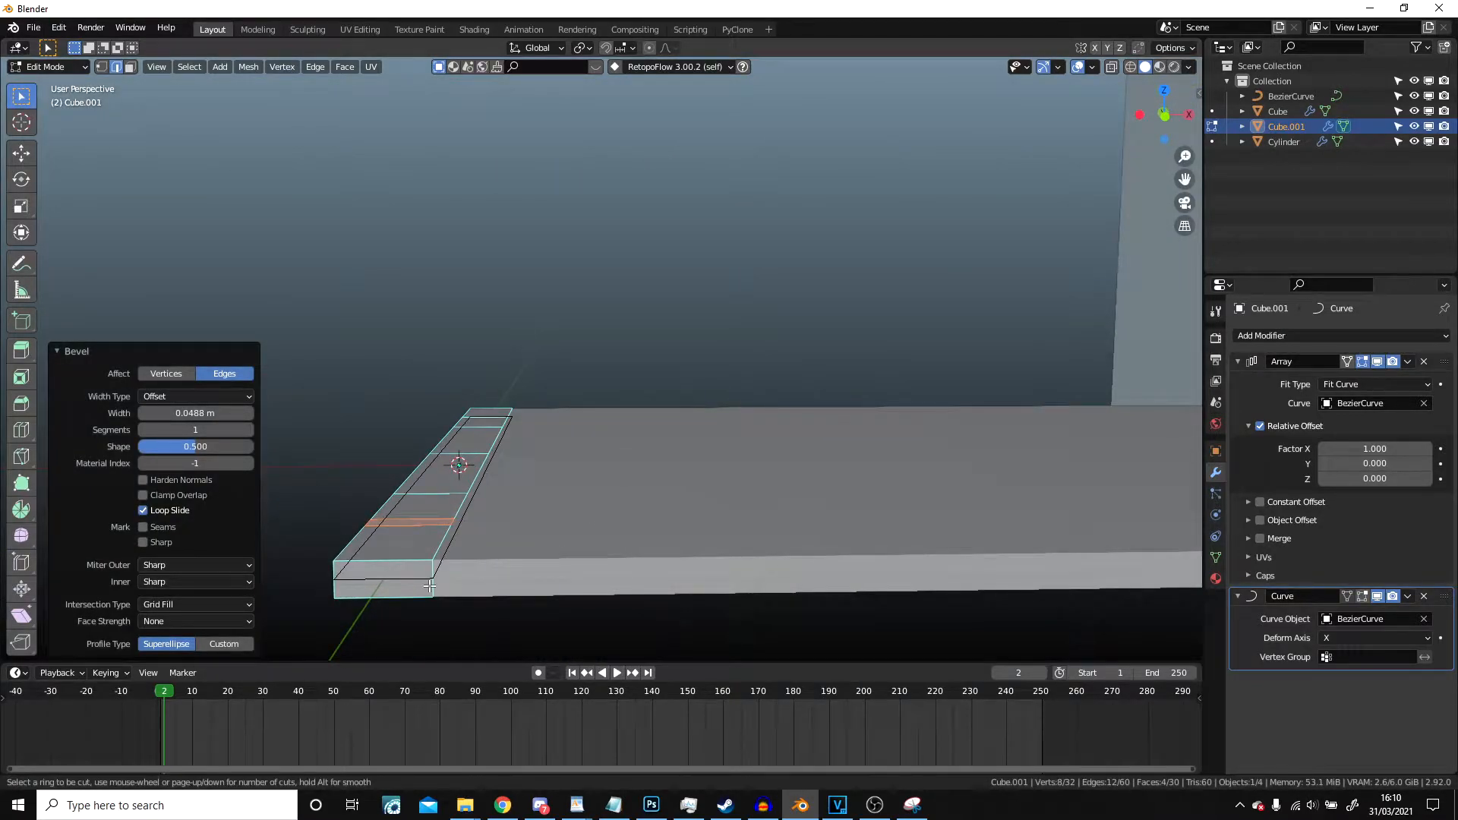
click(429, 587)
right_click(429, 586)
middle_drag(660, 414, 546, 454)
key(shift+z)
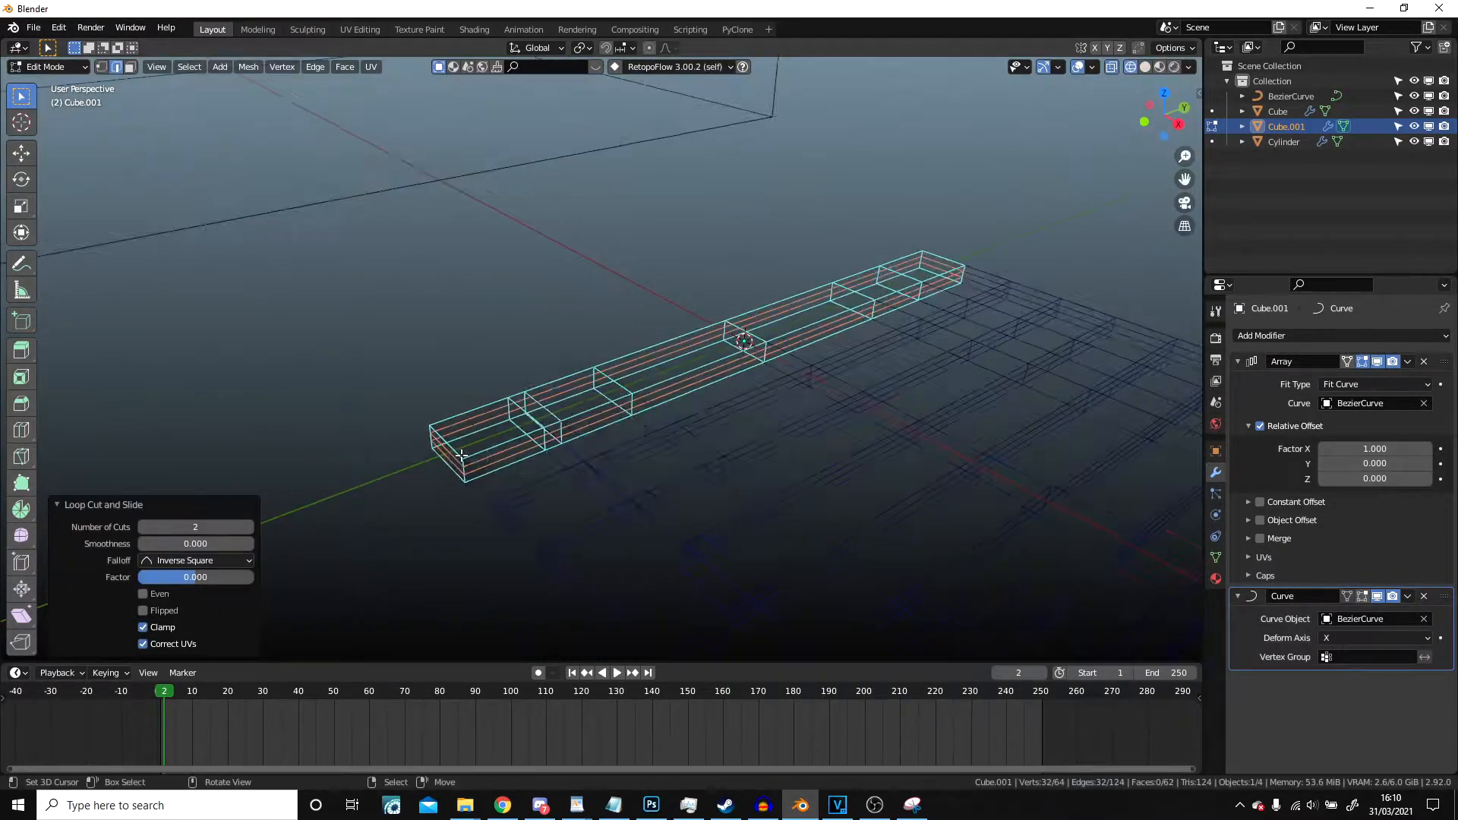
scroll(547, 454, up, 2)
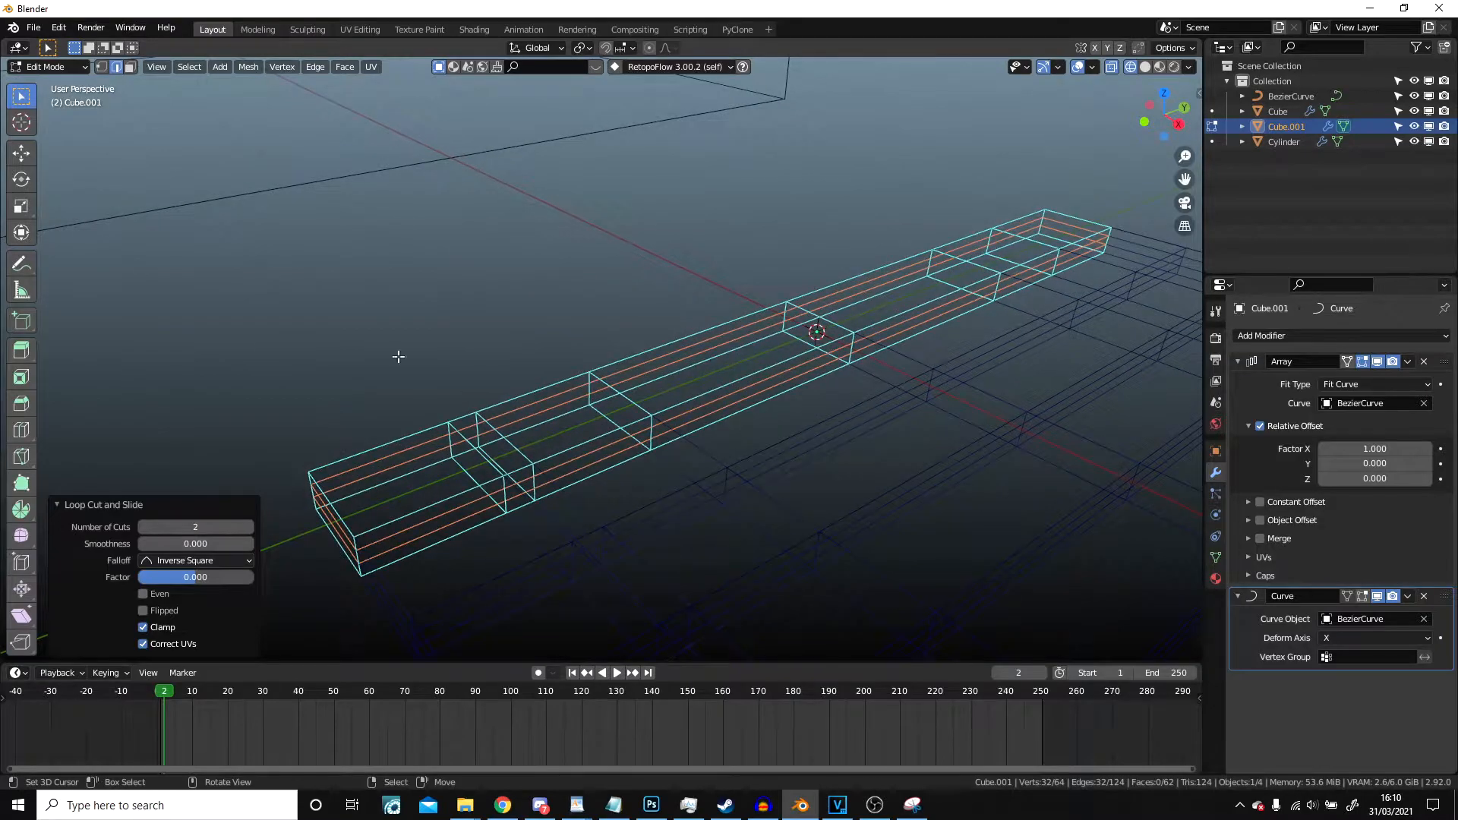
- Extrude the small middle side face between the bevelled loops outward by about 0.03 m
click(513, 494)
middle_drag(523, 478, 668, 289)
scroll(605, 277, up, 4)
key(e)
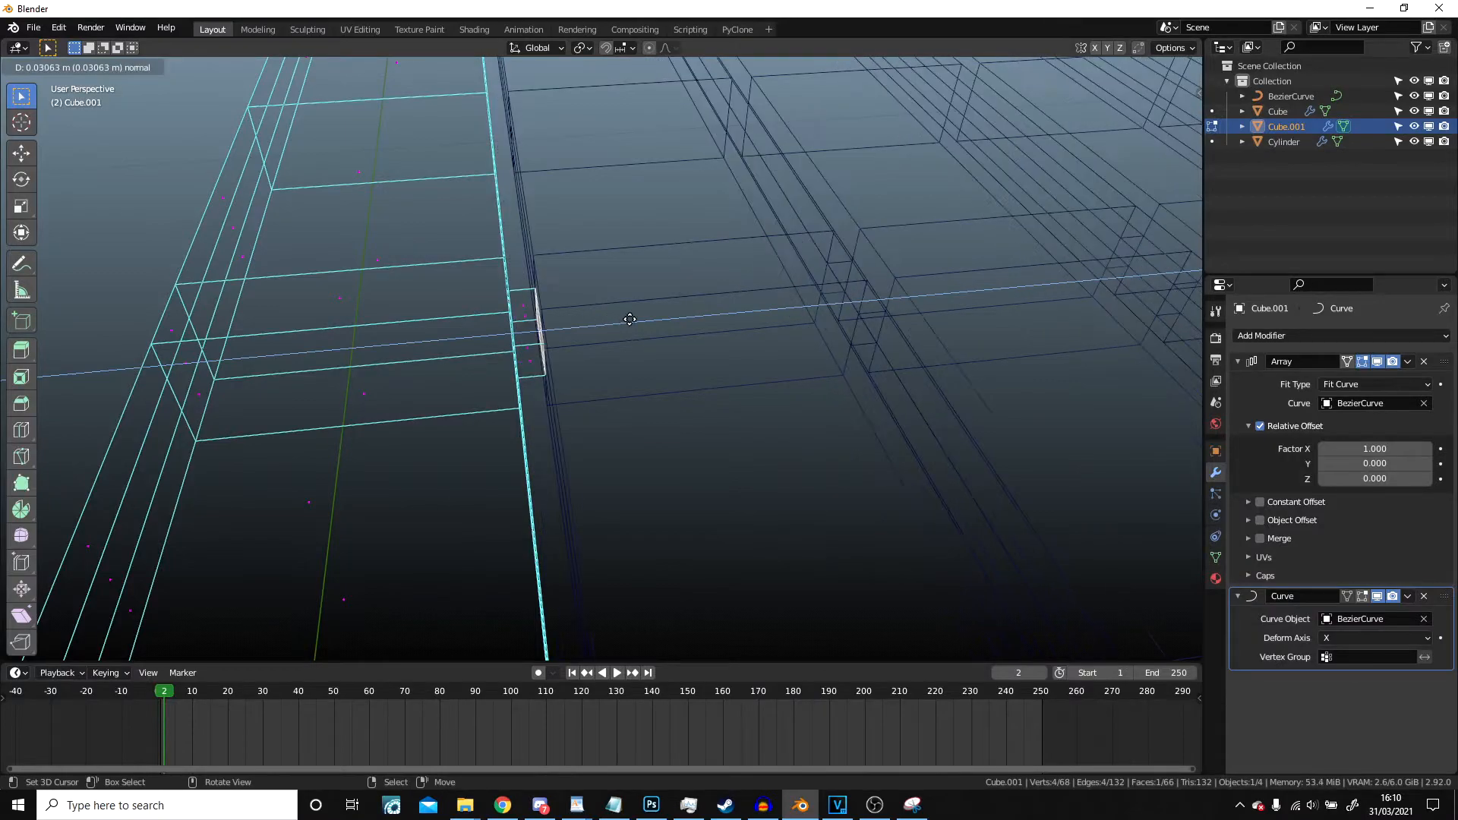
click(629, 319)
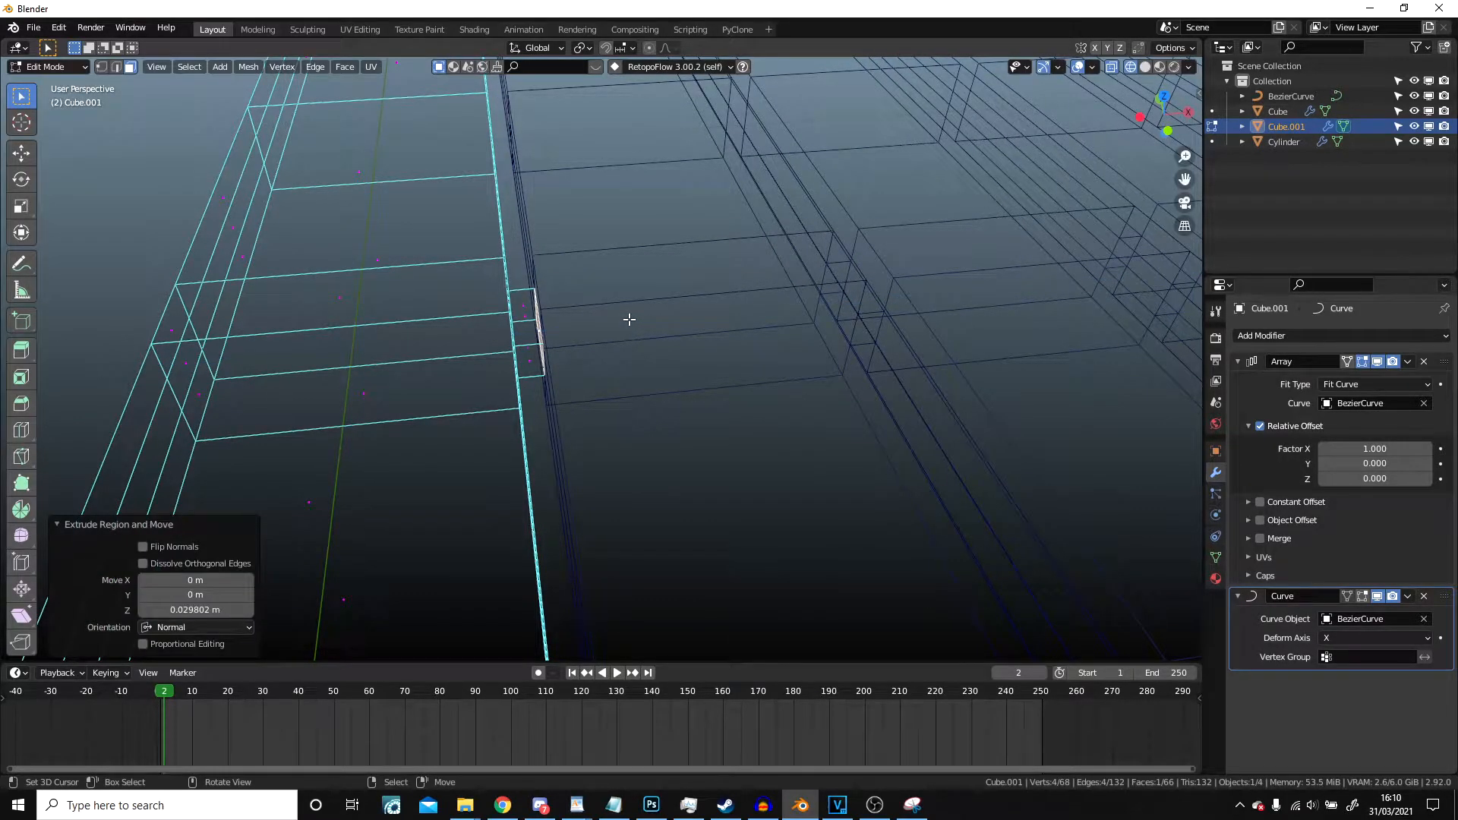
- Delete the extruded stub's end face and the matching face on the plank's opposite side, then return to Object Mode in solid shading
key(x)
click(629, 315)
middle_drag(629, 319, 407, 563)
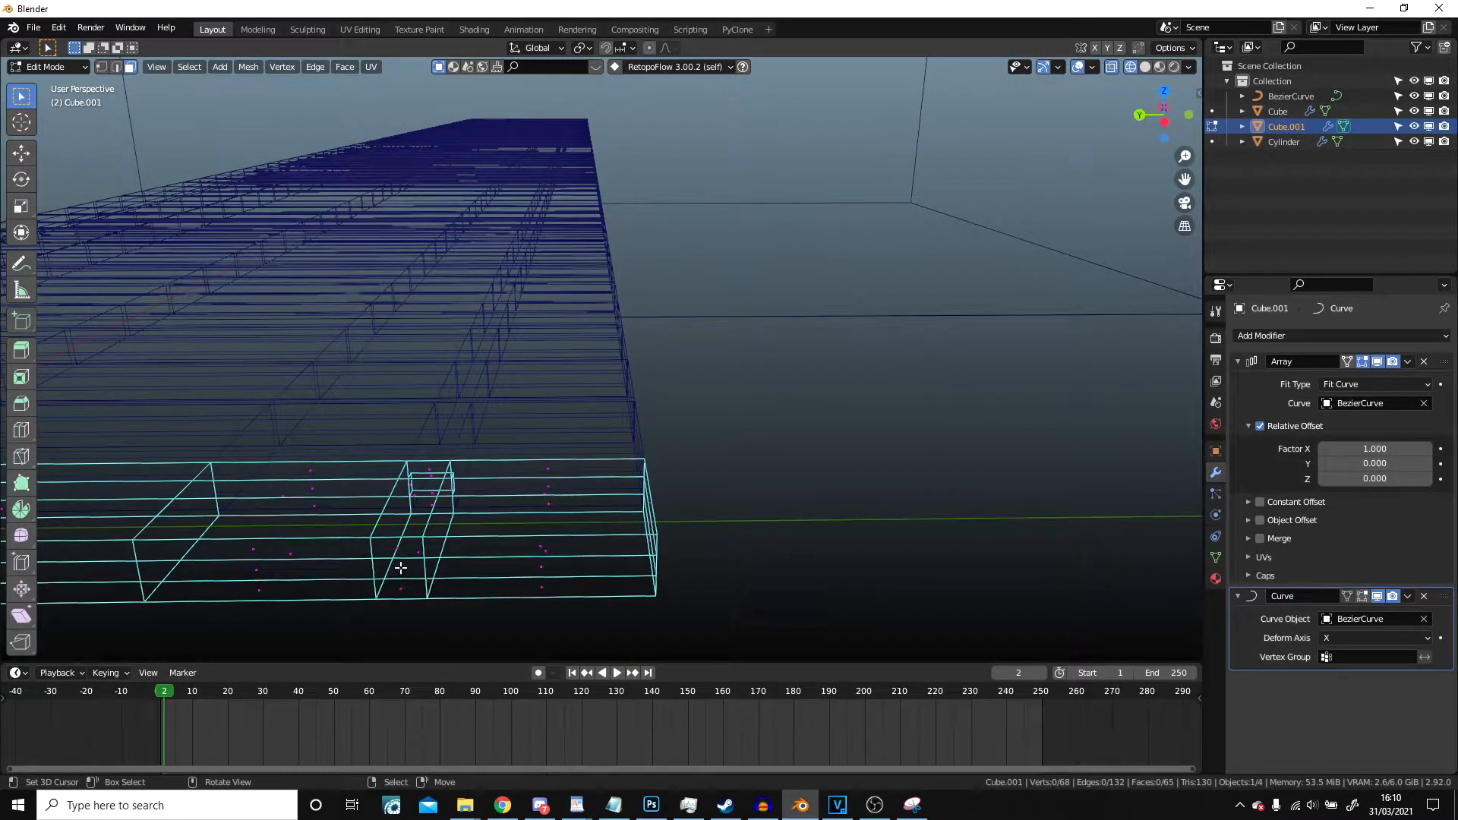
key(x)
click(831, 440)
key(Tab)
middle_drag(831, 441, 663, 359)
scroll(663, 358, down, 5)
key(z)
click(852, 381)
- Examine the planks, their connecting stubs and the bridge's joint with the block from several angles
shift+middle_drag(547, 326, 650, 474)
scroll(448, 402, up, 4)
mouse_move(432, 397)
middle_down()
mouse_move(432, 431)
mouse_move(486, 434)
middle_up()
shift+middle_drag(486, 434, 563, 339)
click(483, 450)
scroll(483, 450, up, 5)
middle_drag(480, 457, 522, 487)
scroll(589, 545, down, 8)
middle_drag(719, 518, 618, 390)
scroll(618, 390, up, 4)
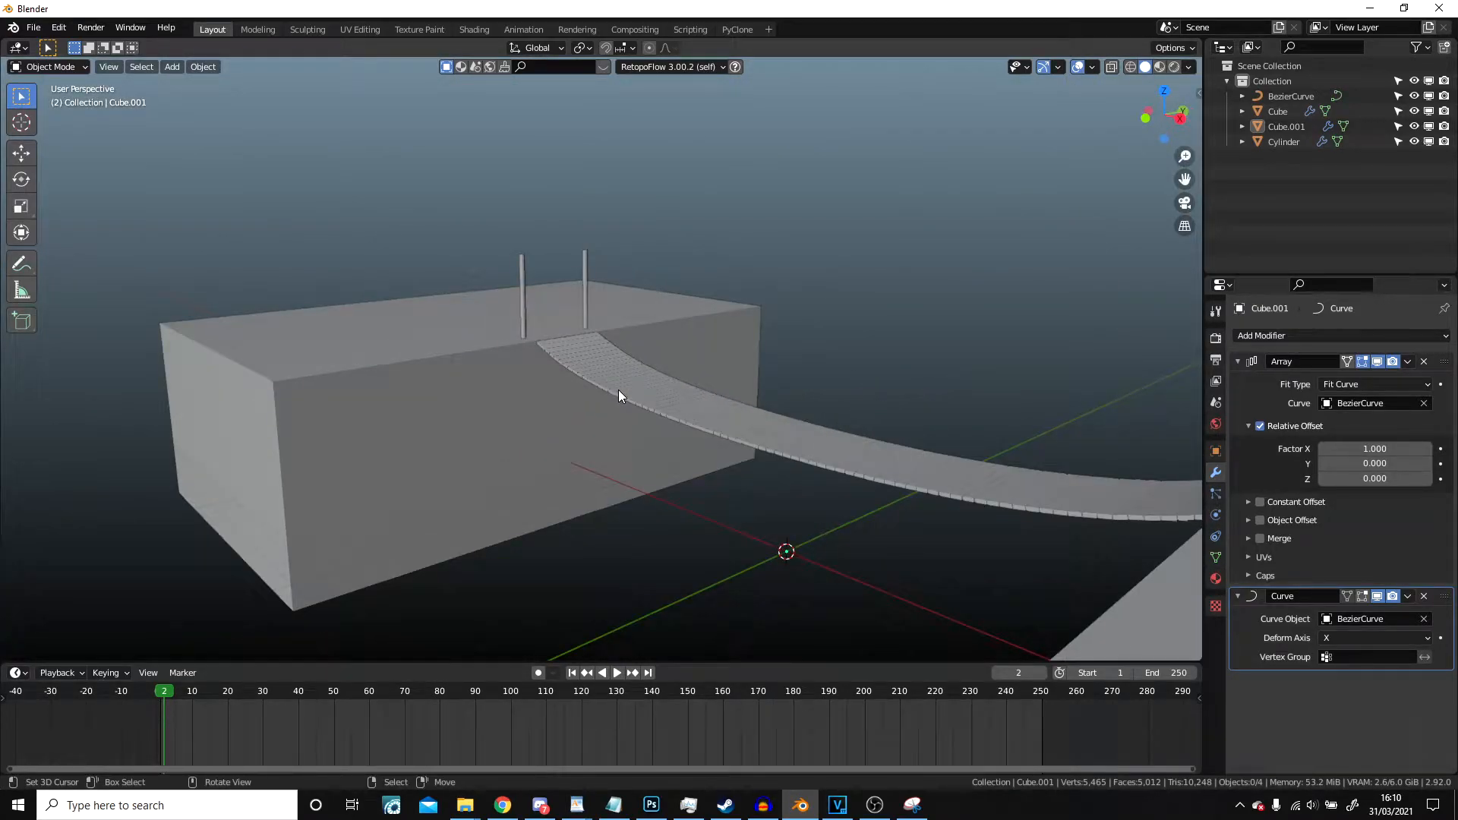
scroll(618, 390, up, 6)
middle_drag(636, 384, 545, 251)
- Thin the plank by scaling its whole mesh along Z to about 0.7, then return to Object Mode
key(Tab)
scroll(651, 328, up, 3)
shift+middle_drag(833, 365, 757, 434)
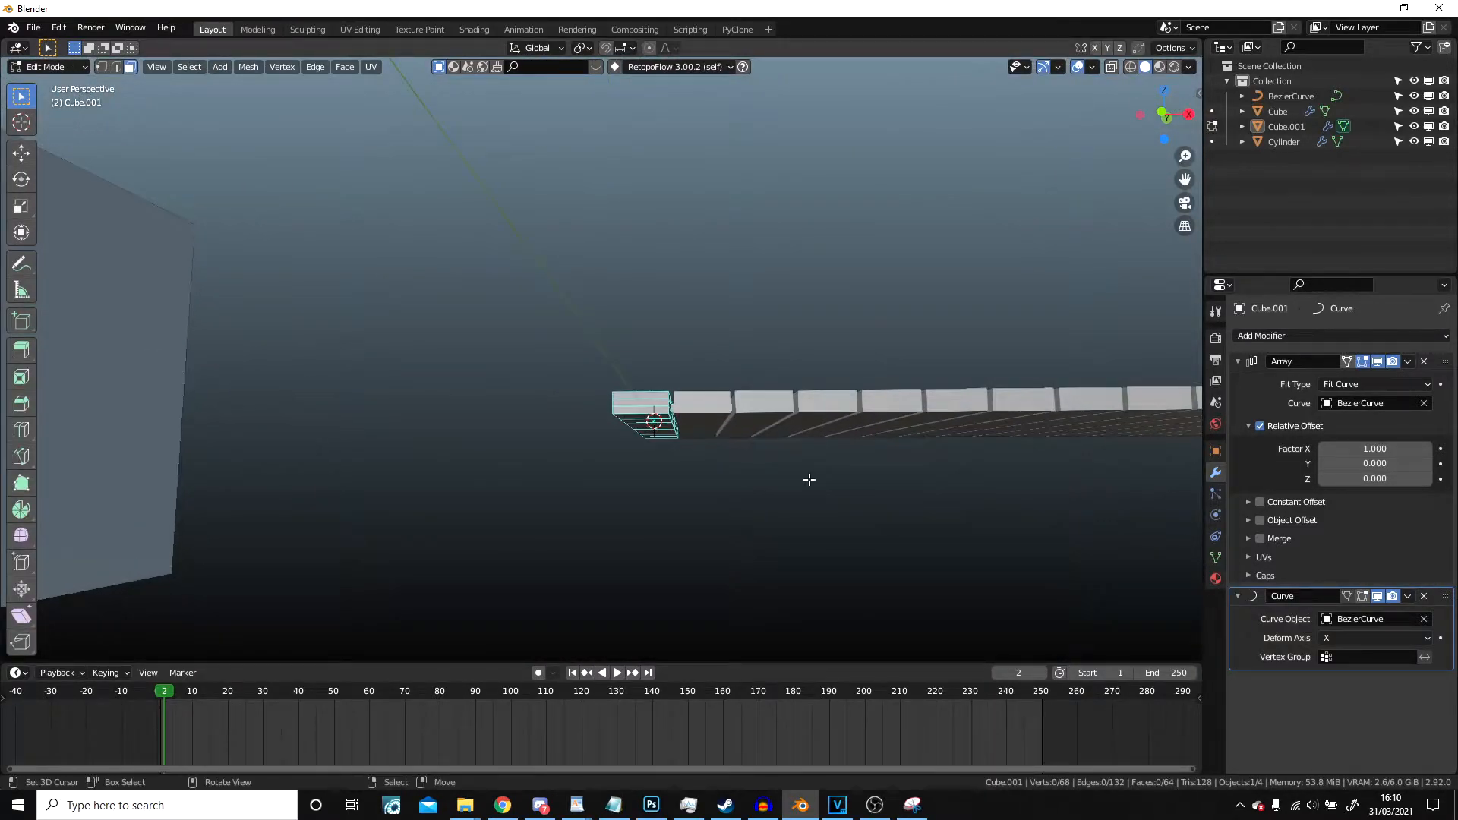
key(s)
key(z)
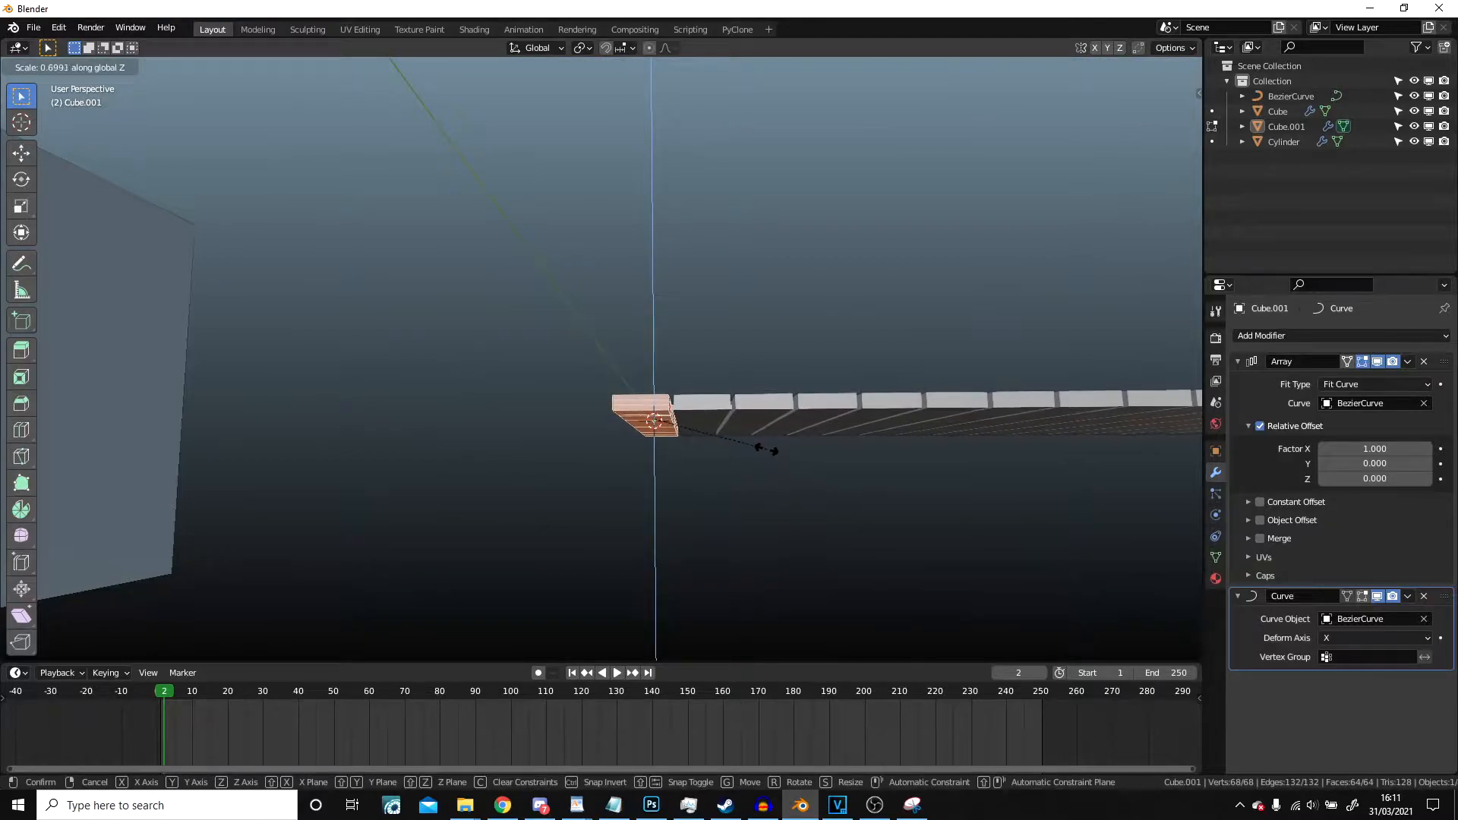
click(745, 443)
key(Tab)
scroll(521, 345, down, 8)
shift+middle_drag(521, 344, 703, 348)
scroll(700, 497, up, 5)
scroll(703, 348, up, 4)
- Add a cylinder mesh at the world origin and view it from the front
key(Tab)
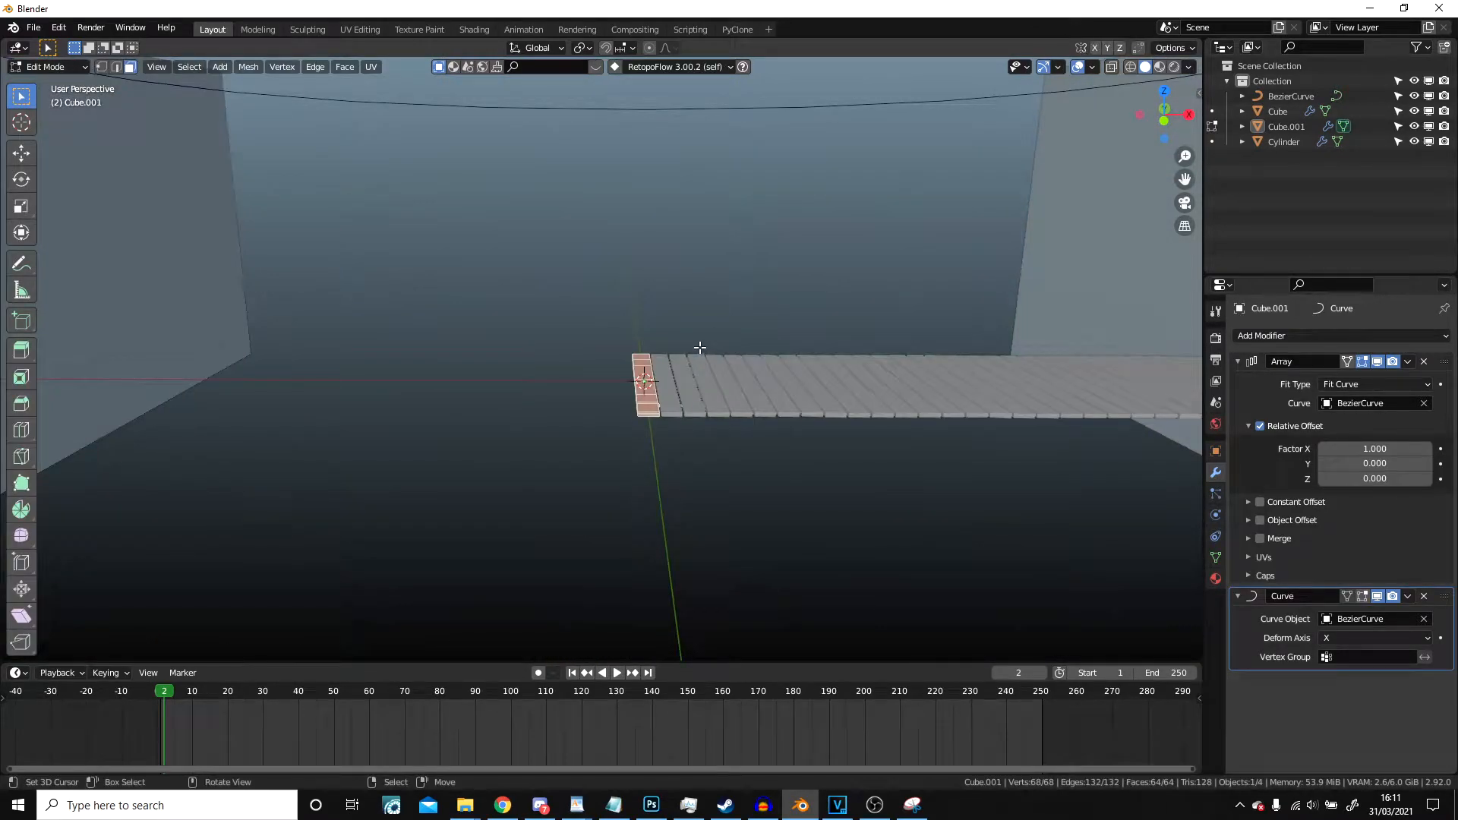
key(Tab)
key(shift+a)
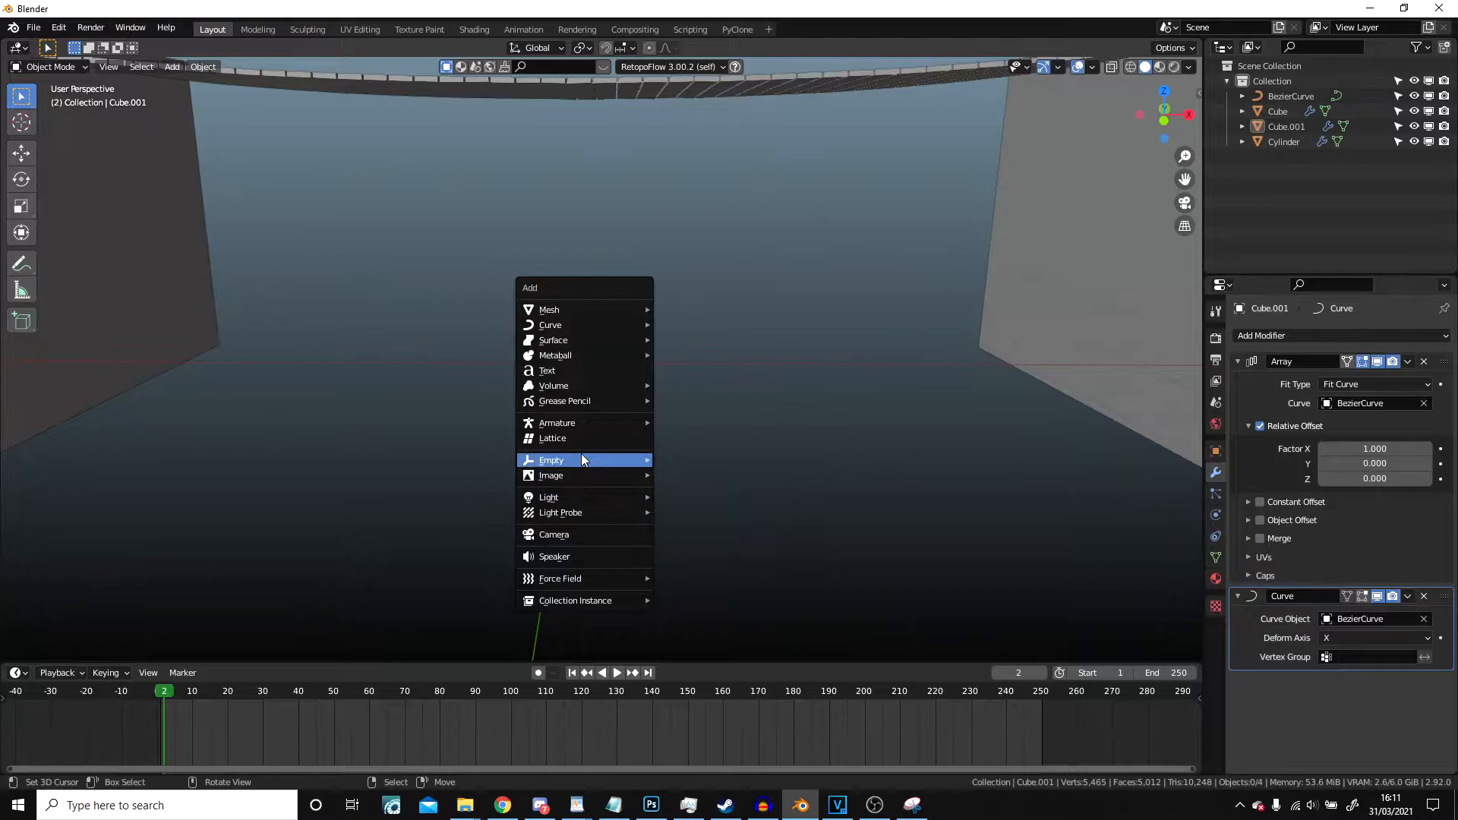
mouse_move(591, 312)
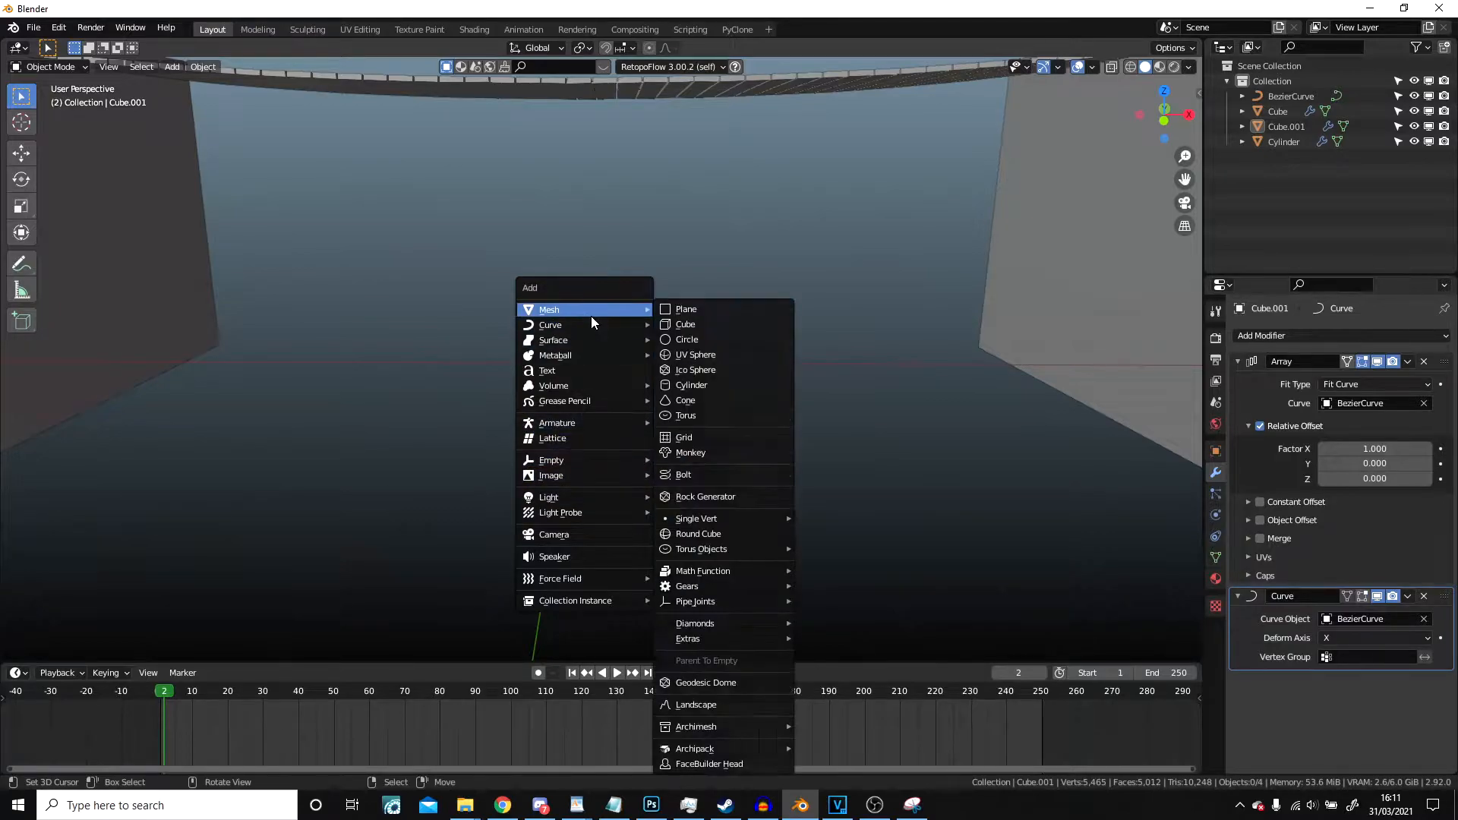
click(720, 382)
key(KP_1)
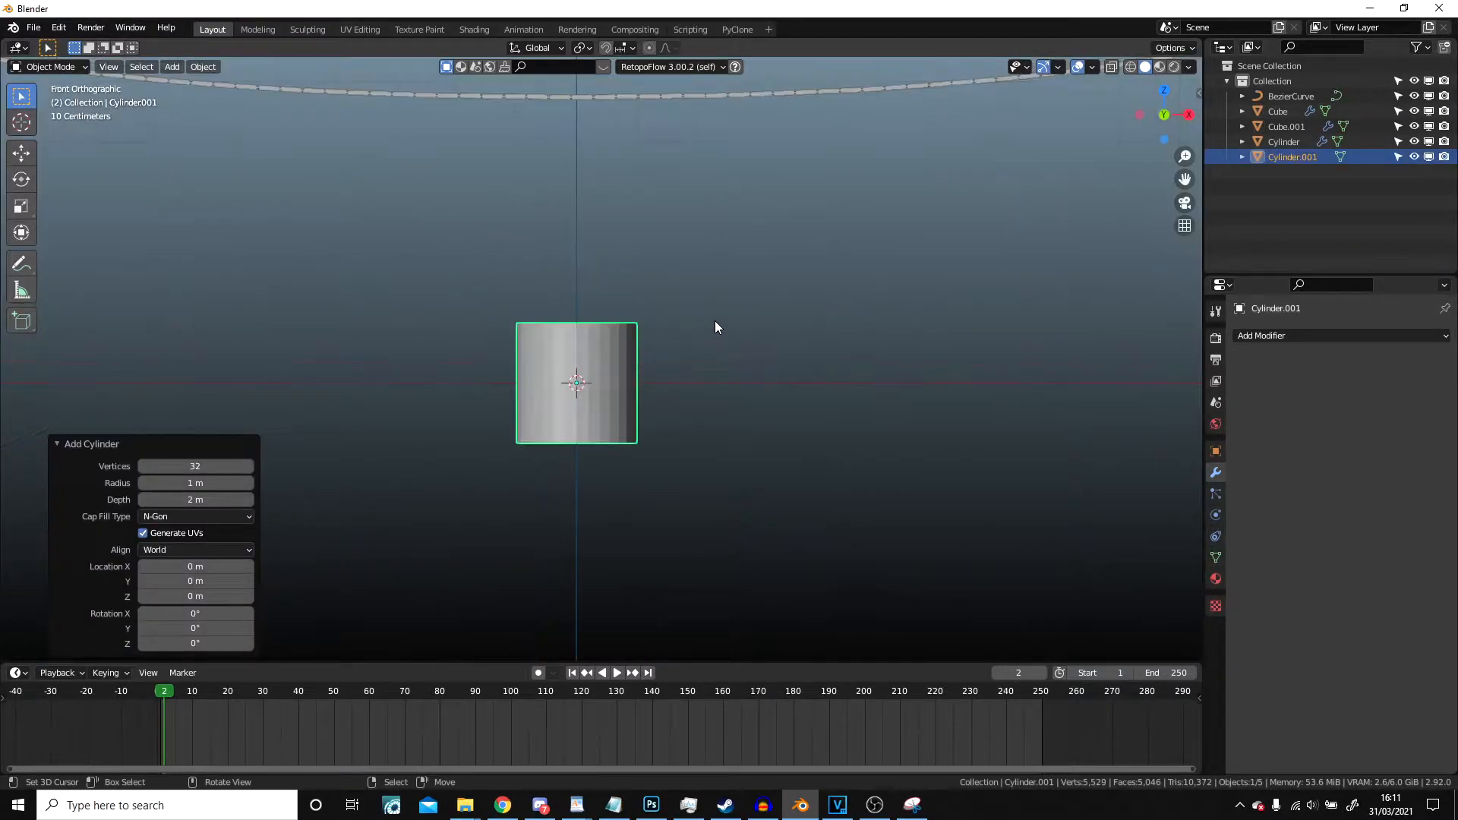
- Rotate the cylinder's mesh 90° to lie along X and scale its Y and Z to 0.030
key(Tab)
text(r90)
key(Return)
key(s)
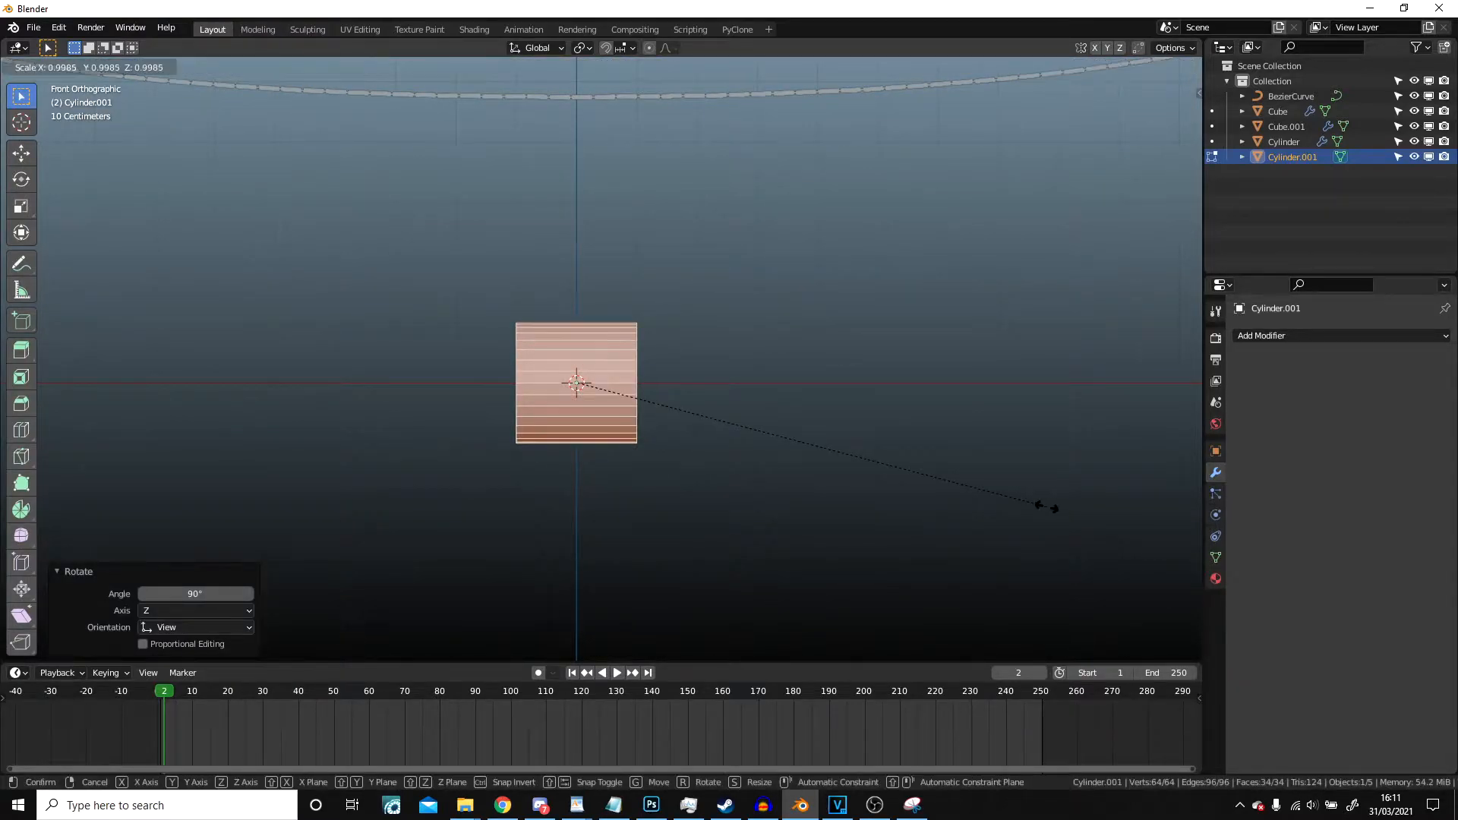
click(594, 391)
- Shorten the thin cylinder by scaling it along X to about 0.458
middle_drag(628, 408, 623, 473)
scroll(623, 473, up, 3)
scroll(661, 436, up, 1)
scroll(790, 475, down, 2)
middle_drag(871, 522, 1025, 498)
key(s)
key(x)
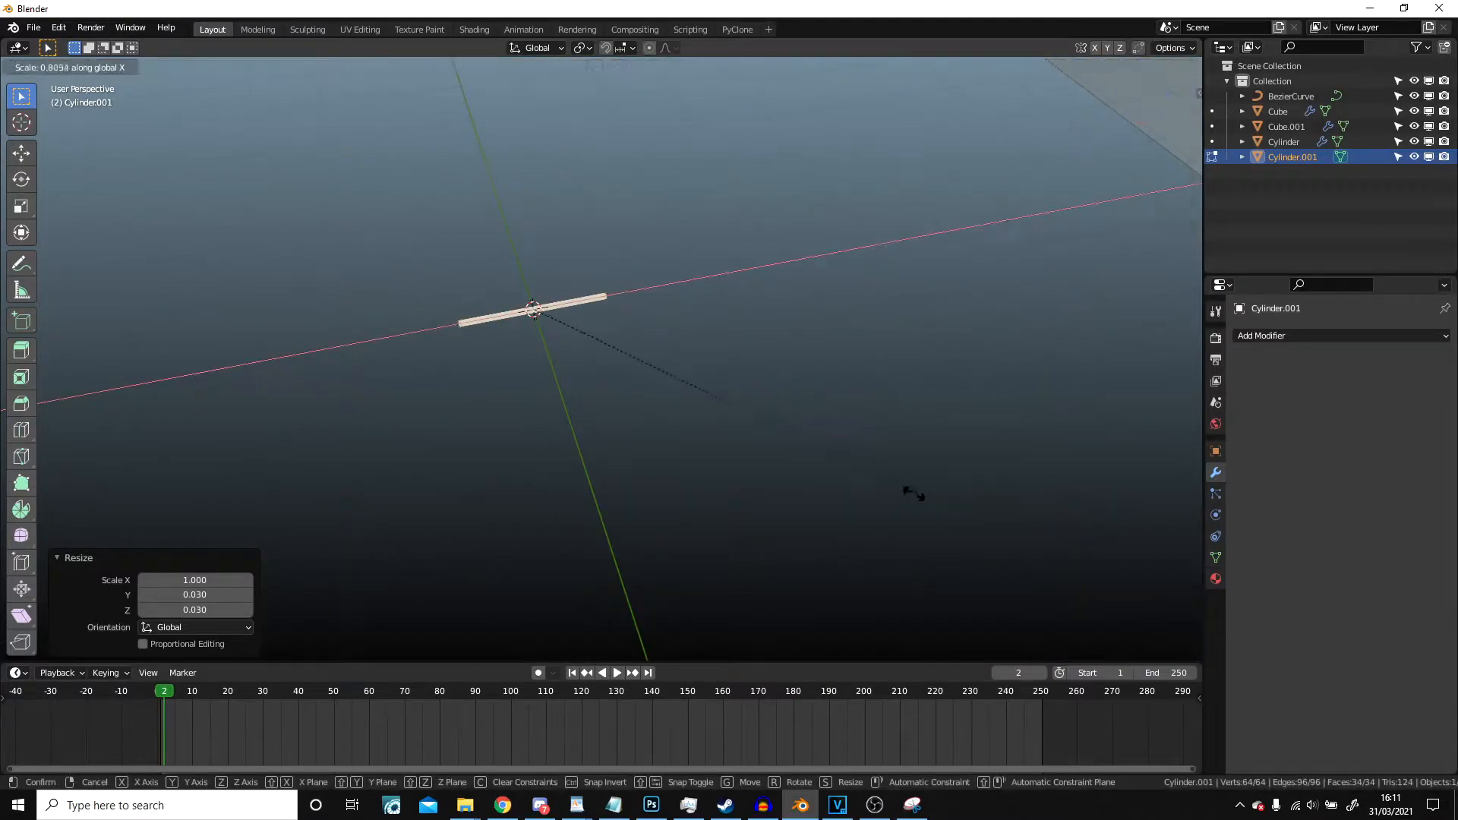
click(706, 483)
- Move the cylinder's mesh about -1.4734 m along Y, lining it up with the planks' bevelled strip, then return to Object Mode in solid shading
key(KP_7)
key(alt+z)
key(y)
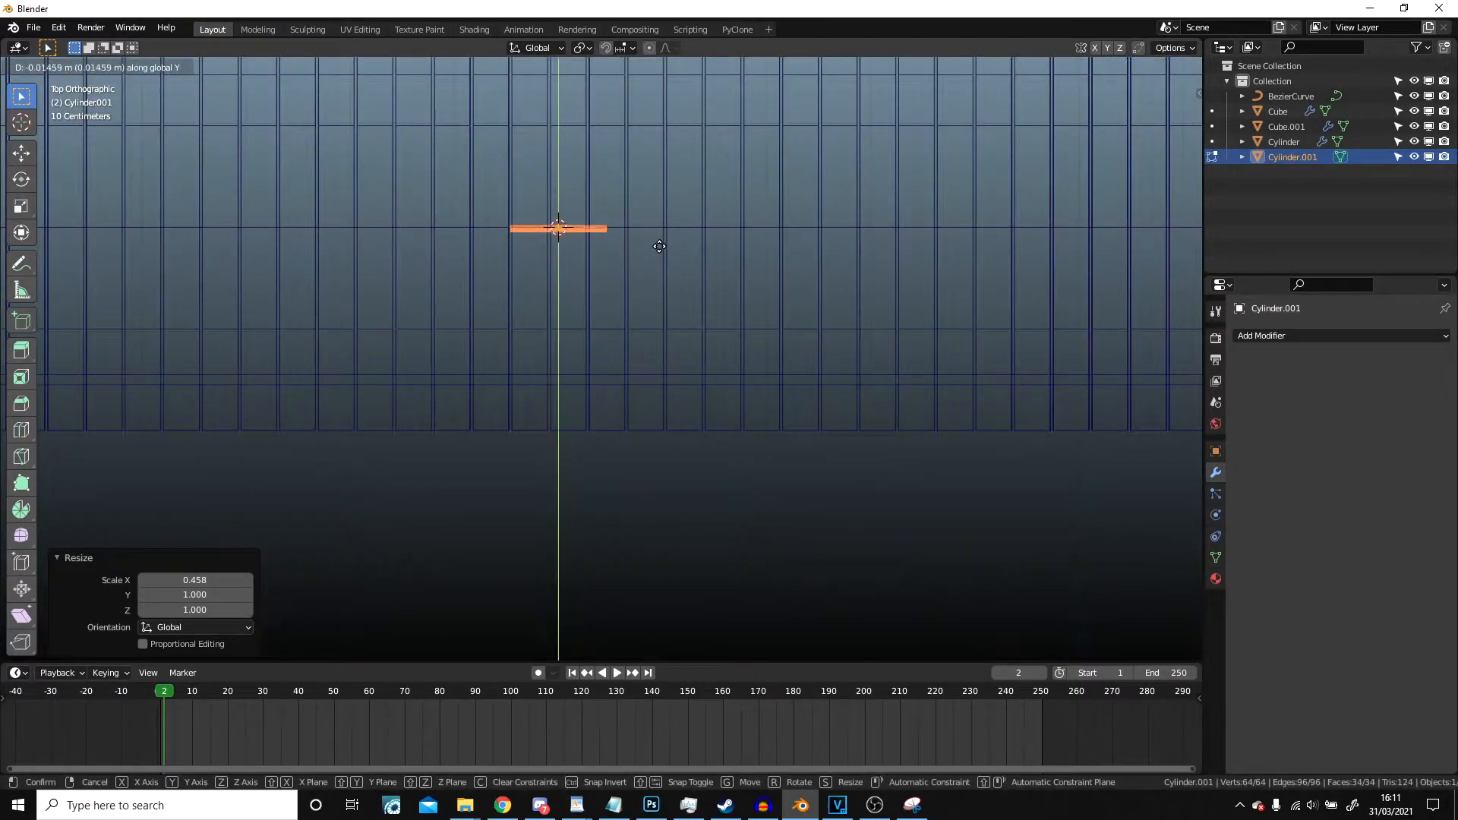
click(663, 396)
scroll(662, 396, down, 3)
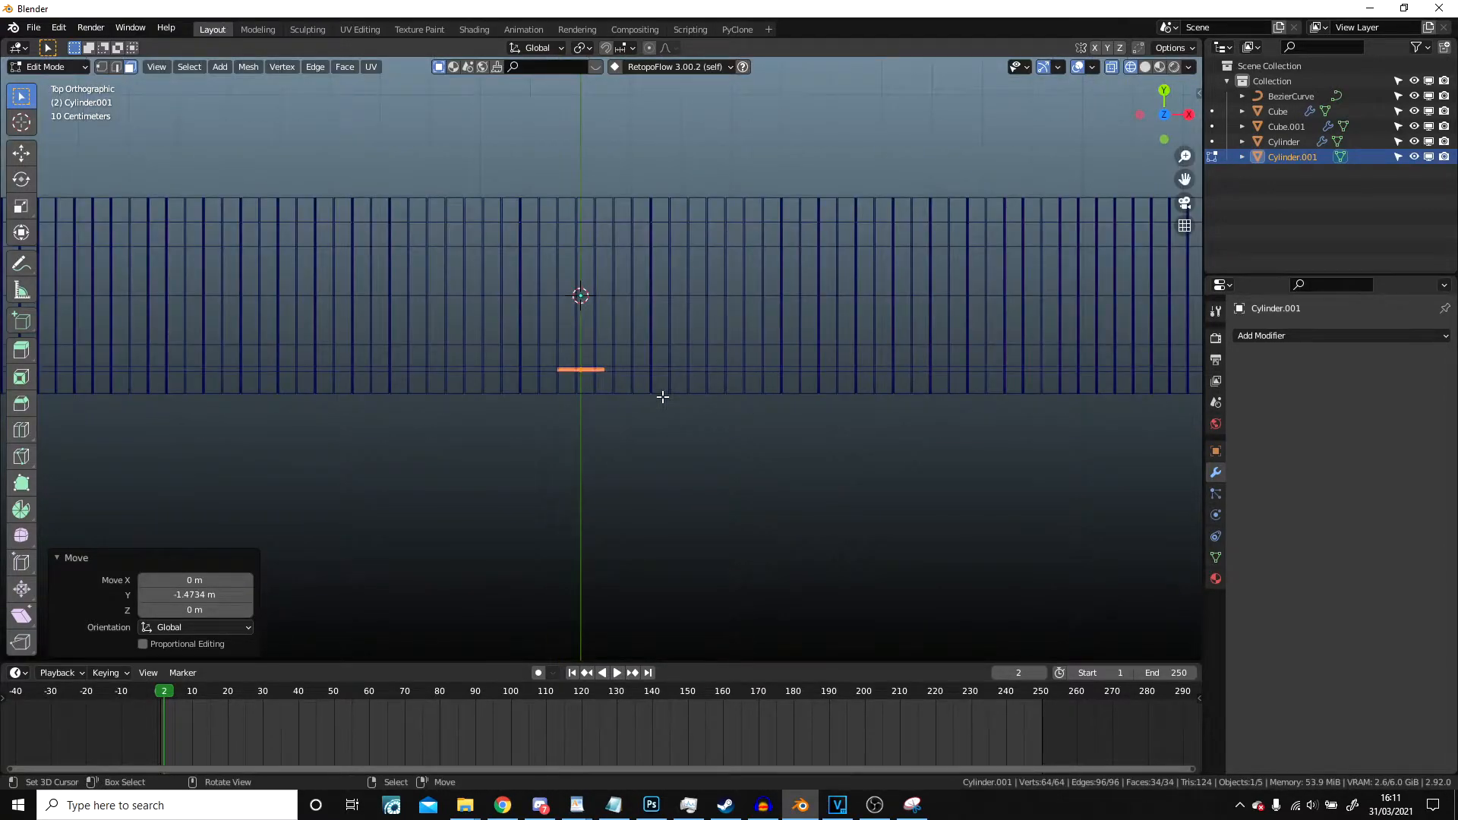
key(z)
click(752, 410)
middle_drag(795, 430, 732, 316)
key(Tab)
scroll(732, 316, up, 4)
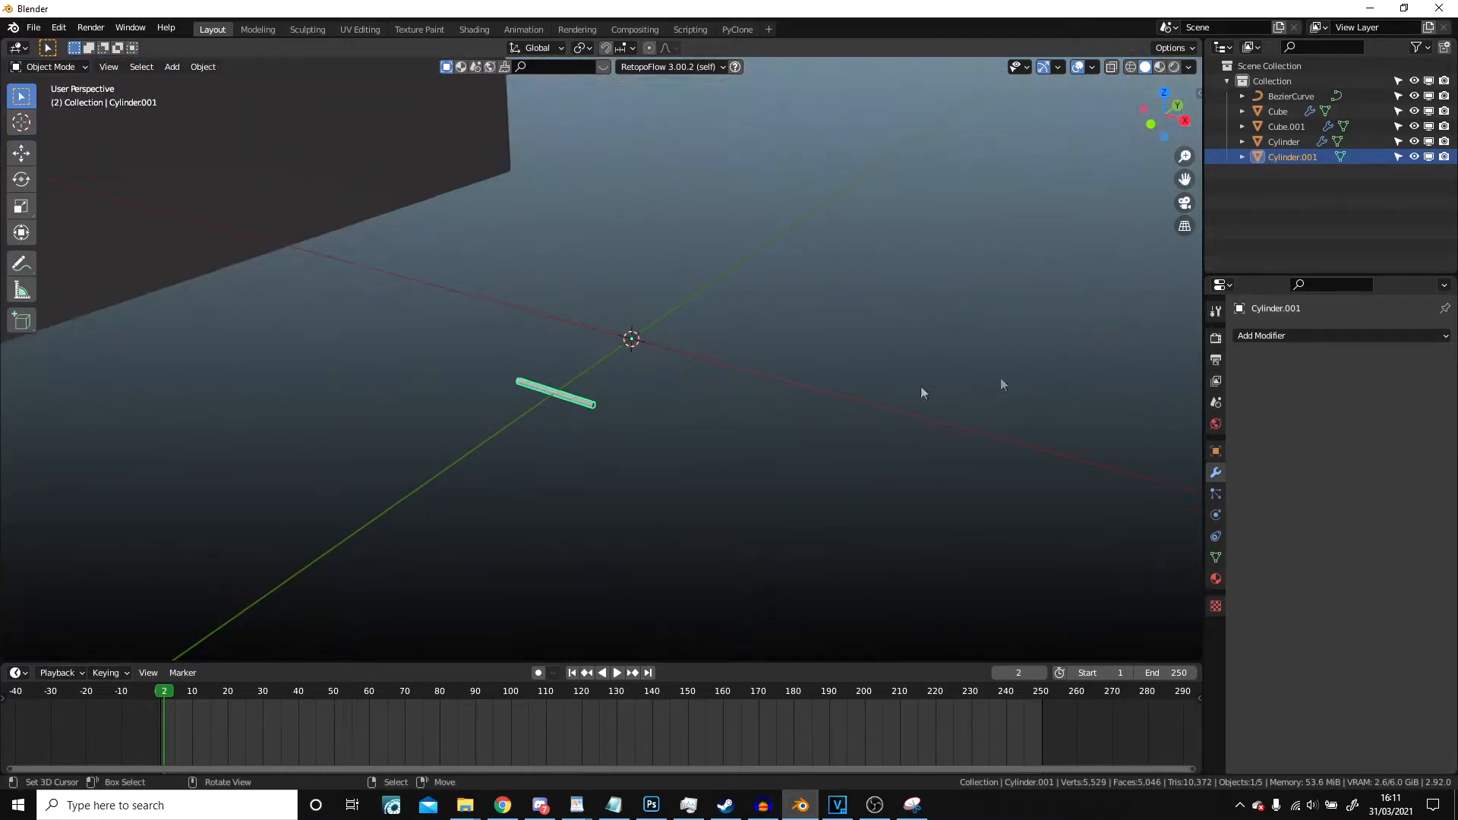
- Add an Array modifier to the cylinder with Fit Type set to Fit Curve and BezierCurve as its curve
click(1242, 337)
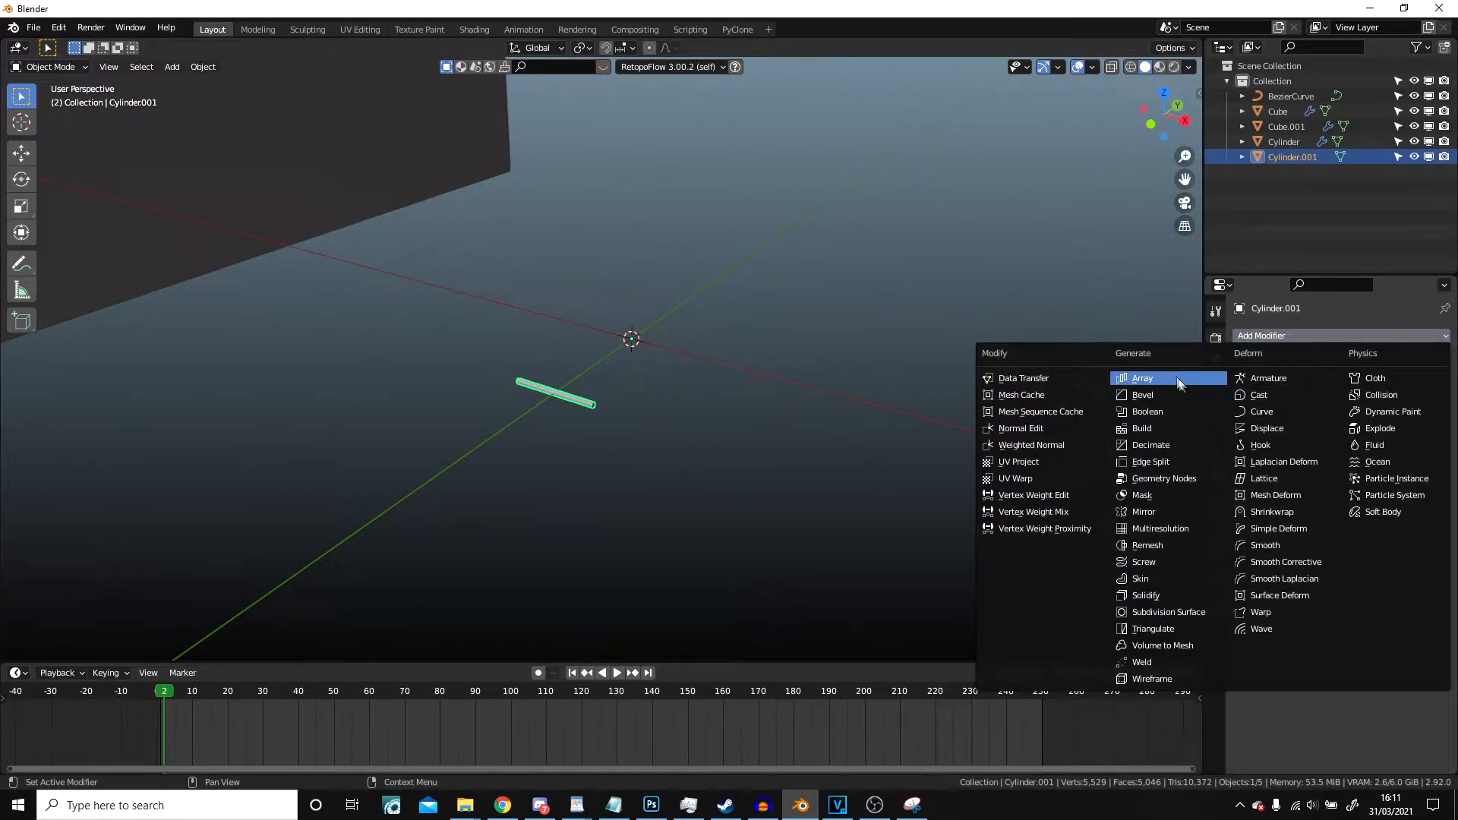
click(1170, 381)
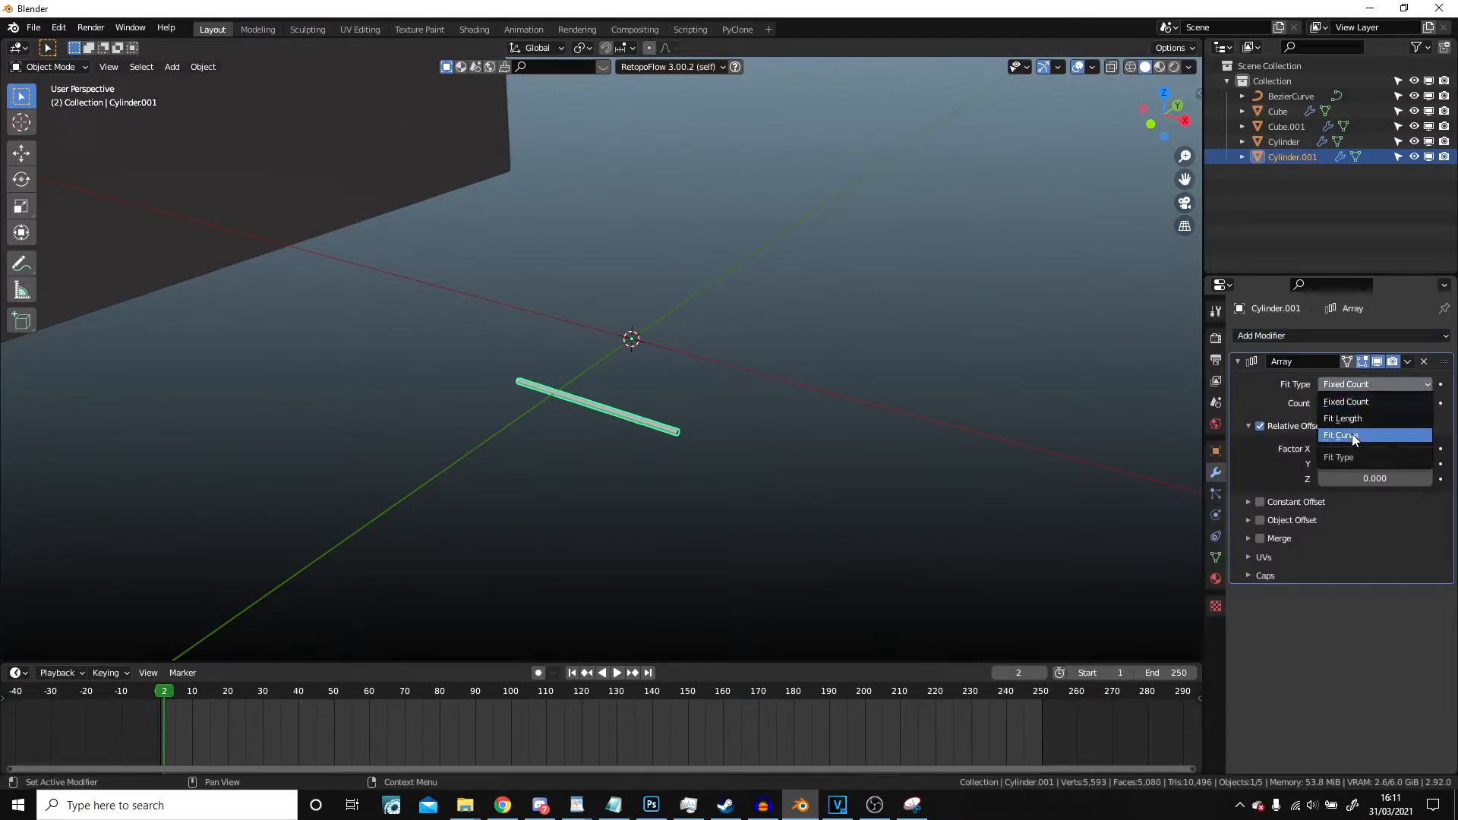
click(1344, 435)
click(1374, 403)
click(1360, 423)
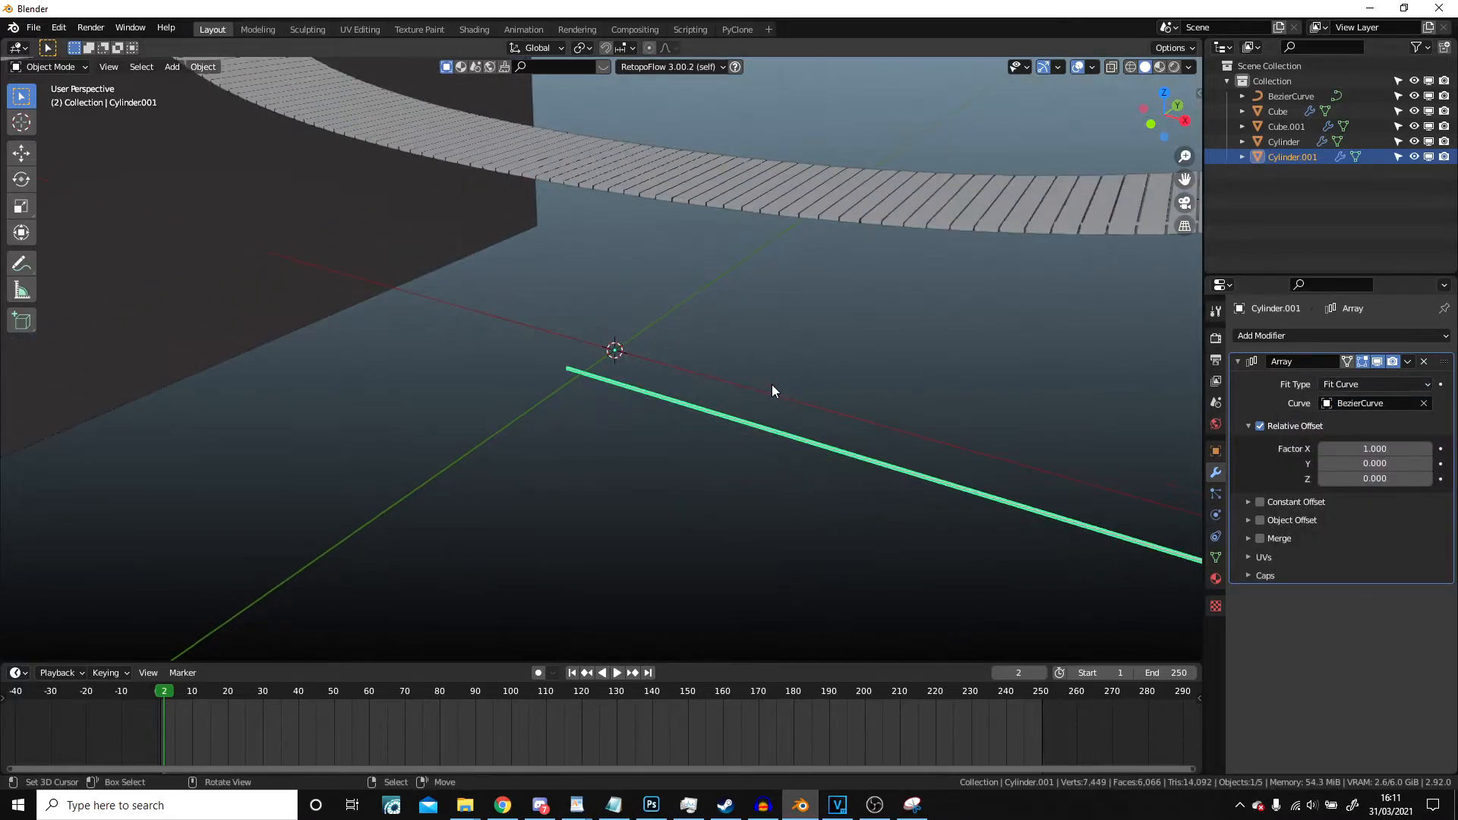
middle_drag(773, 384, 817, 391)
- Add a Curve modifier to the arrayed cylinder with BezierCurve as its curve object
click(1291, 335)
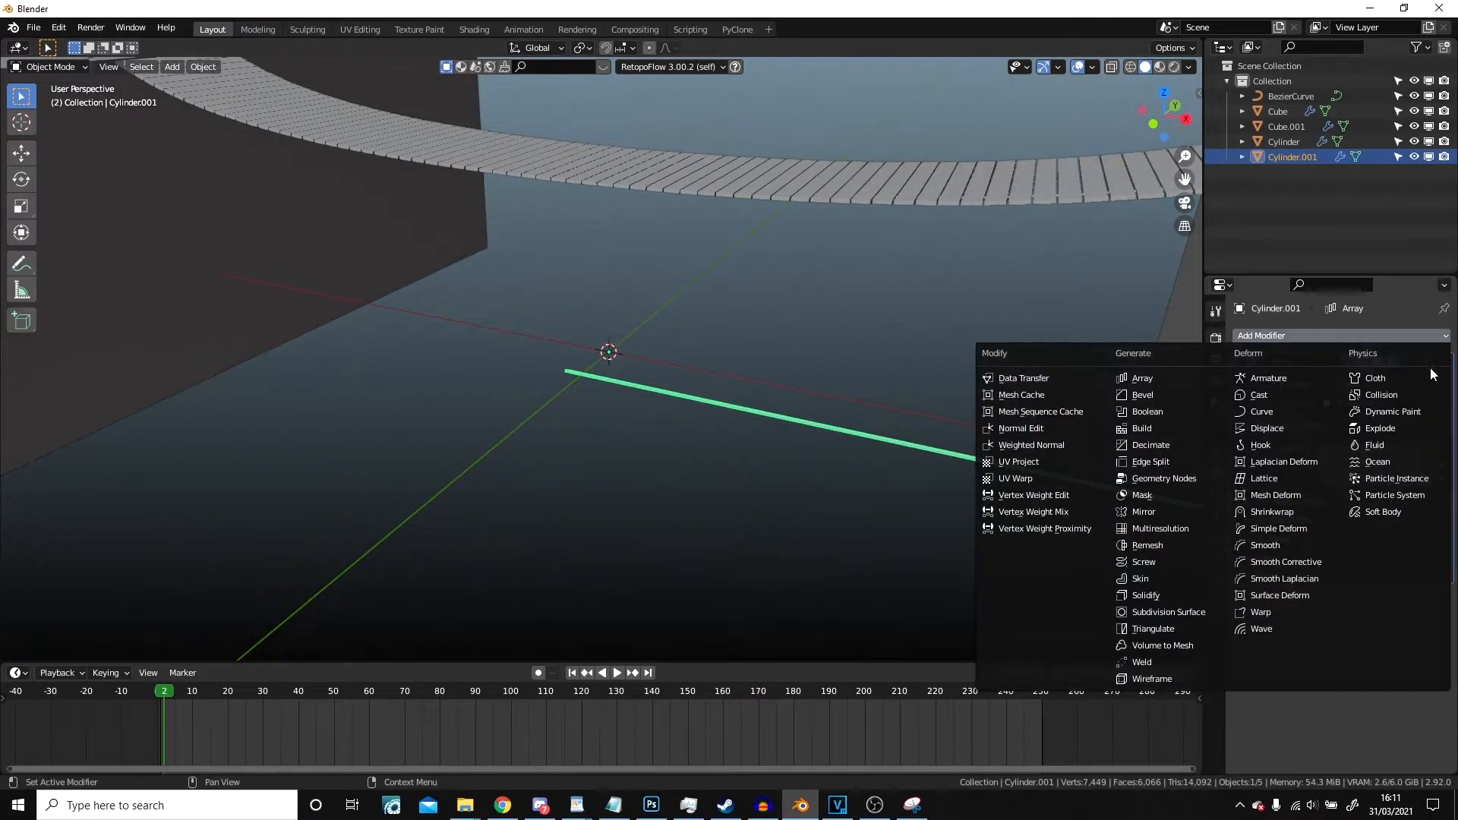
click(1280, 414)
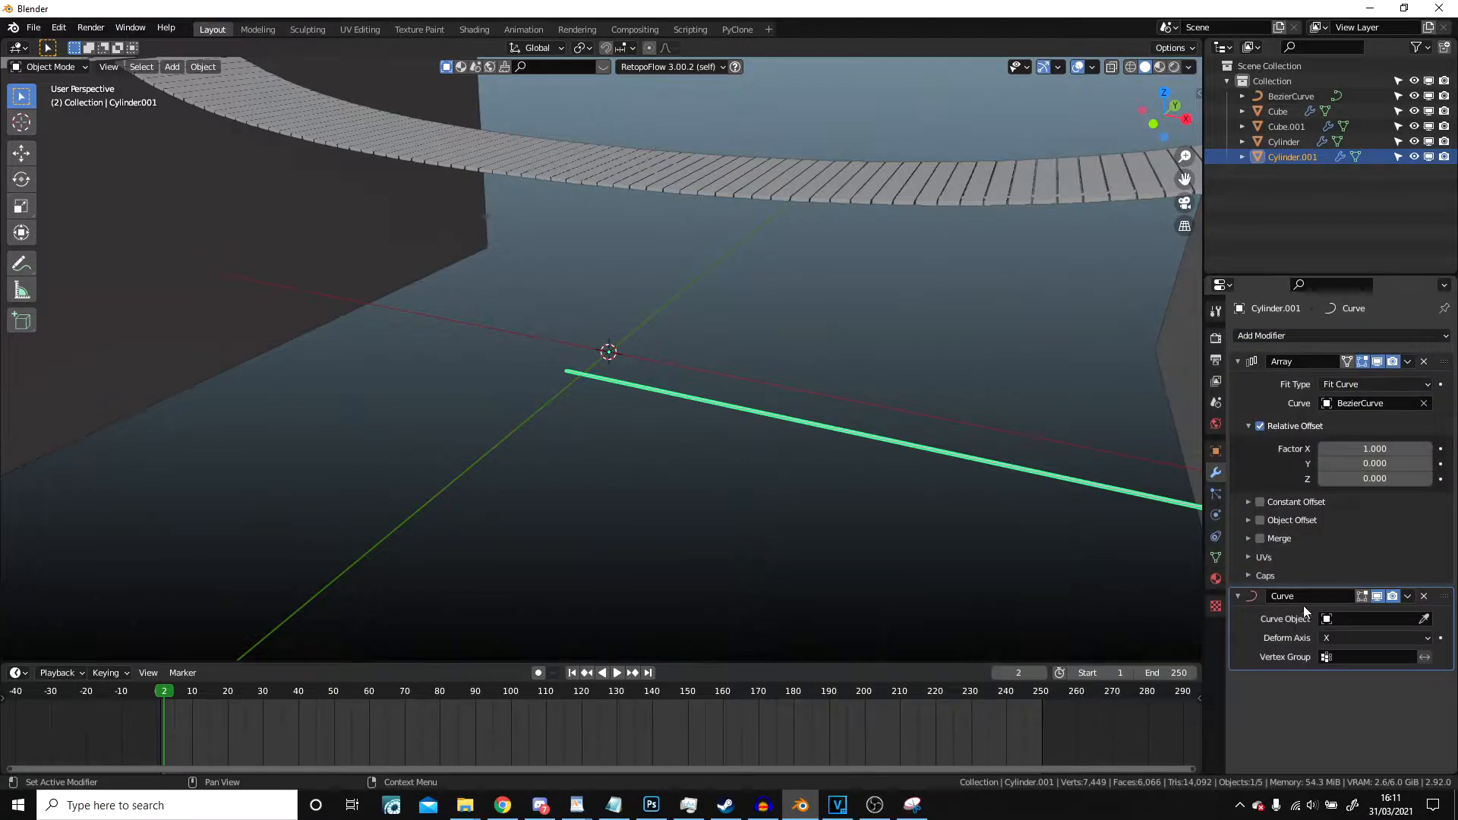
click(1340, 620)
click(1316, 461)
middle_drag(653, 366, 851, 393)
- Raise the cylinder's mesh along Z in Edit Mode so the rope hangs above the planks
key(Tab)
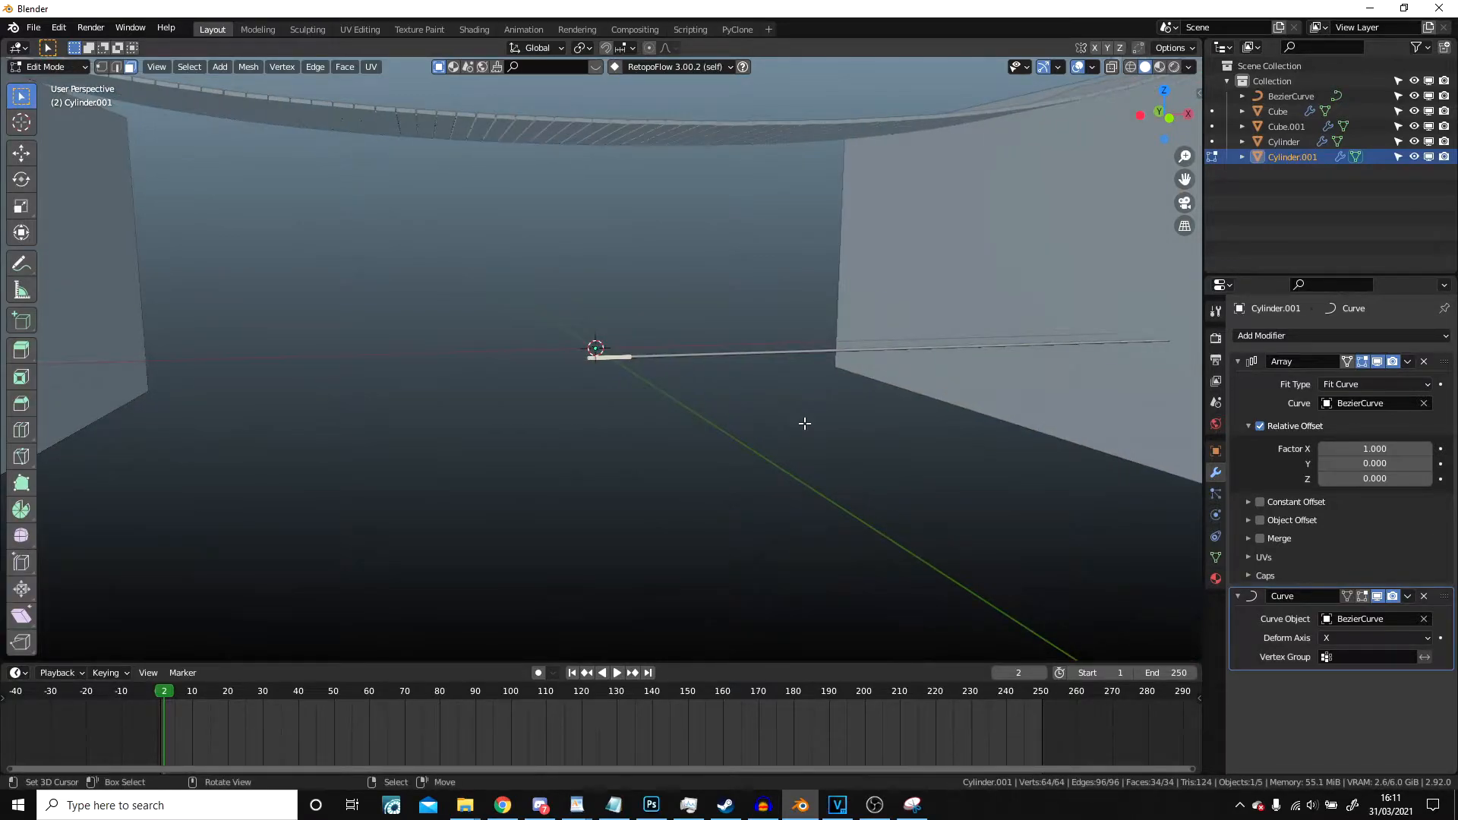
key(g)
key(z)
click(806, 393)
key(Tab)
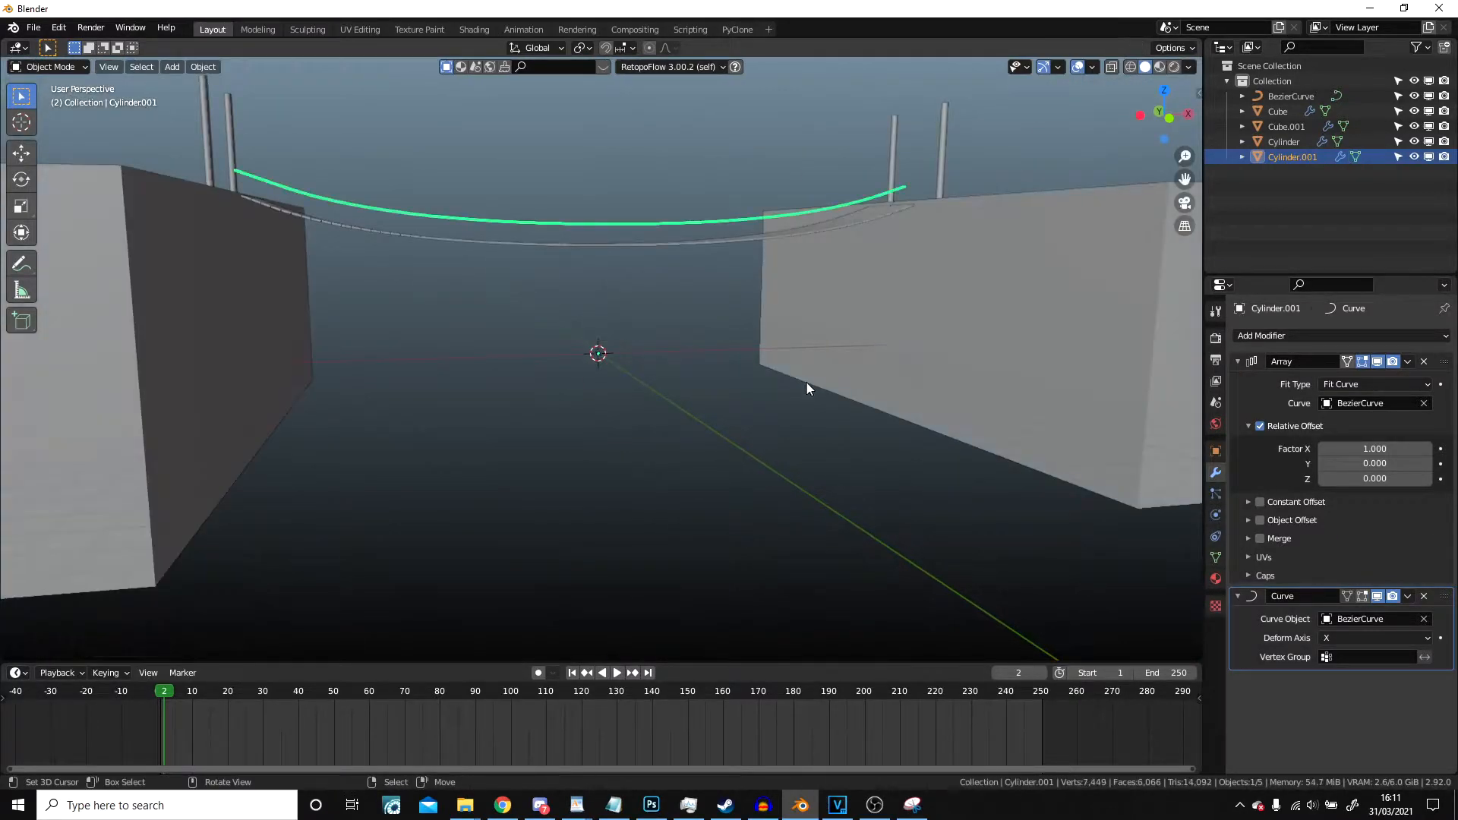
- Readjust the rope's height along Z in Edit Mode, placing it at handrail level against the posts
key(Tab)
key(g)
key(z)
click(725, 345)
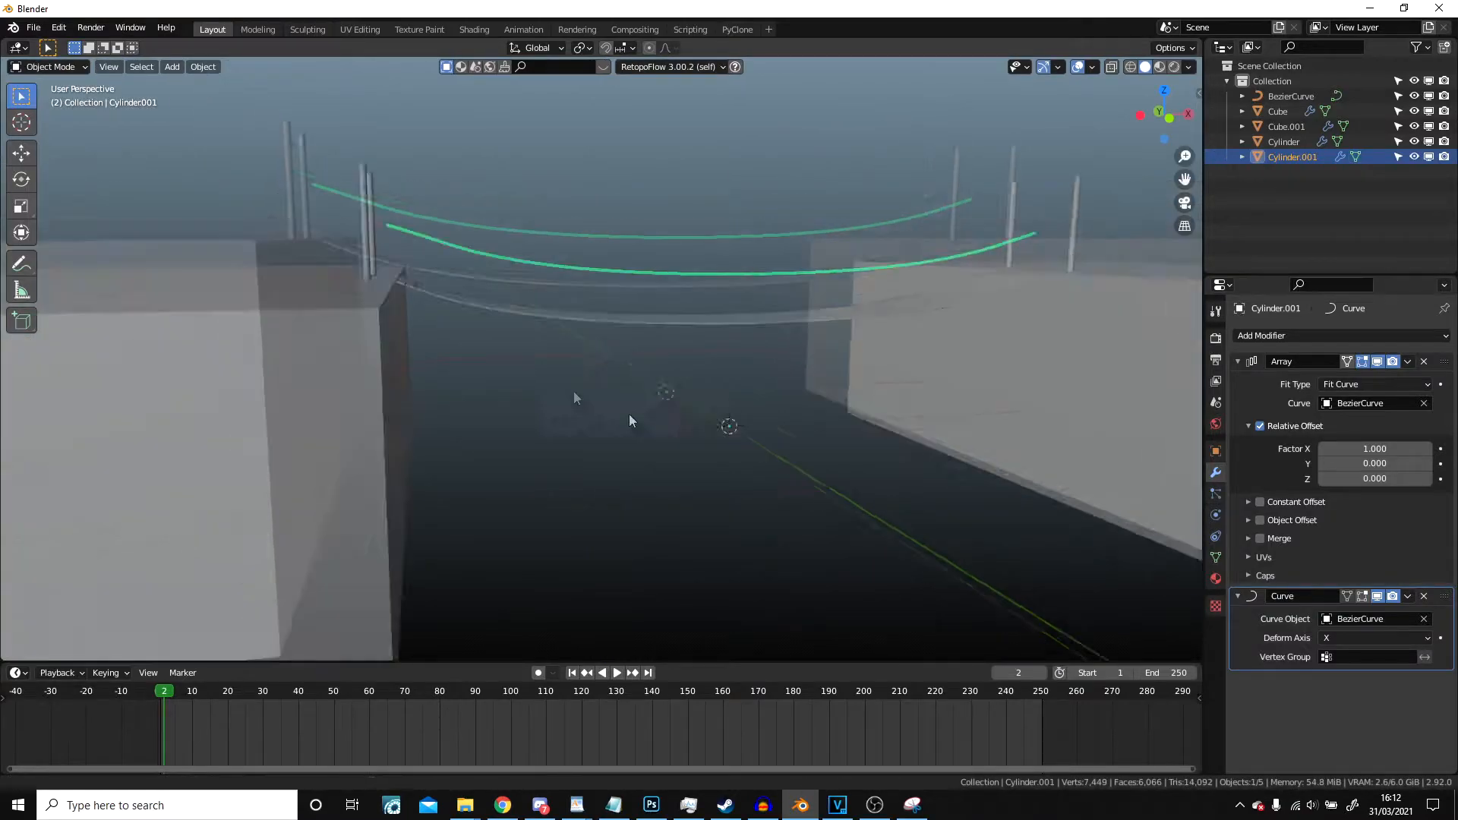
middle_drag(629, 413, 582, 366)
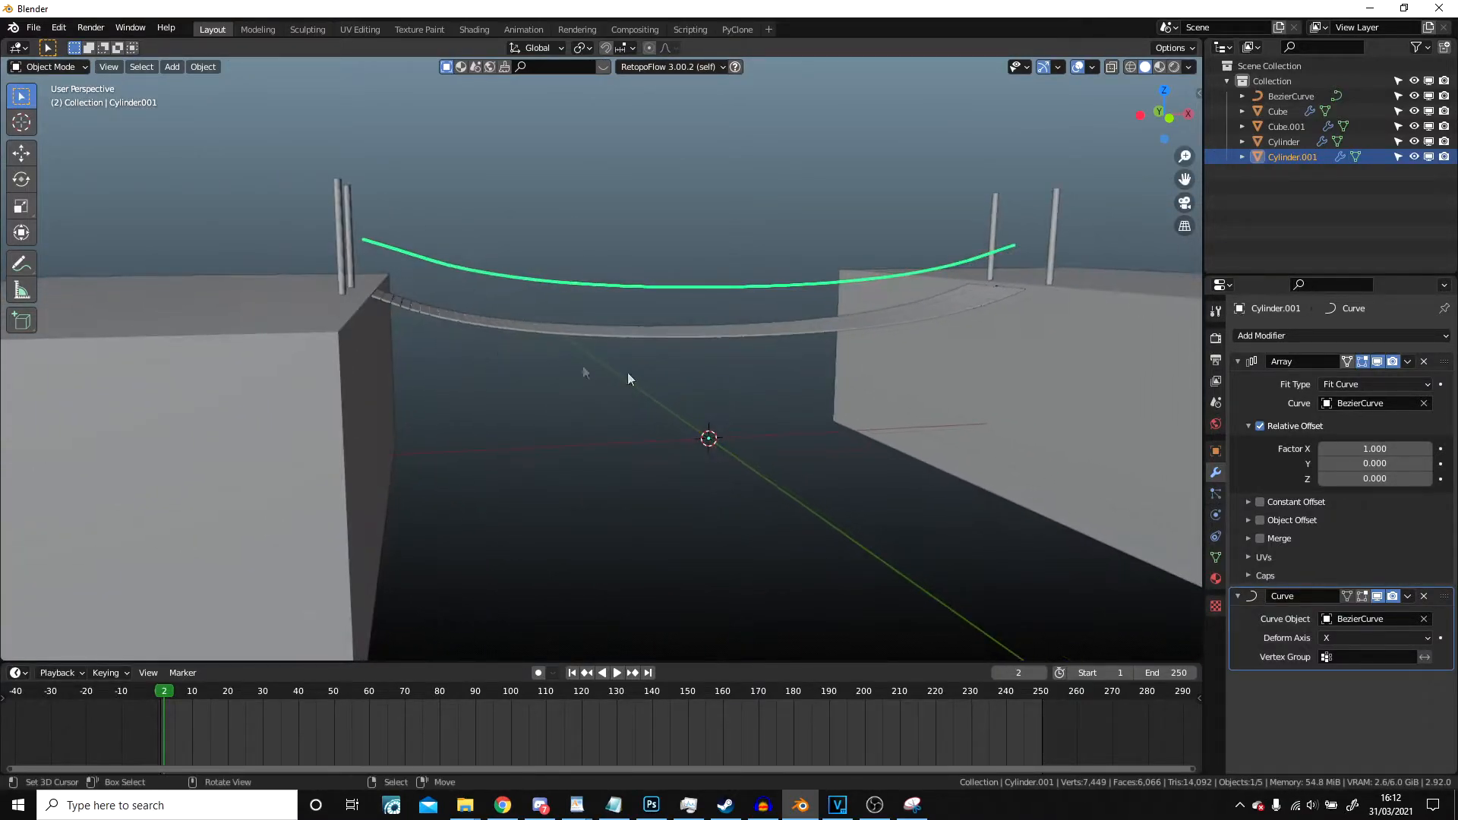
key(Tab)
key(z)
click(748, 403)
key(Tab)
- Add a Mirror modifier to the rope across the Y axis only, creating a matching rope on the other side, then deselect everything
shift+middle_drag(568, 354, 571, 395)
click(658, 366)
scroll(573, 395, up, 3)
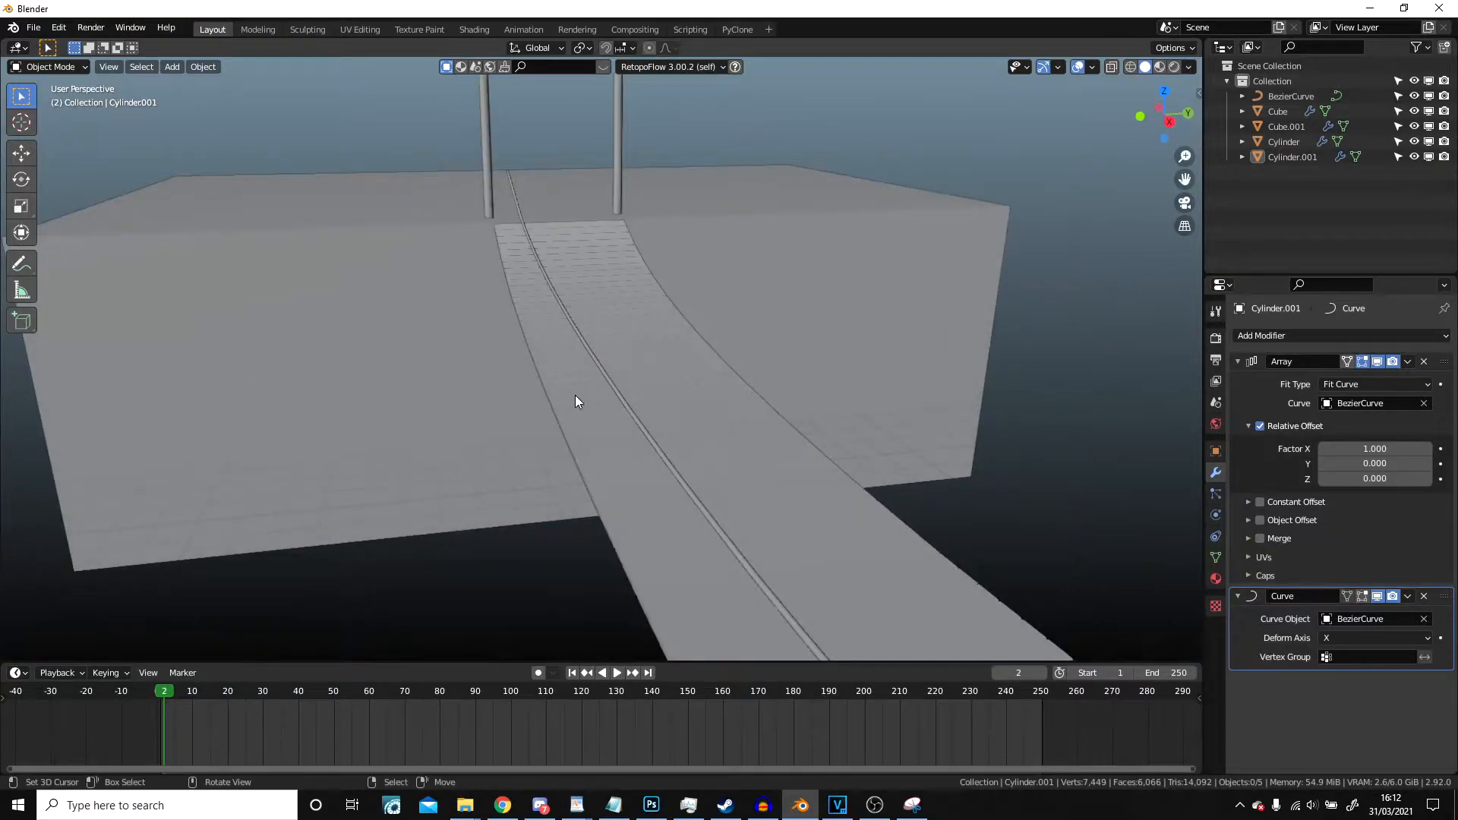
click(604, 372)
click(1245, 335)
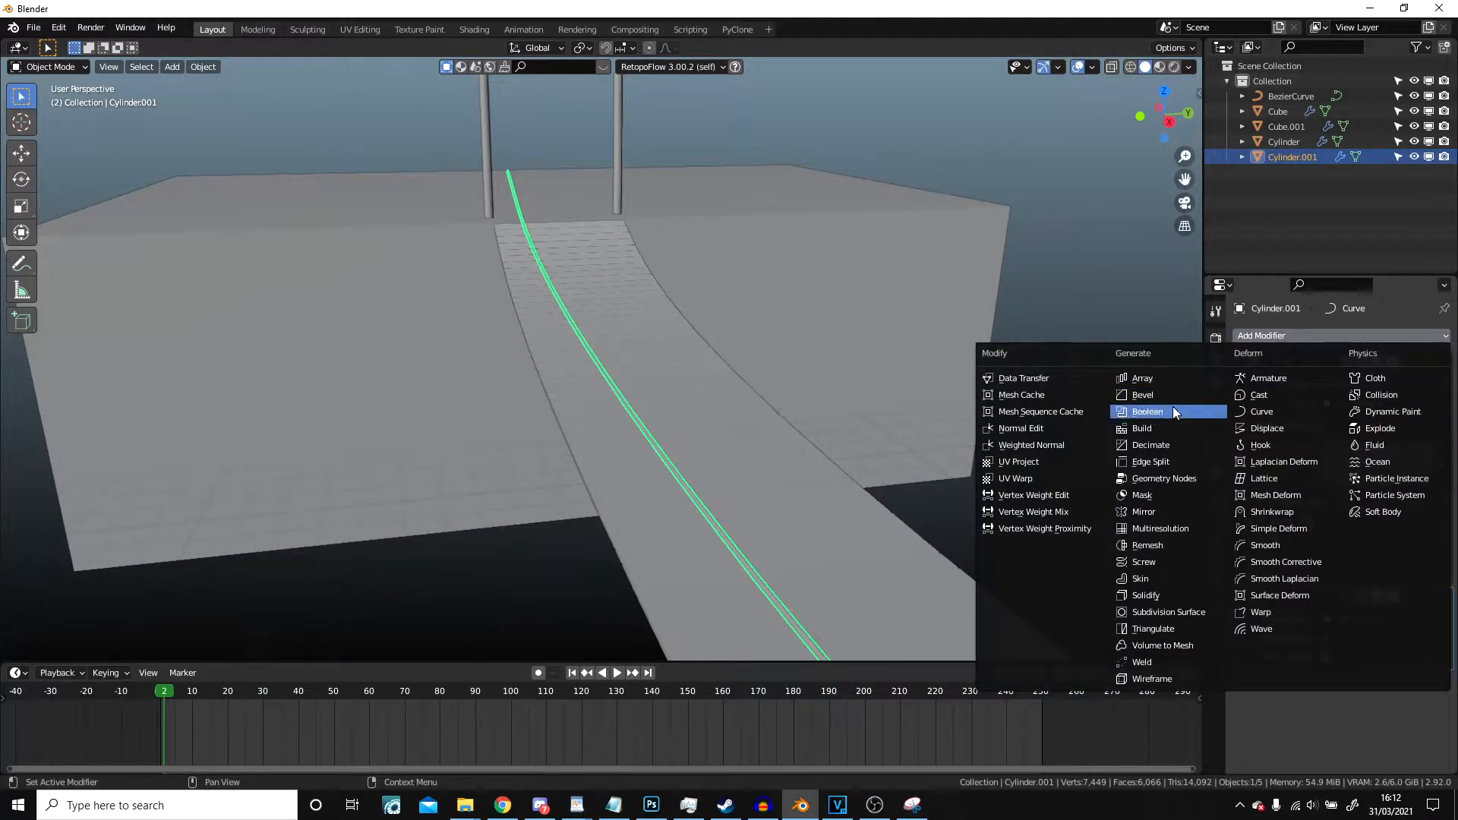
click(1157, 512)
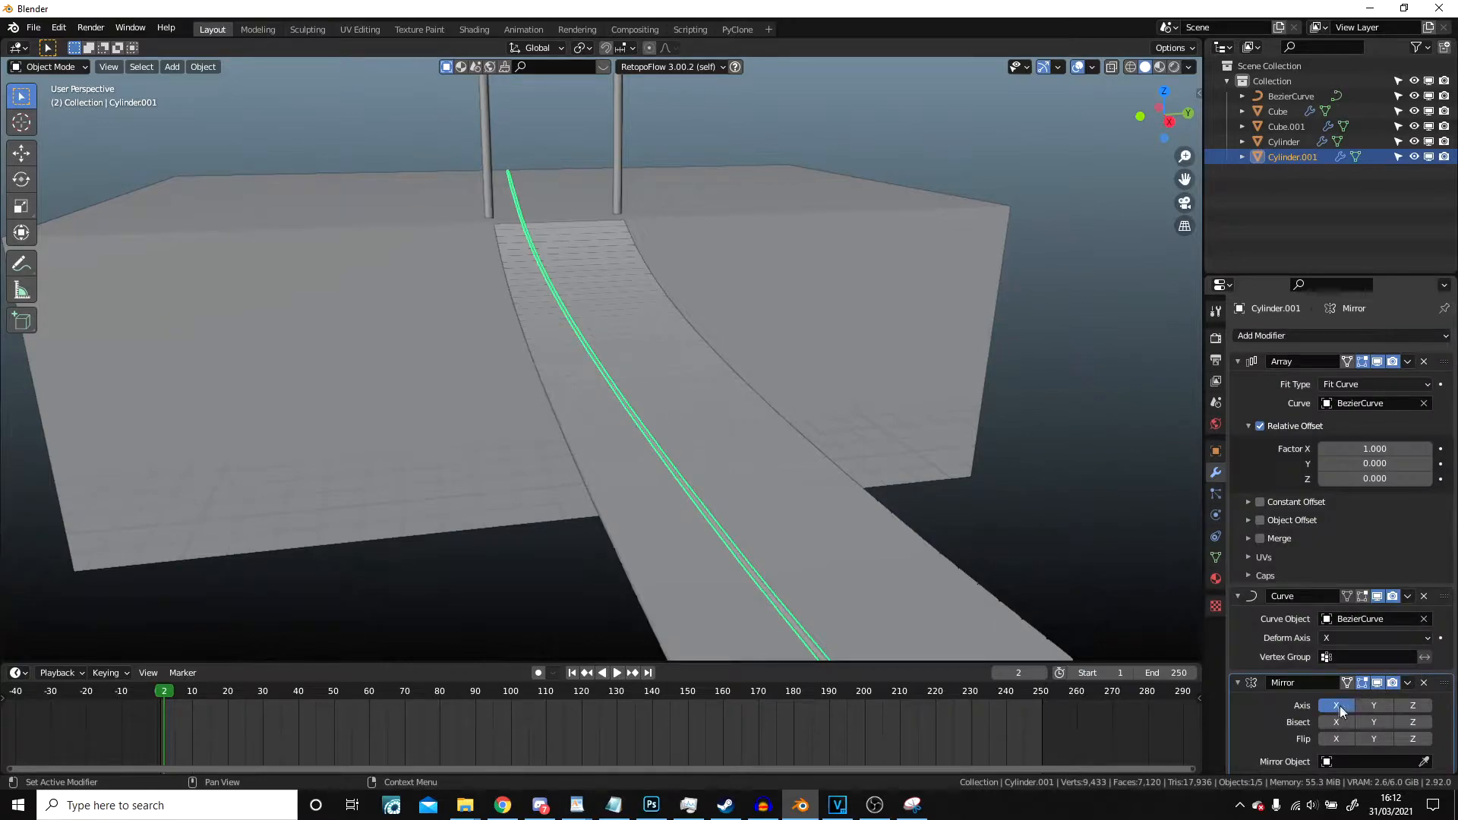
click(1377, 707)
scroll(639, 433, down, 4)
key(alt+a)
- Add six evenly spaced, centred loop cuts around the original rope segment in Edit Mode, then return to Object Mode
middle_drag(706, 439, 240, 344)
scroll(674, 437, up, 3)
key(Tab)
shift+middle_drag(630, 458, 858, 307)
scroll(427, 385, up, 2)
scroll(428, 386, up, 5)
scroll(619, 492, up, 7)
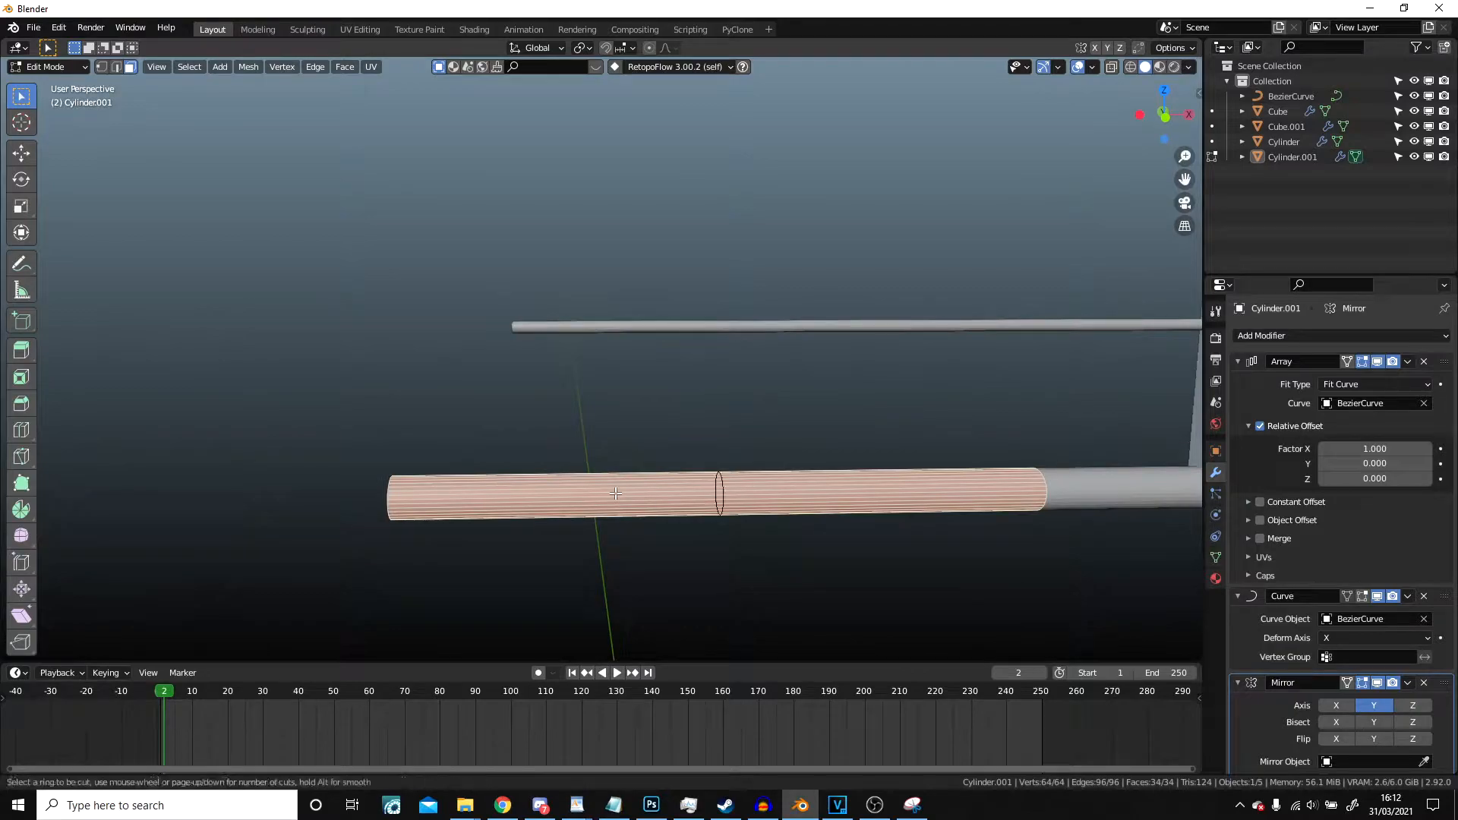
scroll(615, 494, up, 1)
click(615, 493)
right_click(615, 493)
scroll(615, 493, down, 13)
key(Tab)
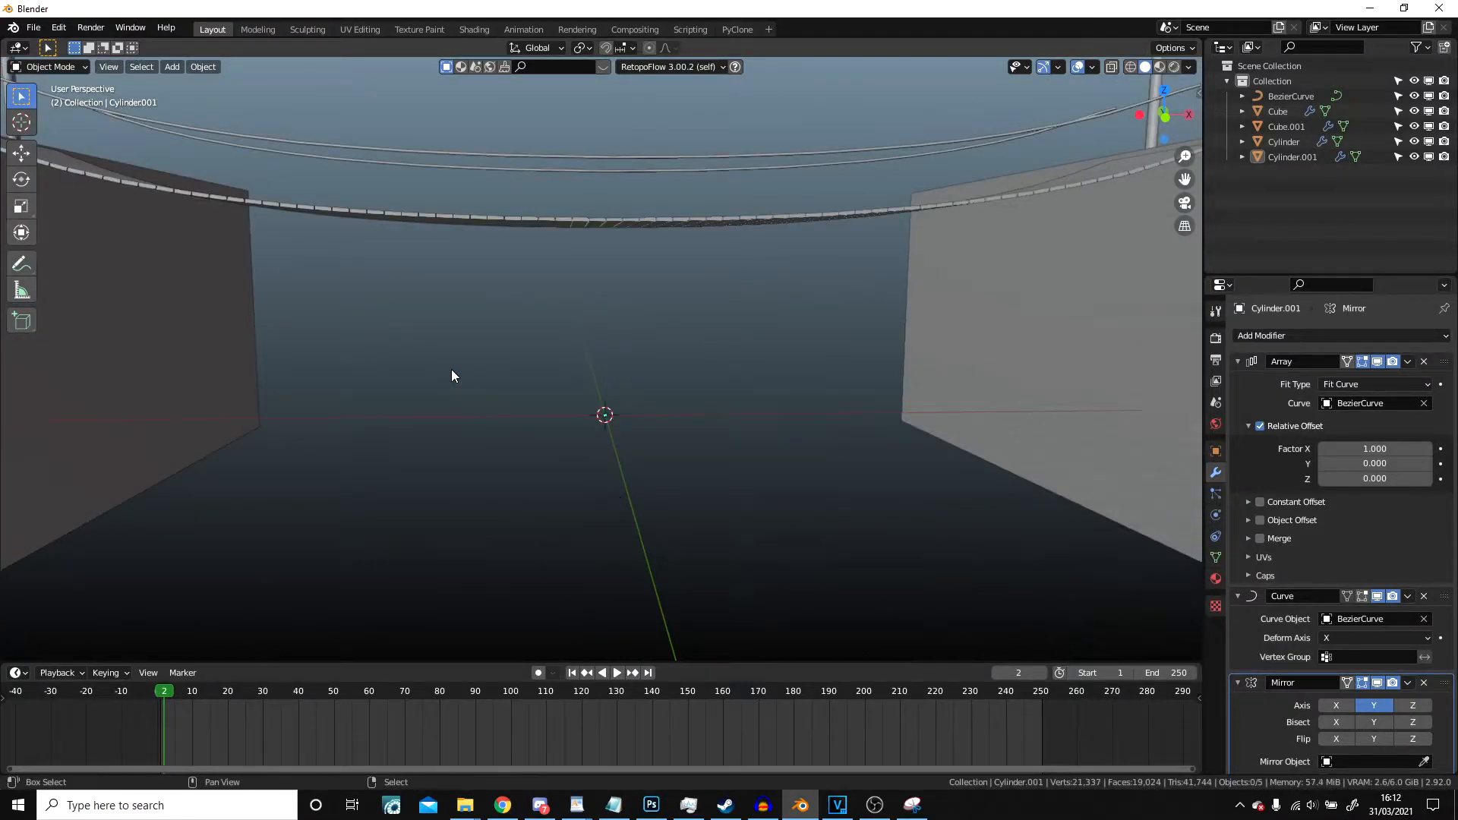
- Bevel the rope segment's selected loop cuts in Edit Mode with a width of 0.036 m and one segment
shift+middle_drag(448, 368, 811, 575)
scroll(811, 569, up, 4)
shift+middle_drag(175, 255, 444, 117)
scroll(826, 454, down, 2)
shift+middle_drag(817, 319, 695, 302)
key(Tab)
scroll(687, 338, up, 4)
shift+middle_drag(590, 223, 683, 367)
scroll(686, 371, up, 3)
key(ctrl+b)
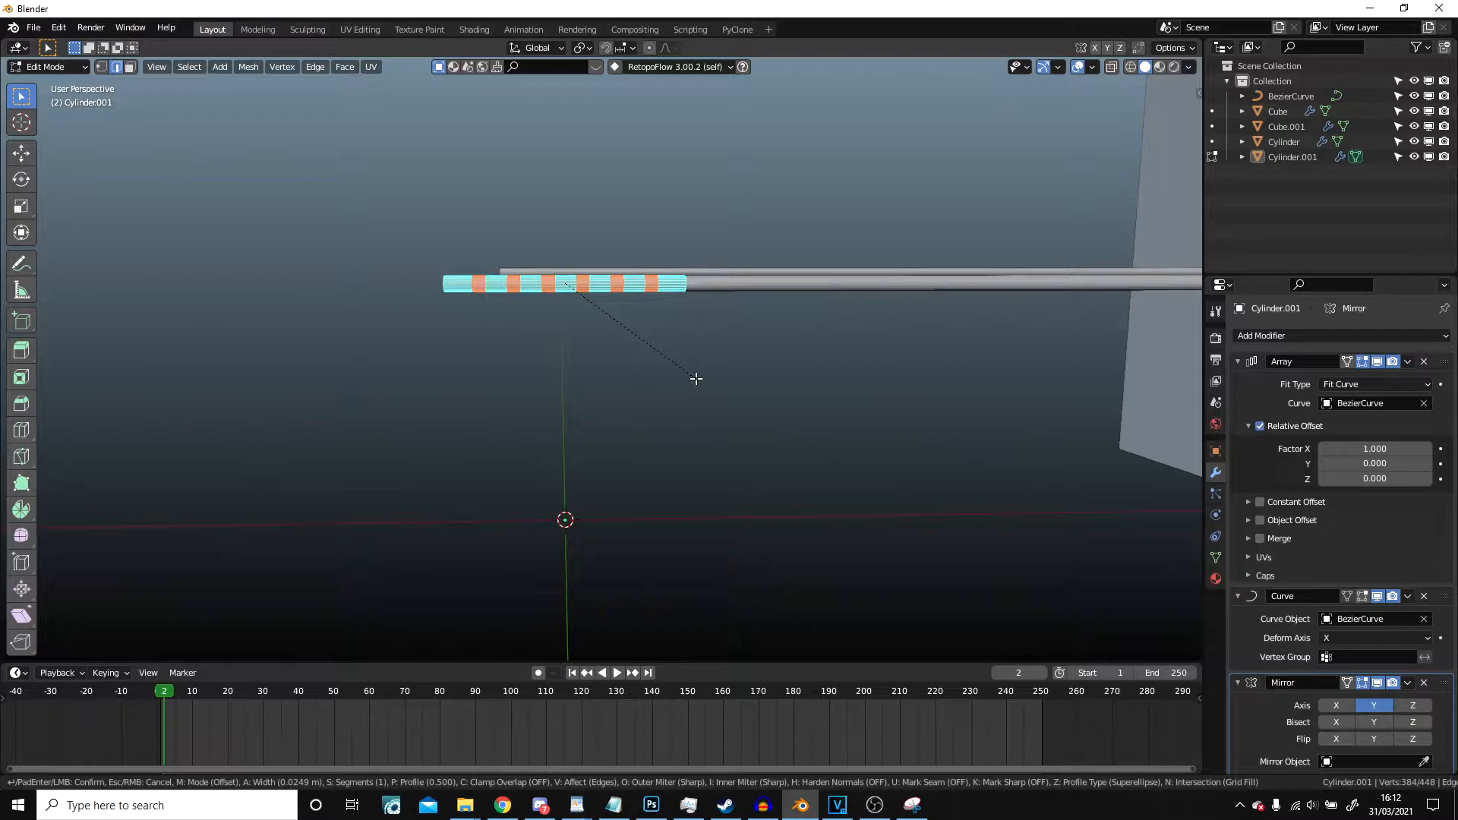
click(700, 378)
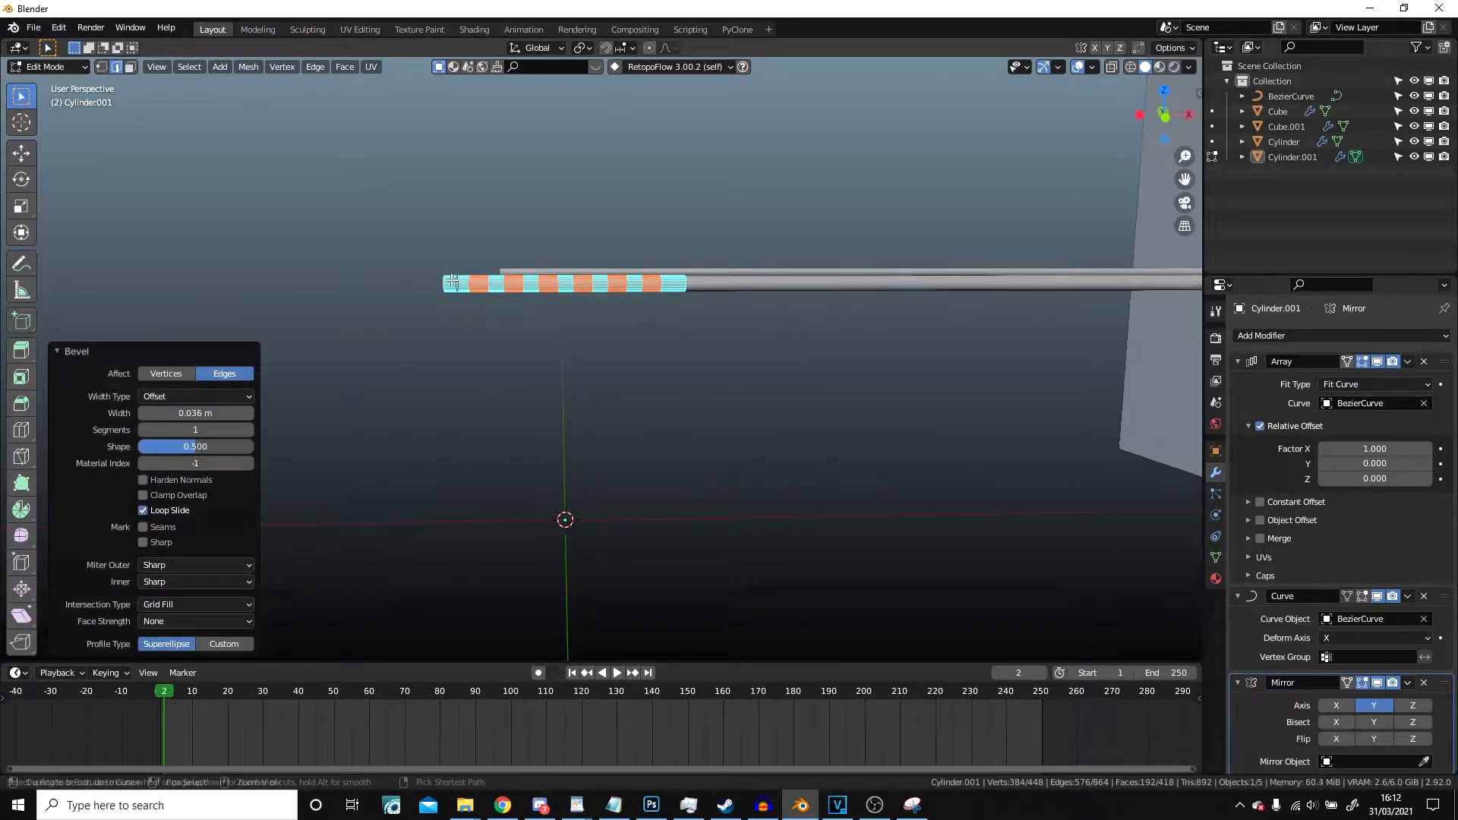
- Add centred loop cuts in the rope segment's end sections, then return to Object Mode
click(453, 282)
right_click(451, 282)
scroll(700, 348, down, 4)
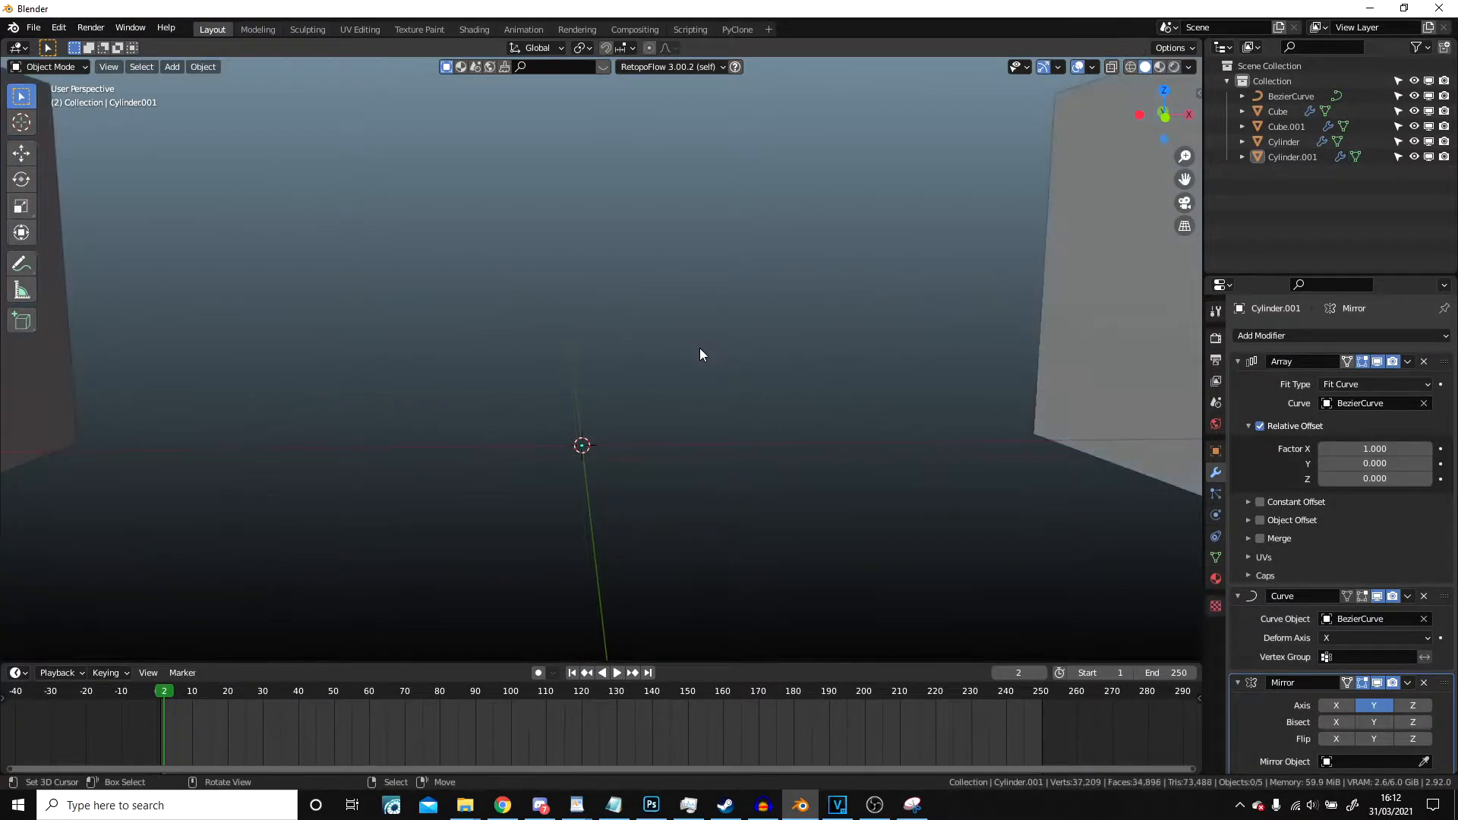
key(Tab)
scroll(699, 348, down, 4)
shift+middle_drag(421, 327, 638, 339)
scroll(717, 499, up, 5)
scroll(596, 368, down, 5)
scroll(797, 328, up, 4)
- Move the post cylinder's mesh in Edit Mode, working in top view, to line up with the end of the handrail rope
click(642, 340)
shift+middle_drag(747, 391, 583, 408)
scroll(571, 407, down, 4)
key(KP_7)
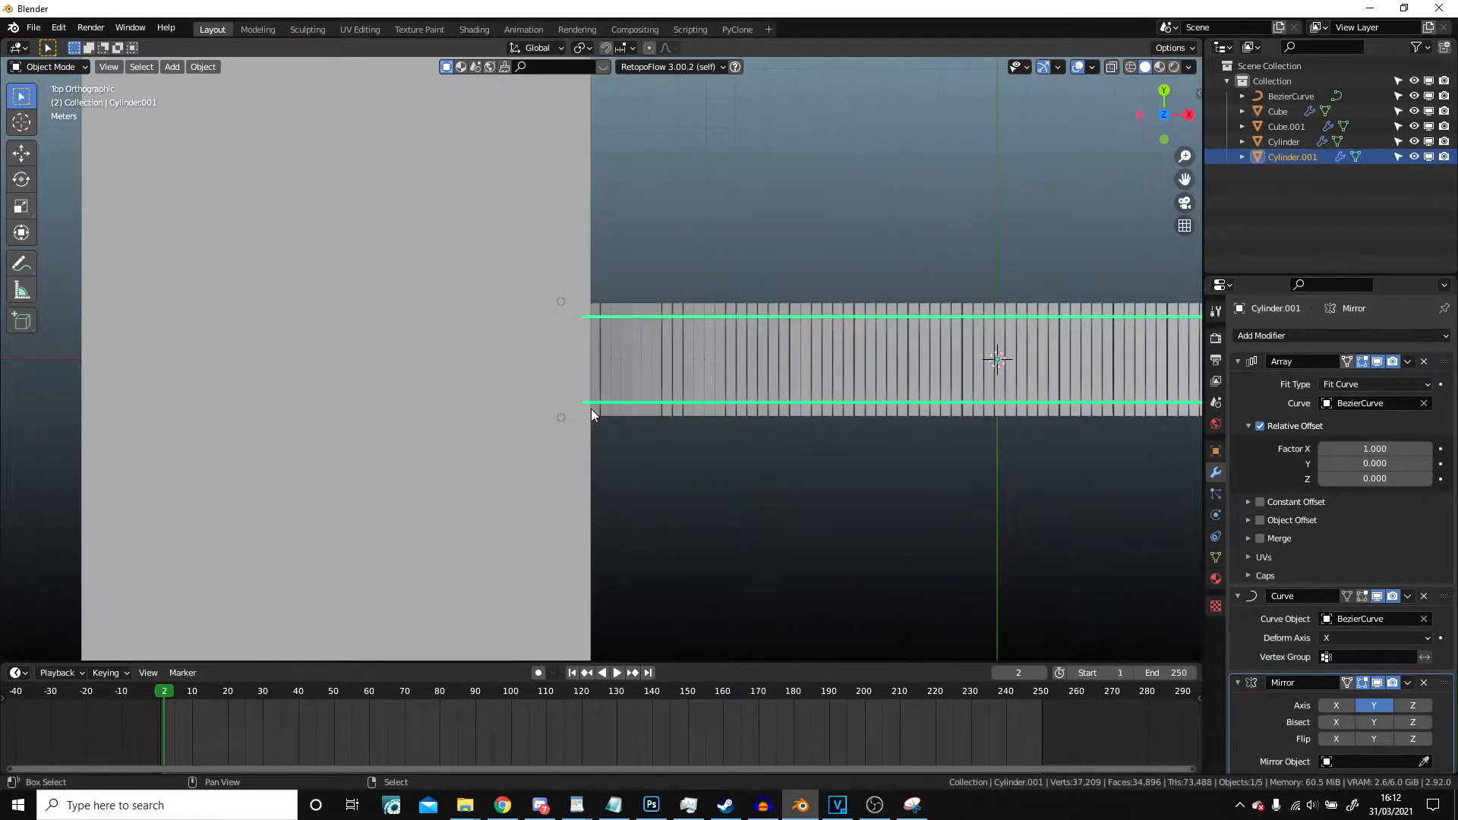
scroll(568, 407, up, 5)
click(430, 398)
scroll(431, 398, up, 2)
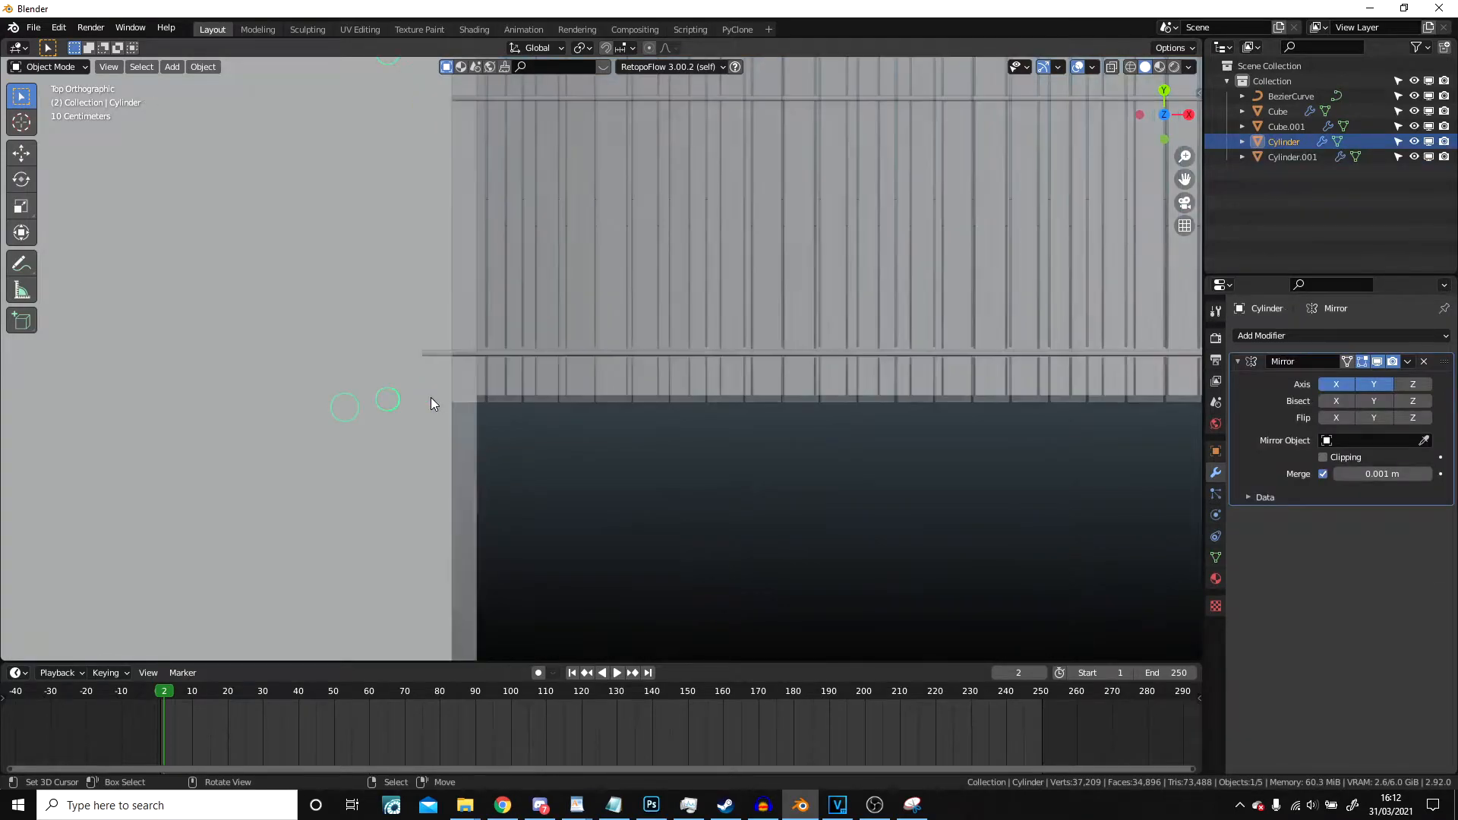
key(Tab)
key(g)
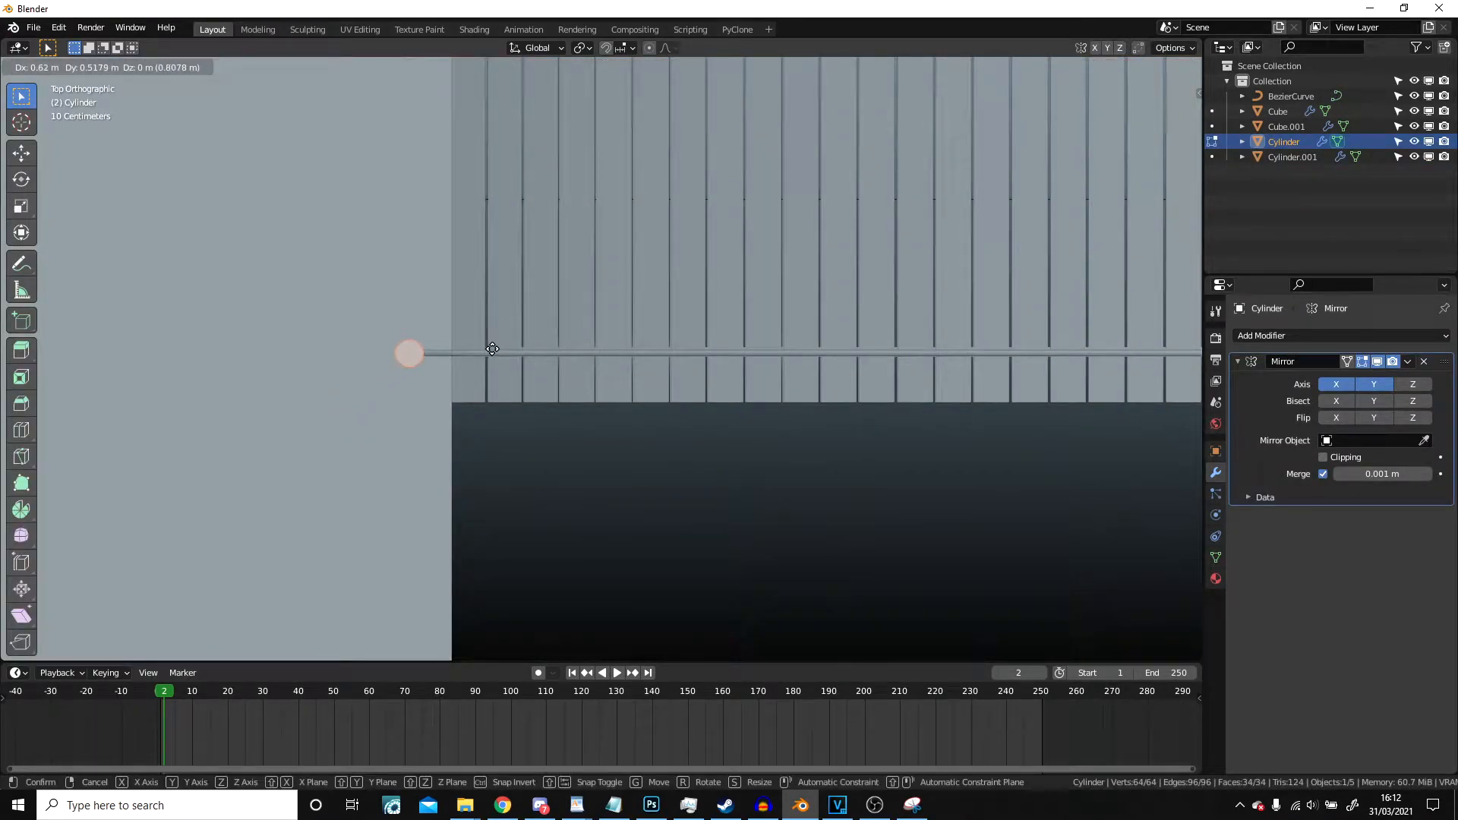
click(494, 349)
scroll(601, 366, down, 5)
- Narrow the planks along Y in Edit Mode until their edges sit in line with the two ropes, then deselect everything
click(776, 483)
middle_drag(776, 483, 622, 401)
click(622, 401)
middle_drag(718, 490, 716, 397)
key(Tab)
middle_drag(920, 447, 850, 546)
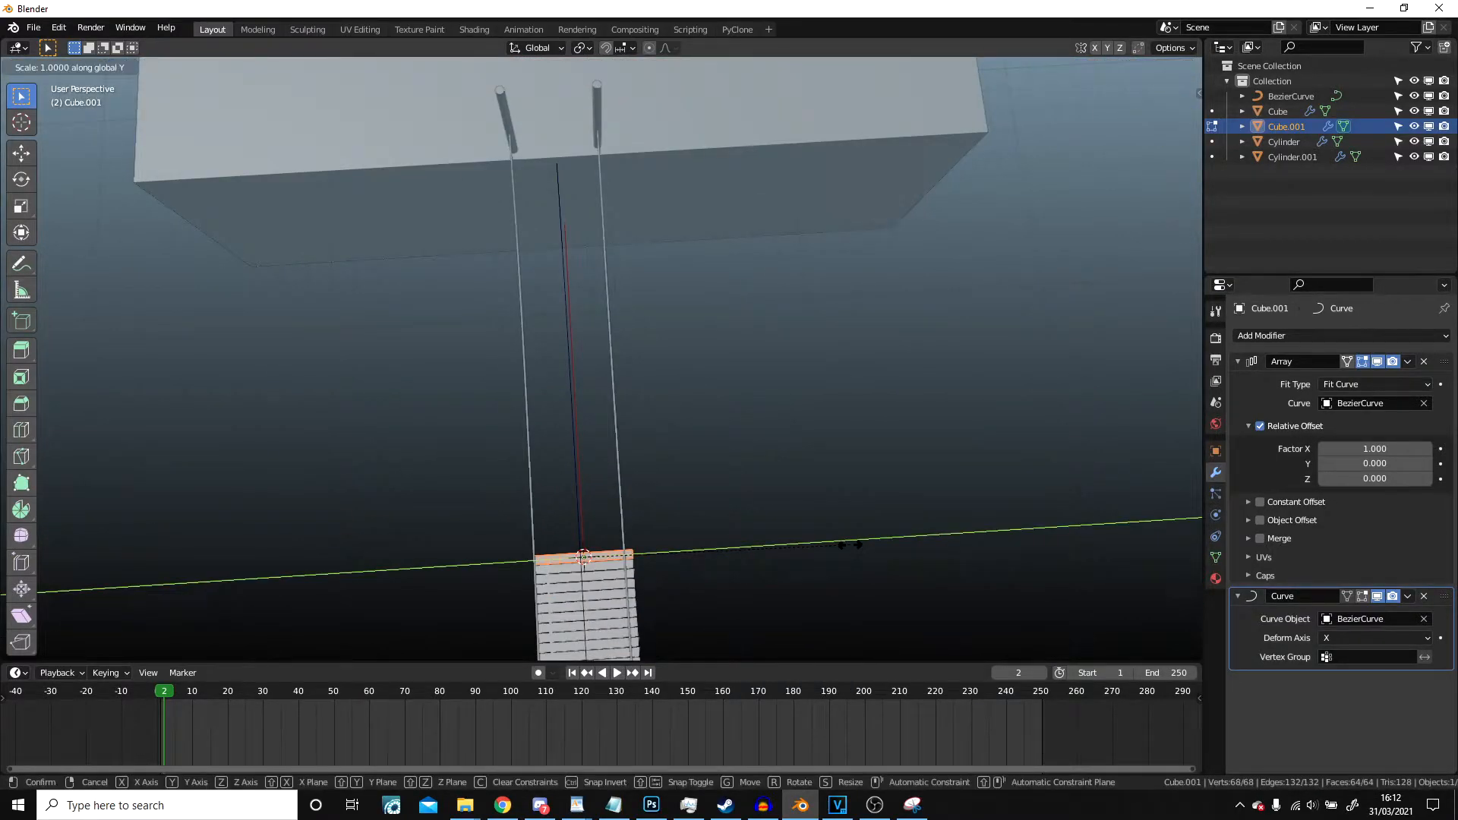
click(816, 552)
key(Tab)
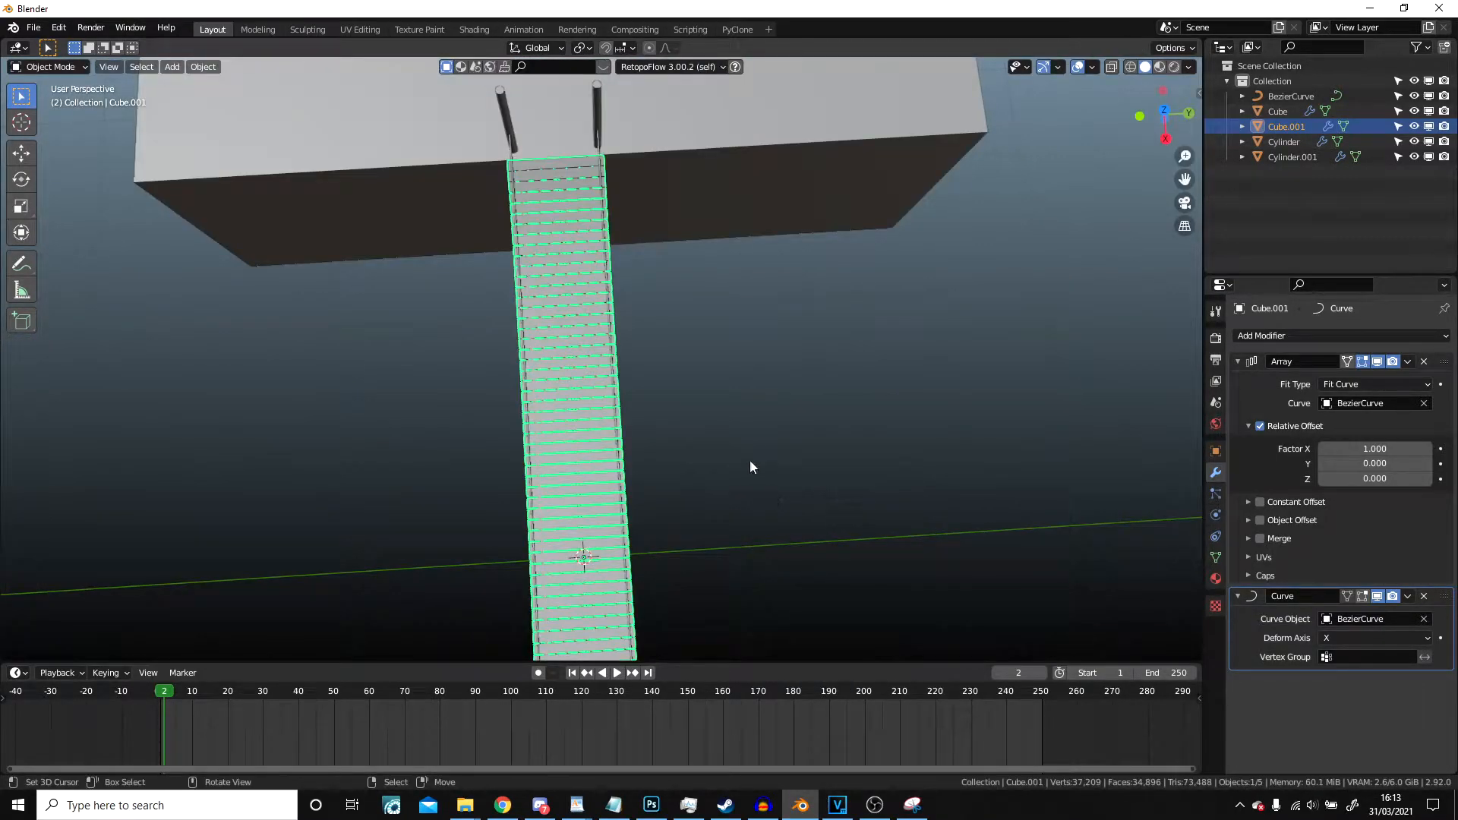
key(Tab)
key(s)
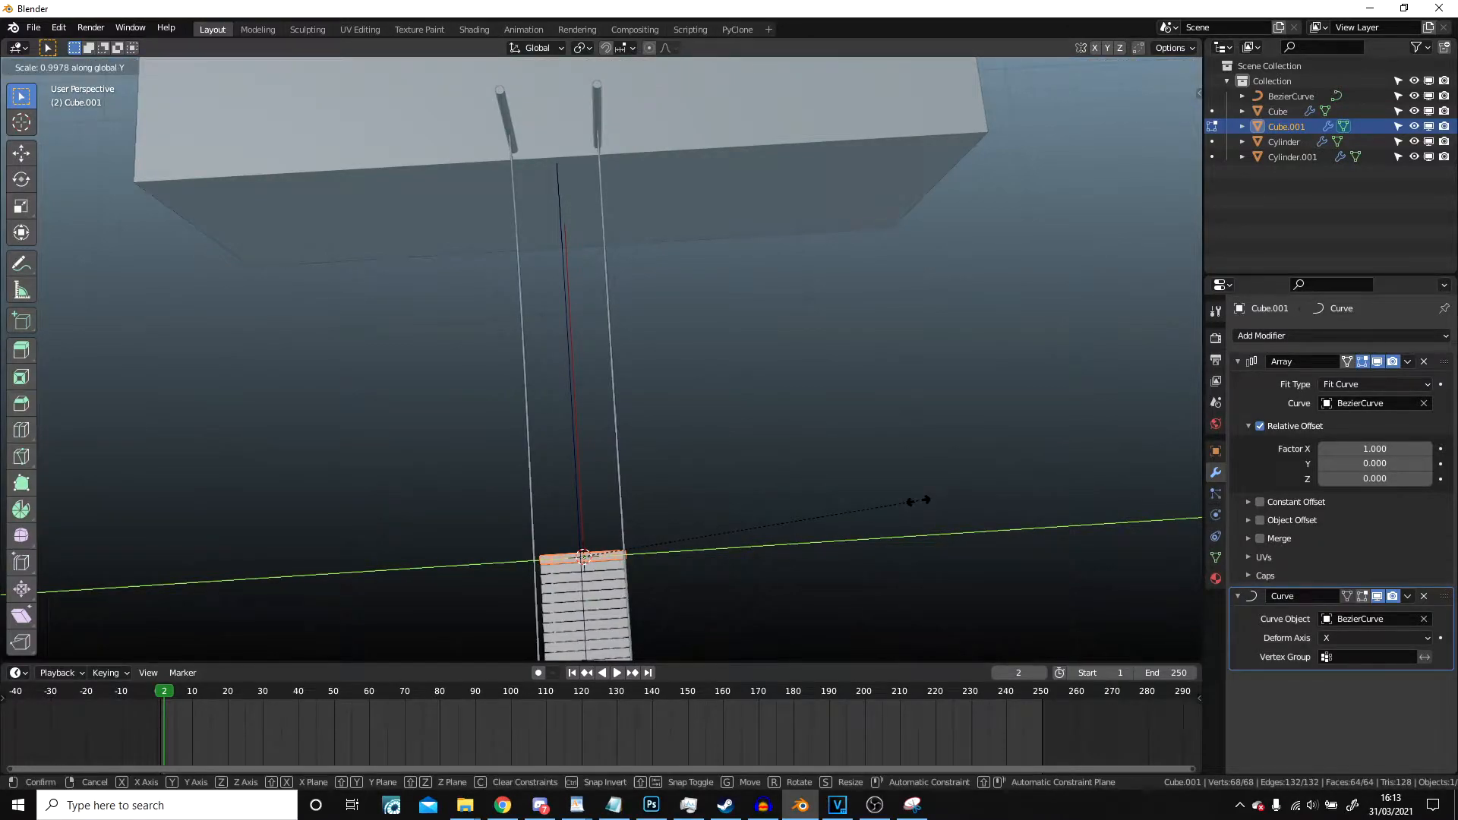
click(913, 504)
key(Tab)
shift+middle_drag(581, 334, 565, 463)
scroll(724, 504, up, 5)
scroll(564, 464, down, 8)
key(alt+a)
- Move the Bezier curve's end point about 0.28 m along X and 0.067 m along Z towards the post, using wireframe front view
middle_drag(693, 480, 1094, 303)
scroll(777, 435, up, 5)
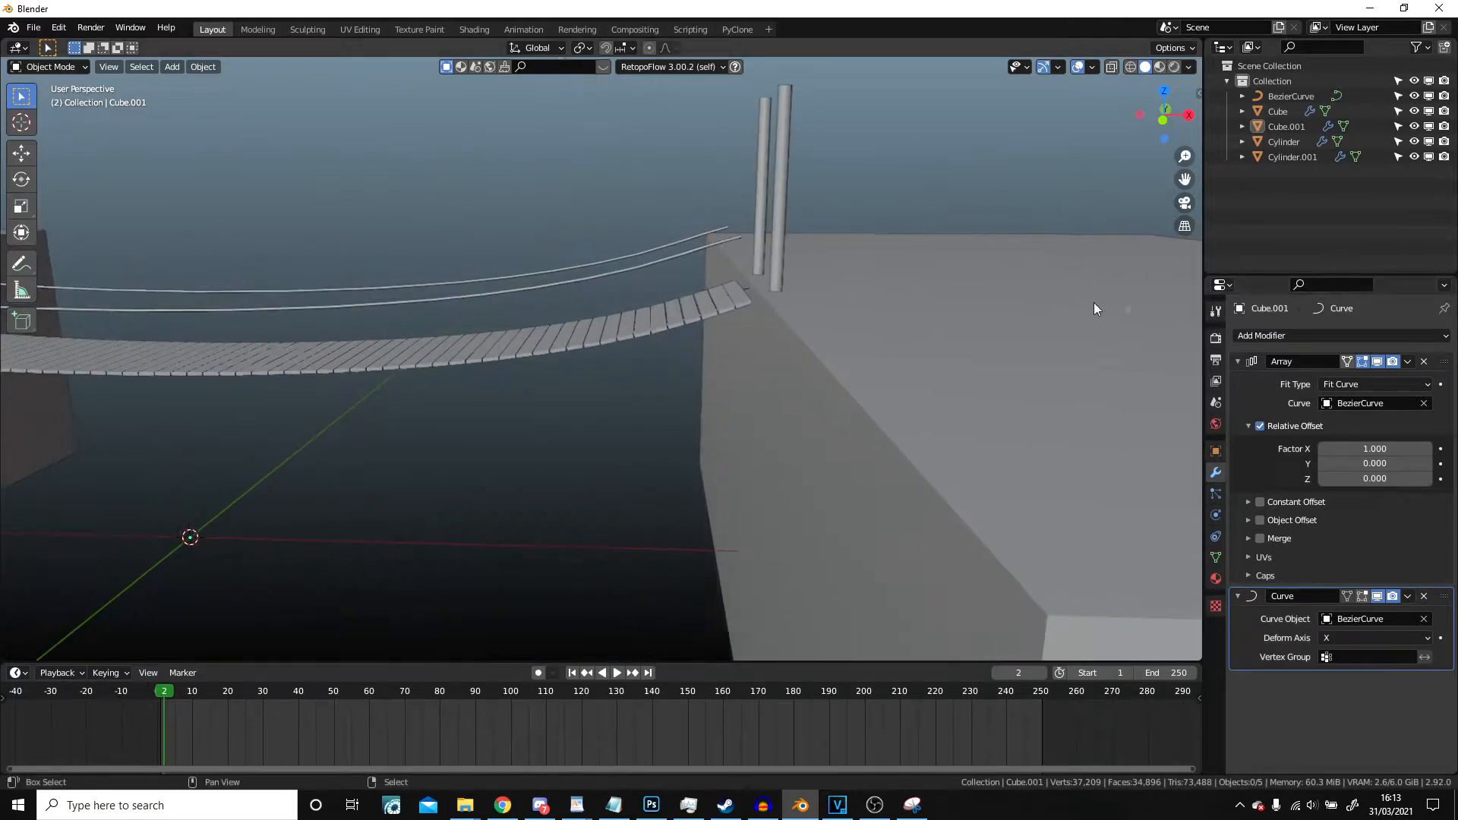
click(747, 290)
key(Tab)
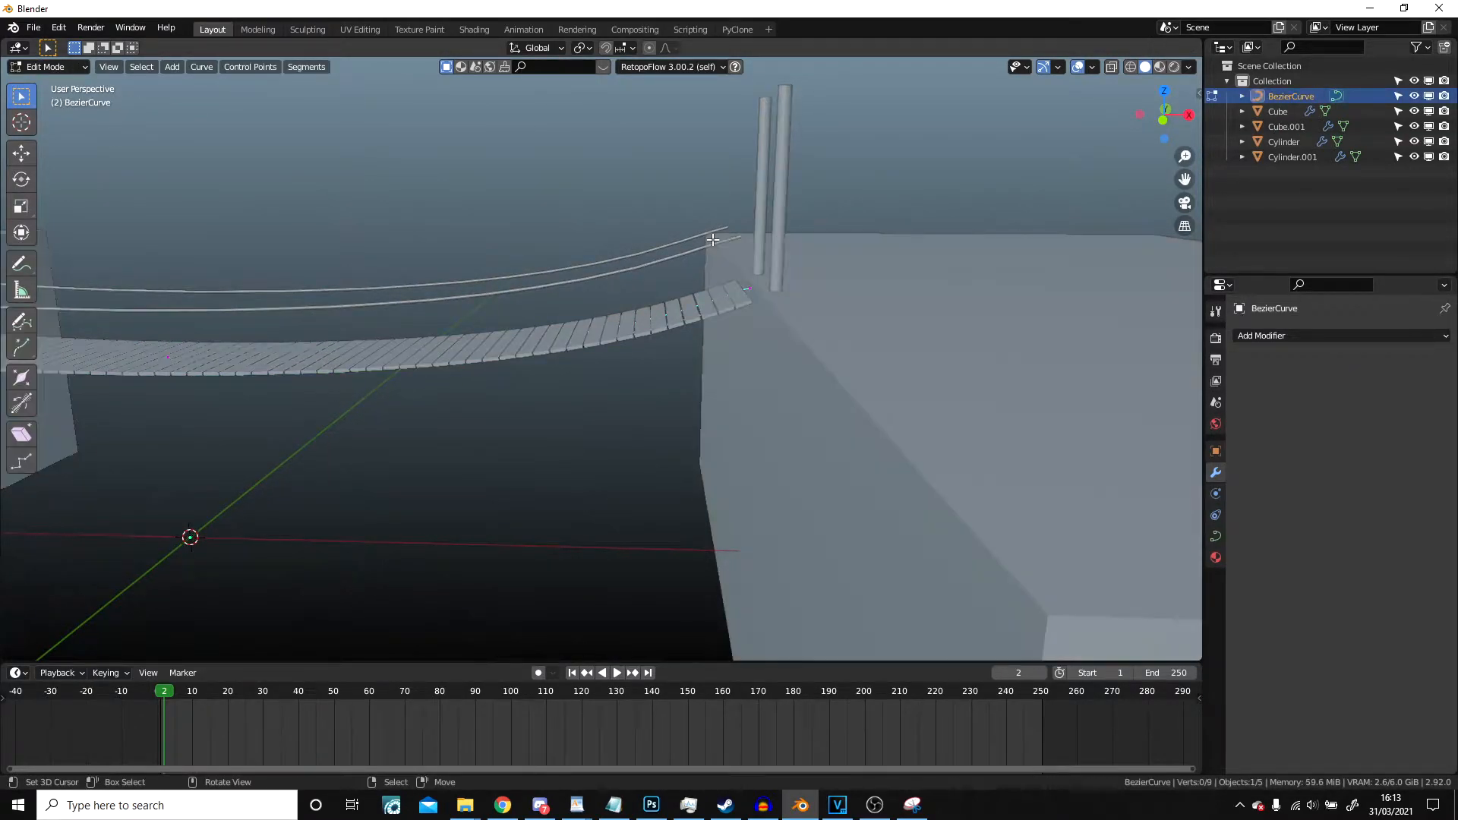
key(KP_1)
scroll(712, 240, up, 1)
key(z)
scroll(619, 318, up, 3)
shift+middle_drag(803, 232, 657, 360)
right_click(636, 301)
scroll(653, 304, up, 2)
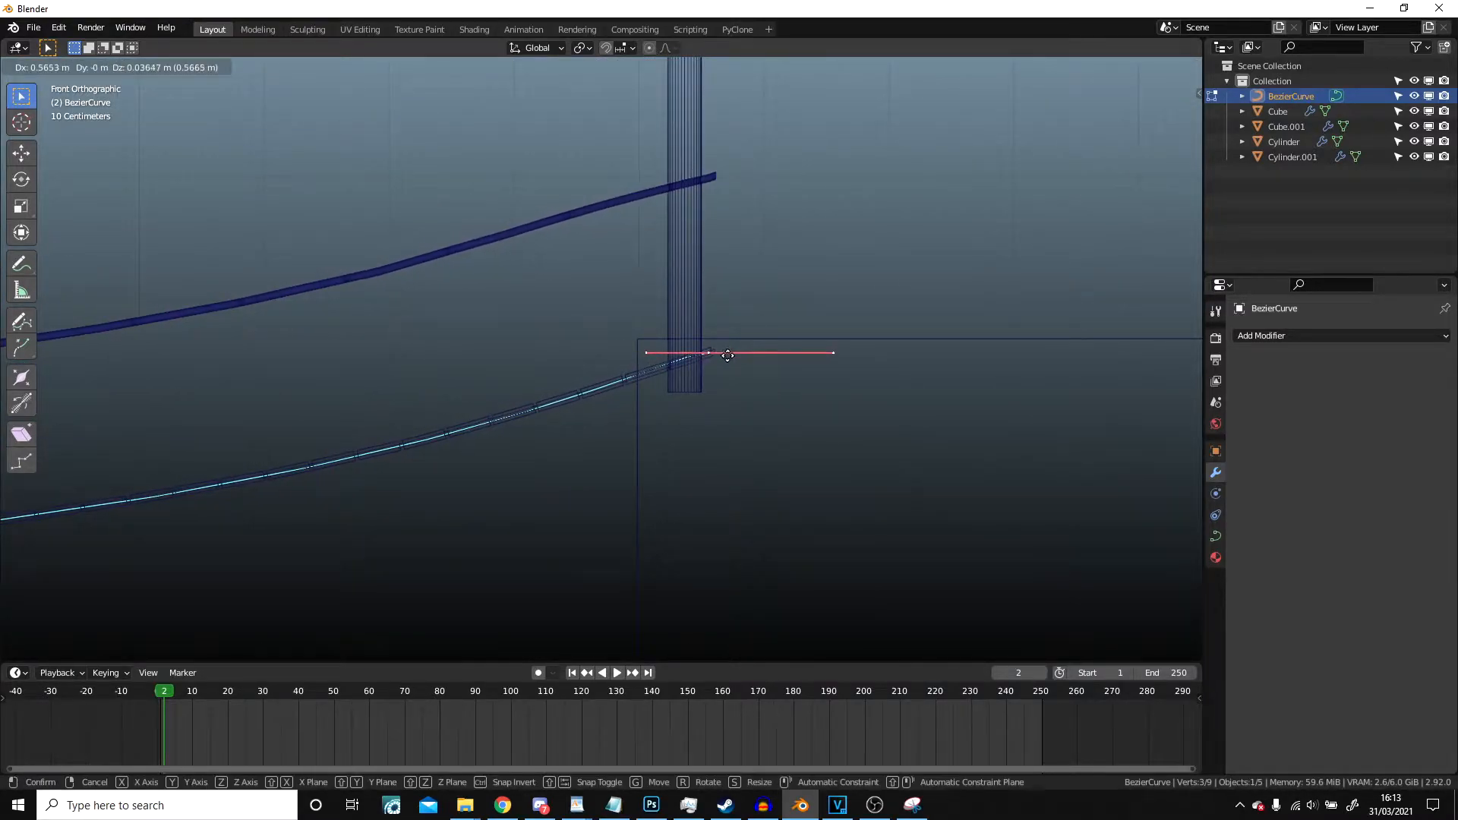
click(692, 353)
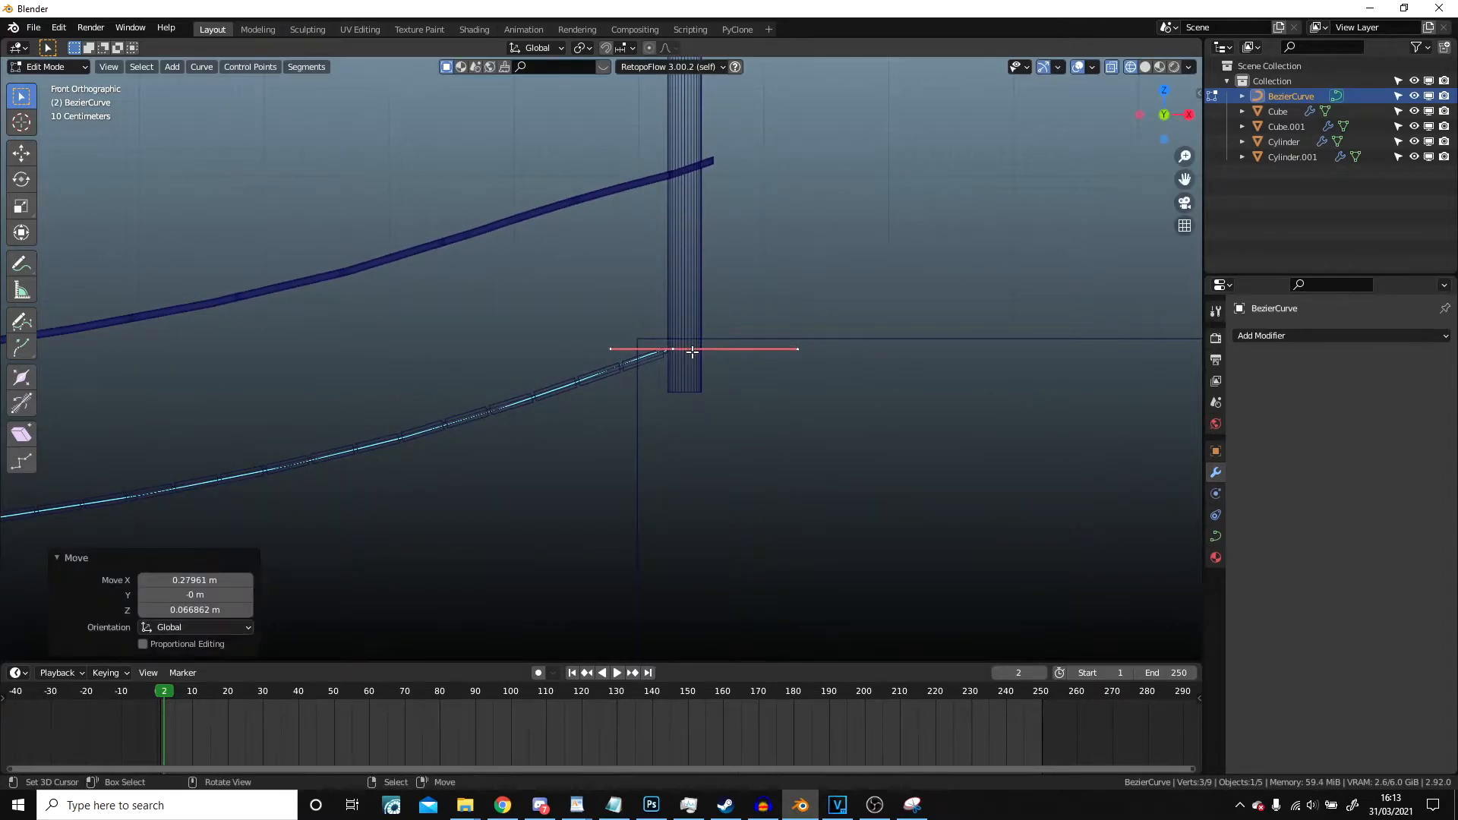
- Readjust the curve's end point by about -0.135 m along X and 0.063 m along Z, bringing it level with the block's top edge
scroll(668, 355, down, 7)
shift+middle_drag(458, 371, 448, 336)
scroll(775, 343, up, 6)
shift+middle_drag(749, 265, 722, 349)
scroll(606, 327, up, 2)
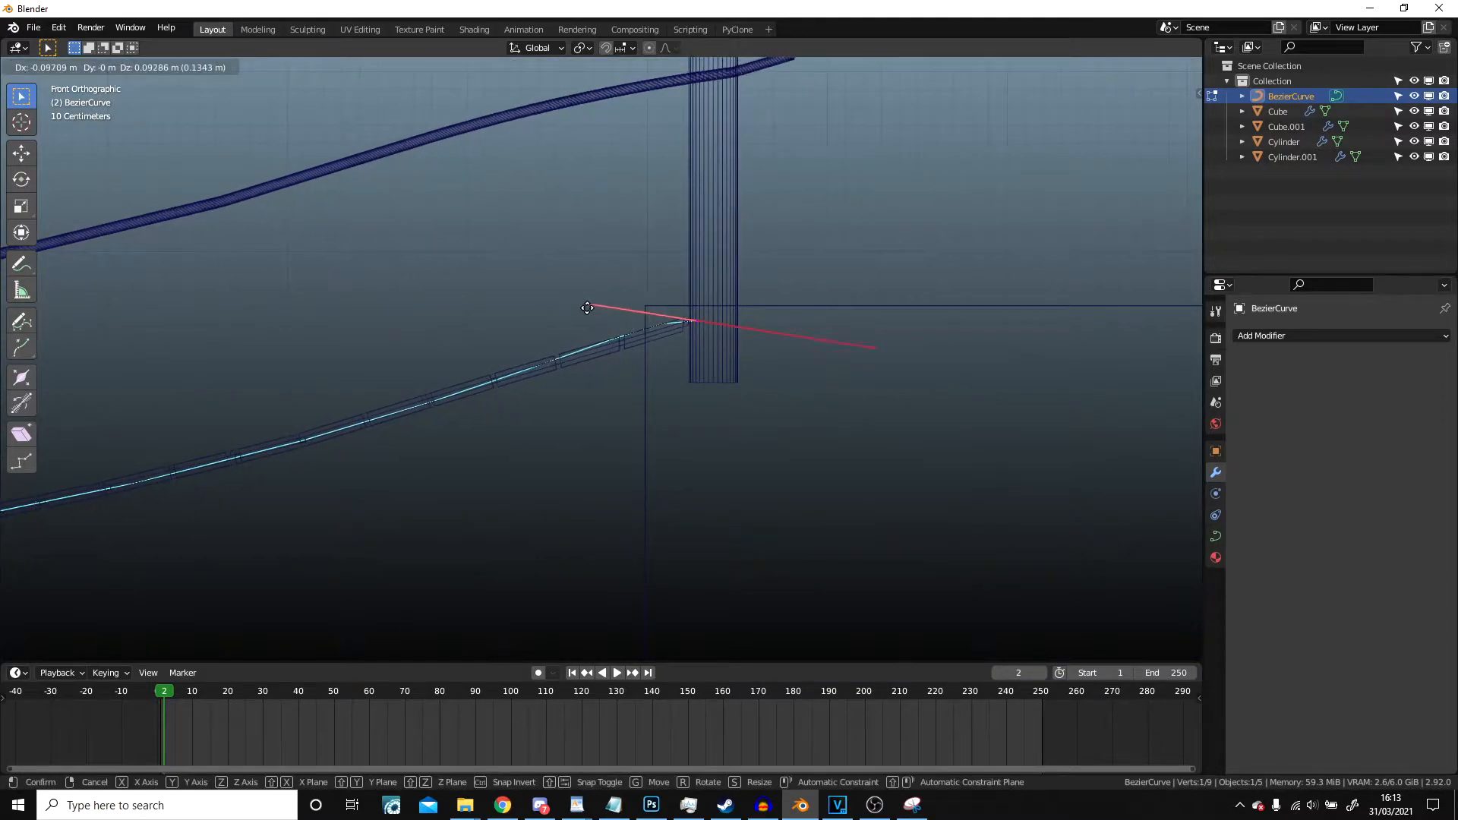
right_click(732, 312)
key(g)
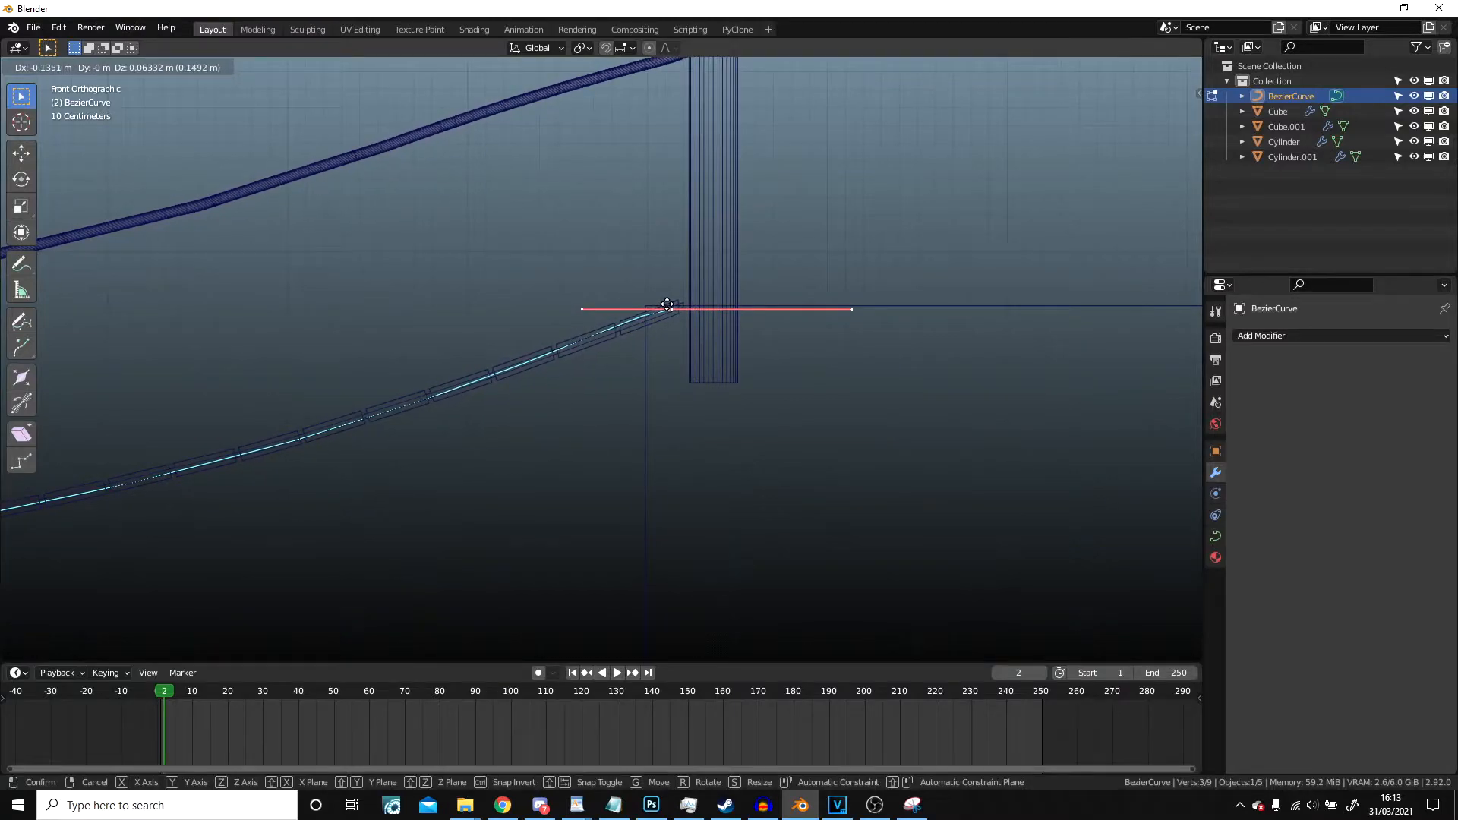
click(667, 304)
- Scale the whole rope segment down slightly in Edit Mode so the rope ends reach the posts, then deselect it in Object Mode
scroll(666, 304, down, 6)
shift+middle_drag(502, 489, 1040, 145)
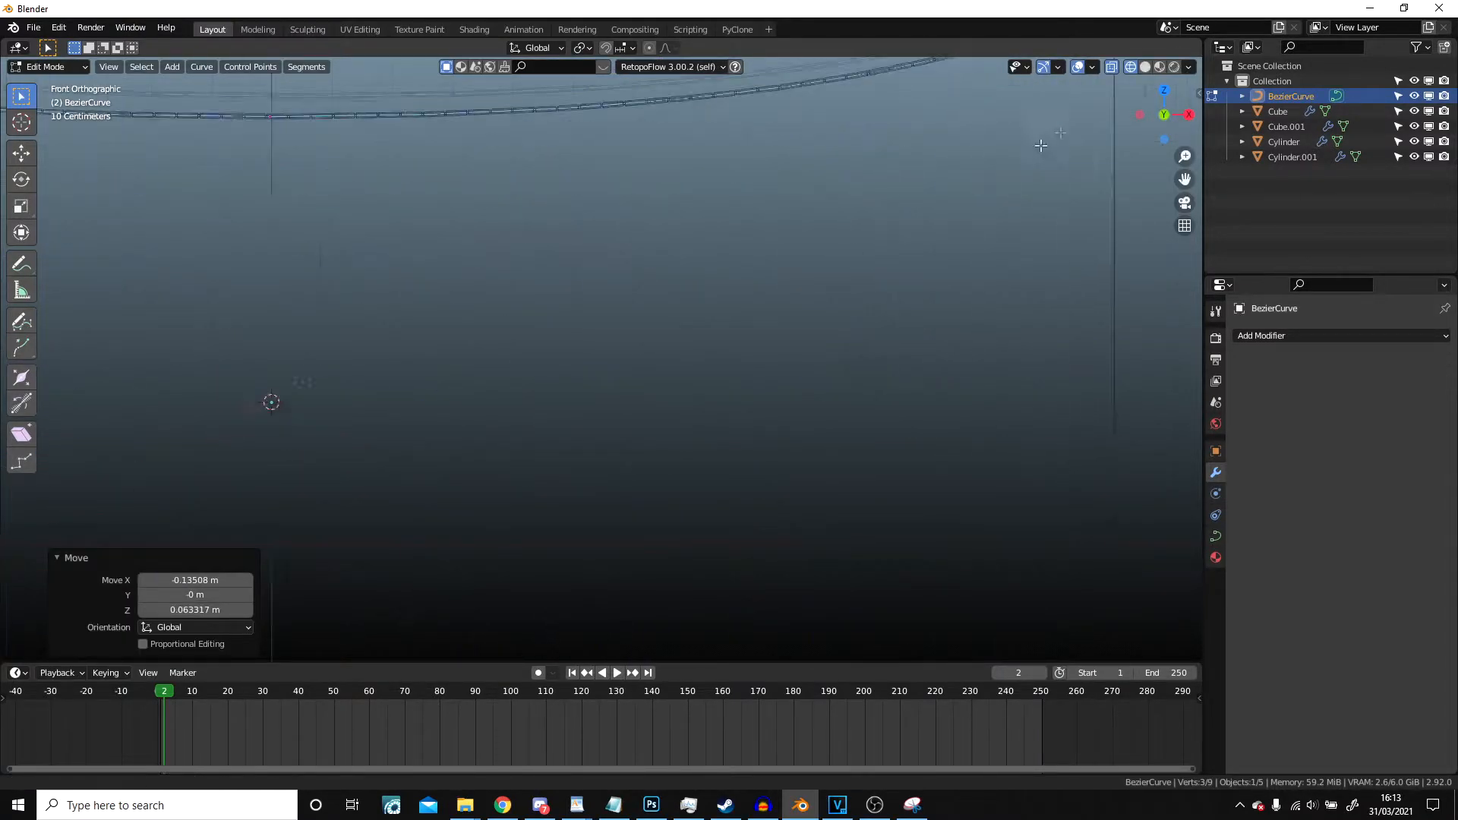
click(612, 168)
key(Tab)
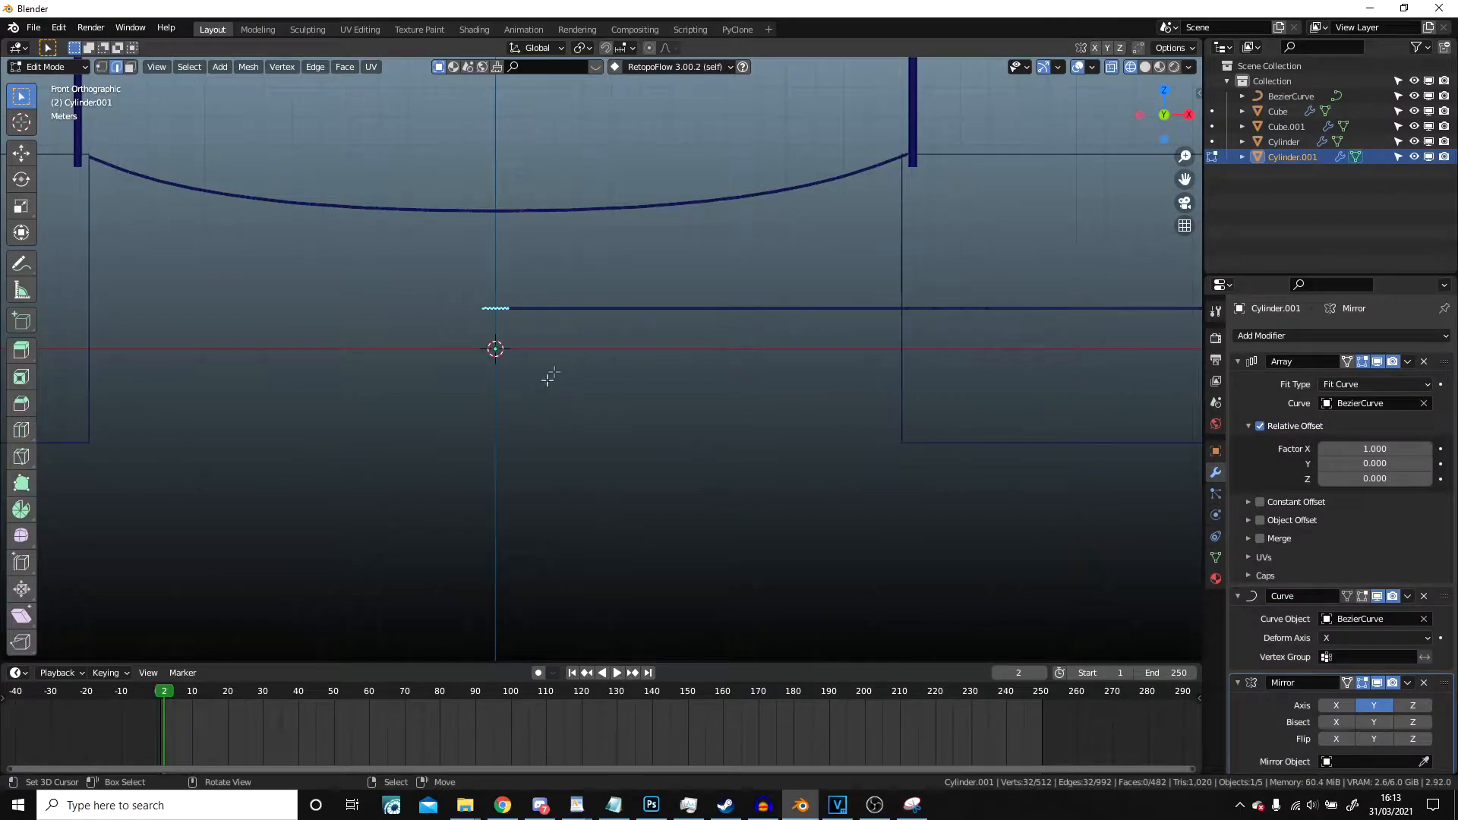
scroll(596, 328, up, 8)
key(s)
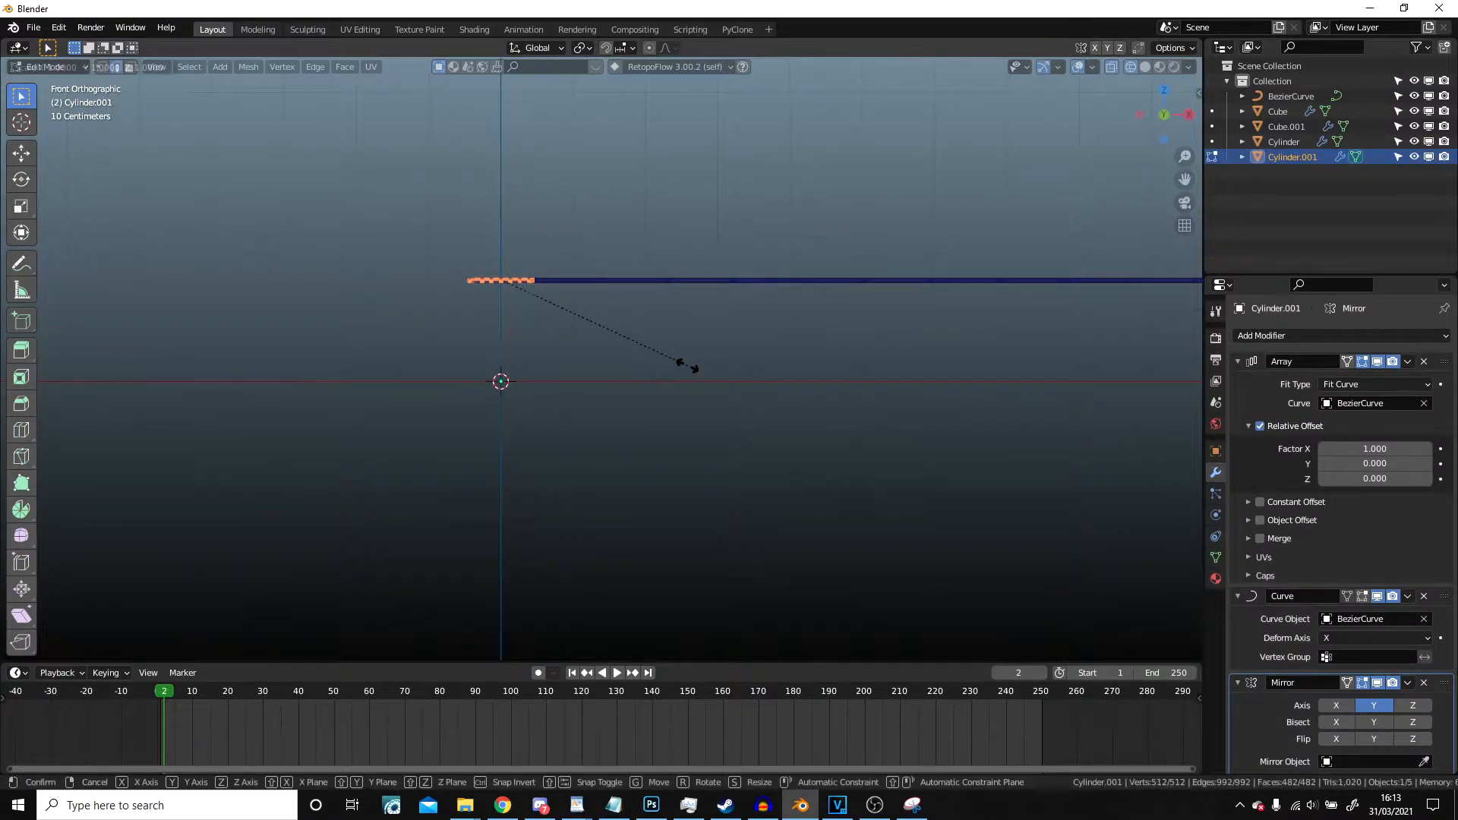
click(648, 351)
key(Tab)
scroll(649, 354, down, 6)
shift+middle_drag(782, 209, 772, 235)
key(alt+a)
- Move the post's mesh about 0.1 m along X in Edit Mode so it meets the rope's end
scroll(772, 235, down, 3)
shift+middle_drag(657, 305, 898, 434)
scroll(672, 399, up, 7)
ctrl+scroll(675, 388, up, 3)
scroll(494, 406, up, 3)
click(379, 344)
key(Tab)
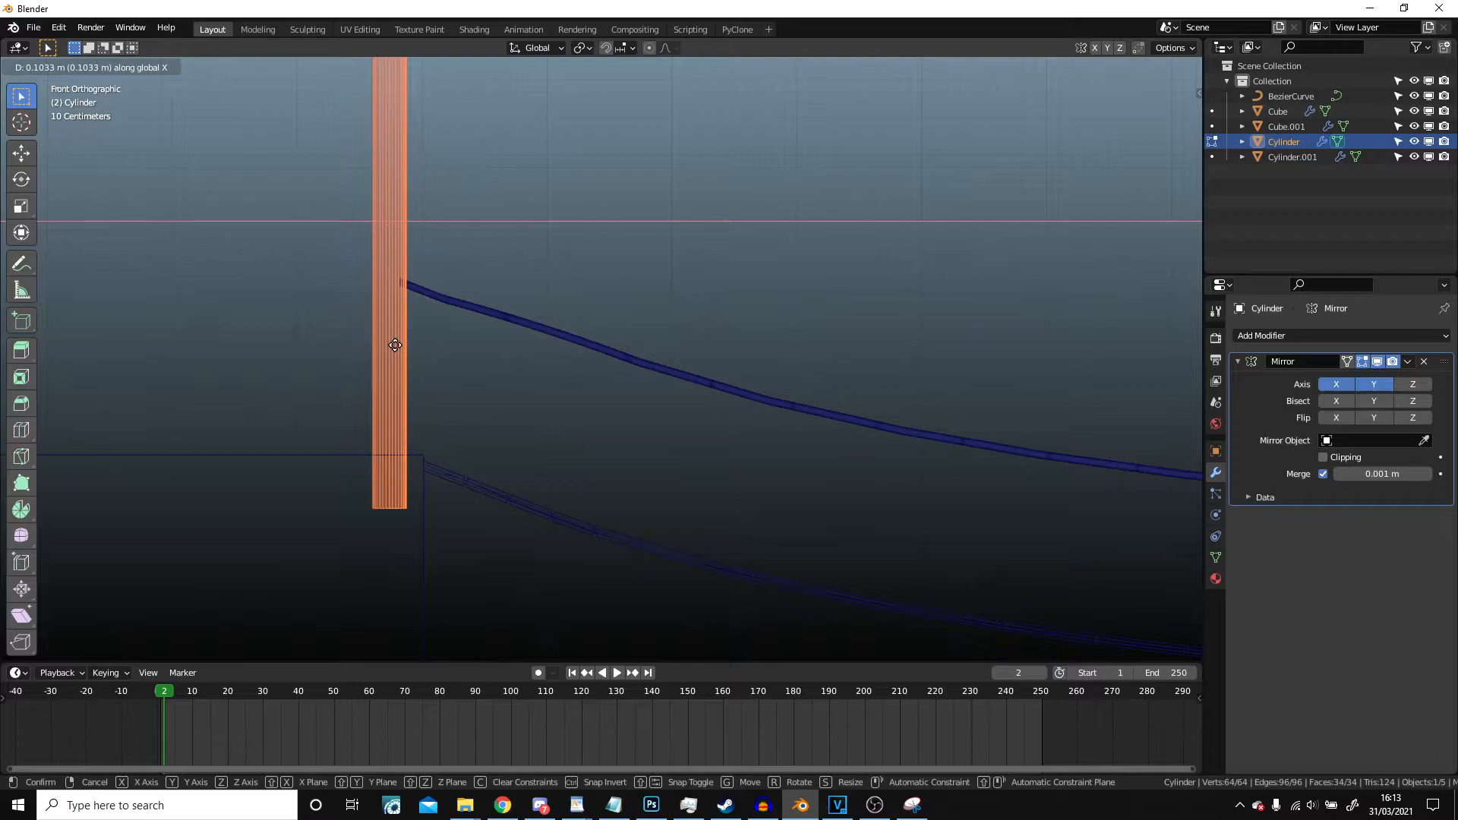
click(396, 345)
key(Tab)
- Check the opposite post, deselect everything and switch the viewport back to Solid shading
scroll(445, 343, down, 6)
scroll(445, 344, up, 1)
mouse_move(870, 372)
shift+middle_down()
mouse_move(30, 361)
mouse_move(782, 377)
mouse_move(795, 364)
mouse_move(710, 364)
shift+middle_up()
scroll(876, 371, up, 6)
scroll(782, 360, up, 2)
key(alt+a)
scroll(782, 358, down, 7)
key(z)
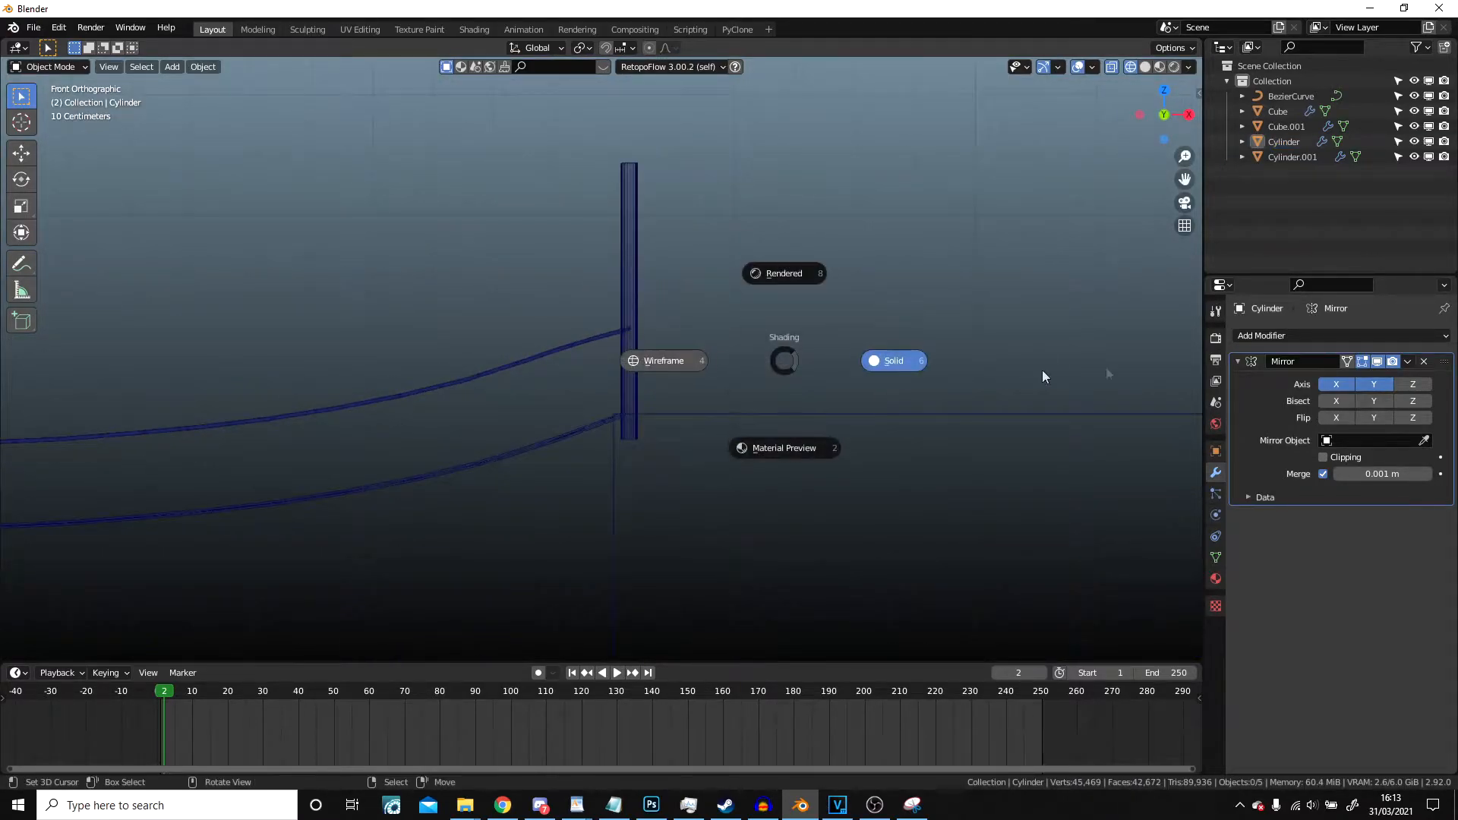
click(1042, 370)
- Add a cylinder mesh and thin it in Edit Mode by scaling X and Y by -0.057, leaving Z unscaled
scroll(618, 339, down, 8)
scroll(818, 304, up, 5)
shift+middle_drag(524, 345, 663, 386)
scroll(782, 384, up, 3)
key(shift+a)
mouse_move(663, 386)
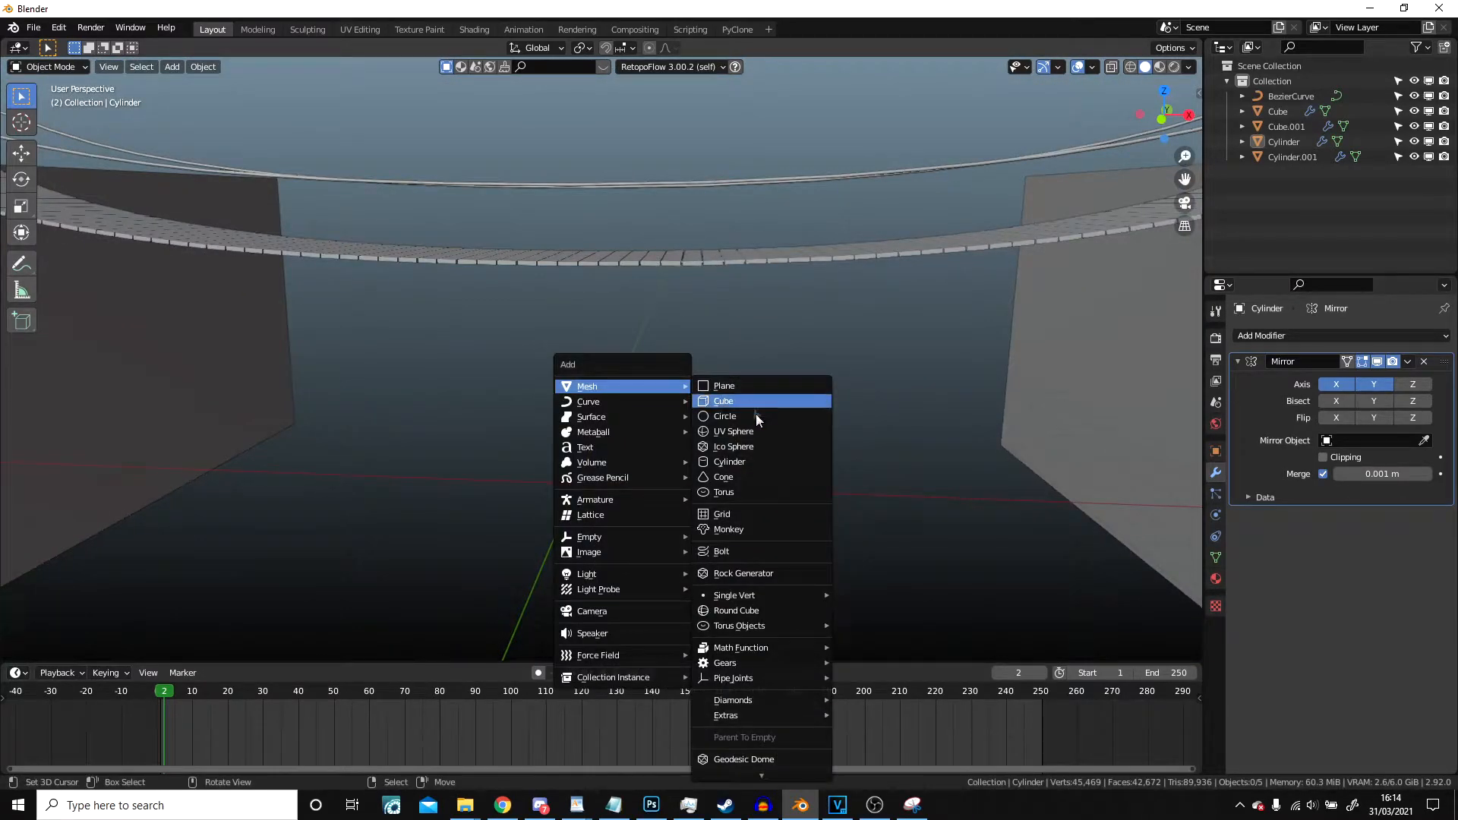
click(762, 463)
key(Tab)
middle_drag(803, 547, 901, 462)
key(s)
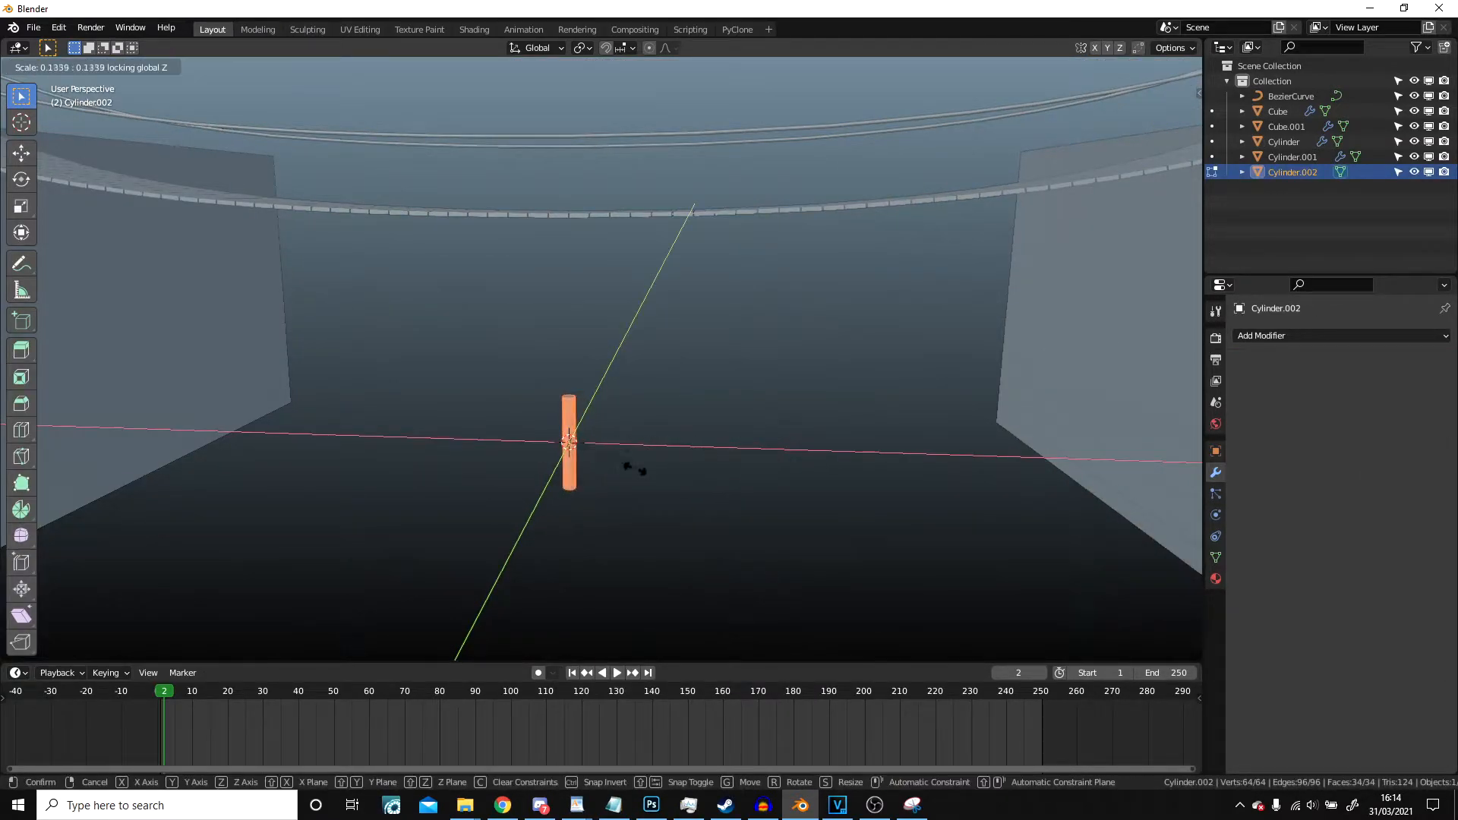
click(618, 420)
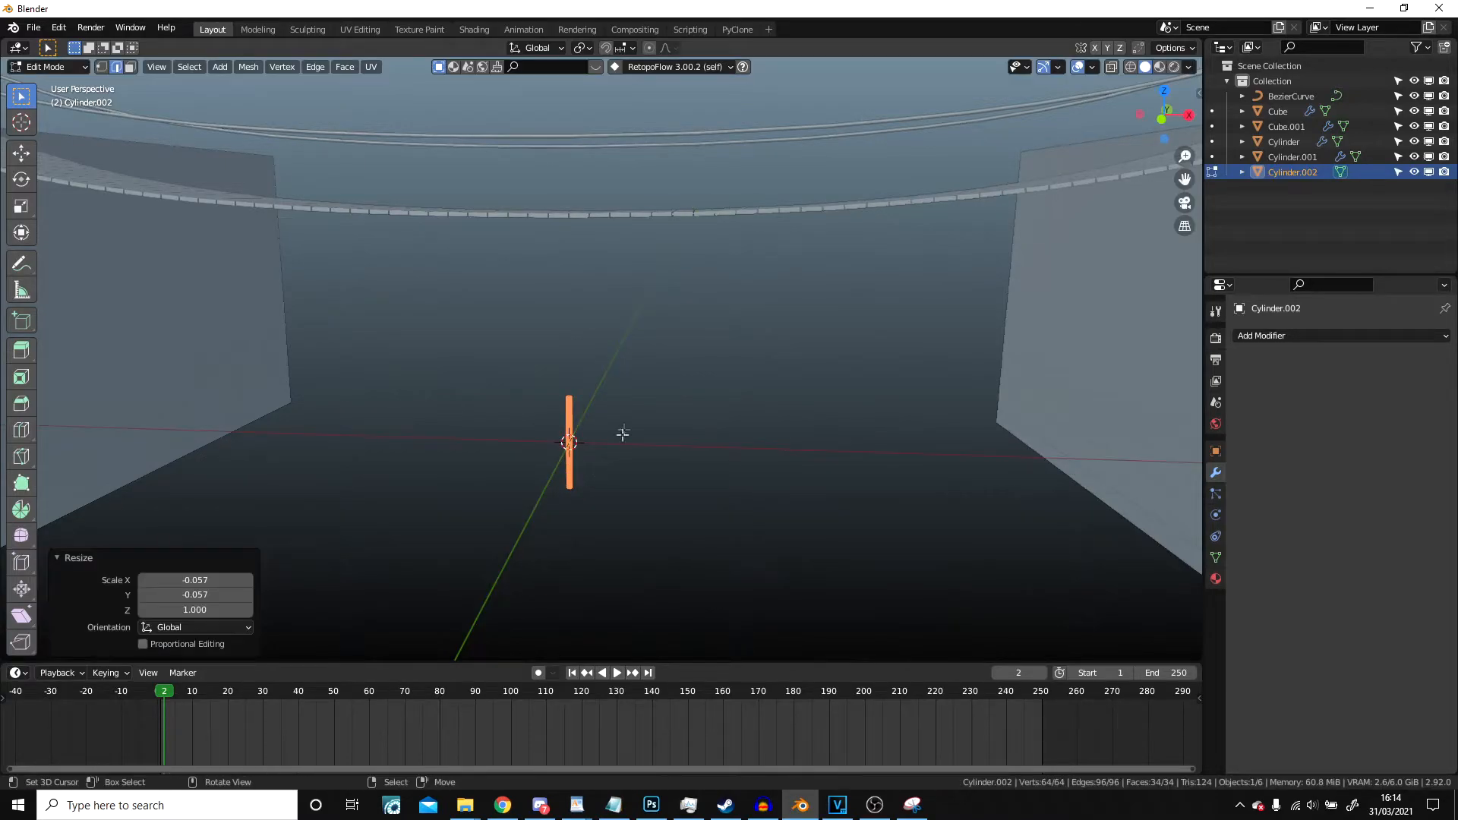
- Move the thin cylinder's mesh along Y in wireframe top view onto the handrail rope's line, then restore Solid shading and Object Mode
key(KP_7)
click(586, 264)
key(g)
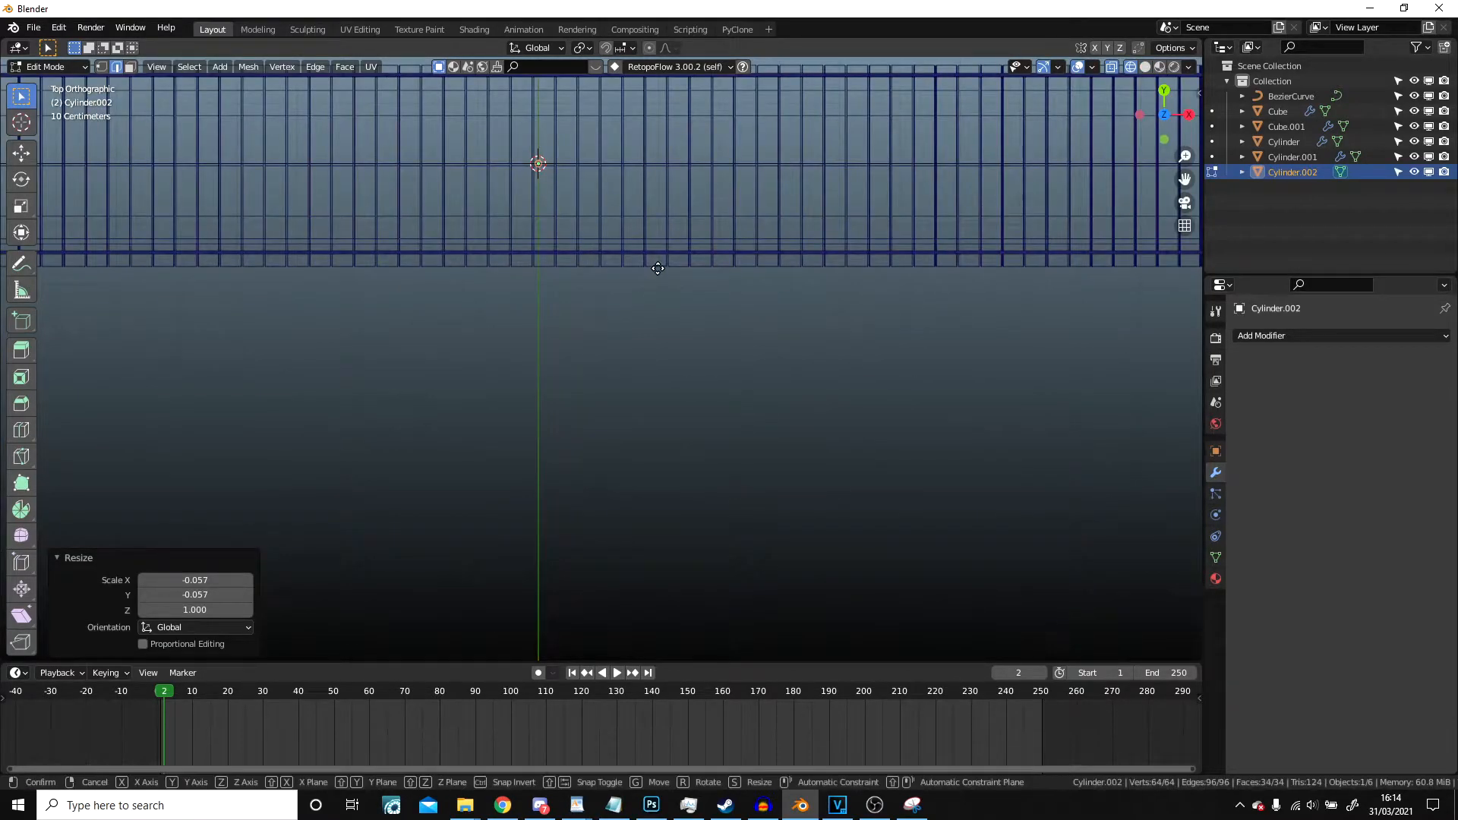
click(659, 356)
click(969, 381)
middle_drag(669, 403, 651, 247)
key(Tab)
- Add an Array modifier to the thin cylinder with Fit Type set to Fit Curve, using BezierCurve
click(1270, 340)
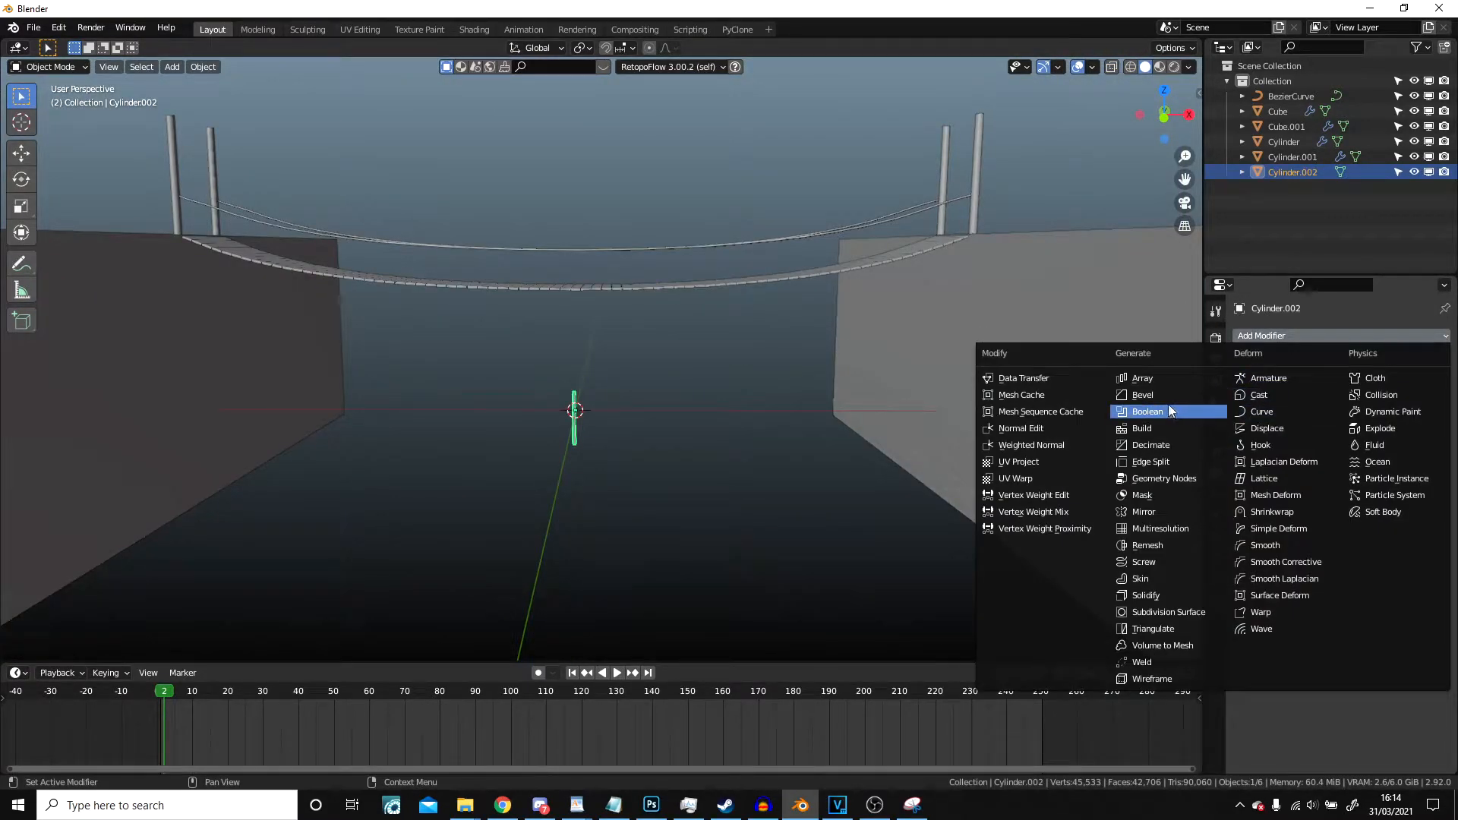
click(1142, 378)
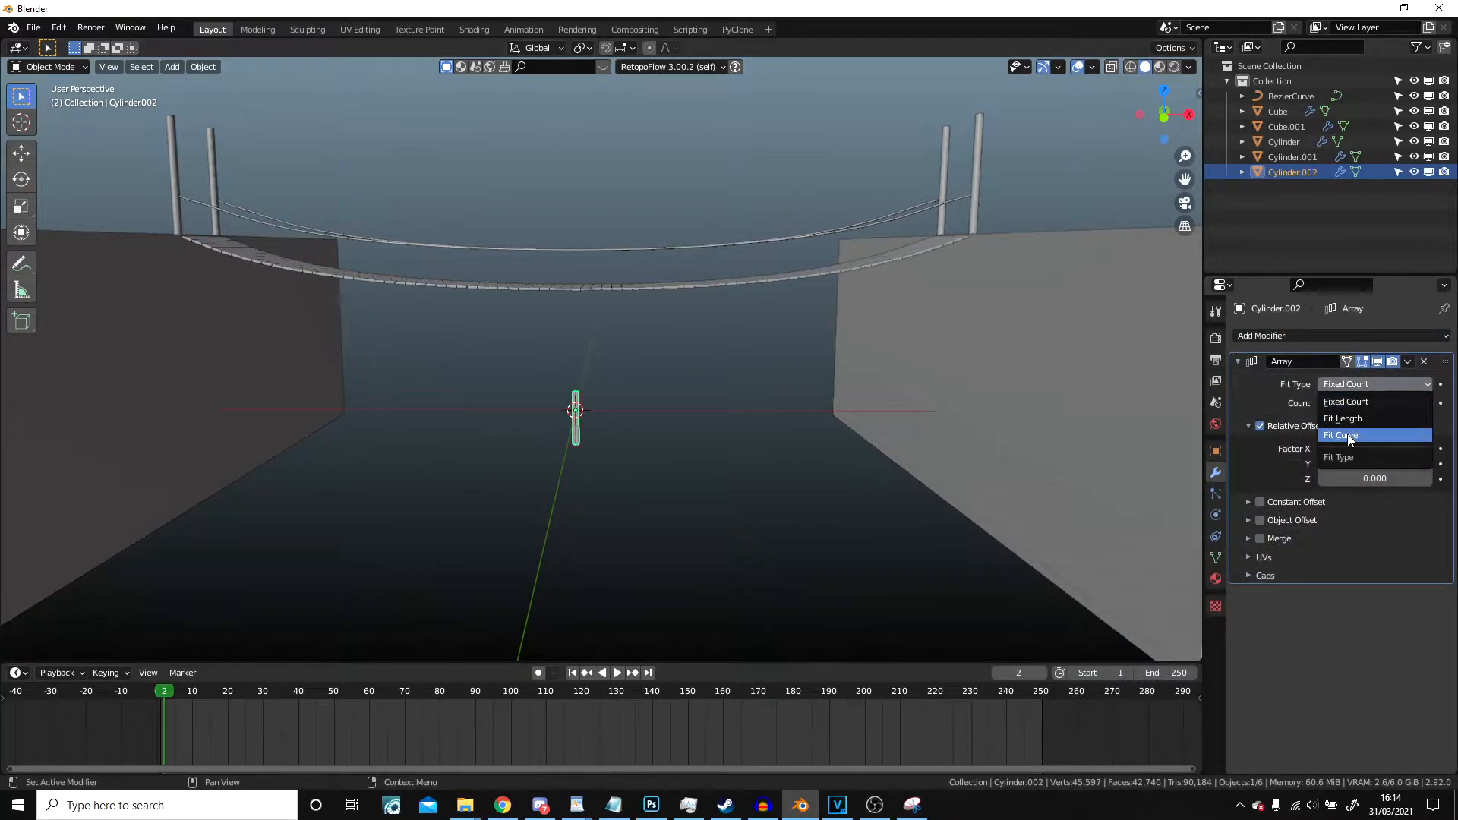
click(1347, 435)
click(1367, 403)
click(1347, 427)
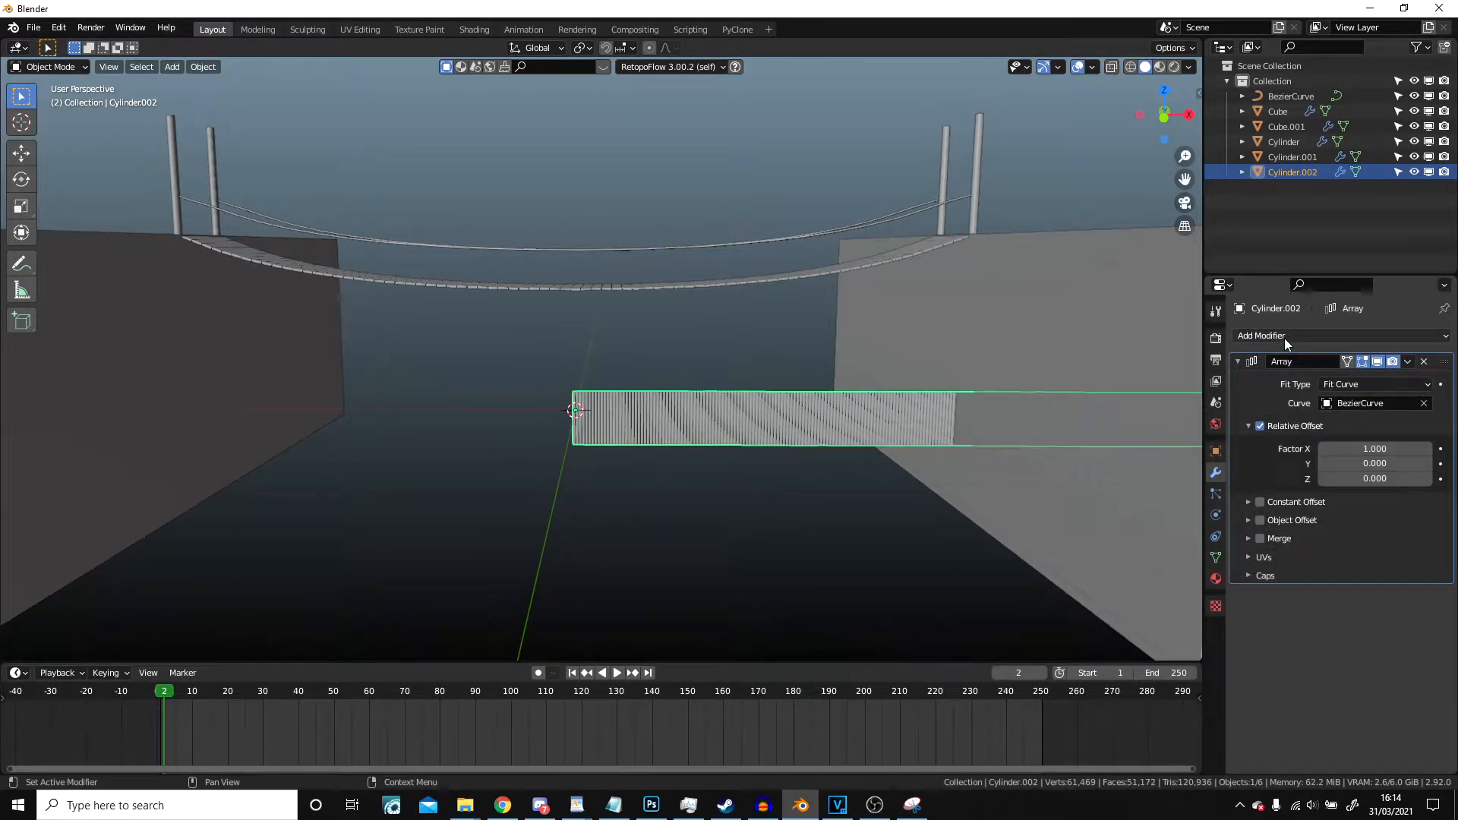
- Add a Curve modifier to the thin cylinder with BezierCurve as its curve object
click(1284, 339)
click(1282, 407)
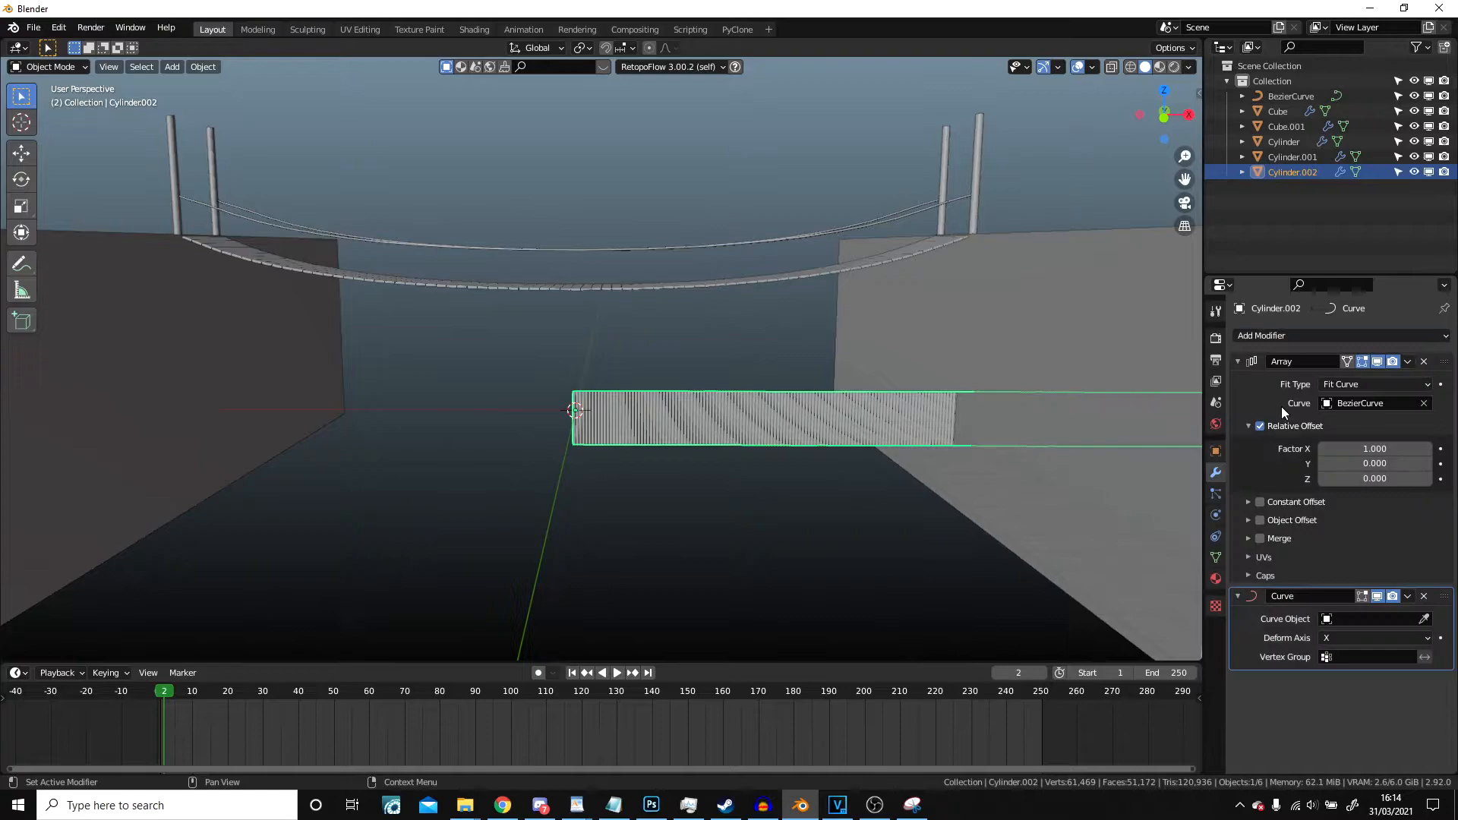
click(1353, 621)
click(1328, 460)
shift+middle_drag(645, 402, 969, 484)
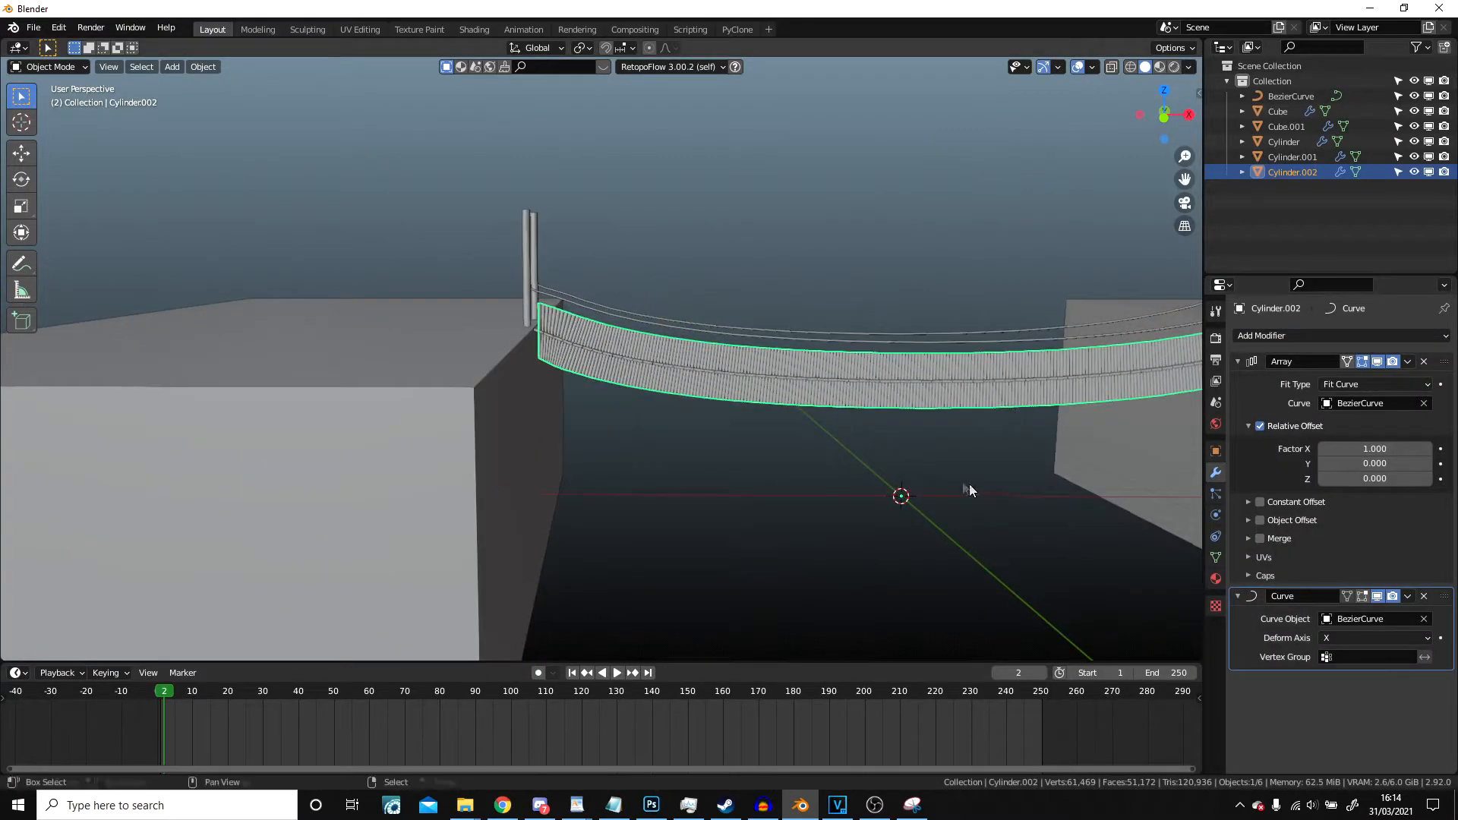
- Raise the thin cylinder's mesh 1 m along Z in Edit Mode so the arrayed verticals stand on the planks
scroll(817, 453, up, 6)
shift+middle_drag(600, 424, 691, 425)
key(Tab)
shift+middle_drag(898, 457, 359, 149)
shift+middle_drag(750, 303, 676, 225)
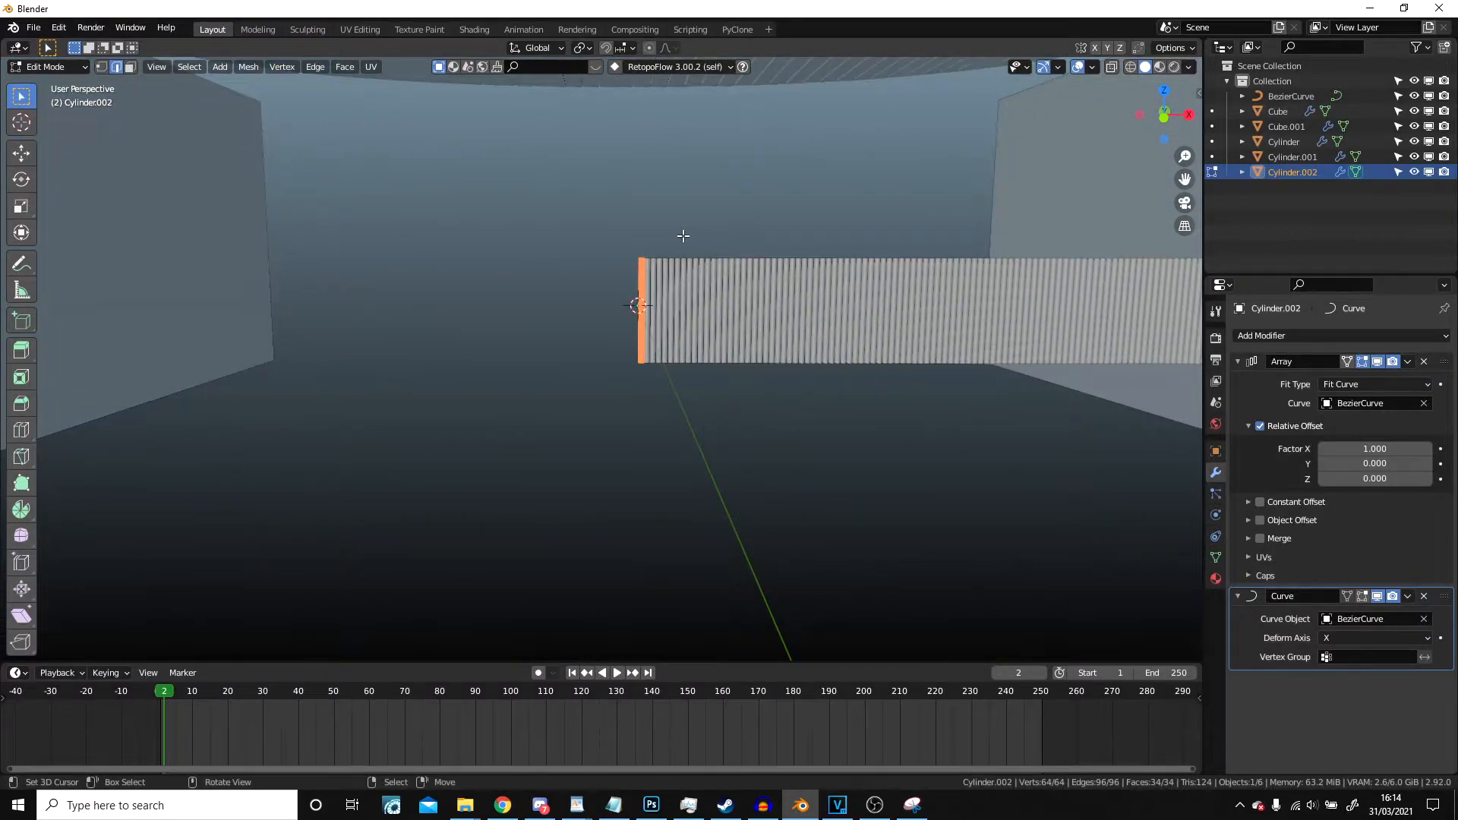
key(KP_1)
key(z)
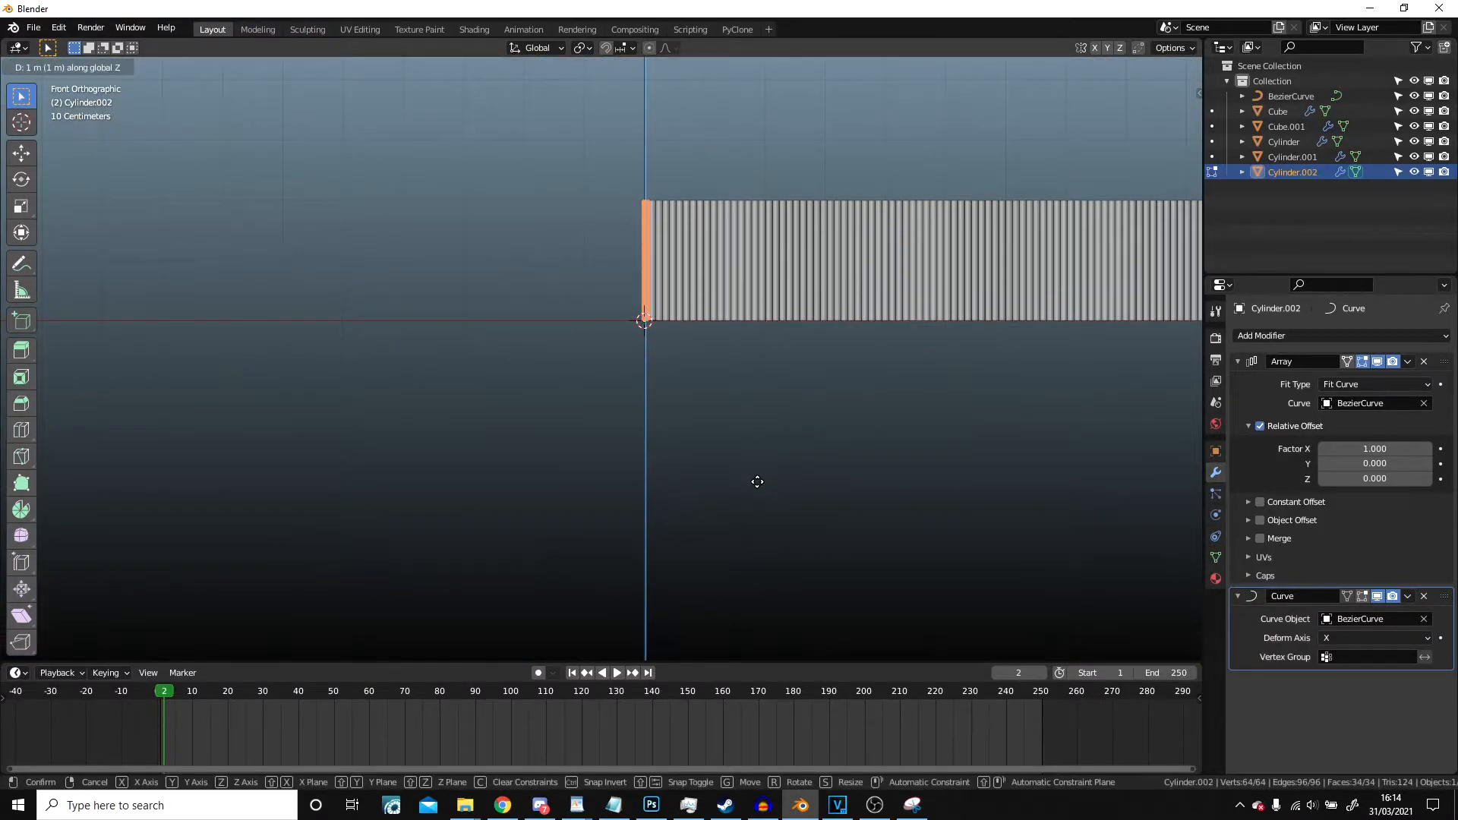
click(758, 481)
scroll(719, 459, down, 4)
middle_drag(703, 377, 754, 459)
key(Tab)
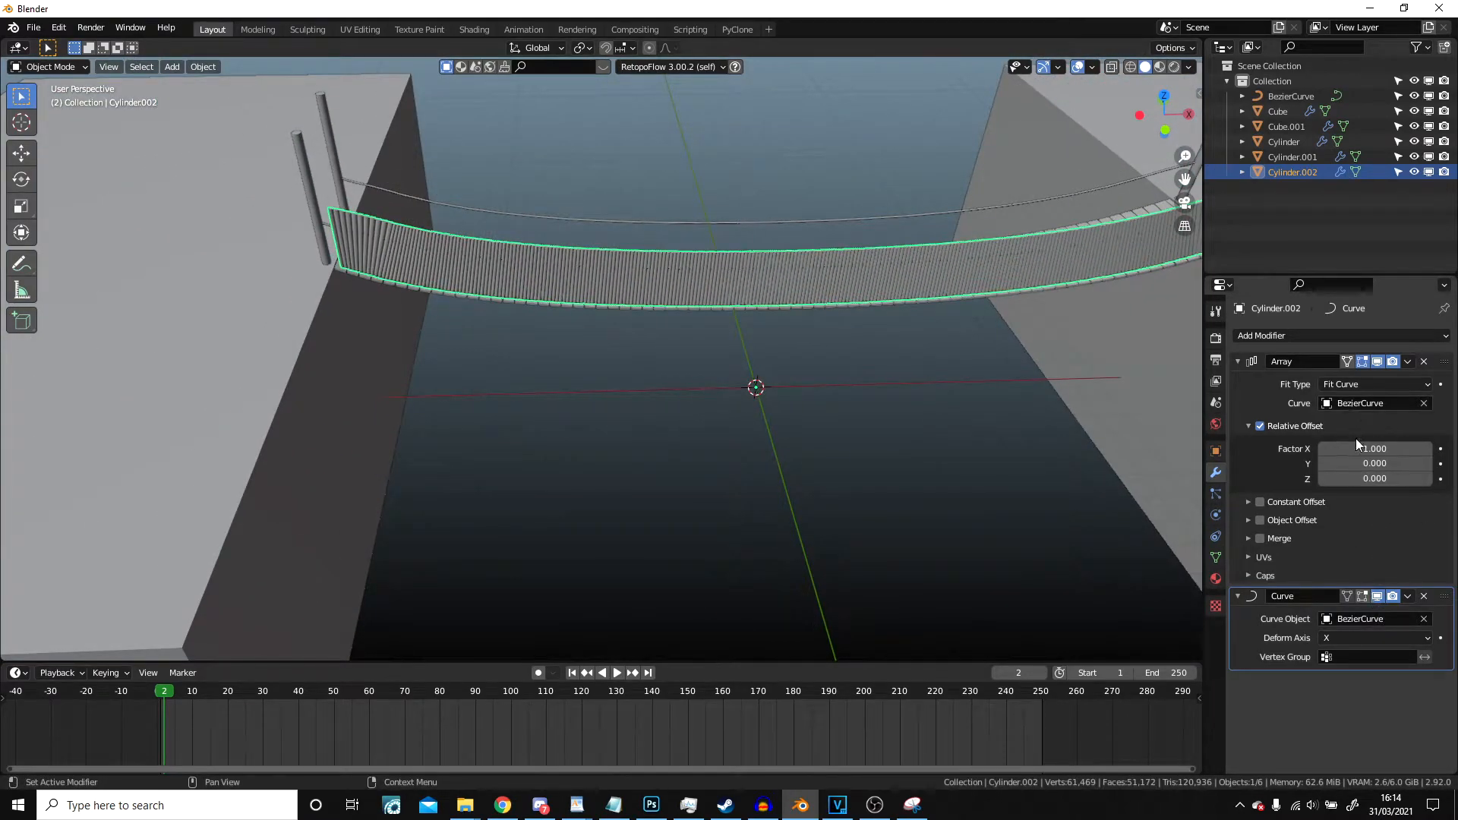
- Set the Array modifier's relative offset Factor X to 5.300 to space out the vertical ropes
click(1428, 450)
click(1428, 450)
click(1429, 451)
click(1428, 450)
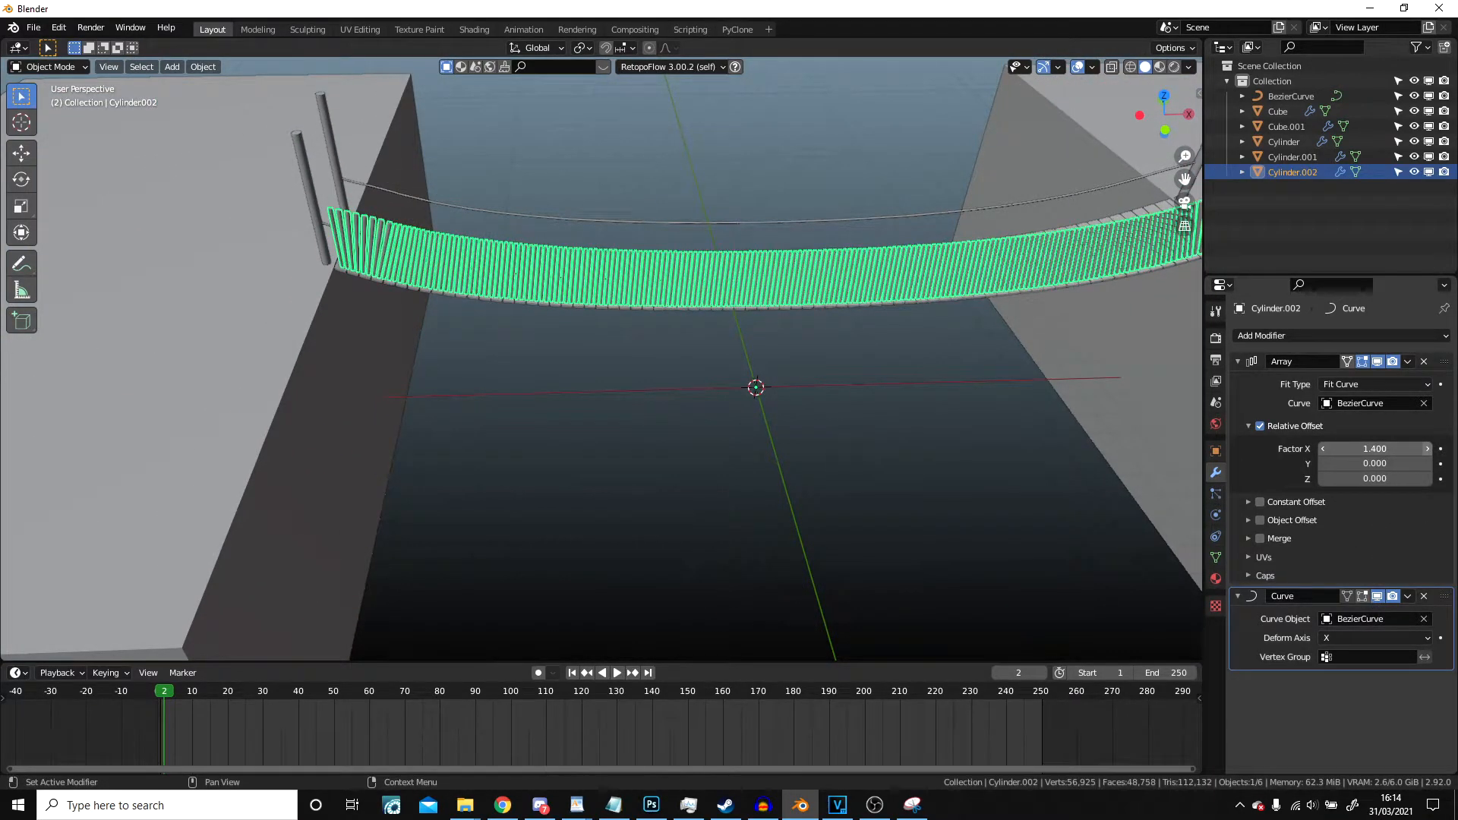
click(1428, 450)
drag(1374, 449, 1443, 449)
middle_drag(694, 483, 871, 554)
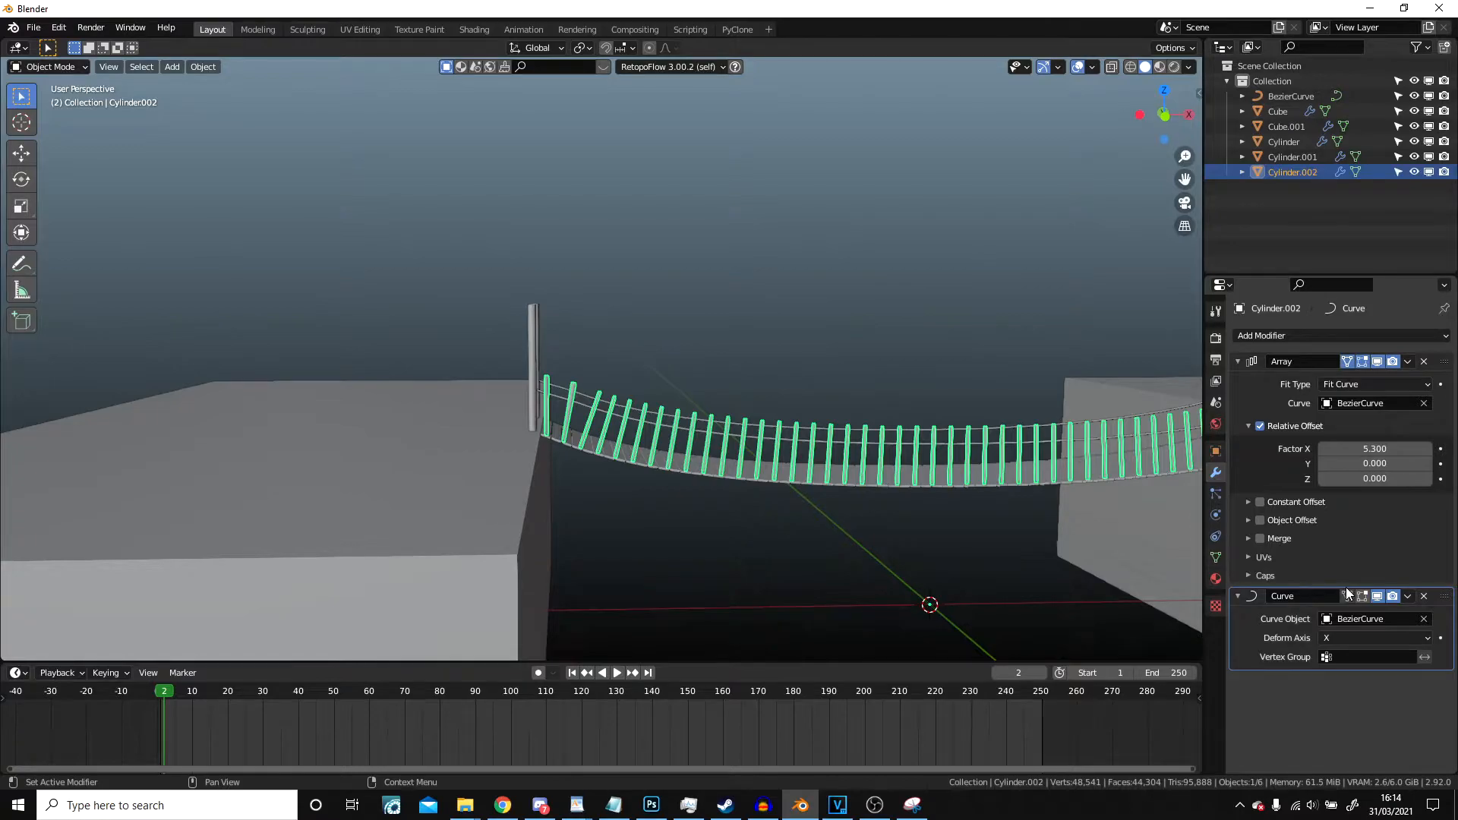
- Enter Edit Mode on the vertical ropes and enable the Curve modifier's Edit Mode and On Cage display
click(1237, 596)
scroll(748, 521, up, 3)
key(Tab)
scroll(742, 494, down, 3)
shift+middle_drag(824, 451, 547, 290)
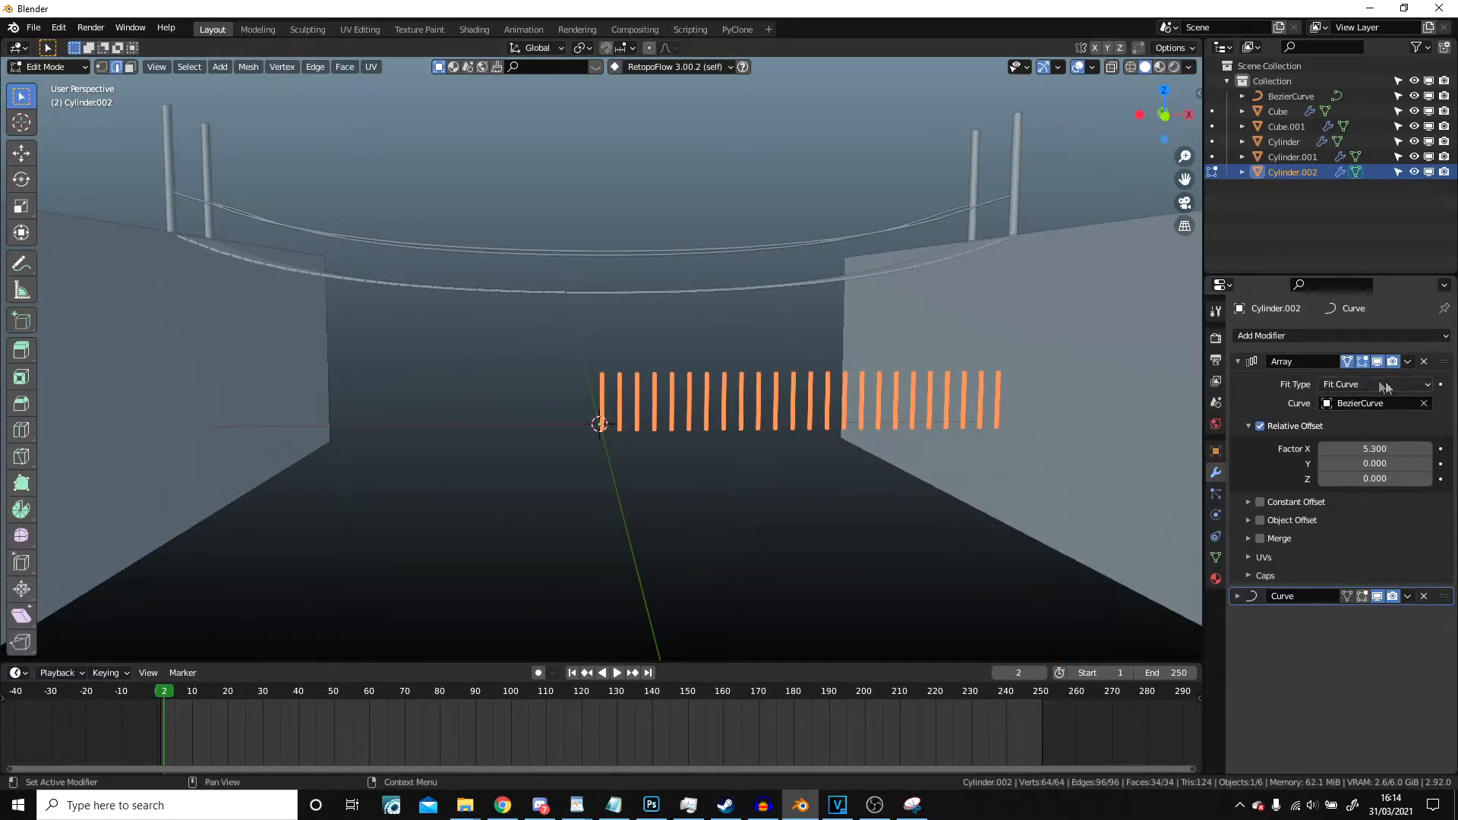
click(1362, 596)
click(1347, 596)
shift+middle_drag(575, 384, 949, 496)
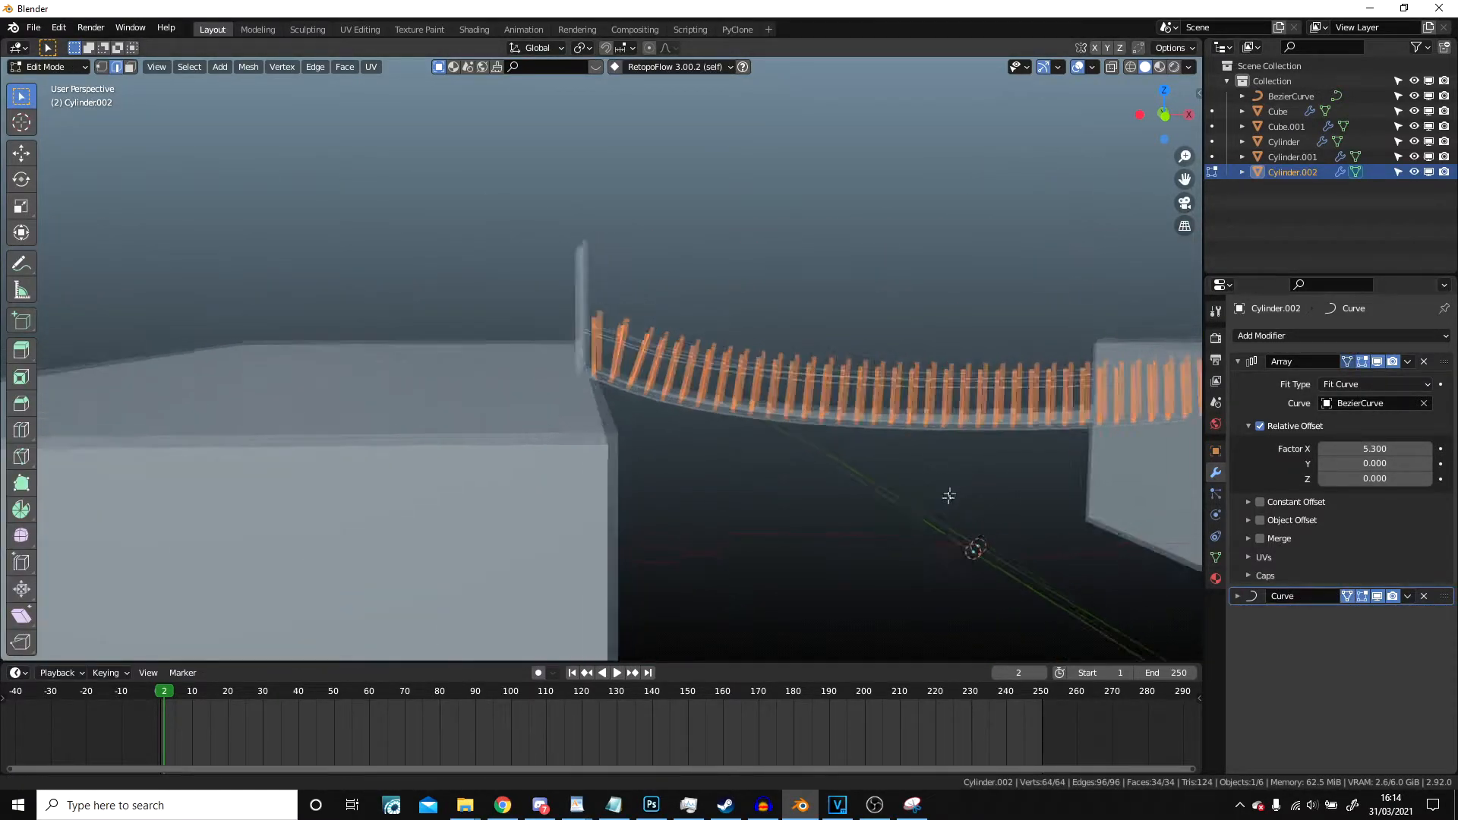
- Select the vertical rope's top face and edge-slide it down to the handrail with a factor of about 0.302
scroll(626, 269, up, 4)
scroll(627, 269, up, 2)
click(130, 67)
scroll(494, 227, up, 3)
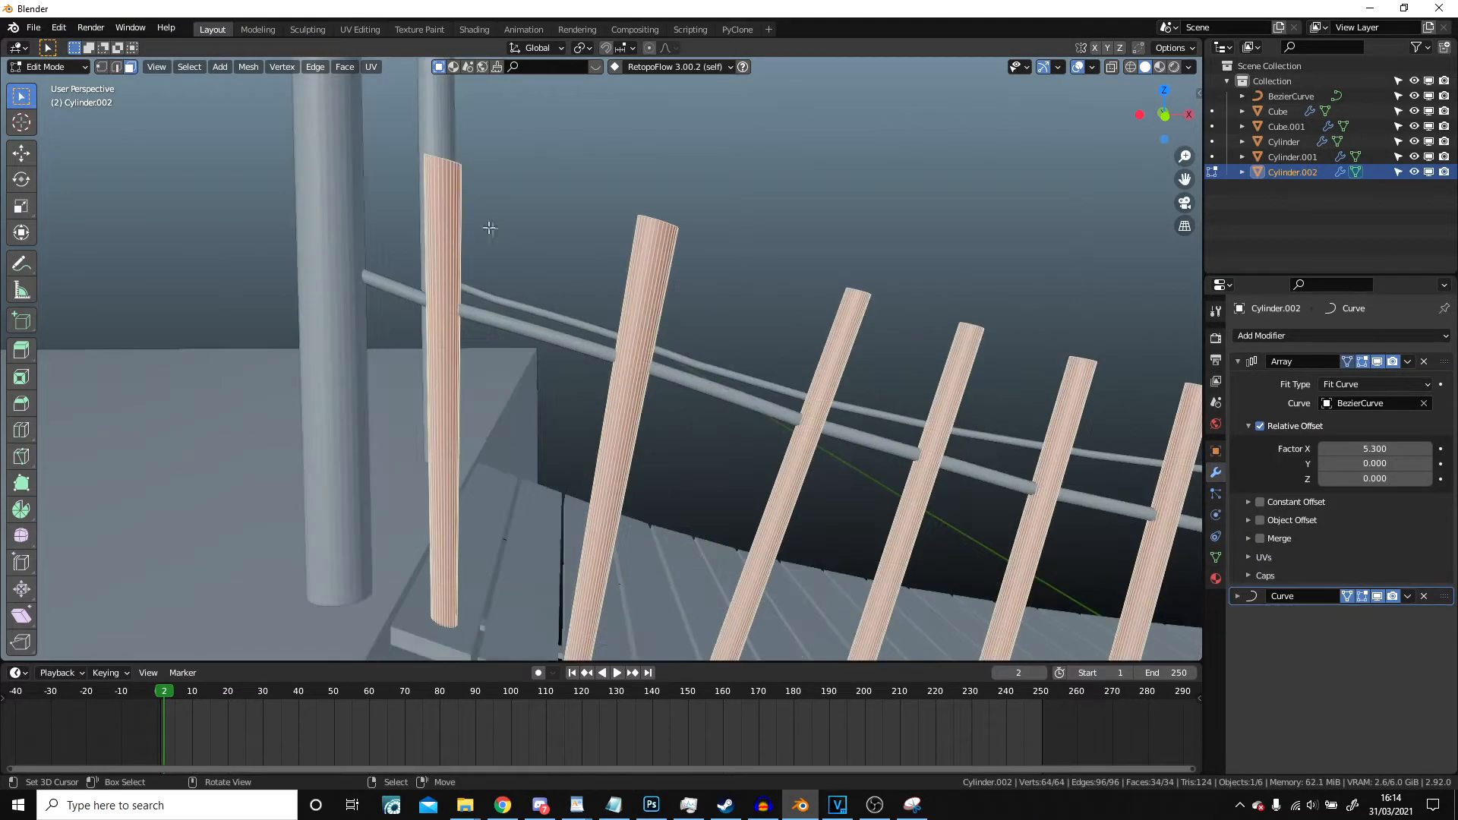
scroll(530, 250, up, 2)
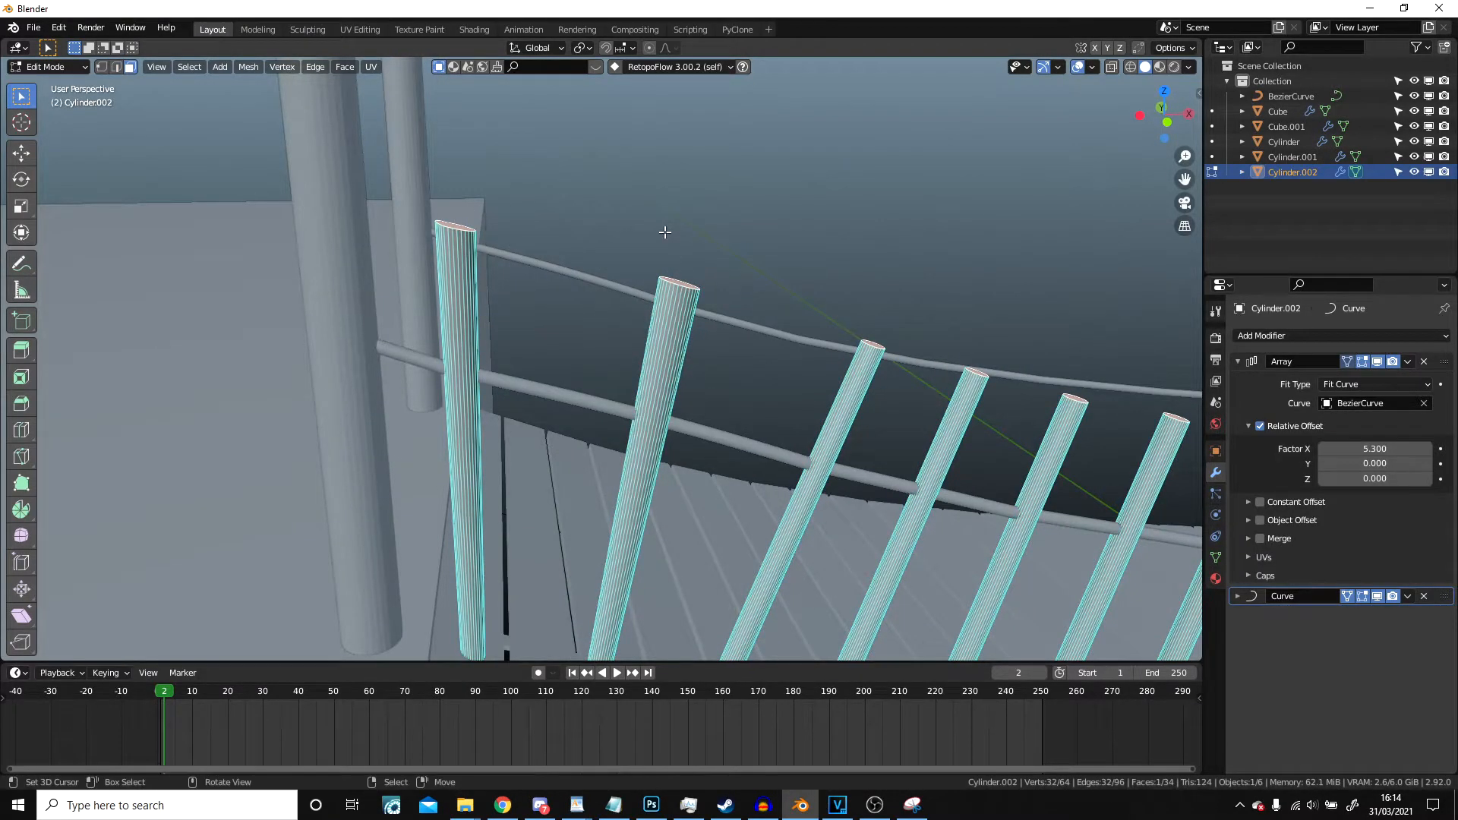
middle_drag(666, 231, 663, 235)
key(g)
key(g)
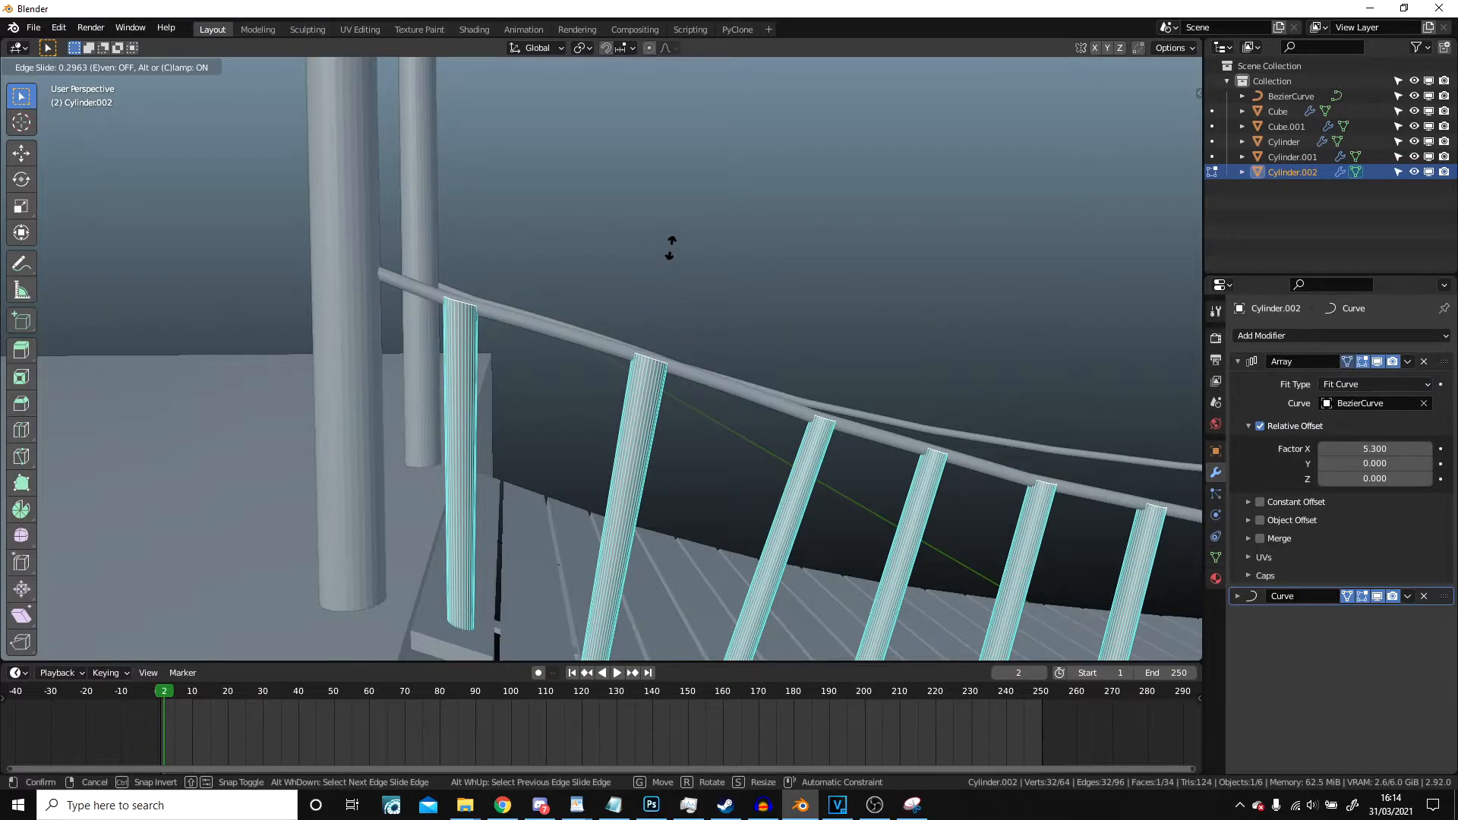
click(669, 250)
- Examine how the tops of the vertical ropes meet the handrail at both ends of the bridge
middle_drag(669, 250, 295, 251)
scroll(294, 250, up, 4)
shift+middle_drag(1060, 209, 1097, 329)
scroll(1096, 328, down, 6)
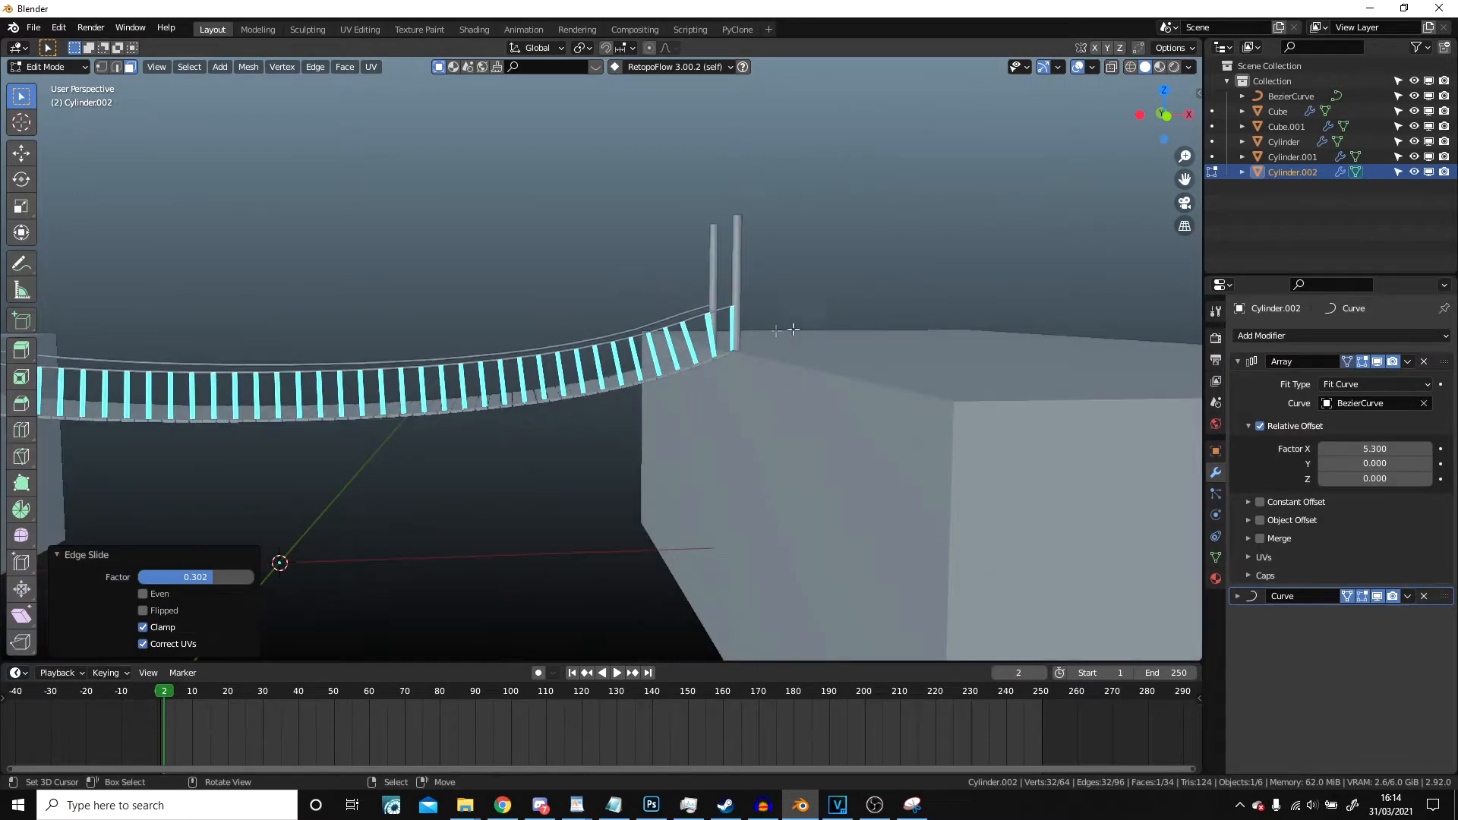
key(Tab)
scroll(583, 369, down, 3)
middle_drag(435, 416, 800, 348)
scroll(689, 359, up, 6)
key(alt+a)
scroll(682, 381, up, 3)
shift+middle_drag(580, 235, 648, 333)
- Return to Edit Mode on the vertical ropes and turn off the Curve modifier's On Cage display
key(Tab)
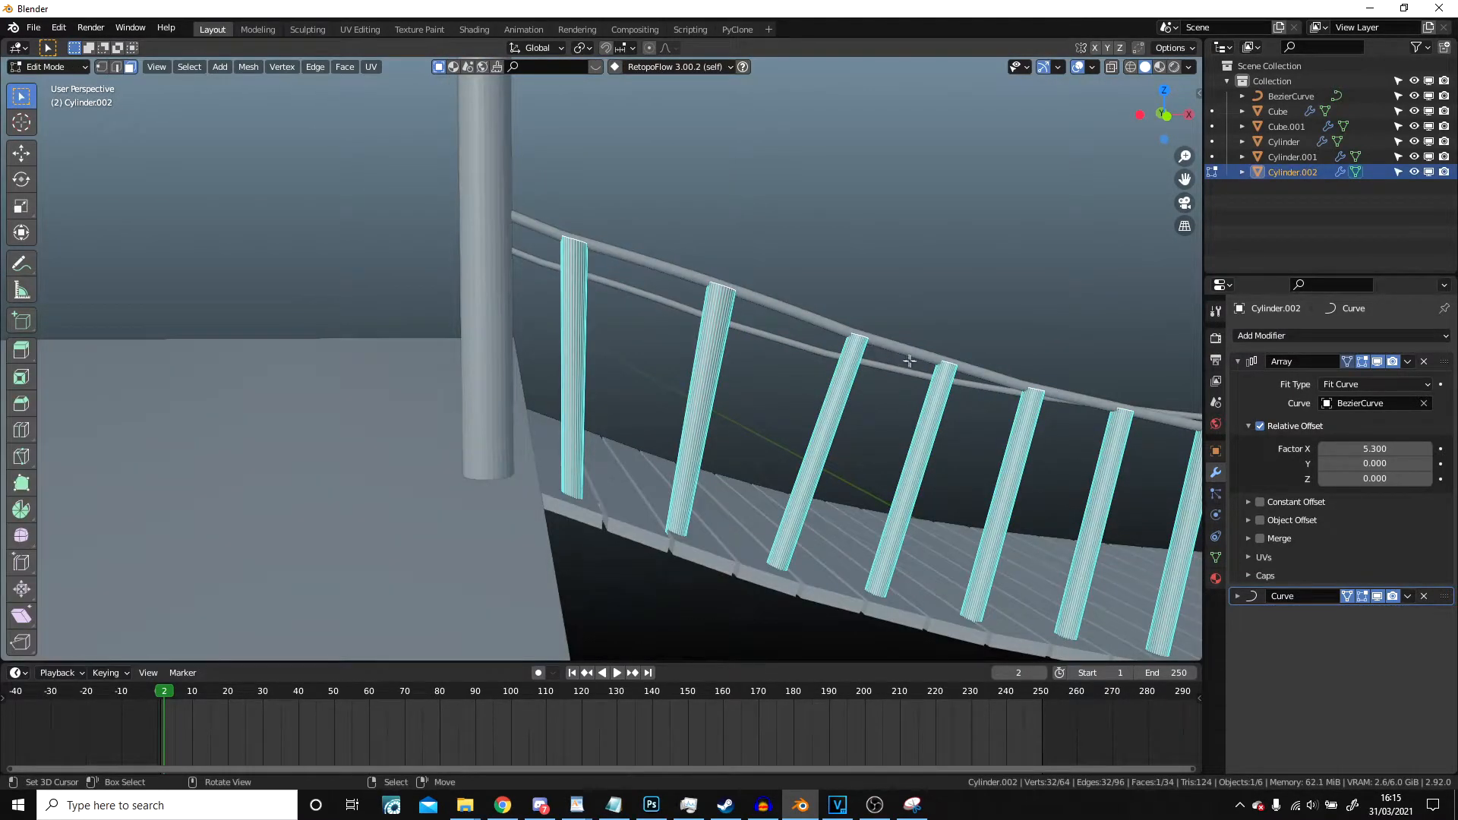
scroll(965, 393, down, 5)
click(1345, 596)
- Thin the vertical rope by scaling its whole mesh down in X and Y while keeping its height, and return to Object Mode
scroll(1093, 478, down, 5)
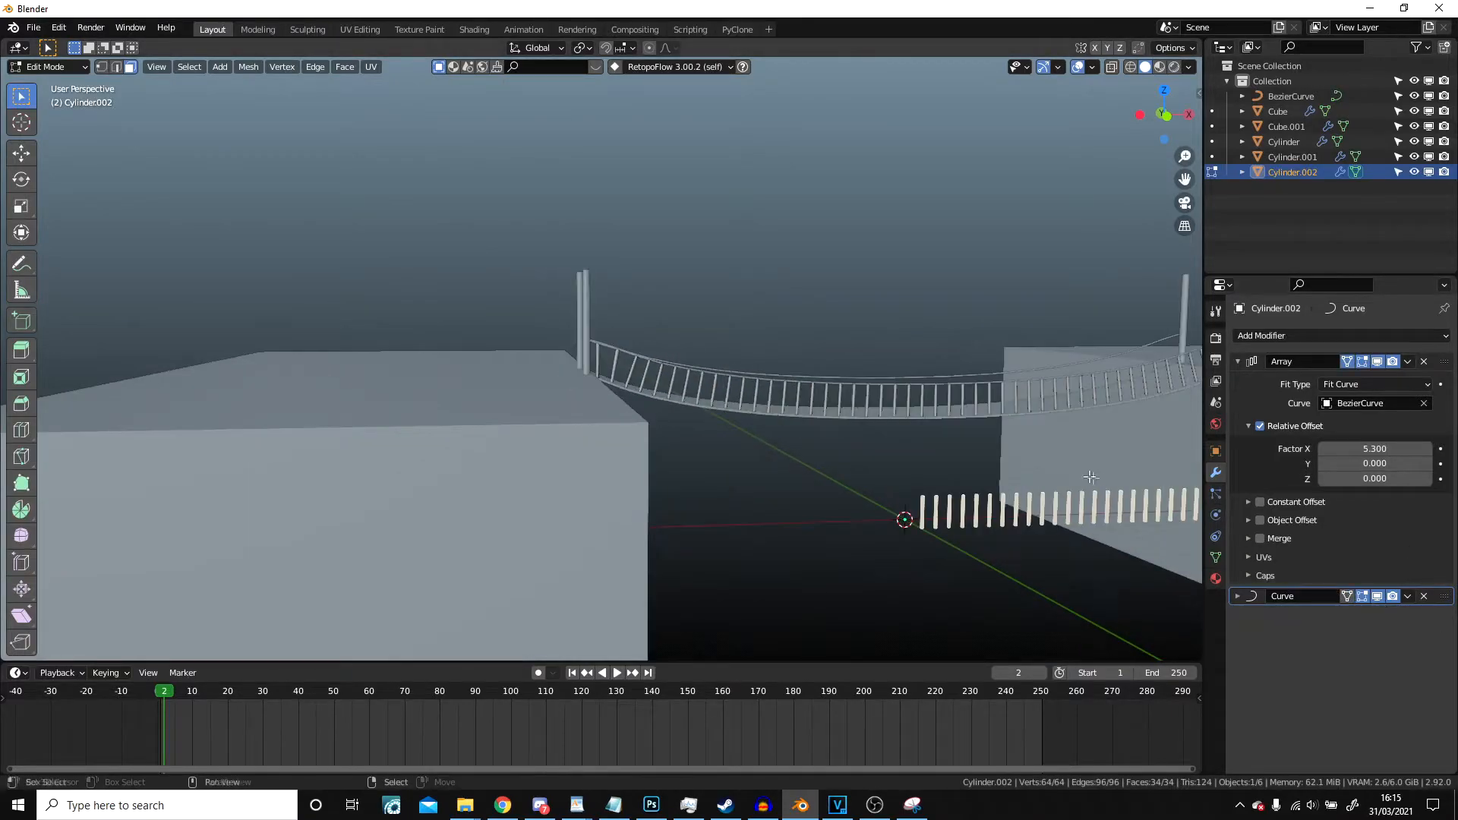
shift+middle_drag(1094, 478, 625, 266)
scroll(625, 267, up, 6)
shift+middle_drag(776, 464, 1071, 585)
scroll(890, 463, up, 4)
shift+middle_drag(890, 464, 934, 316)
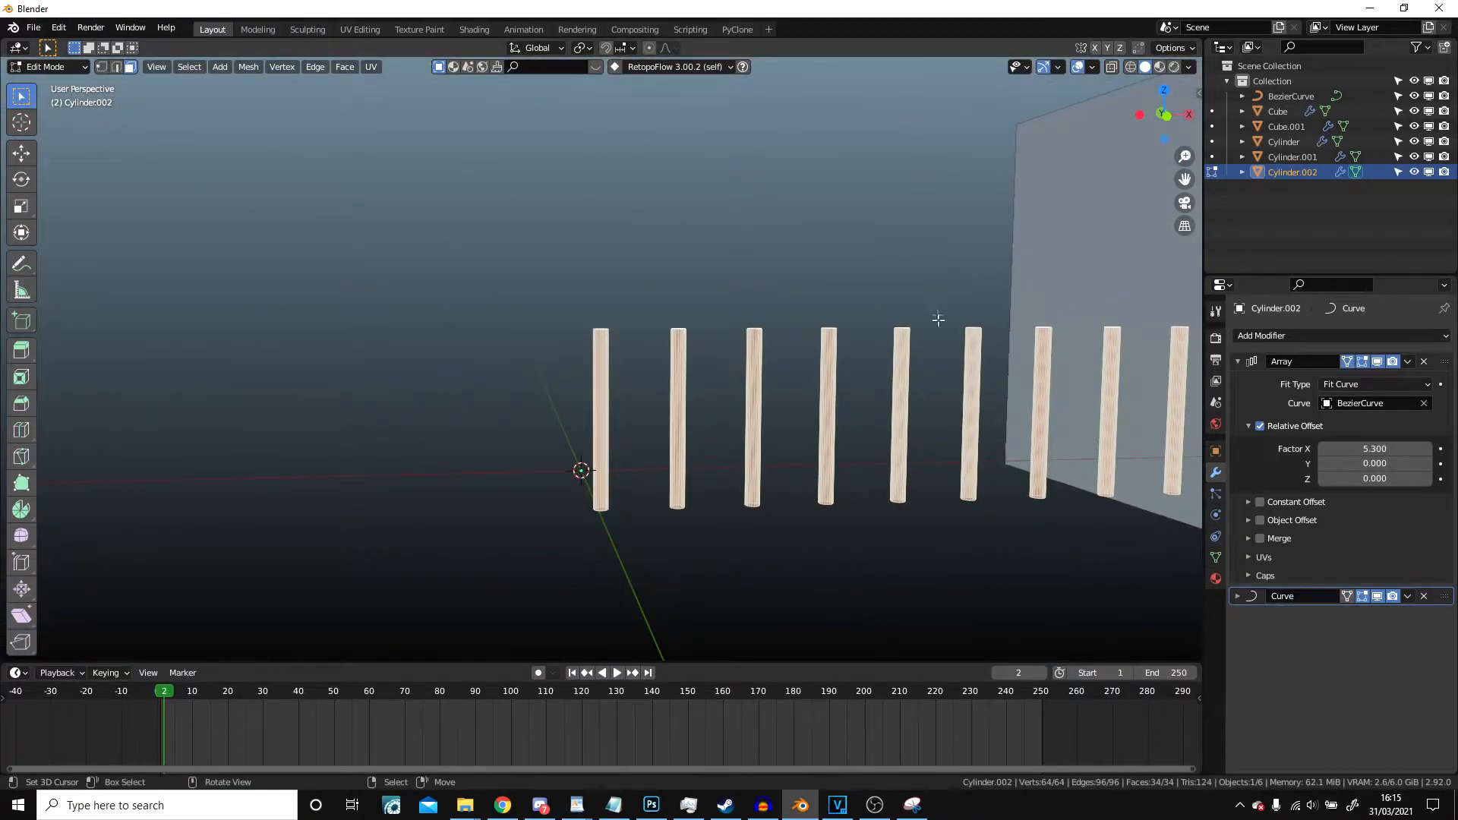
key(s)
key(shift+z)
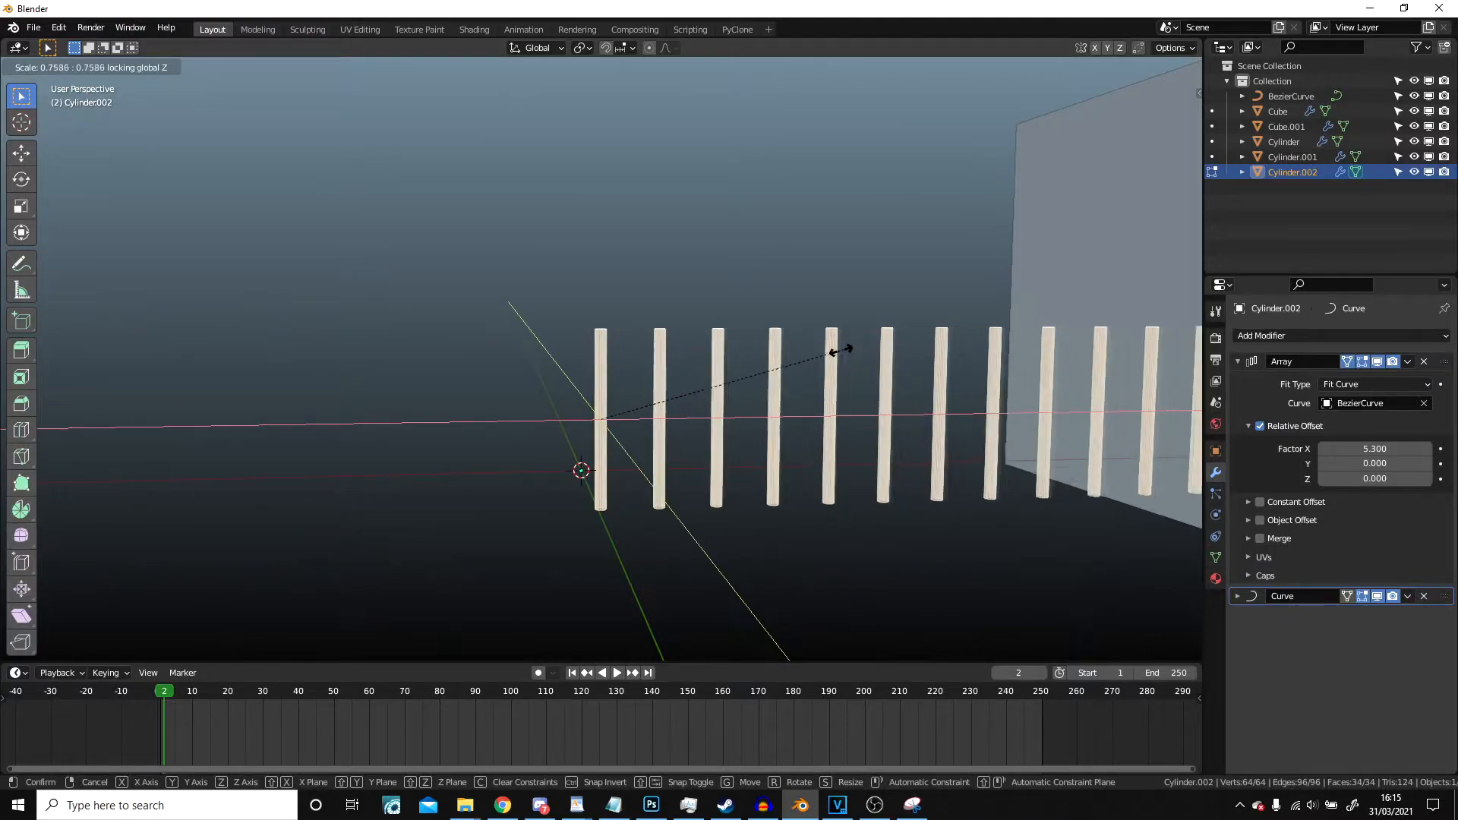
click(711, 399)
scroll(694, 401, down, 5)
key(Tab)
shift+middle_drag(394, 218, 822, 448)
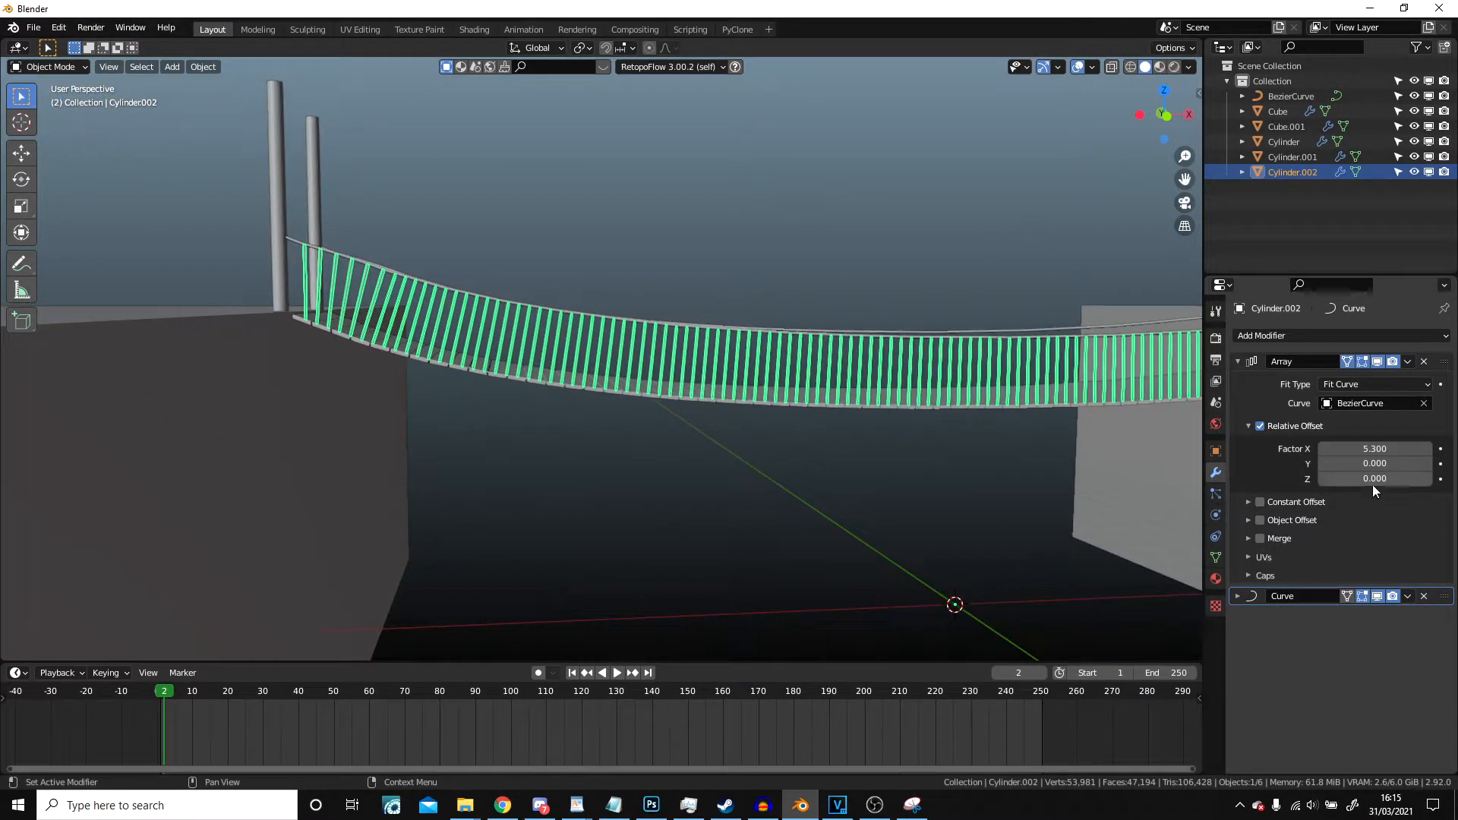
- Set the Array modifier's relative offset Factor X to 8.700 to spread out the thinner vertical ropes
scroll(759, 434, up, 6)
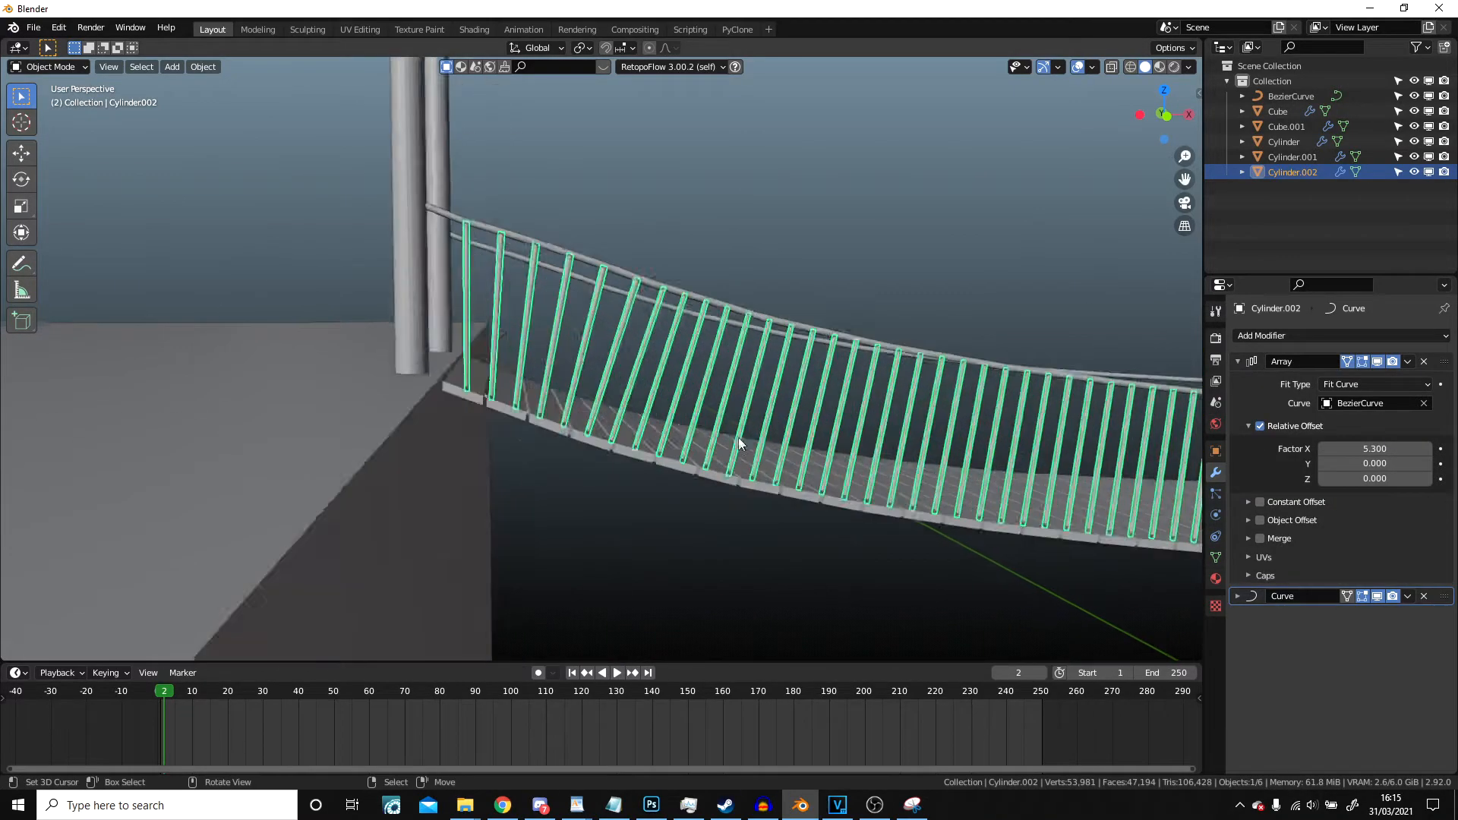
drag(1374, 449, 1414, 449)
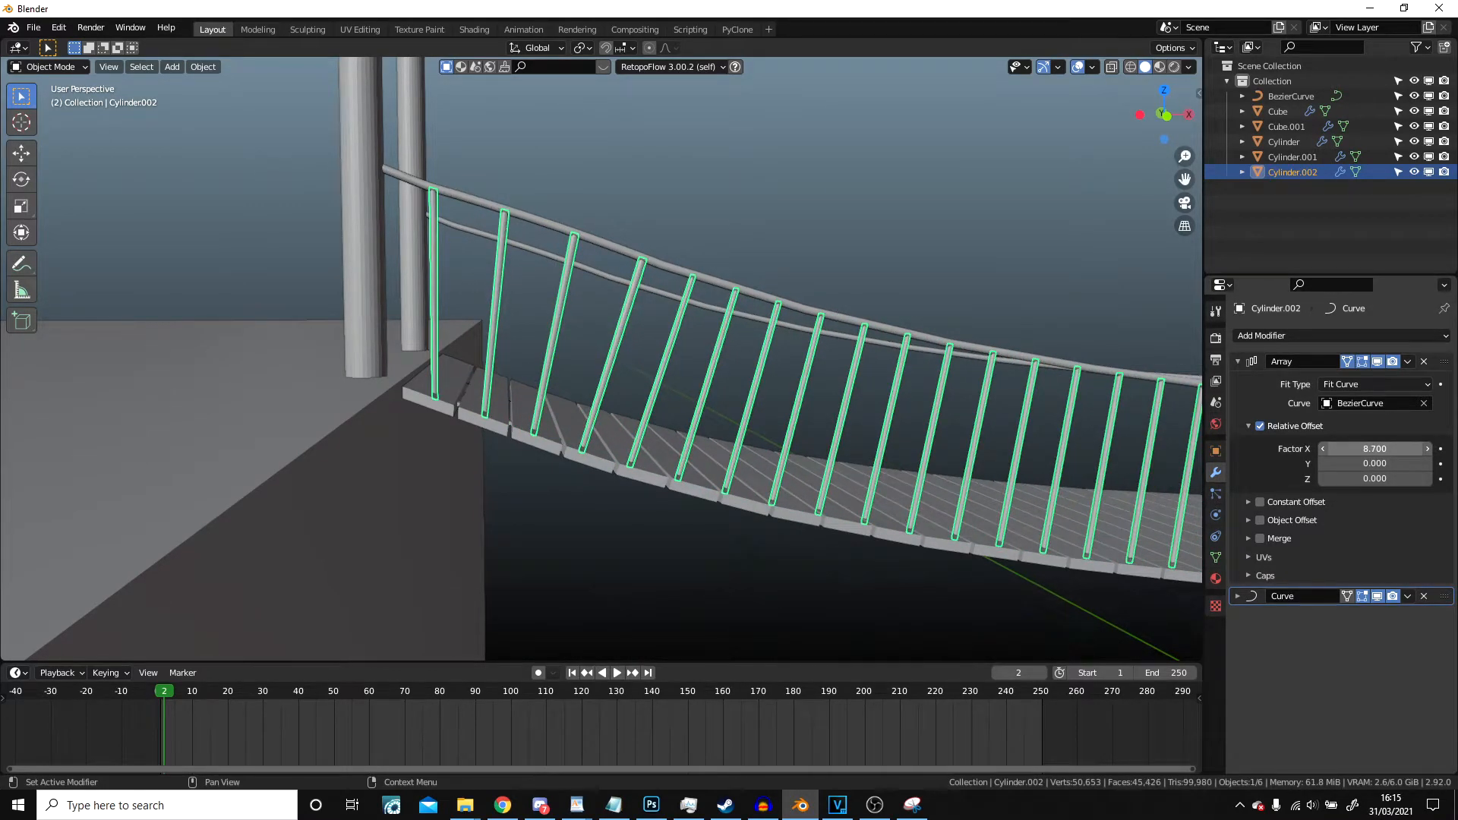
scroll(1001, 367, down, 4)
shift+middle_drag(1001, 368, 911, 311)
scroll(911, 267, up, 5)
mouse_move(1019, 320)
shift+middle_down()
mouse_move(804, 245)
mouse_move(491, 229)
mouse_move(609, 226)
mouse_move(38, 366)
mouse_move(1019, 340)
shift+middle_up()
scroll(609, 230, down, 3)
scroll(775, 418, up, 3)
shift+middle_drag(769, 367, 688, 267)
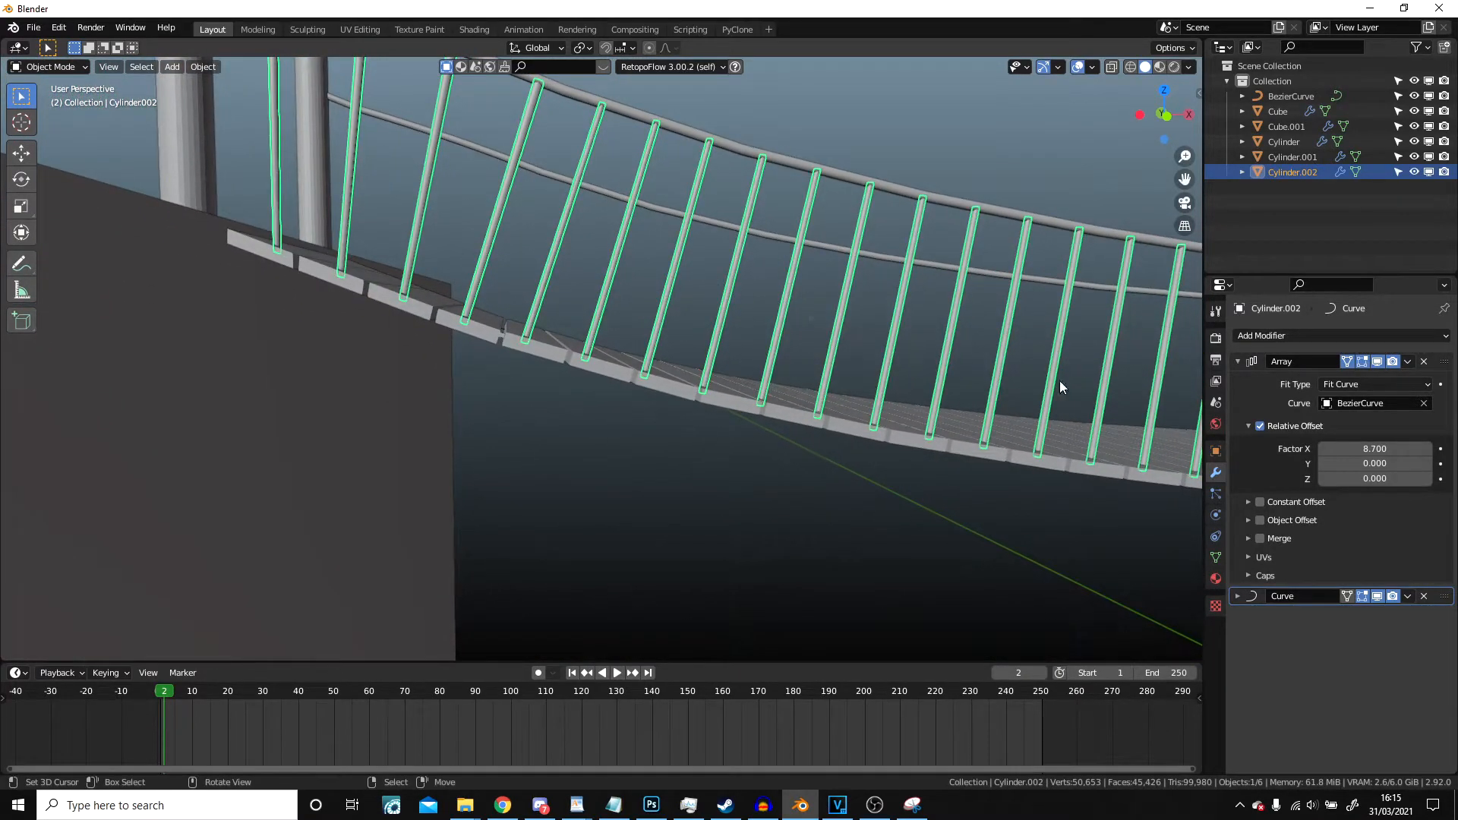
- Raise the Array modifier's relative offset Factor X in small increments to 9.200, comparing the rope spacing with the planks
click(1426, 450)
shift+middle_drag(865, 254, 684, 220)
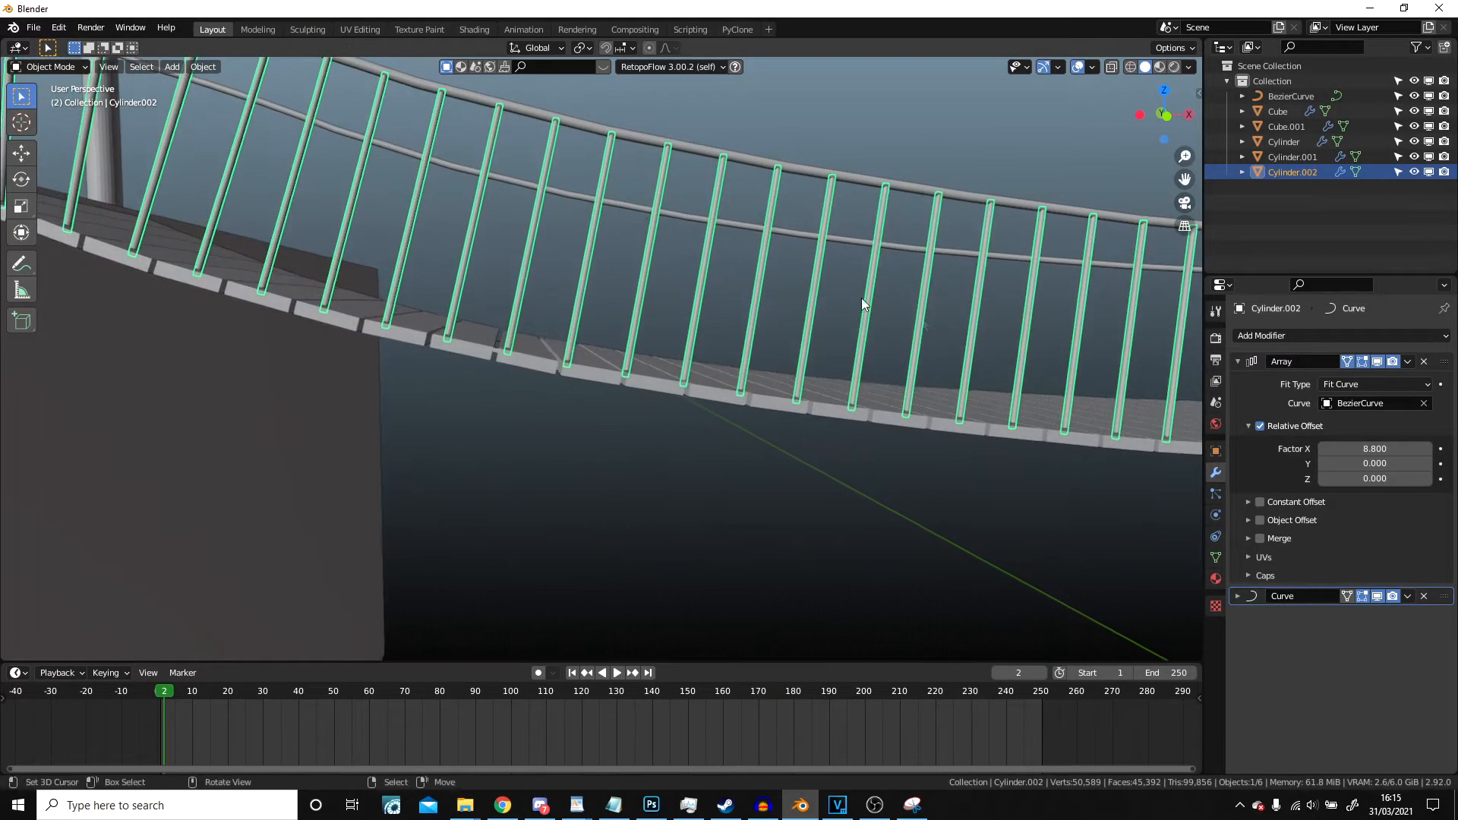
click(1427, 450)
click(1426, 450)
click(1426, 450)
shift+middle_drag(881, 357, 588, 257)
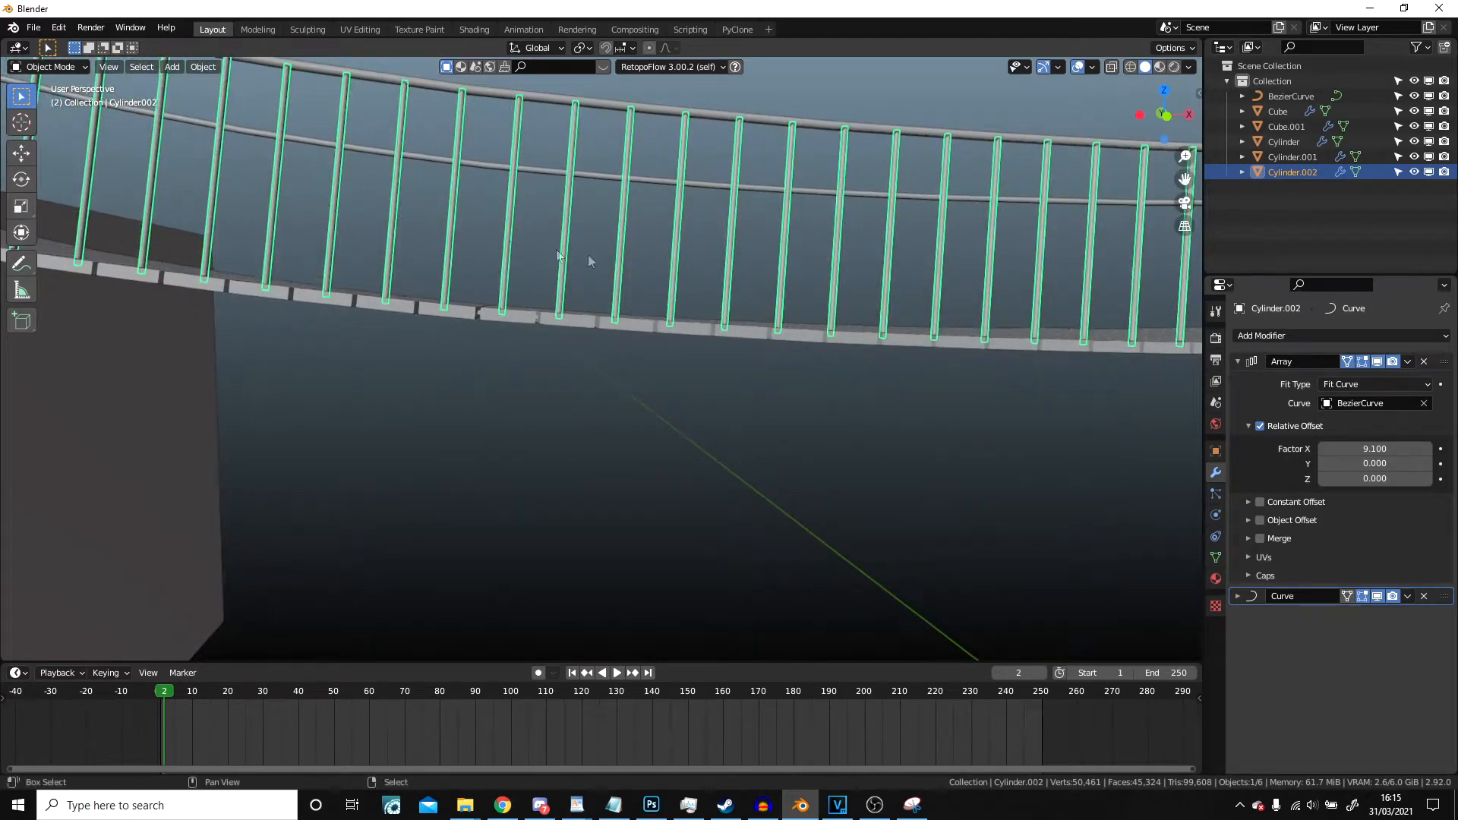
middle_drag(953, 249, 923, 395)
click(1427, 450)
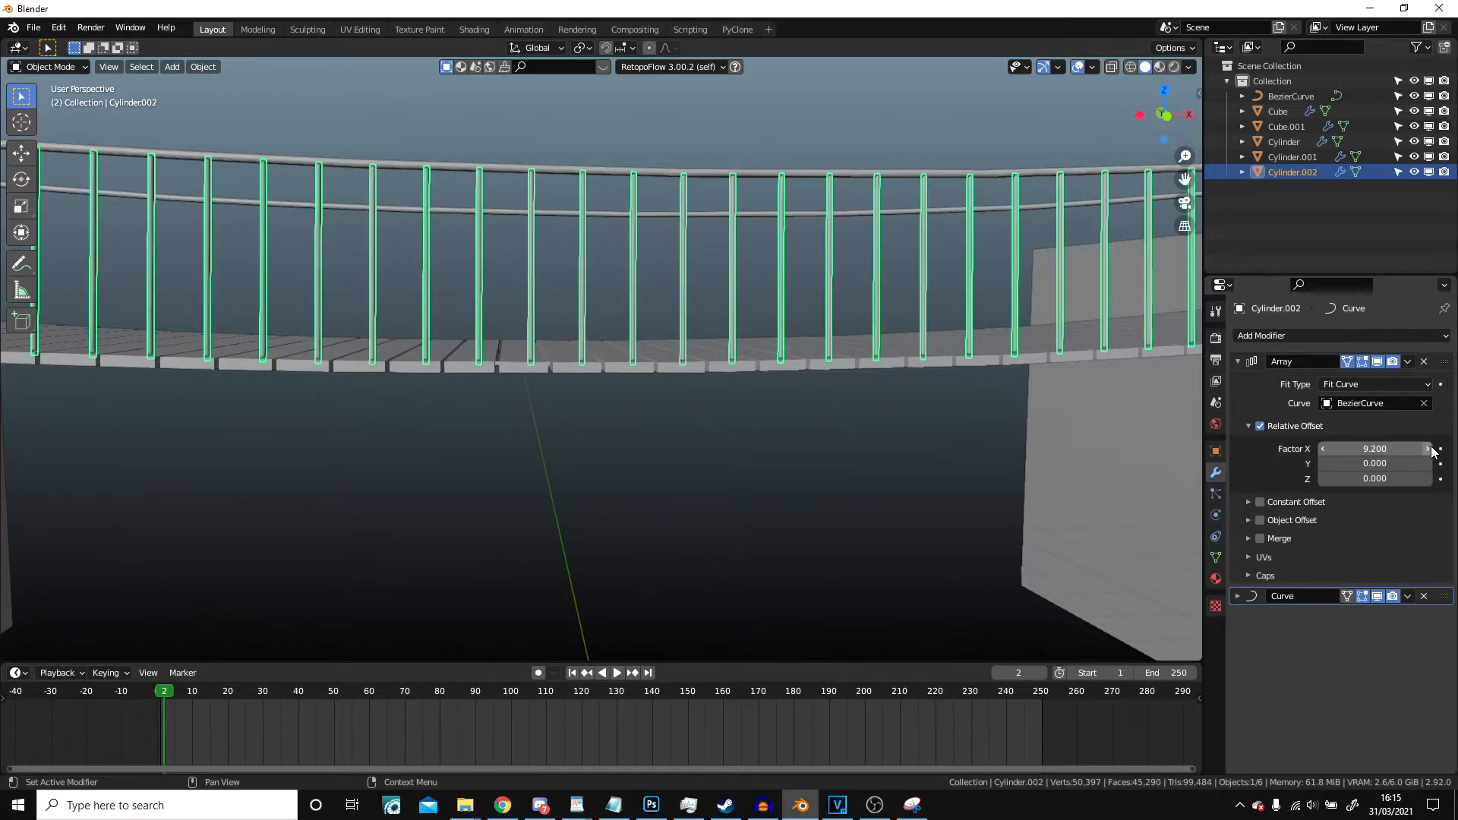
middle_drag(1112, 396, 866, 478)
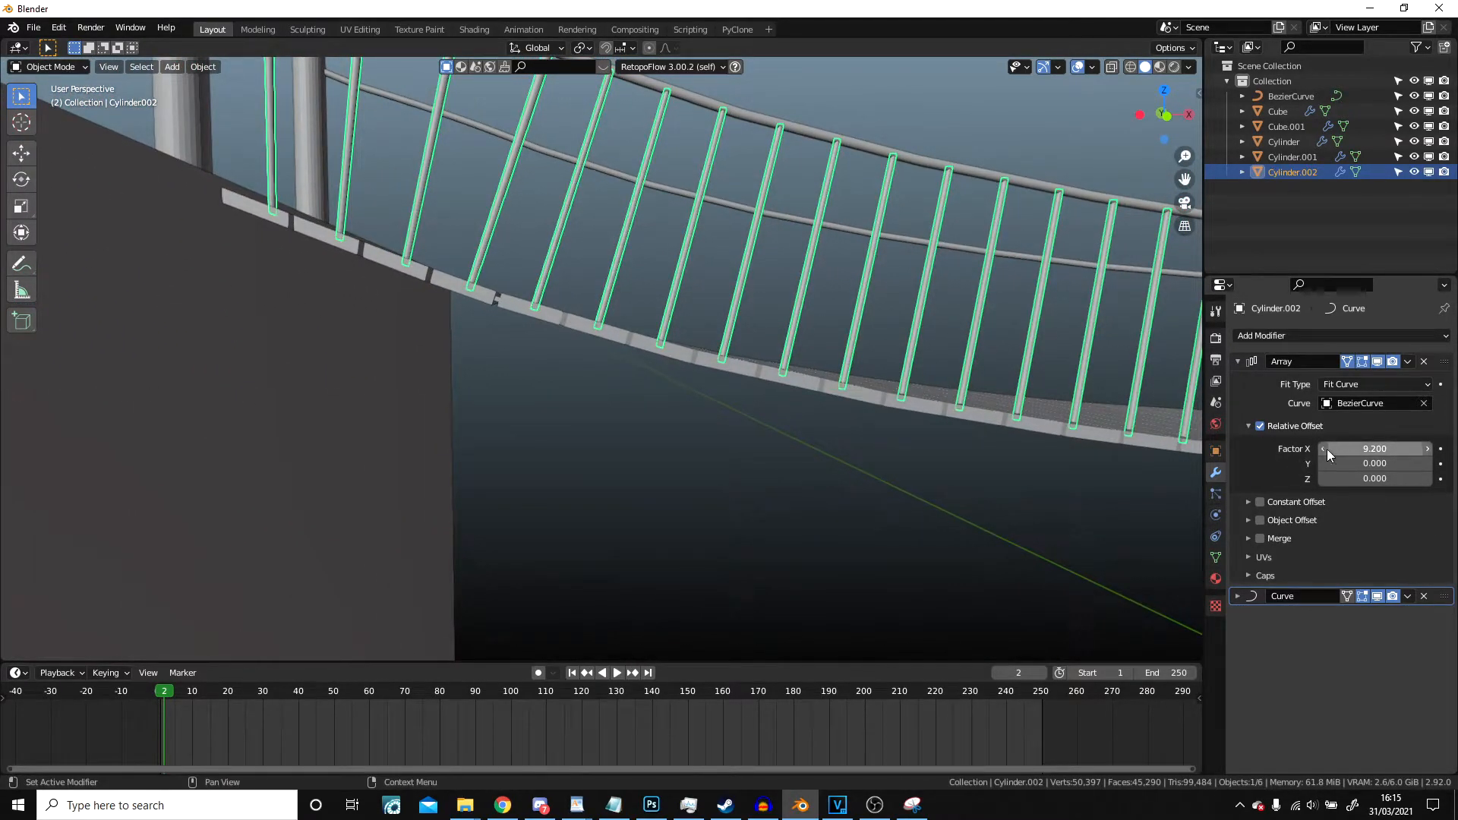
- Fine-tune the Array modifier's relative offset Factor X to 9.160 so the vertical ropes line up with the planks
click(1324, 448)
click(1393, 448)
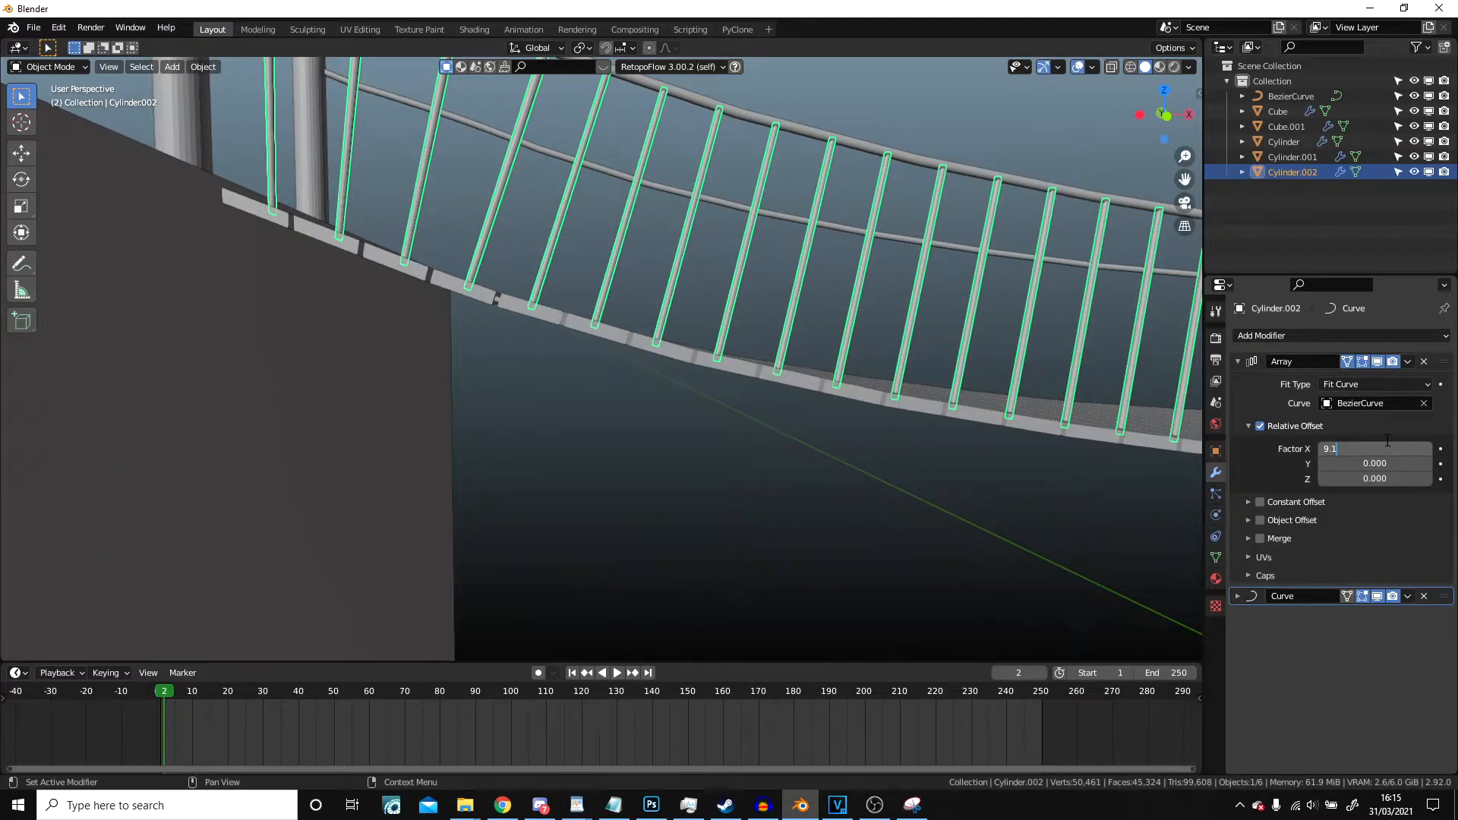
key(Return)
middle_drag(935, 369, 323, 285)
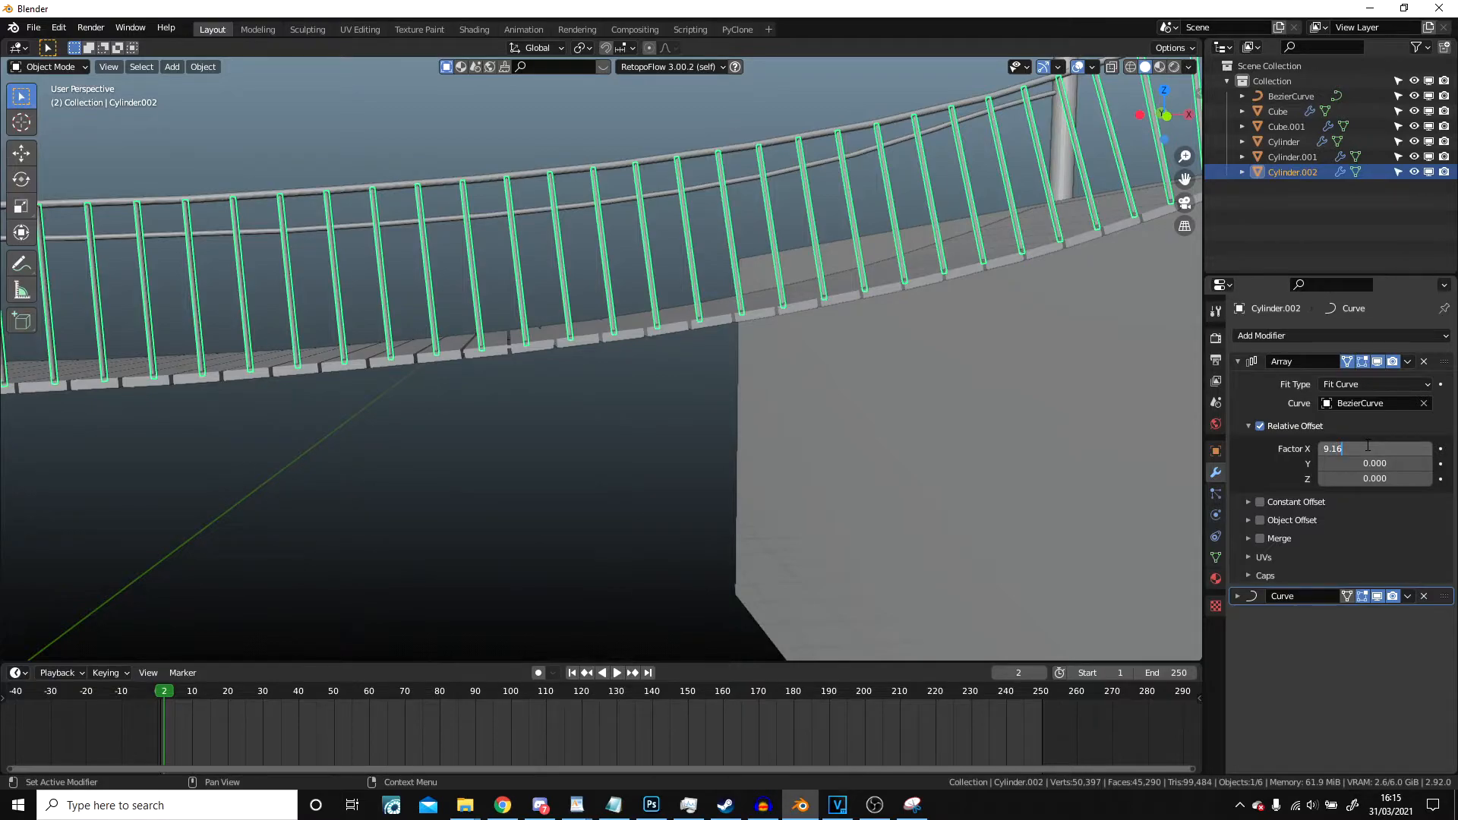
key(Return)
middle_drag(835, 380, 99, 447)
scroll(106, 448, down, 5)
shift+middle_drag(365, 479, 1063, 402)
scroll(550, 374, down, 4)
click(550, 374)
middle_drag(550, 374, 567, 335)
scroll(567, 335, up, 5)
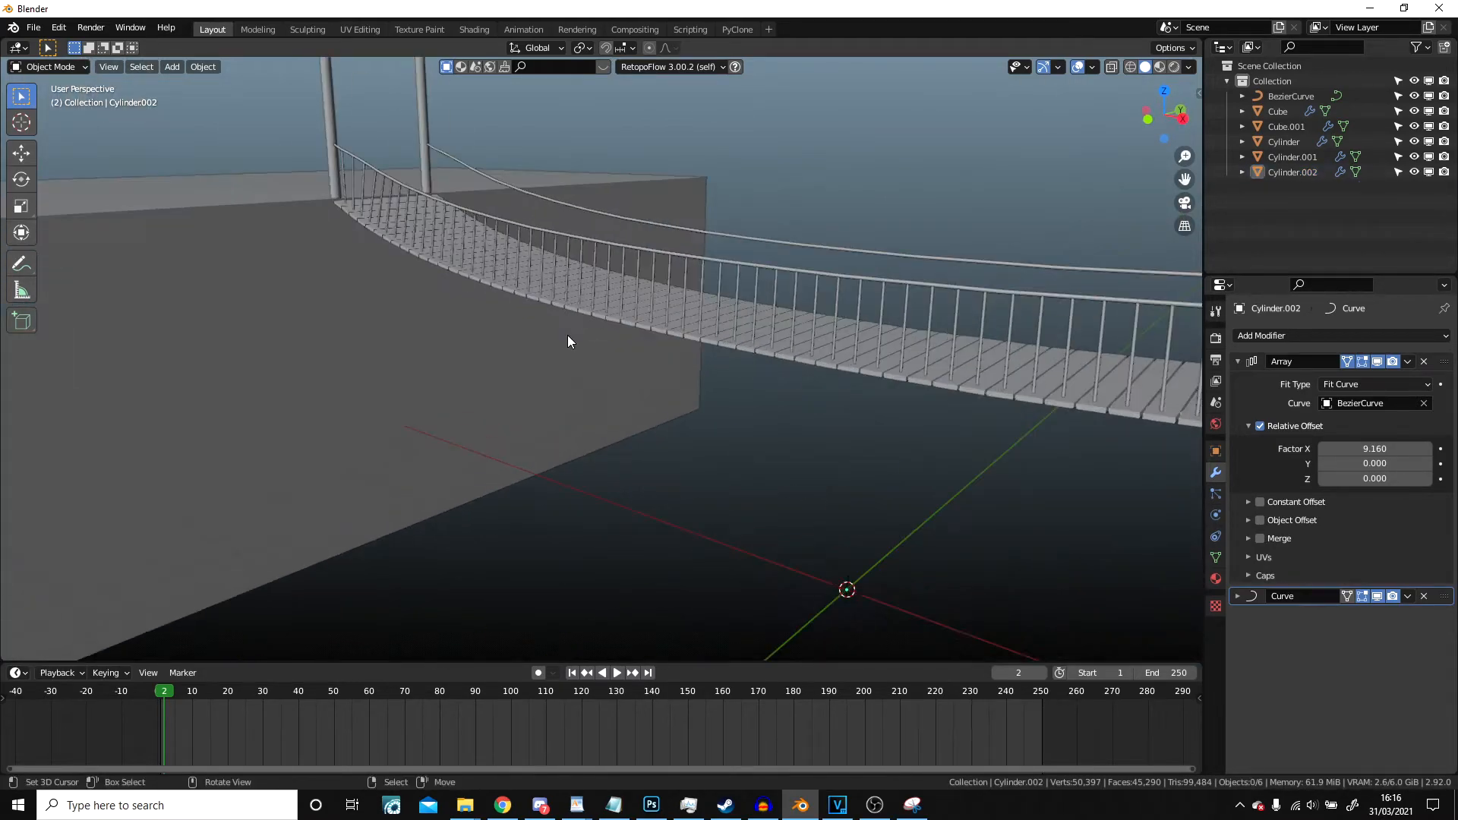
- Add a Mirror modifier to the vertical ropes, mirroring across Y only instead of X
click(609, 272)
click(1270, 336)
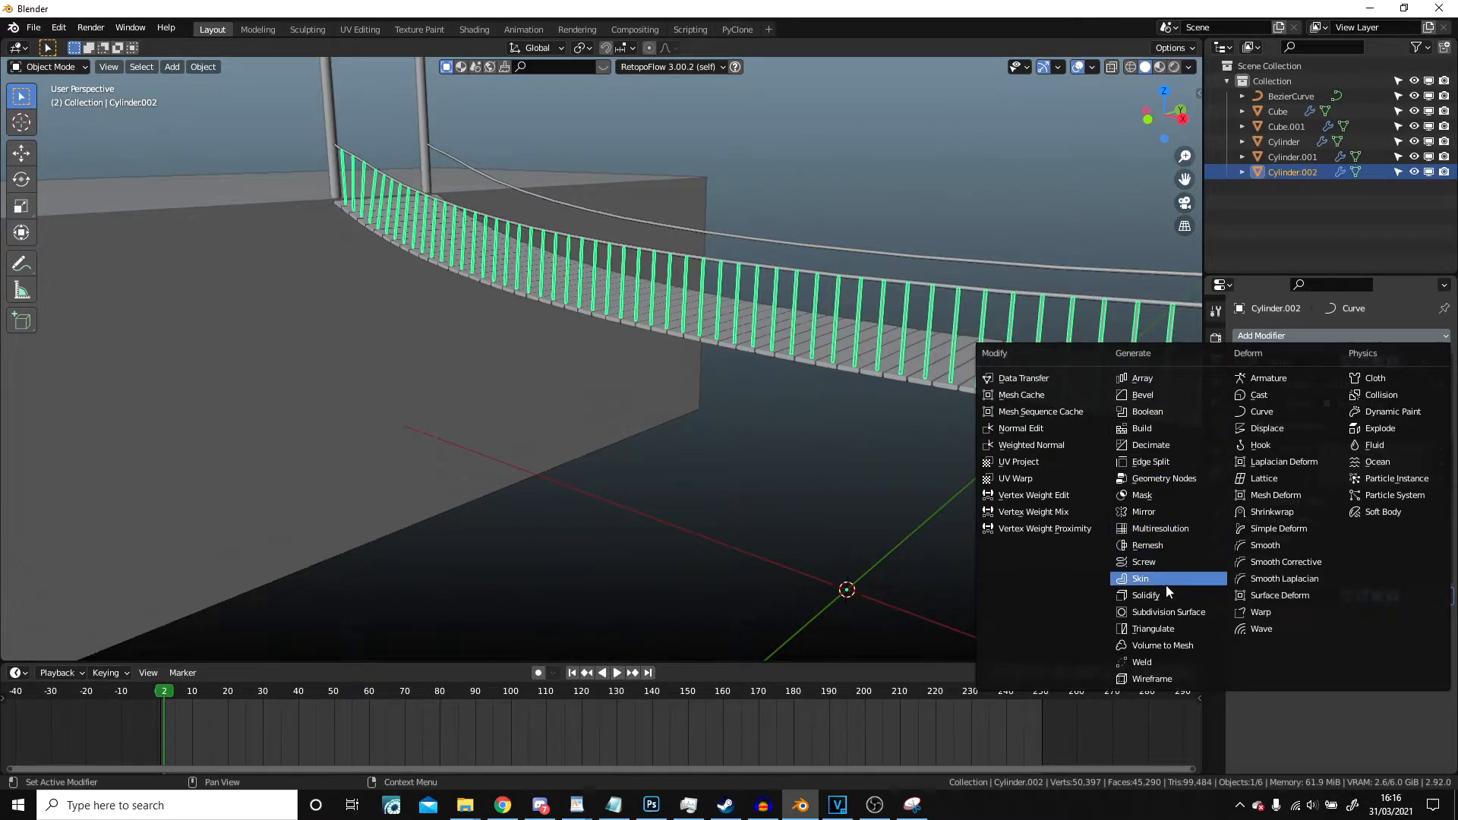
click(1162, 513)
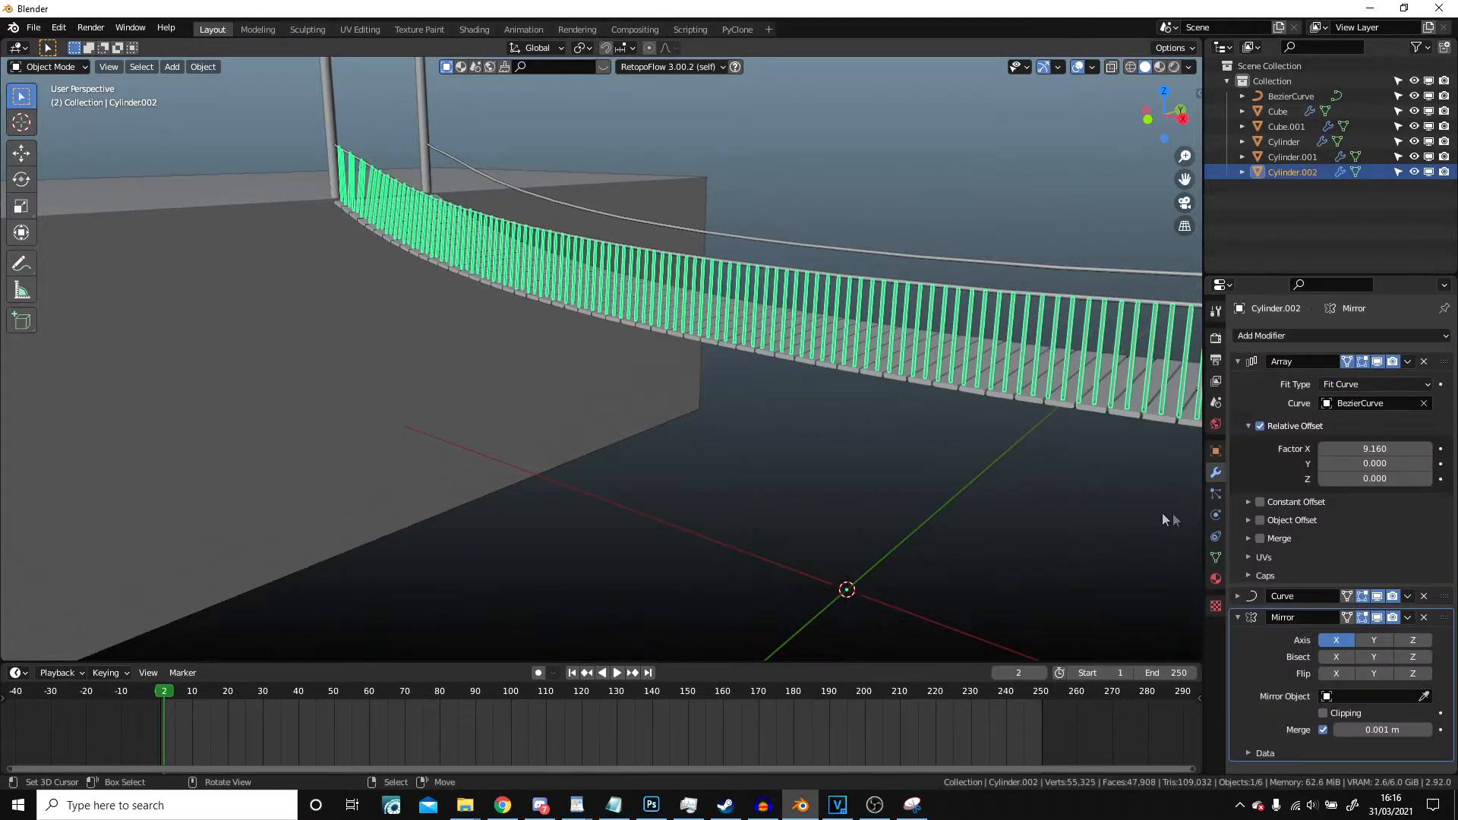
click(1345, 639)
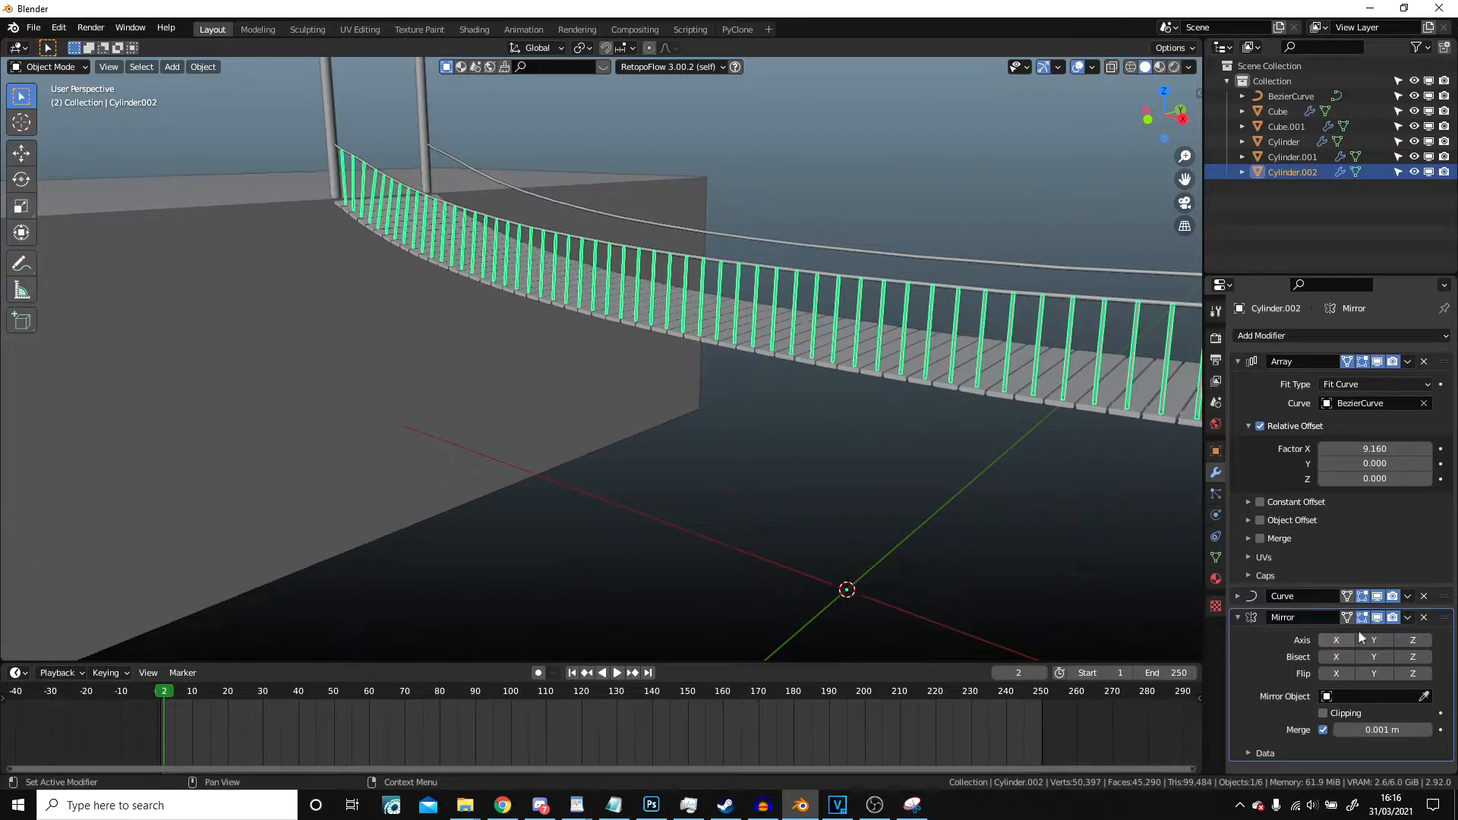
scroll(754, 404, down, 5)
mouse_move(524, 425)
middle_down()
mouse_move(615, 483)
mouse_move(575, 470)
mouse_move(818, 491)
mouse_move(708, 430)
mouse_move(710, 389)
mouse_move(615, 404)
mouse_move(813, 403)
mouse_move(667, 392)
mouse_move(931, 382)
mouse_move(881, 376)
middle_up()
scroll(818, 490, up, 4)
- Add an ico sphere mesh at the world origin
key(shift+a)
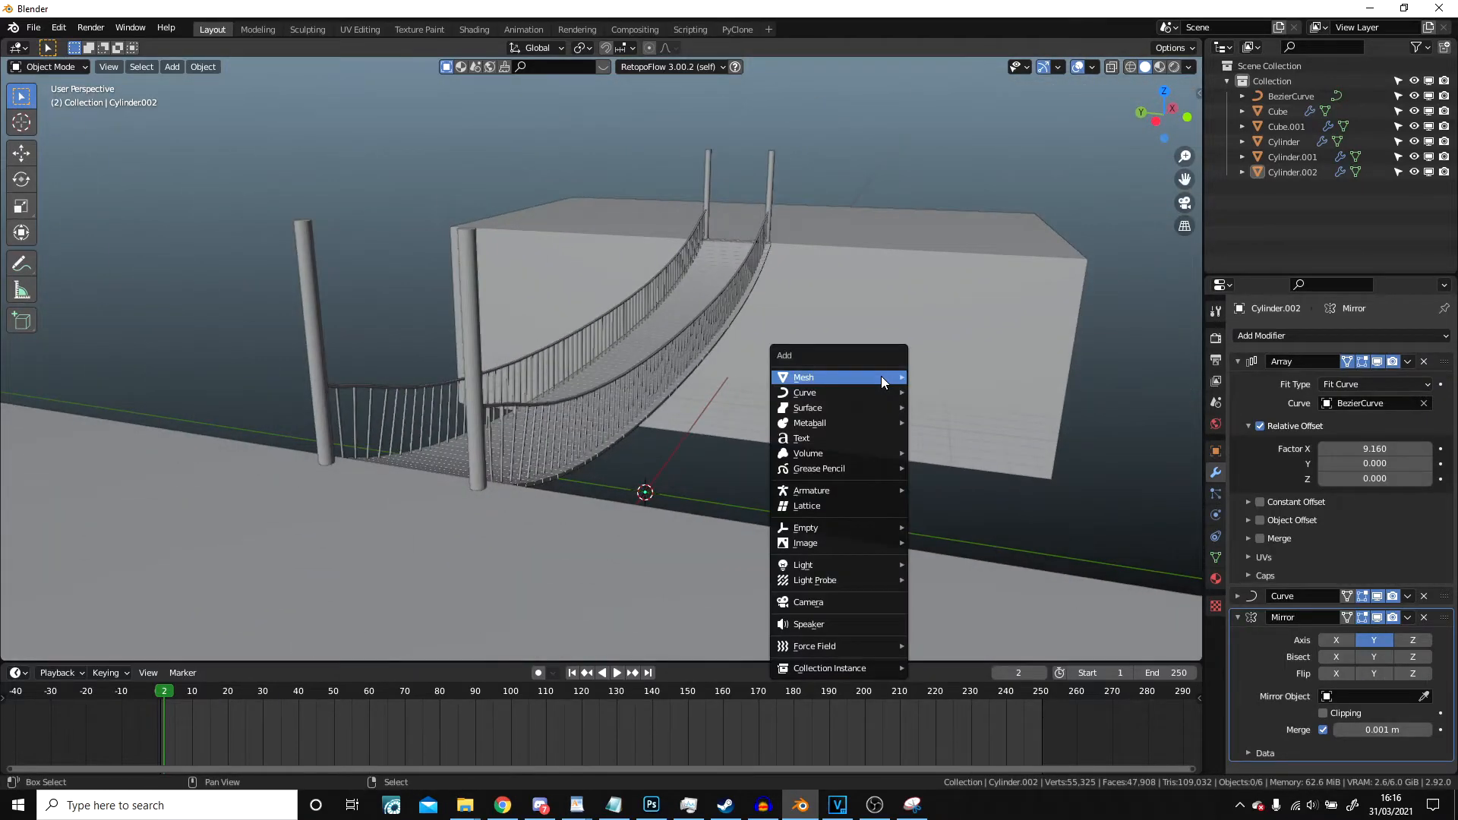
mouse_move(886, 377)
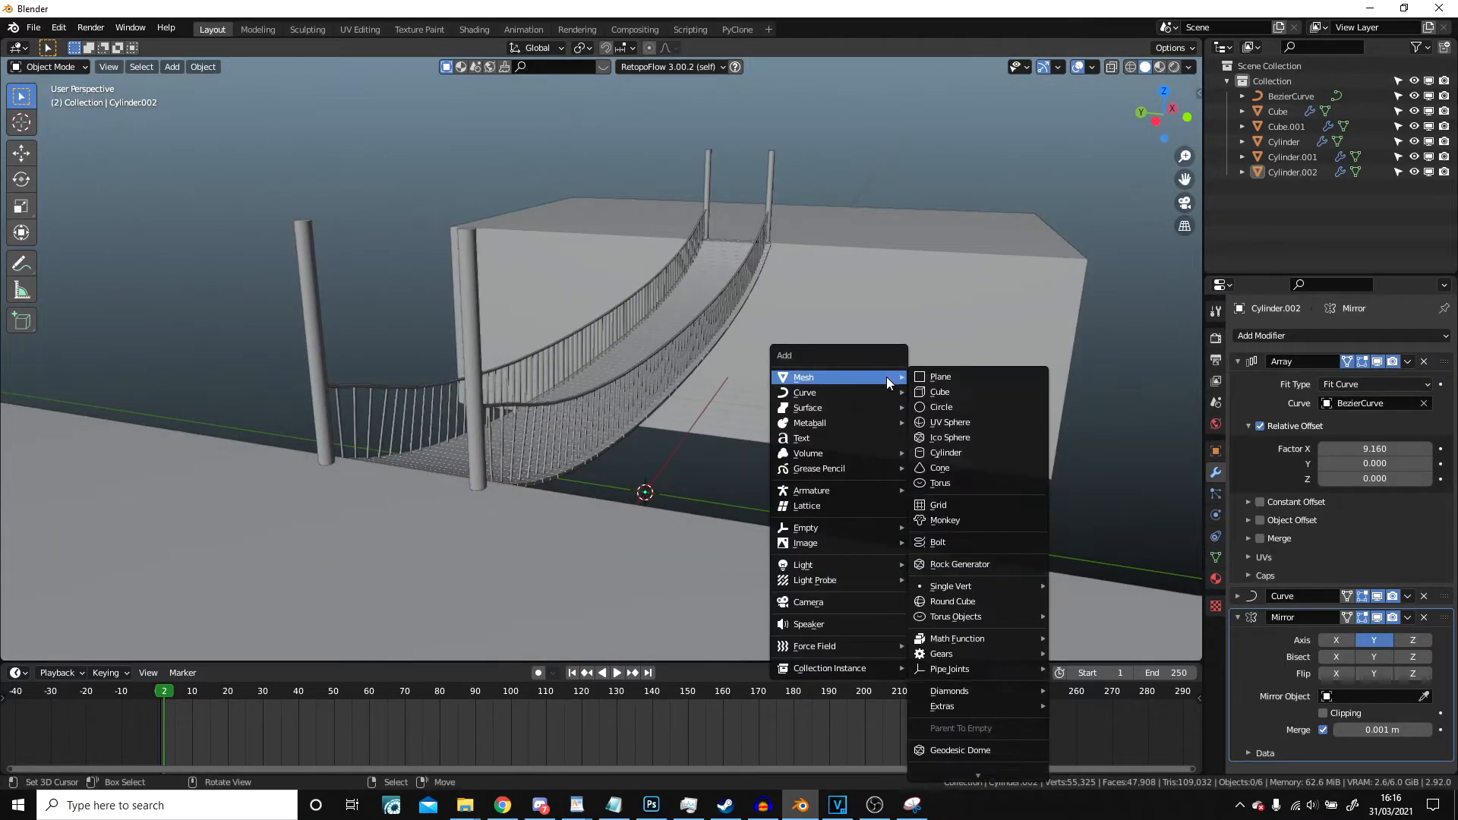
click(967, 434)
middle_drag(963, 439, 806, 440)
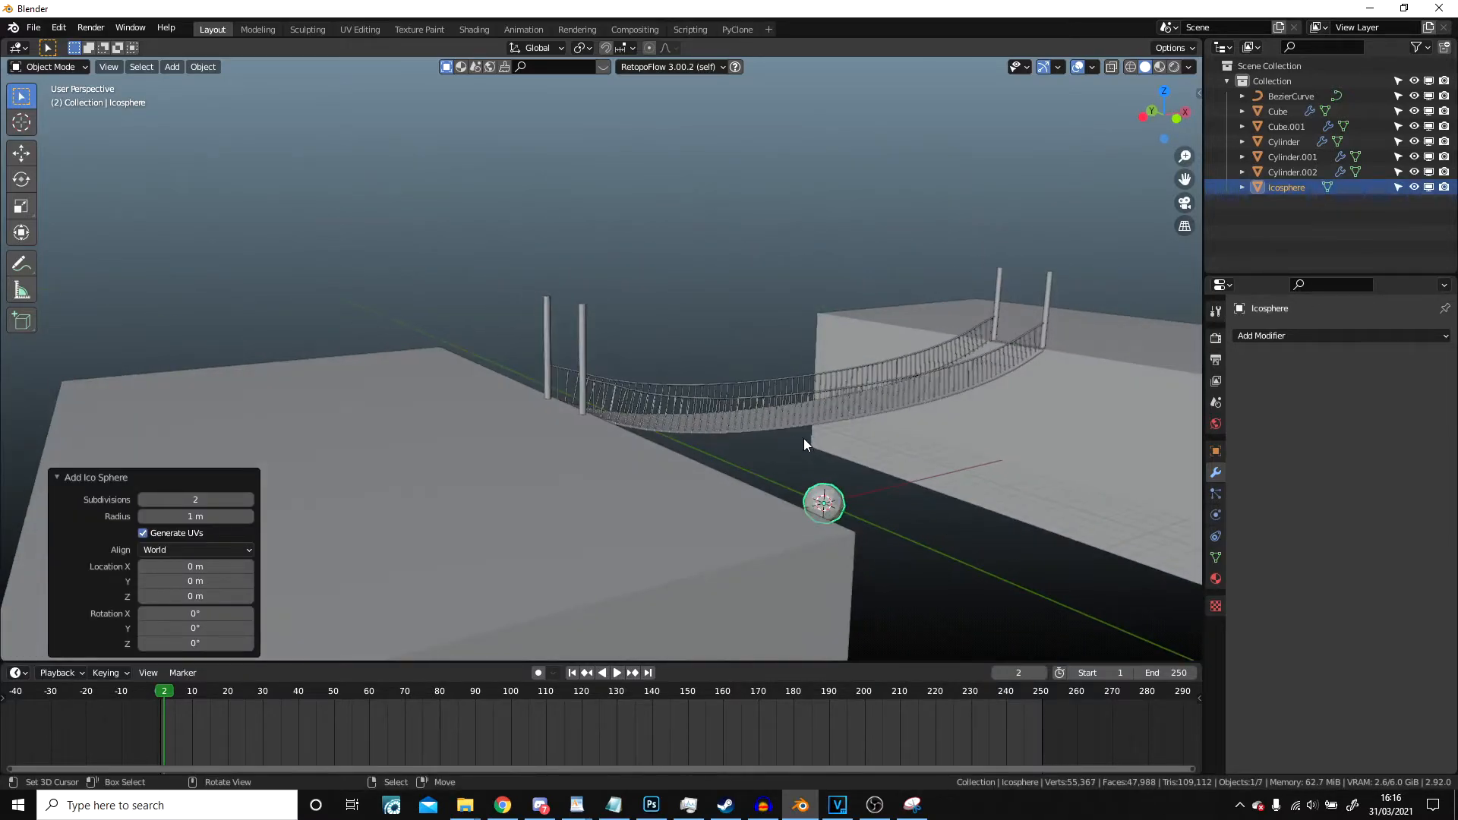
- In Edit Mode, move the ico sphere about -14.3 m in X and 8.1 m in Z, and scale it to about 0.146
key(KP_1)
key(Tab)
key(g)
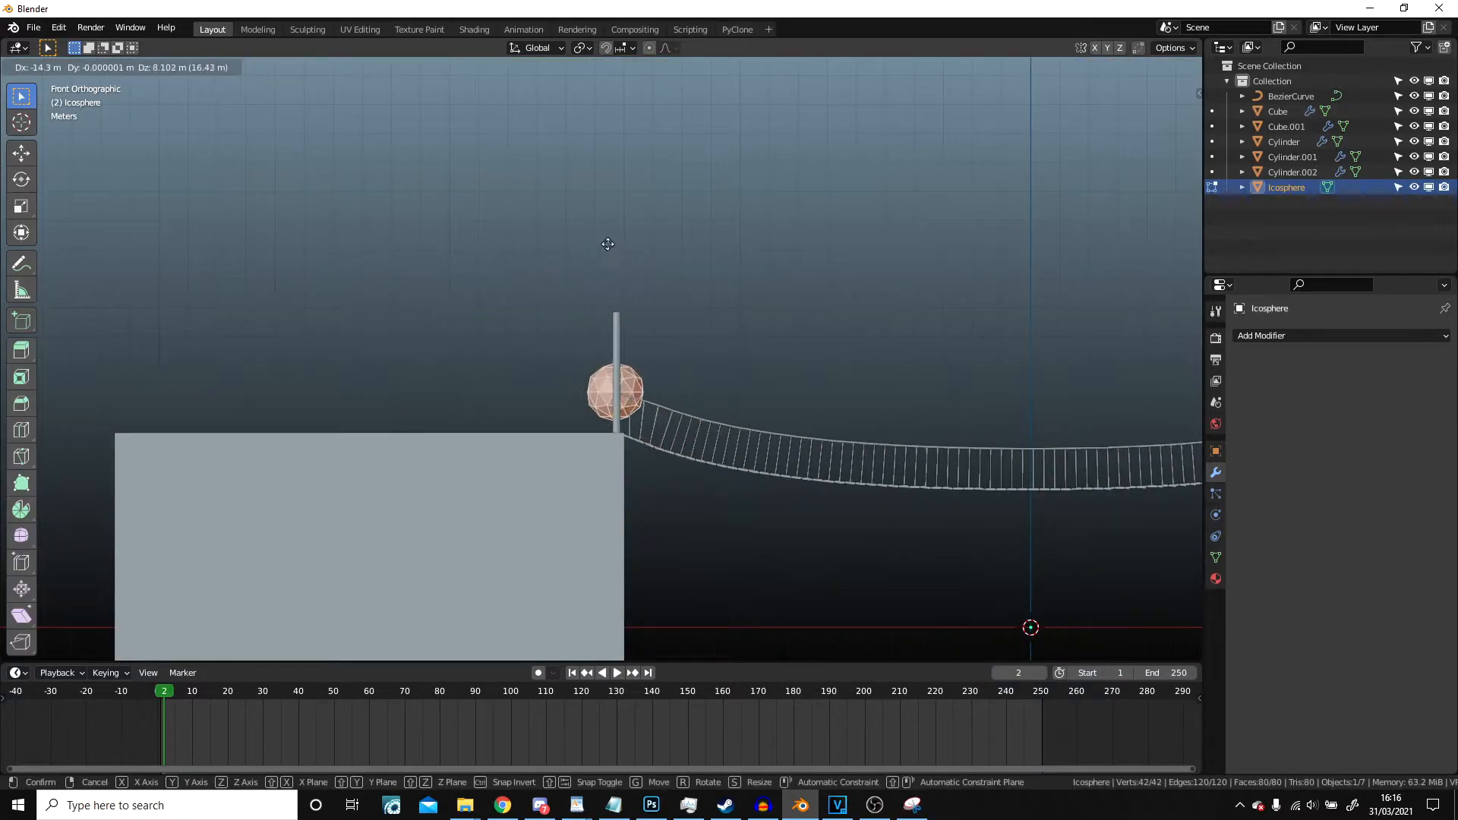
click(631, 251)
key(s)
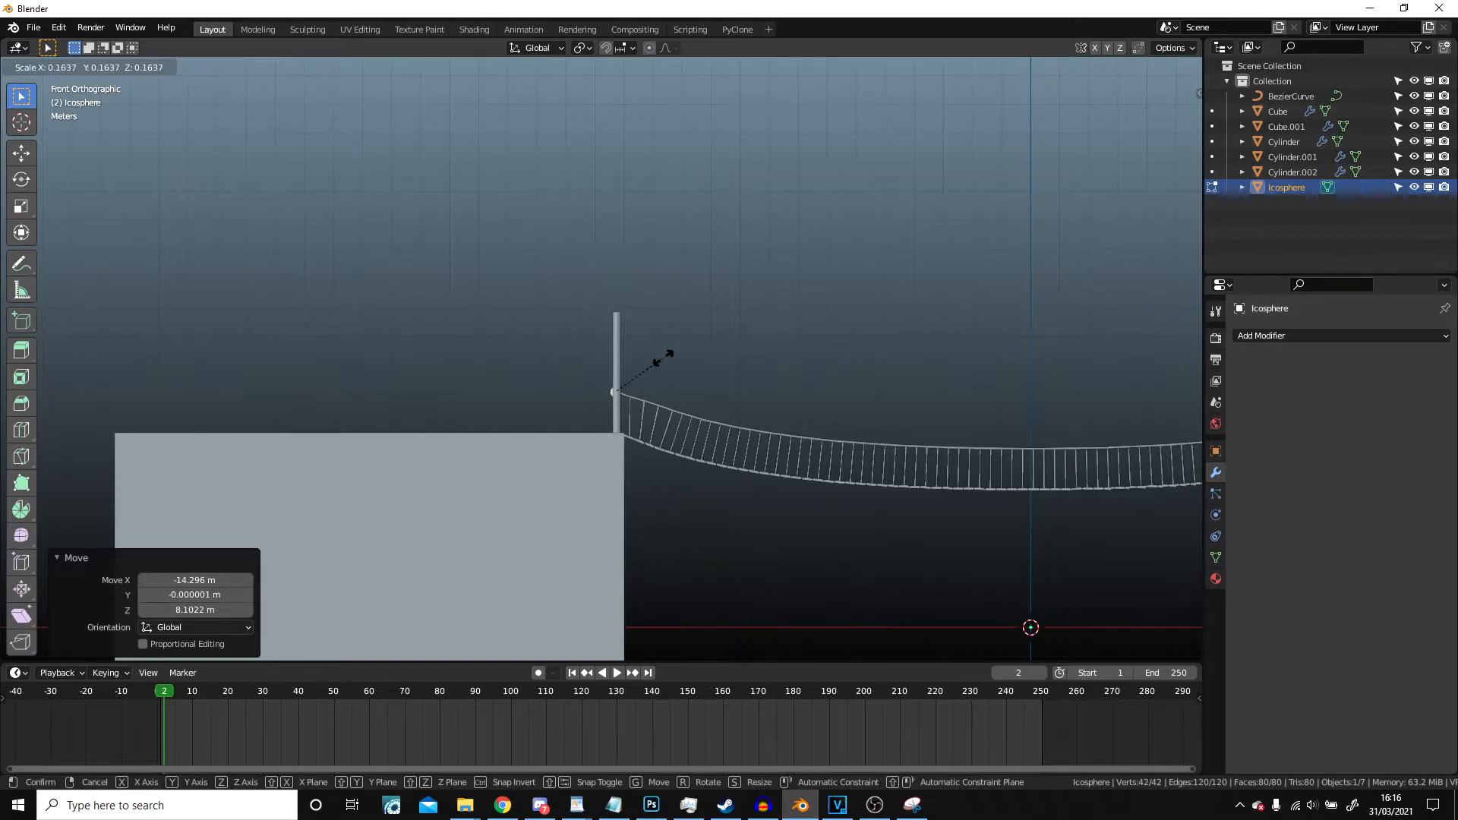
click(658, 362)
- Move the small sphere along Y onto the nearer post and scale it by about 0.652
middle_drag(665, 394, 536, 405)
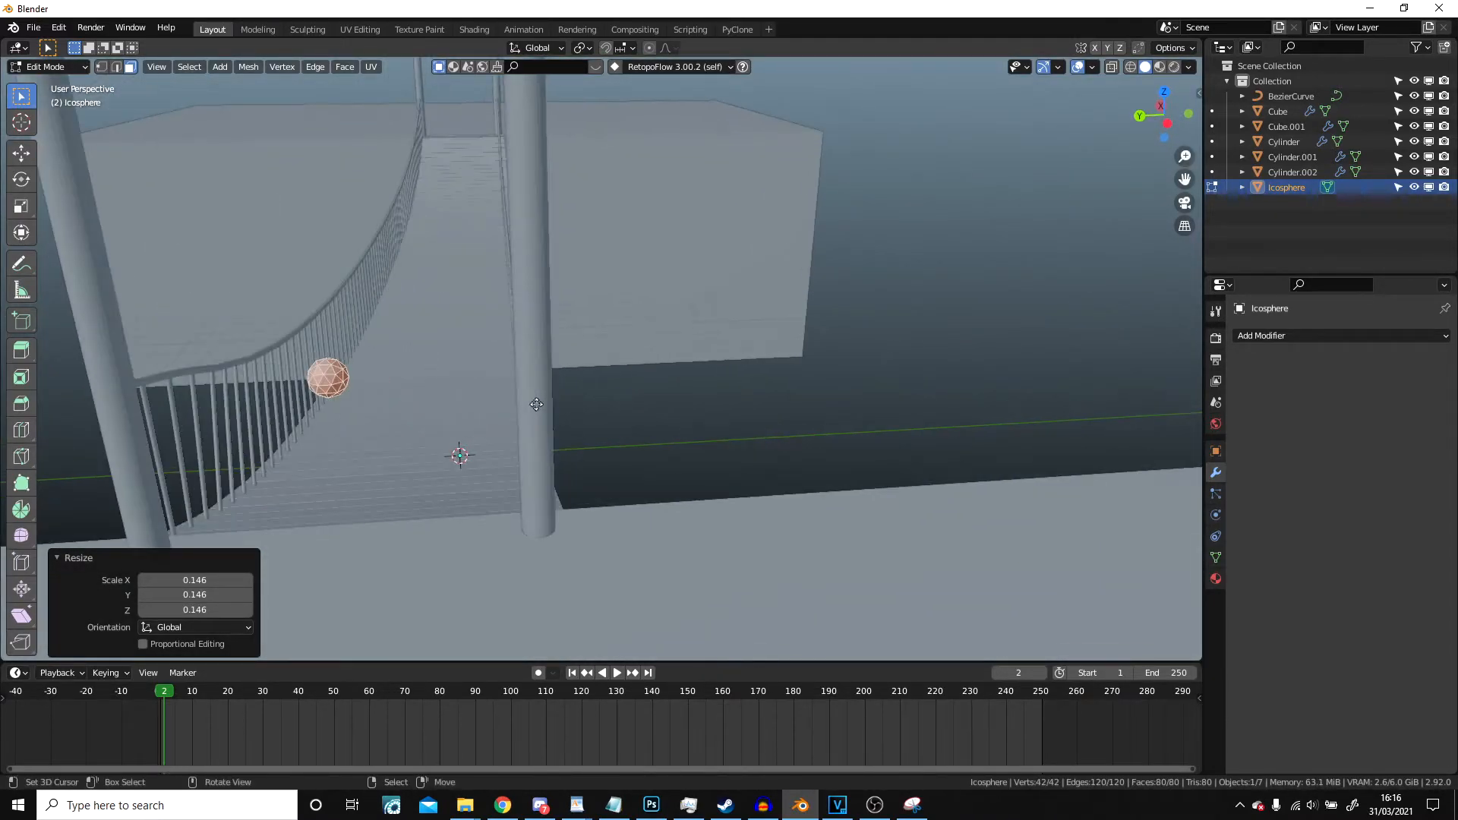
key(g)
key(y)
click(743, 404)
key(s)
click(755, 425)
- Shift the sphere along X so it sits partly embedded in the post's outer face opposite the handrail, and leave Edit Mode
middle_drag(755, 425, 843, 388)
key(g)
key(x)
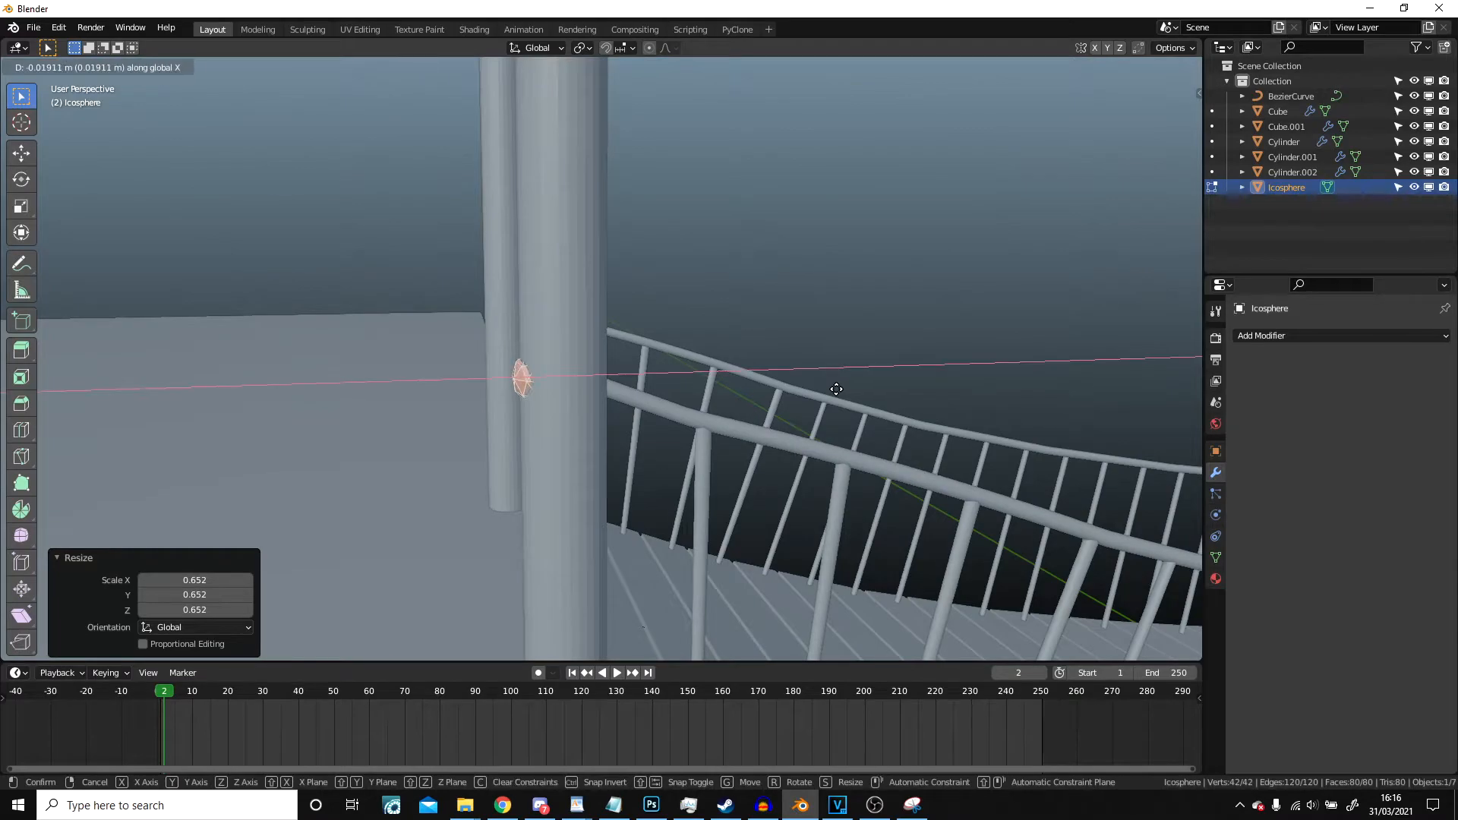
click(833, 389)
key(Tab)
- Add a Mirror modifier to the ico sphere with the X and Y axes enabled so every post gets a knob
middle_drag(729, 396, 553, 395)
key(alt+a)
click(516, 384)
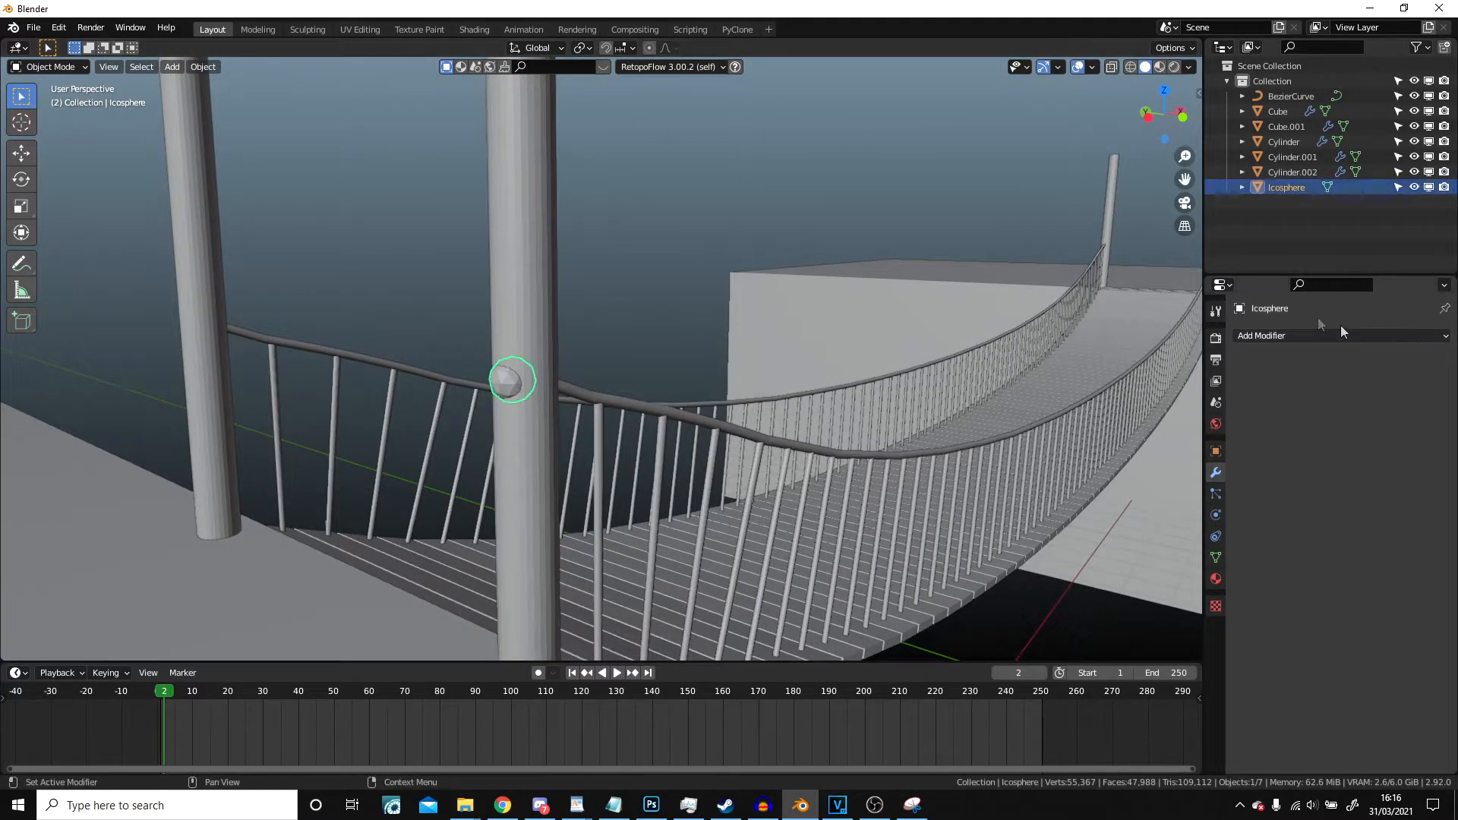
click(1288, 334)
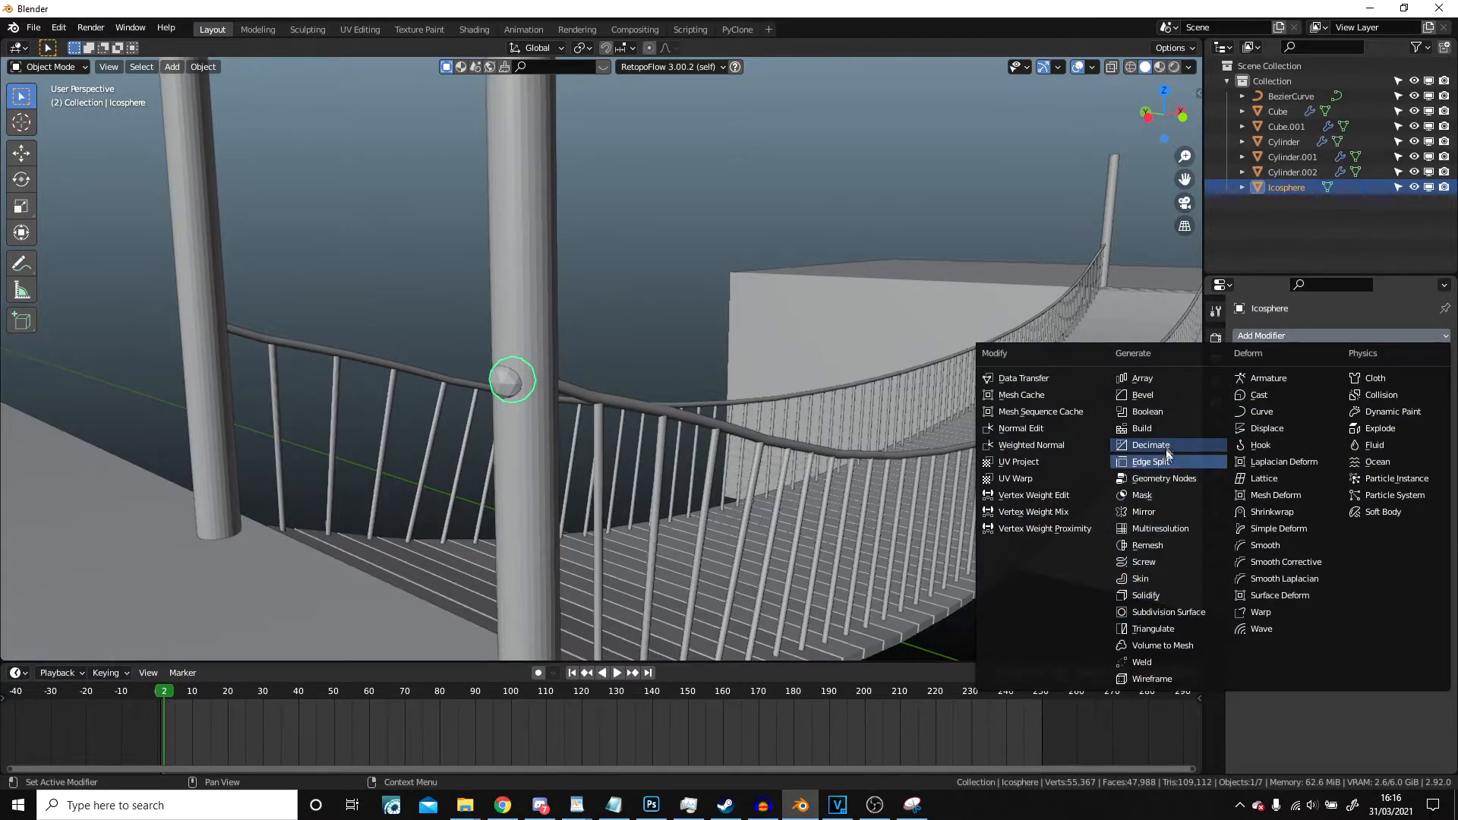
click(1143, 512)
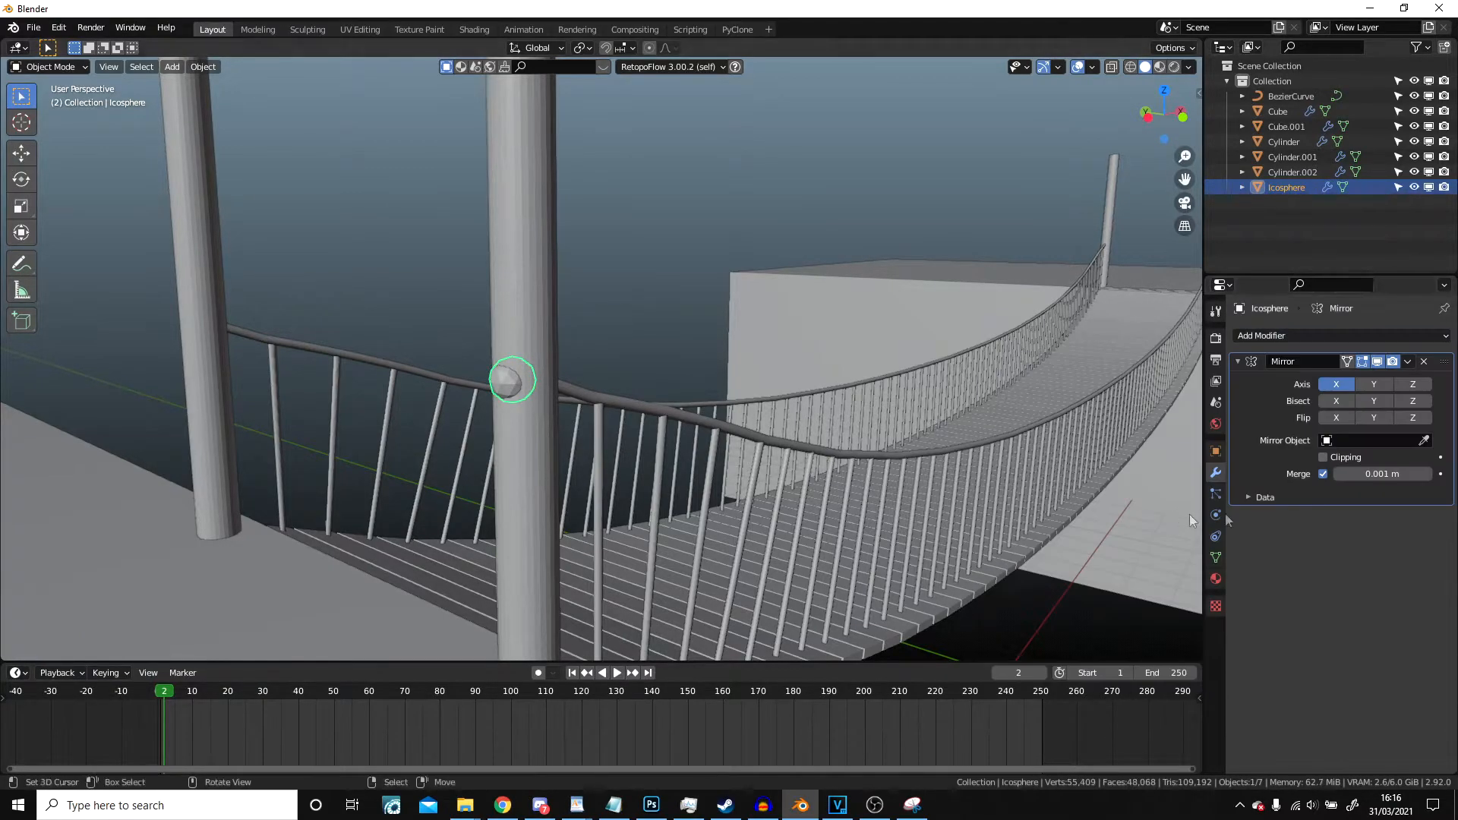
click(1362, 382)
click(617, 348)
scroll(618, 347, down, 8)
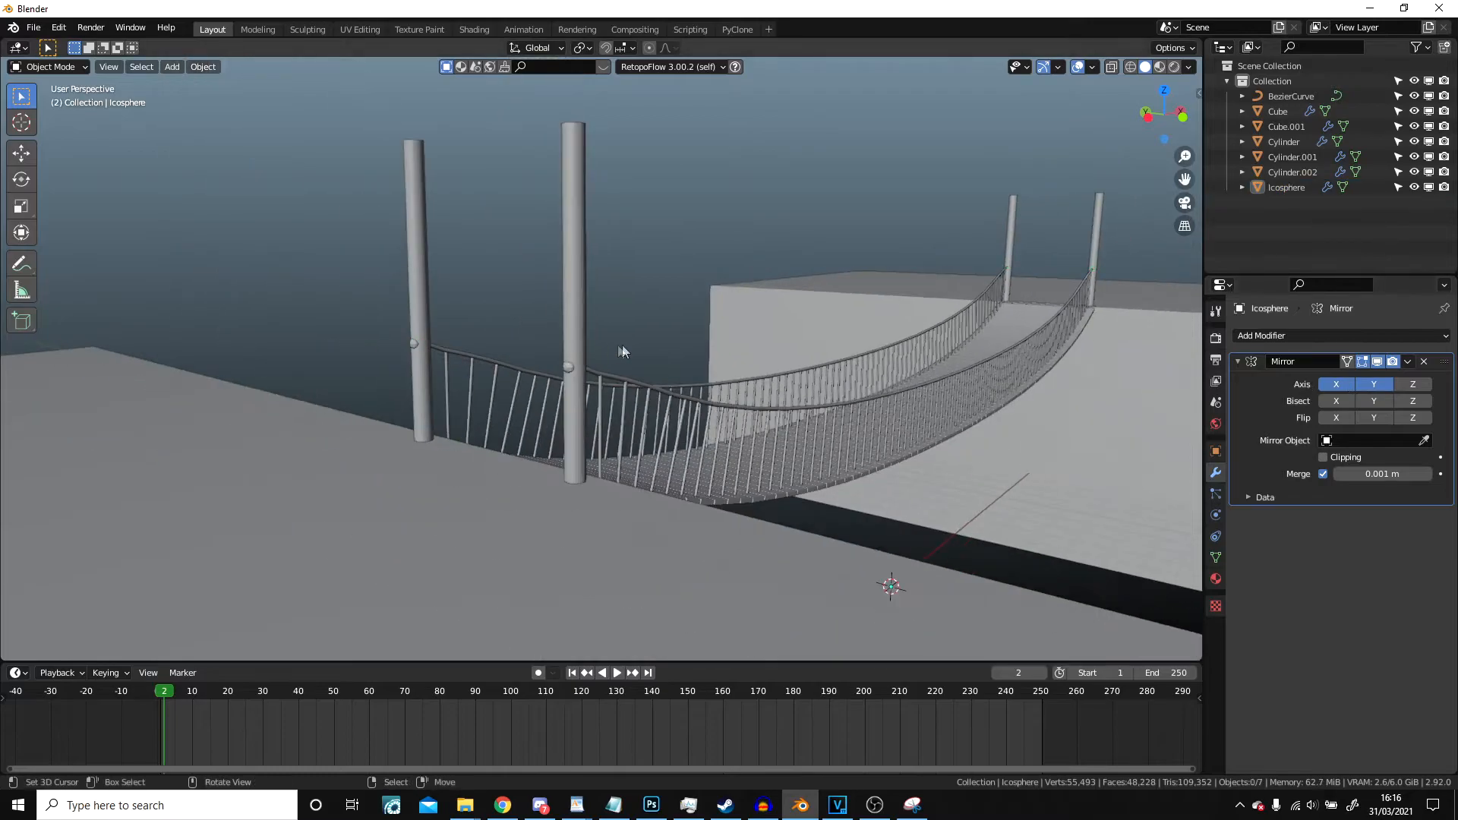
- Add a cylinder at the scene centre and, in Edit Mode, scale it by about 0.261 in X and Y only
middle_drag(682, 356, 605, 359)
scroll(762, 404, up, 2)
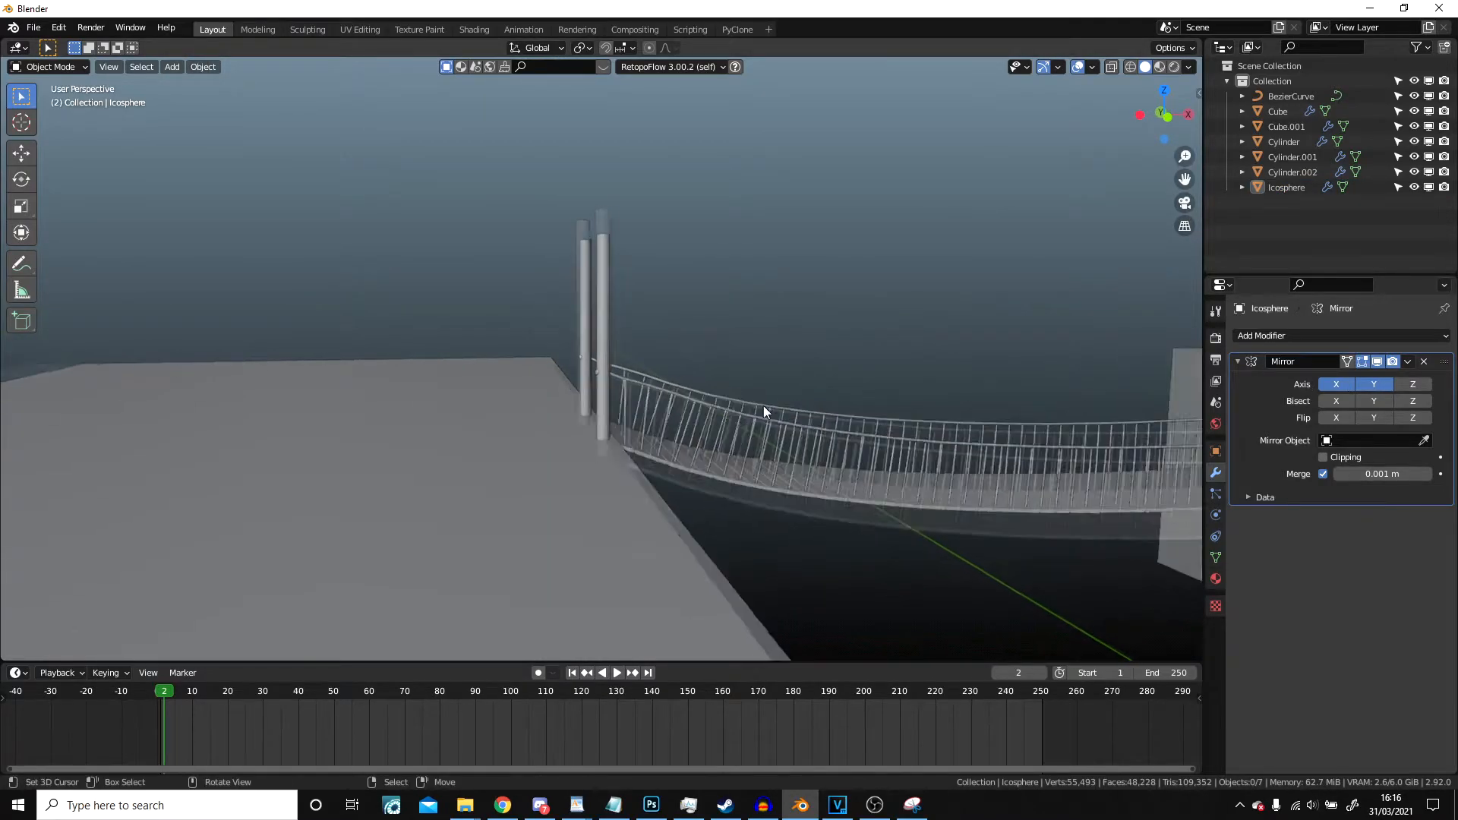
scroll(763, 404, down, 5)
key(shift+a)
mouse_move(776, 450)
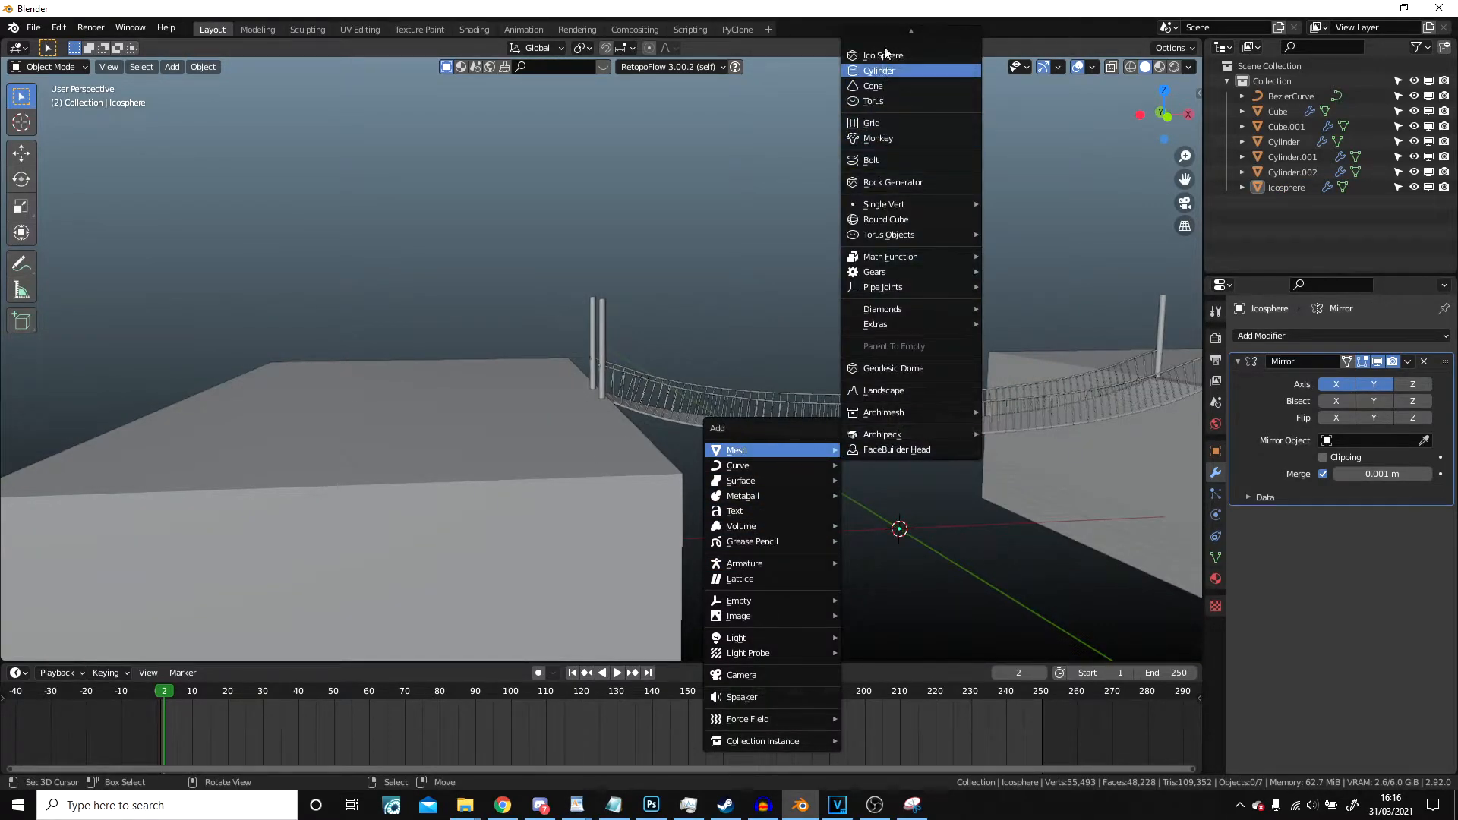
click(895, 114)
shift+middle_drag(950, 395, 758, 309)
key(Tab)
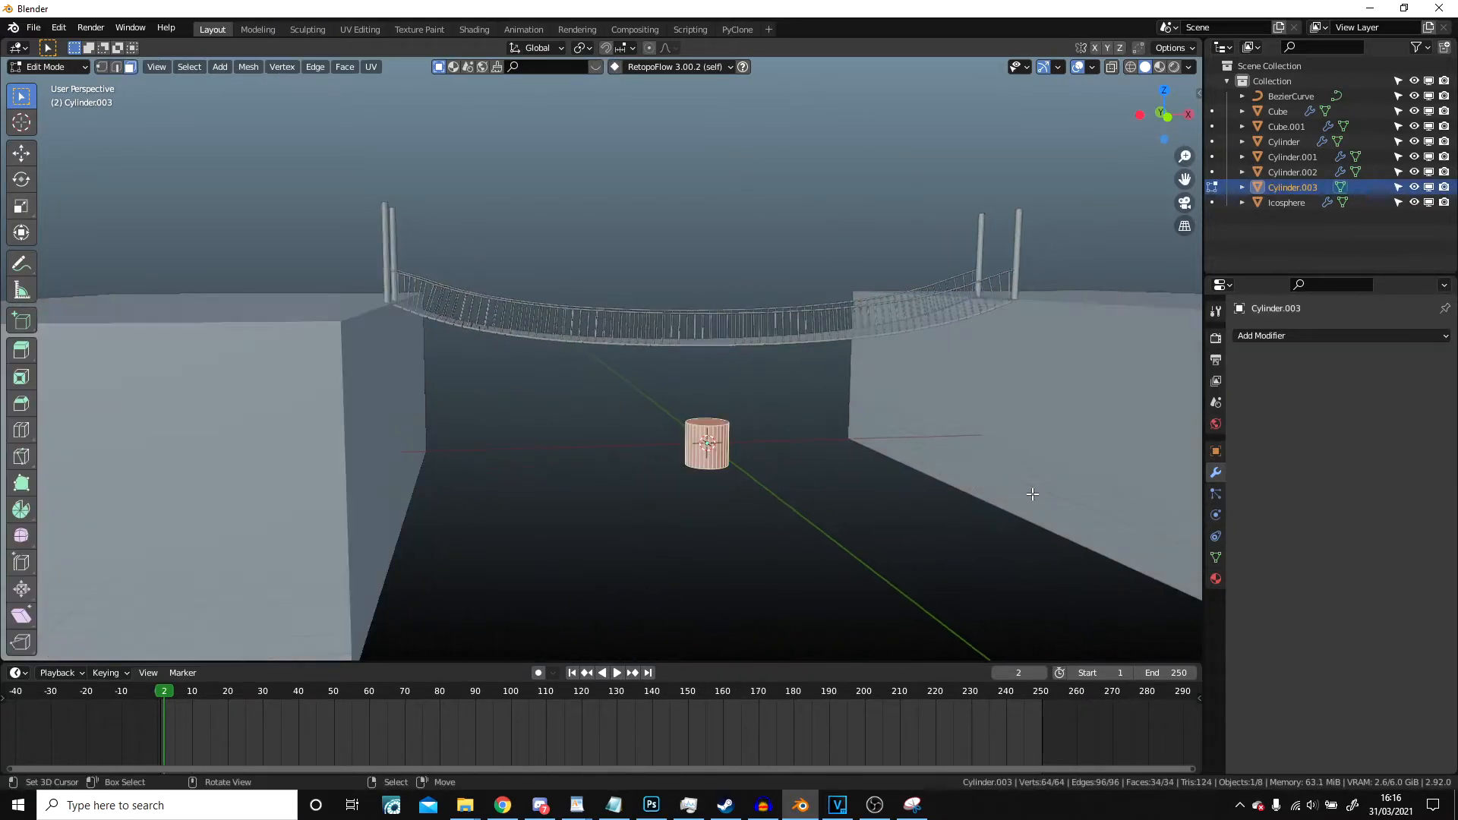
key(s)
key(shift+z)
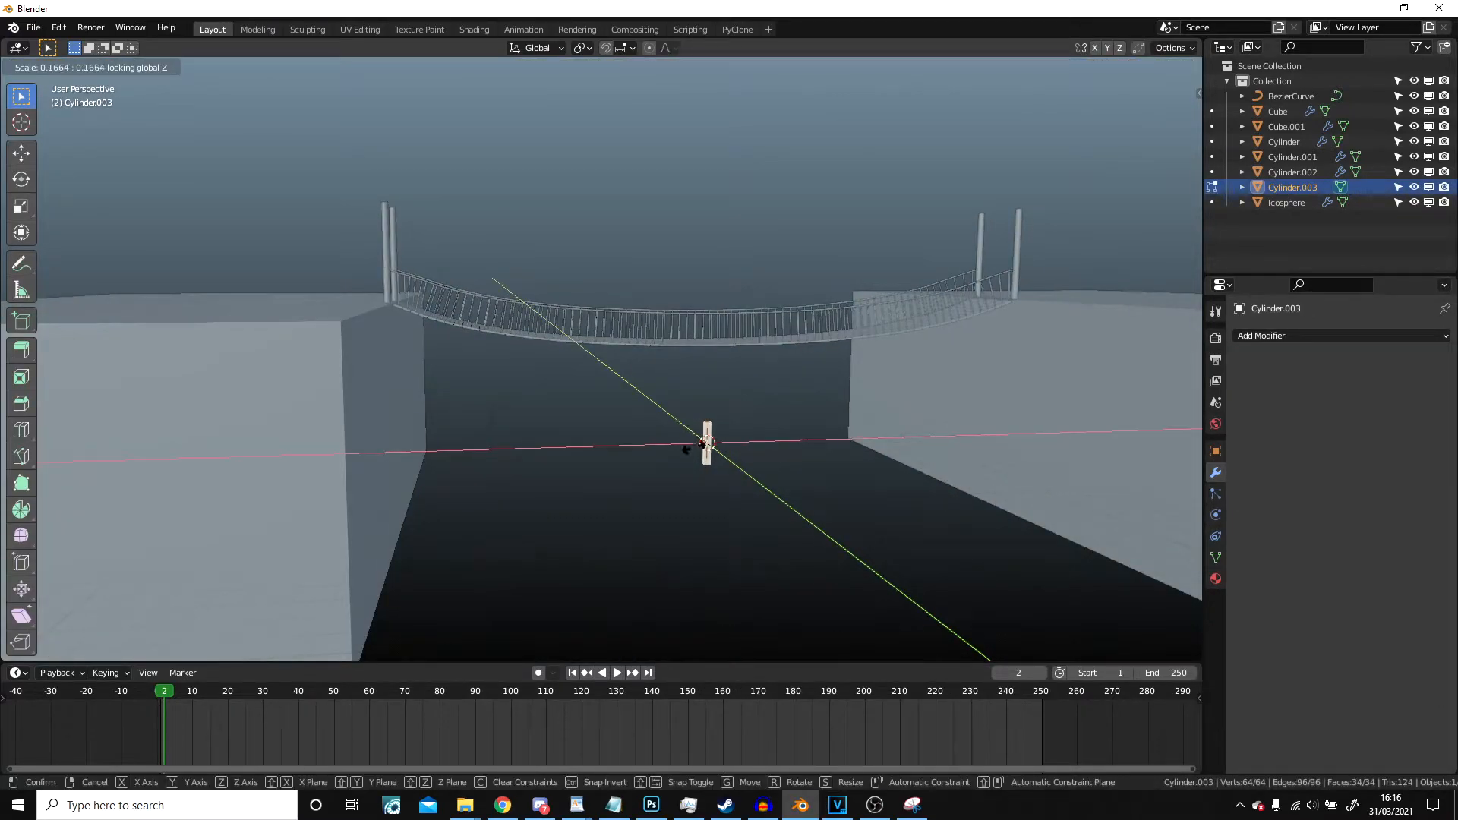
click(723, 463)
- Thin the cylinder with two more scalings that lock Z, the last one by about 0.586
shift+middle_drag(889, 473, 762, 419)
scroll(782, 443, up, 5)
key(s)
key(shift+z)
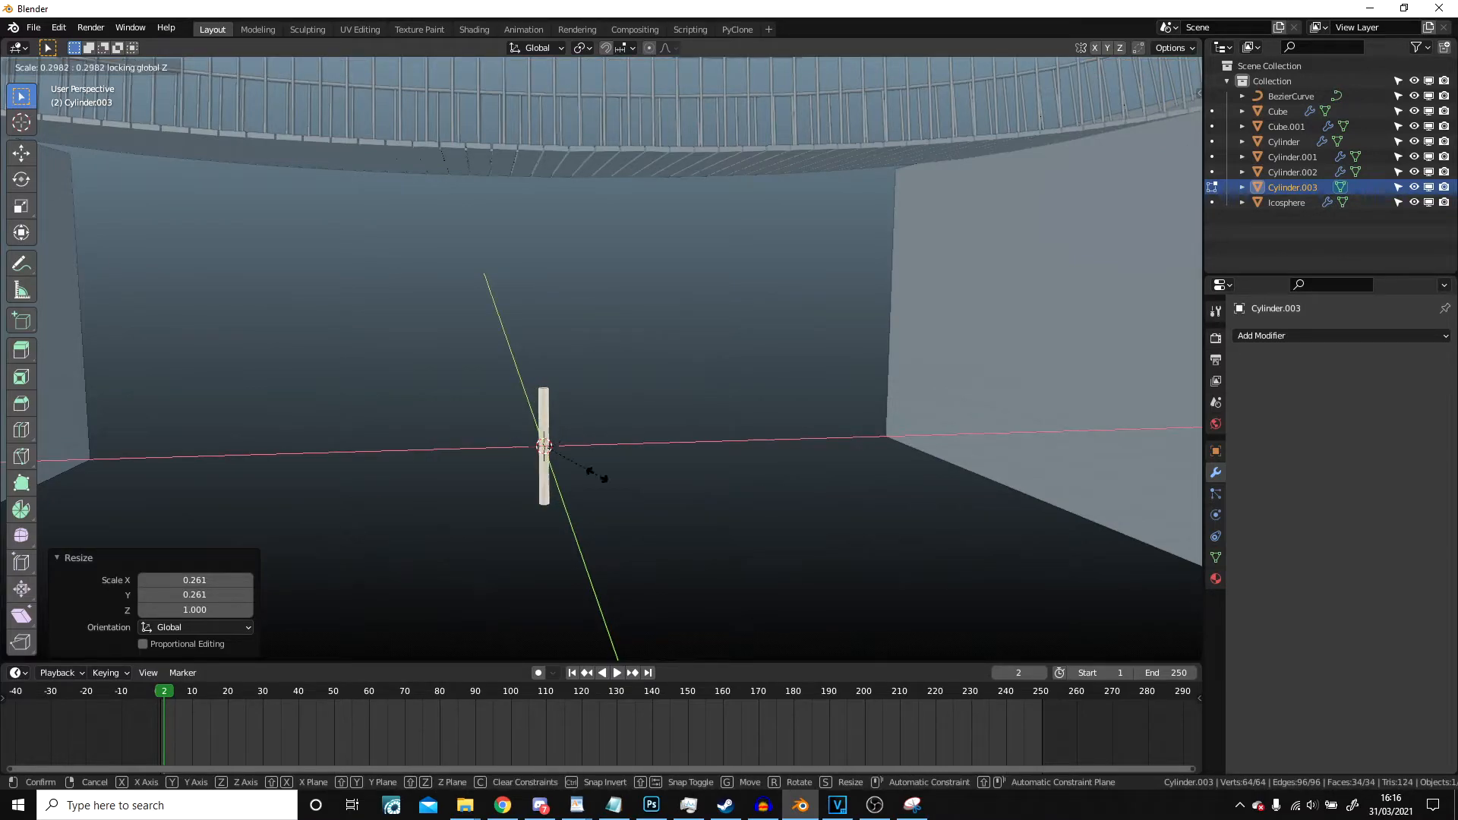
click(577, 461)
key(s)
key(shift+z)
click(635, 466)
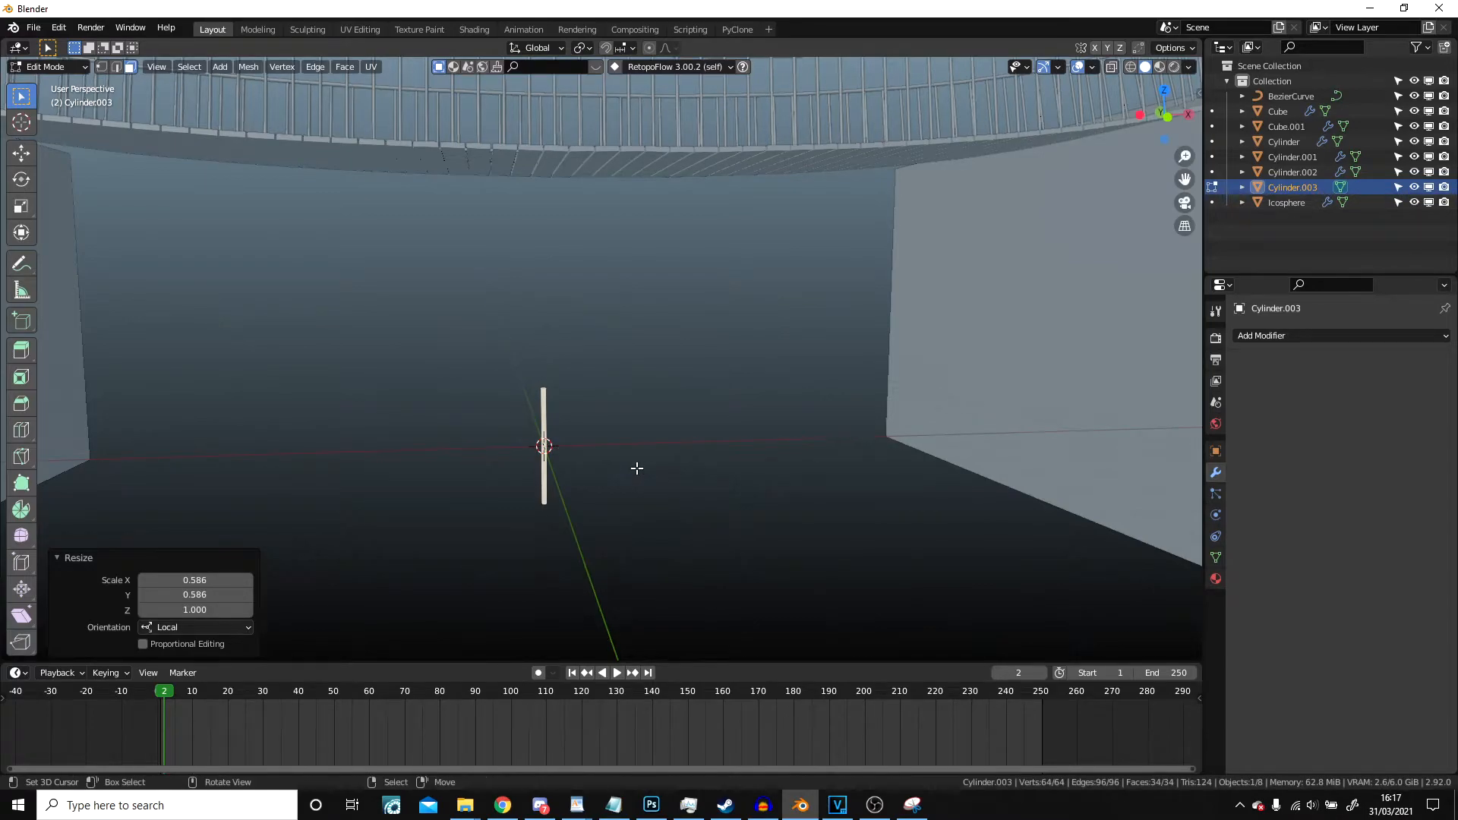
- In front view, move the thin cylinder about -19.9 m in X and 7.75 m in Z onto the block beside the posts
key(KP_1)
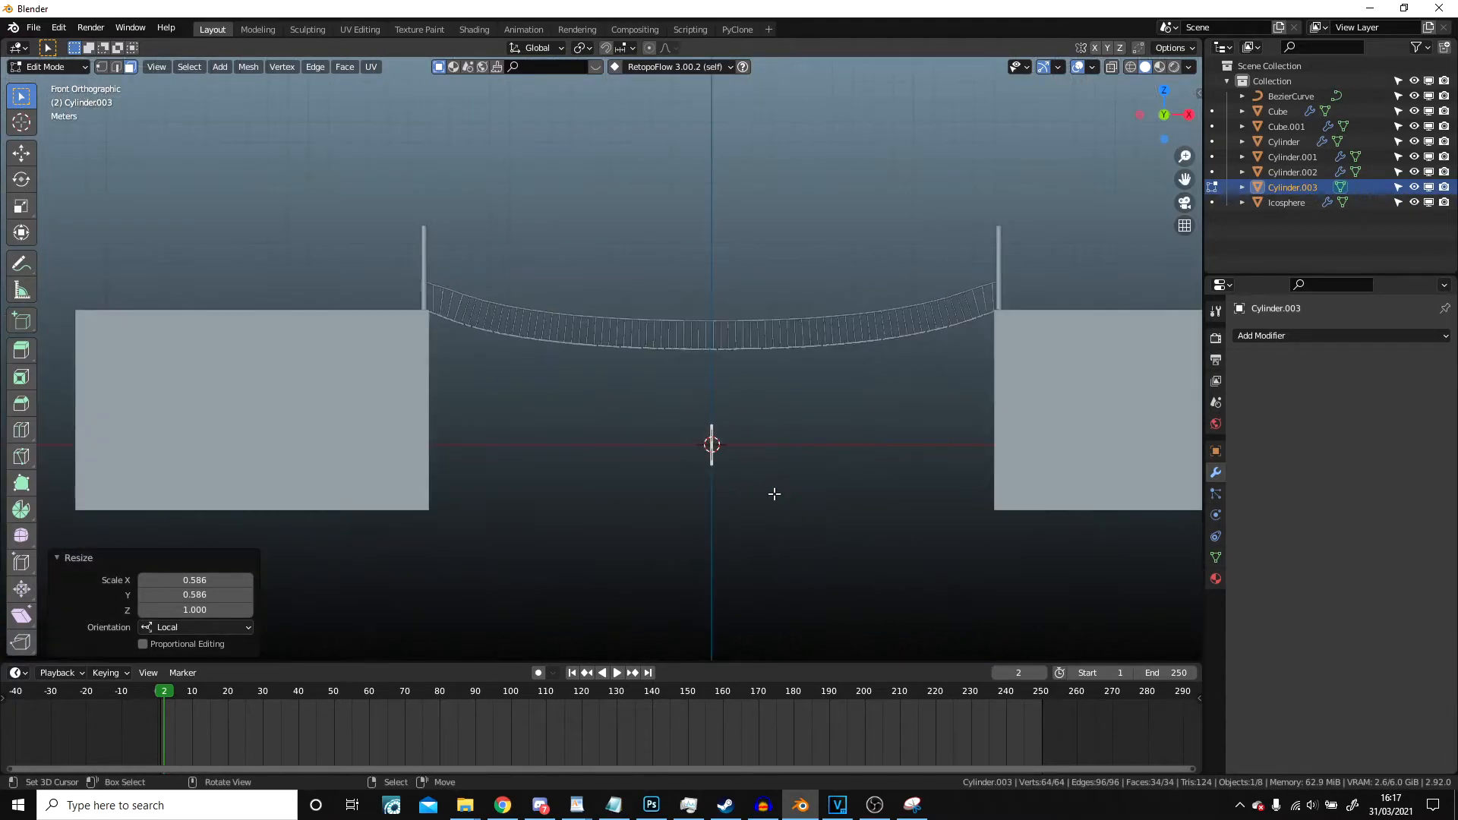
key(g)
click(370, 333)
shift+middle_drag(369, 333, 482, 322)
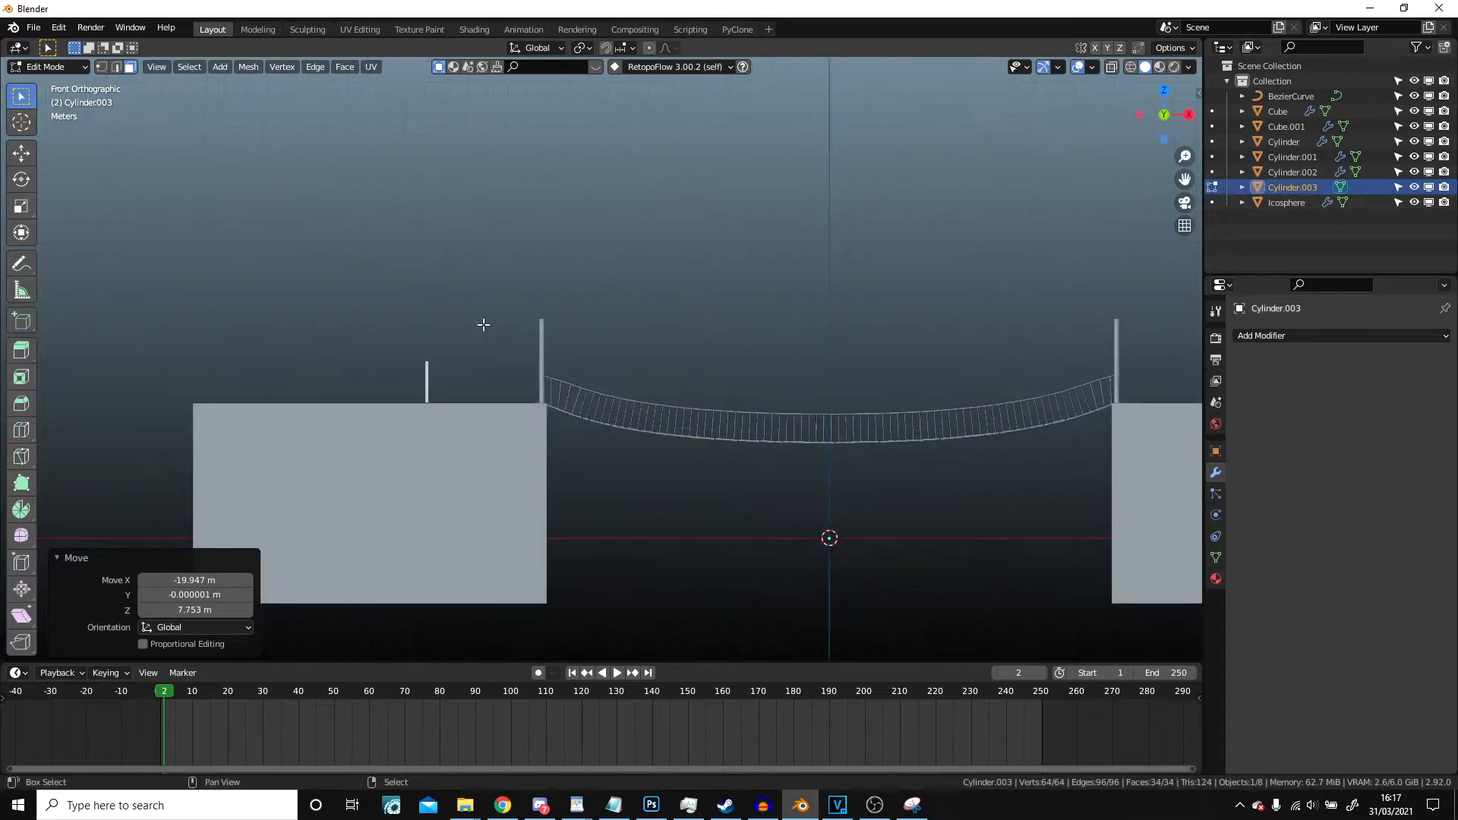
scroll(482, 322, up, 6)
shift+middle_drag(401, 251, 711, 245)
- Lengthen the cylinder along Z, rotate it about 55.3°, and position it diagonally from the block's surface to the post's top
key(s)
key(z)
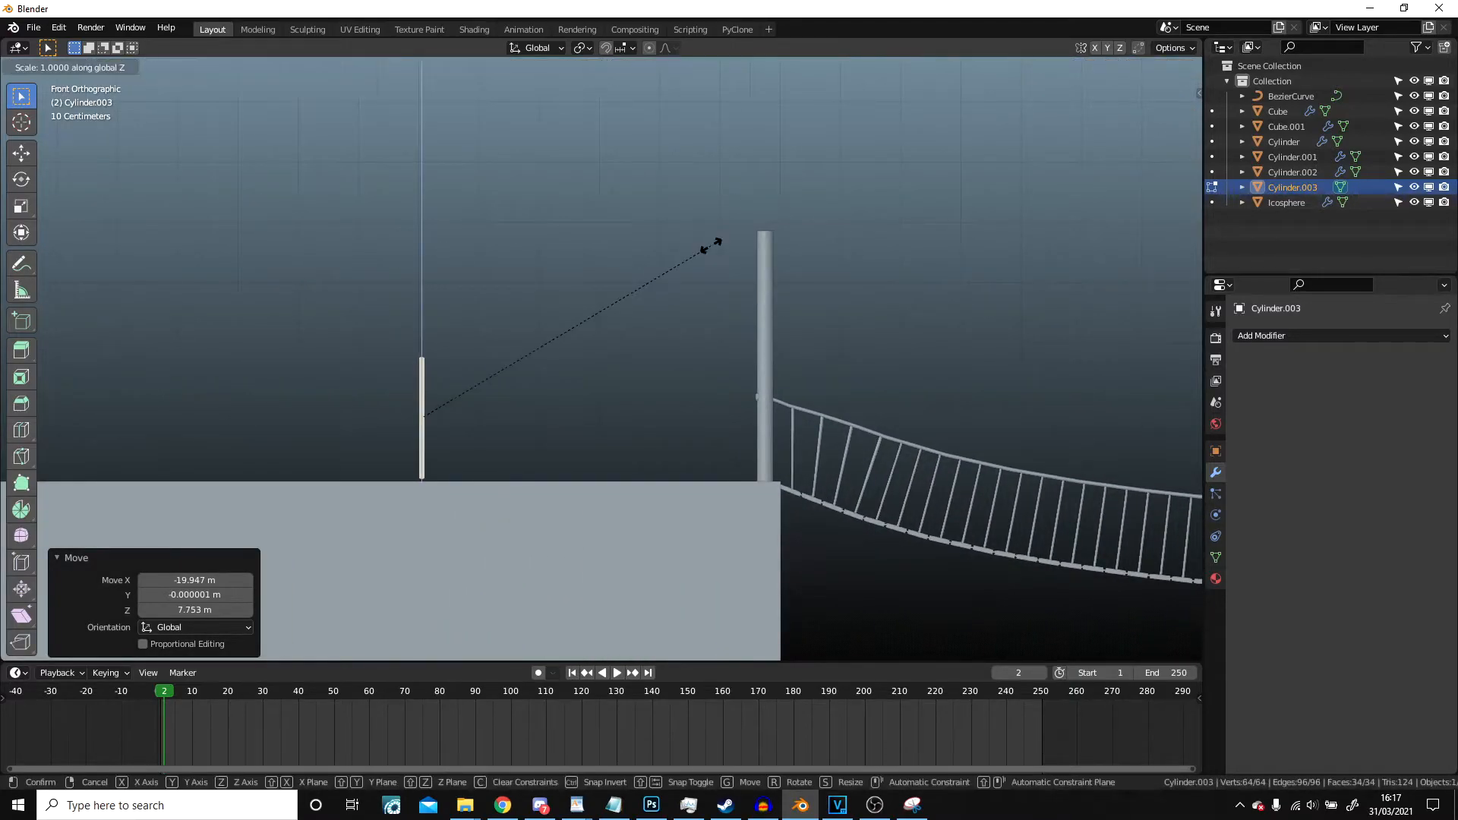
click(755, 297)
key(r)
click(742, 510)
key(g)
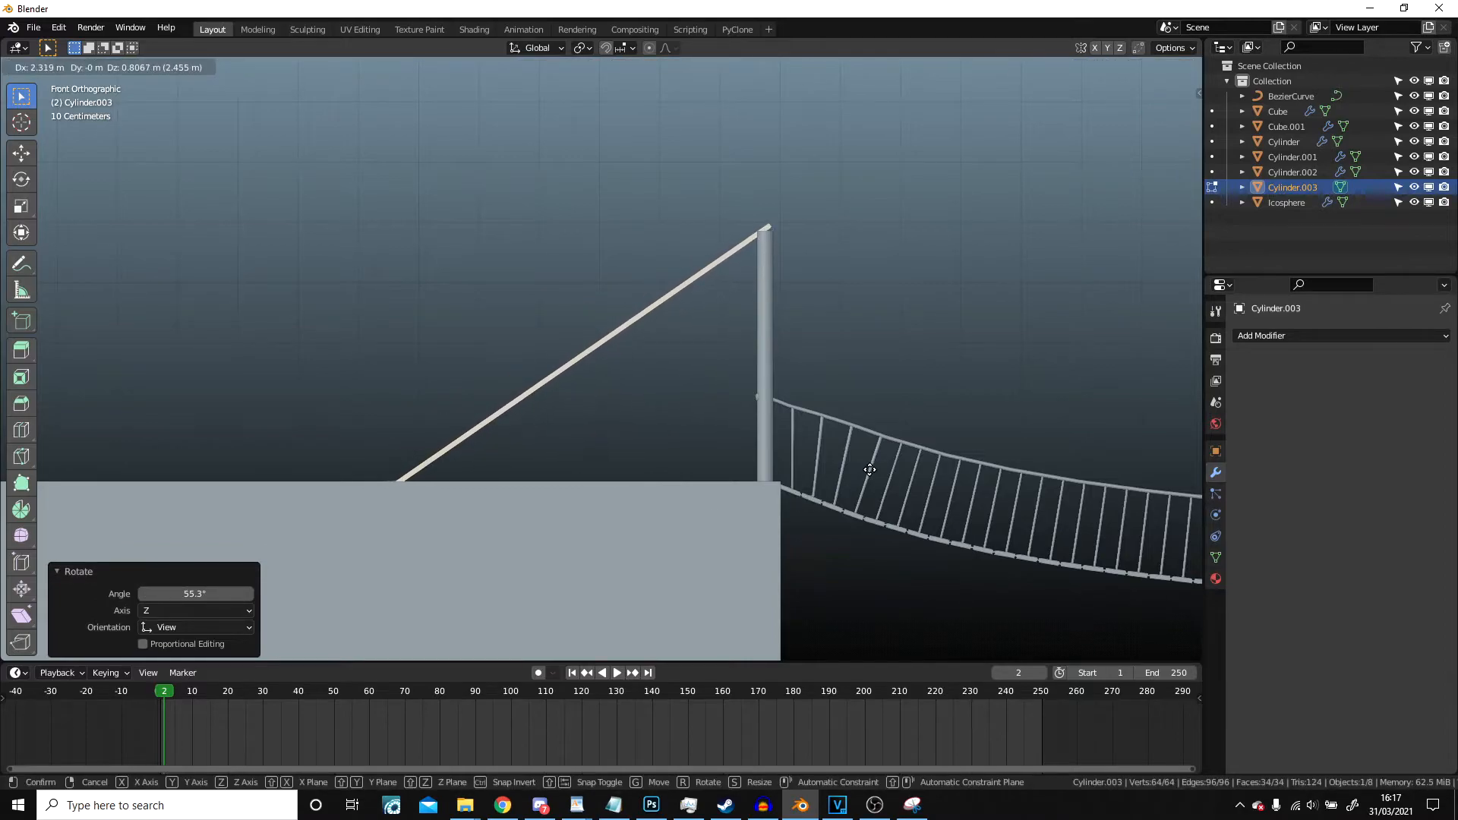
click(859, 475)
- Move the diagonal rope about -1.47 m along Y to line it up with the nearer post, and leave Edit Mode
middle_drag(859, 476, 911, 558)
scroll(534, 459, up, 5)
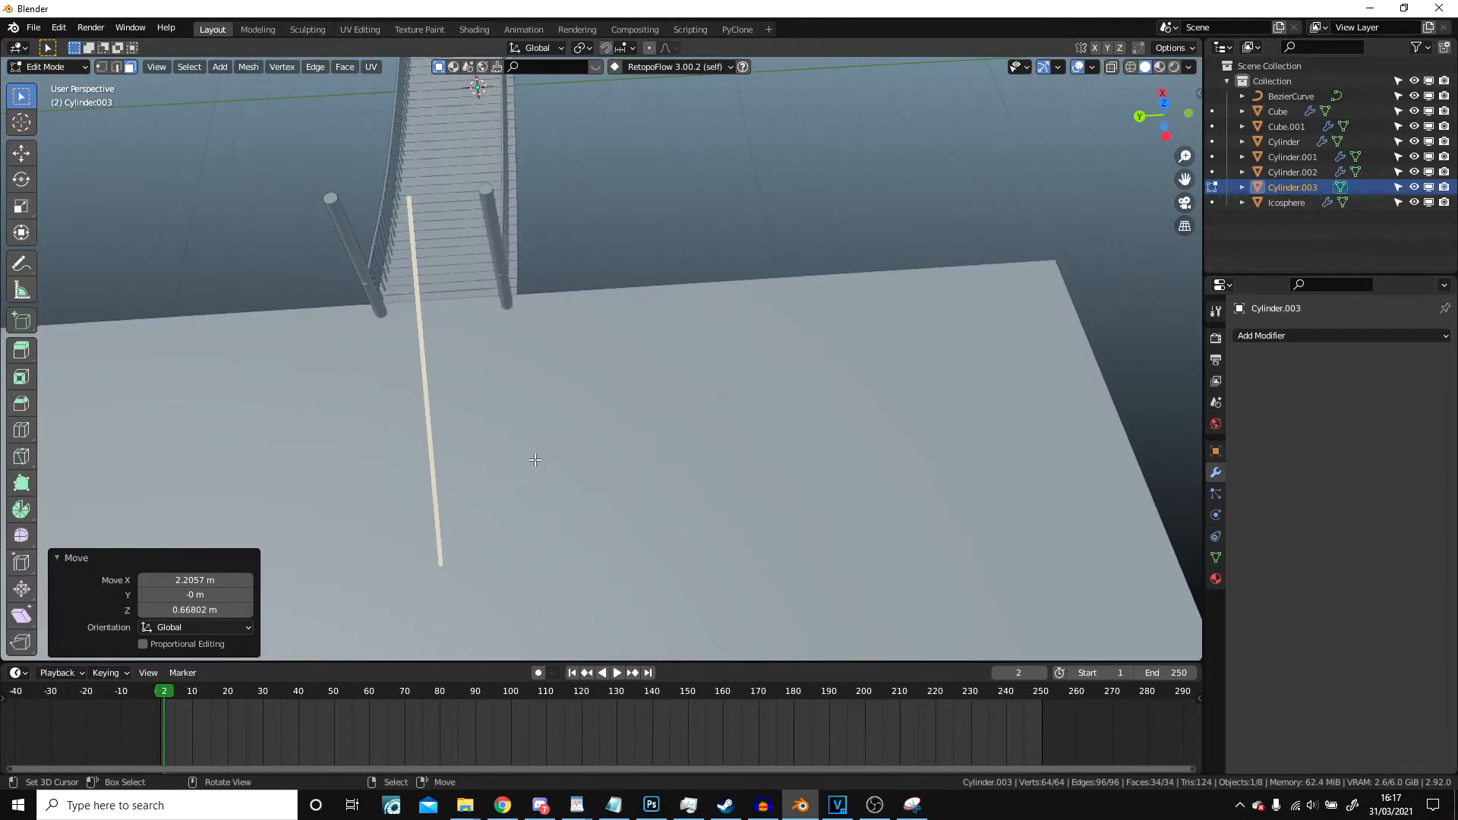
key(g)
key(x)
key(y)
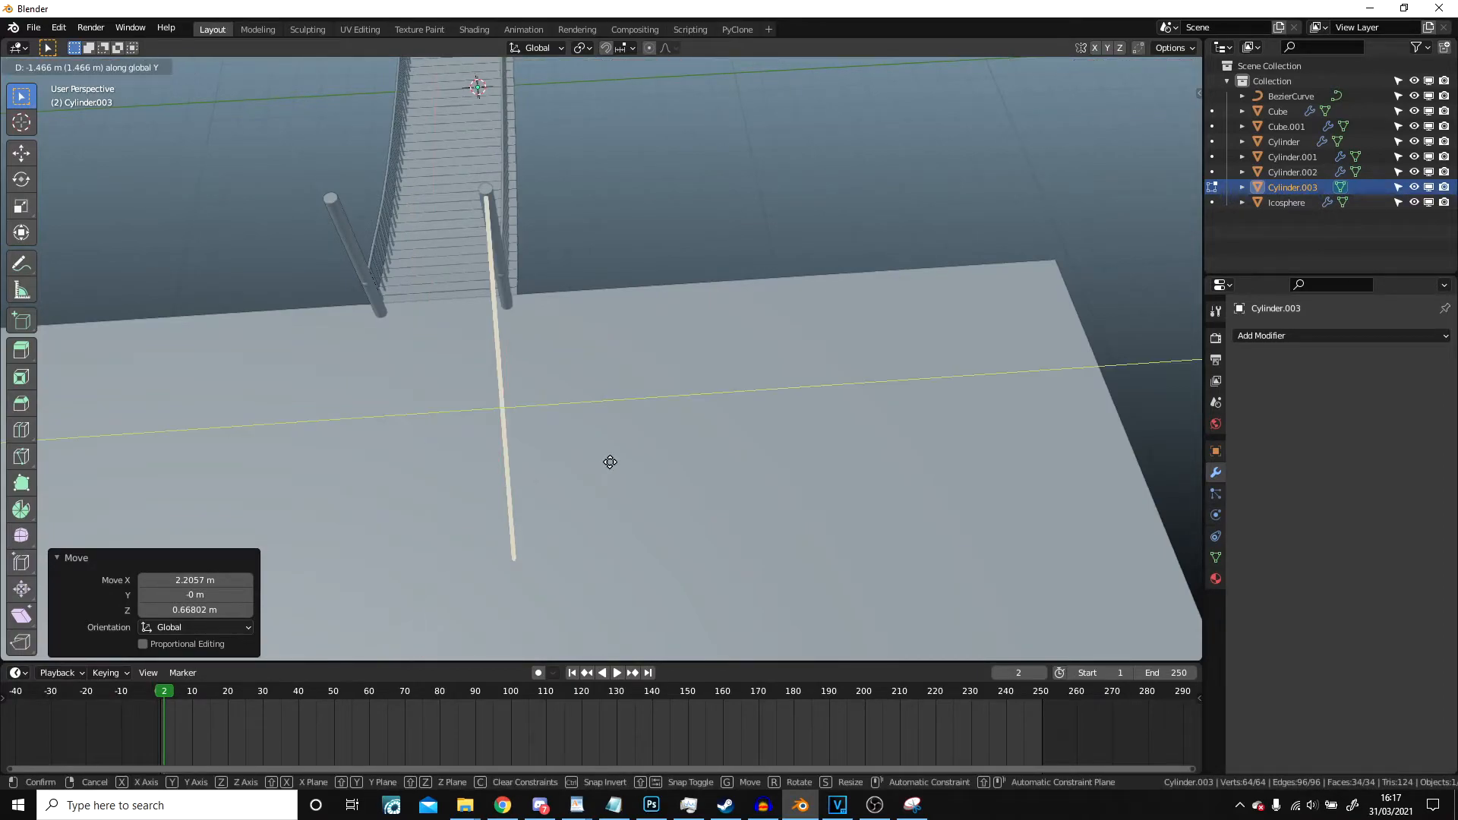
click(609, 462)
middle_drag(609, 462, 436, 332)
click(1306, 335)
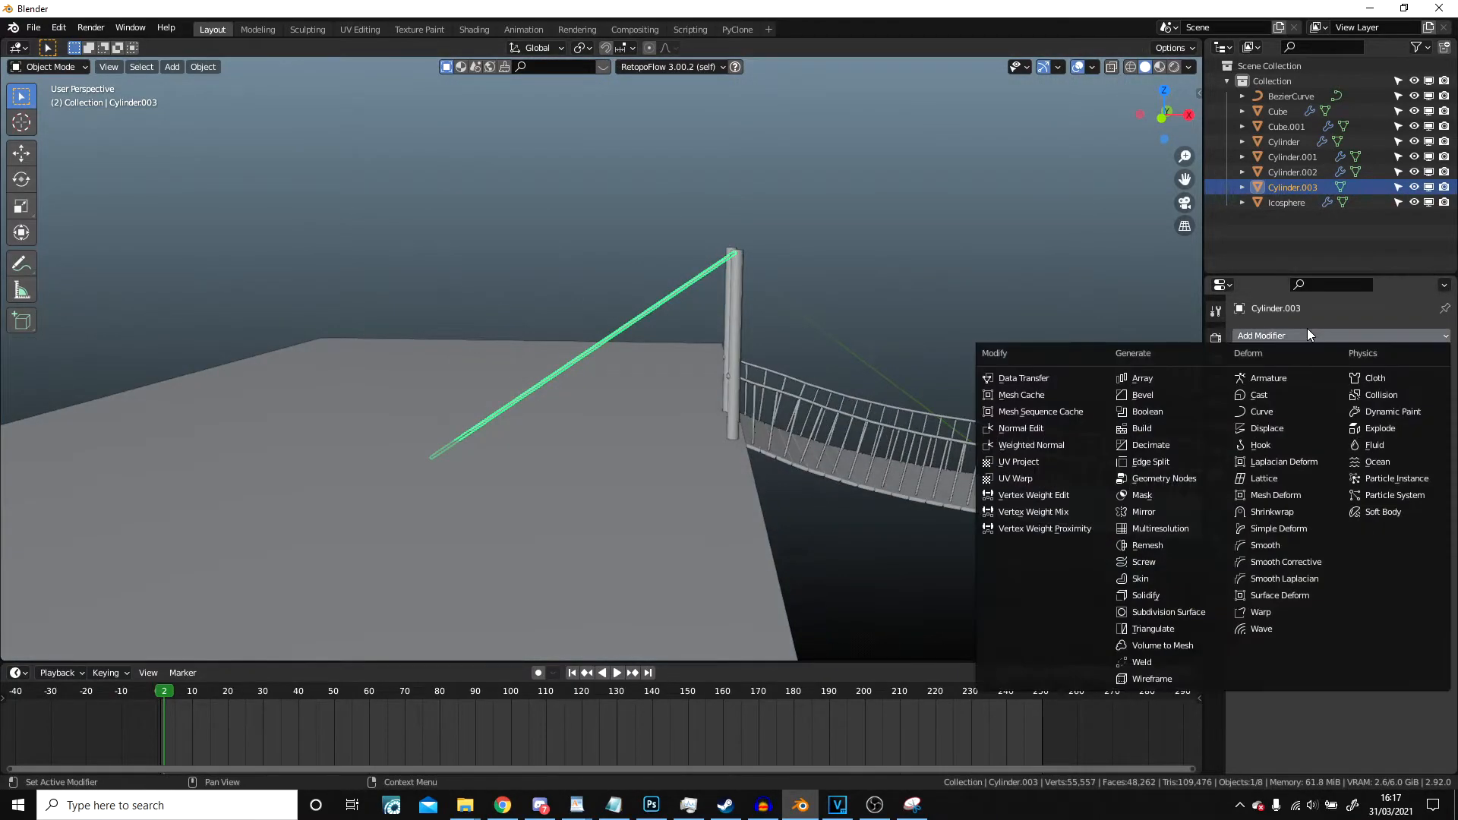
middle_drag(645, 384, 528, 363)
- In top view, rotate the rope about -30.3° so it angles outward, move its upper end back onto the post, and leave Edit Mode
key(KP_7)
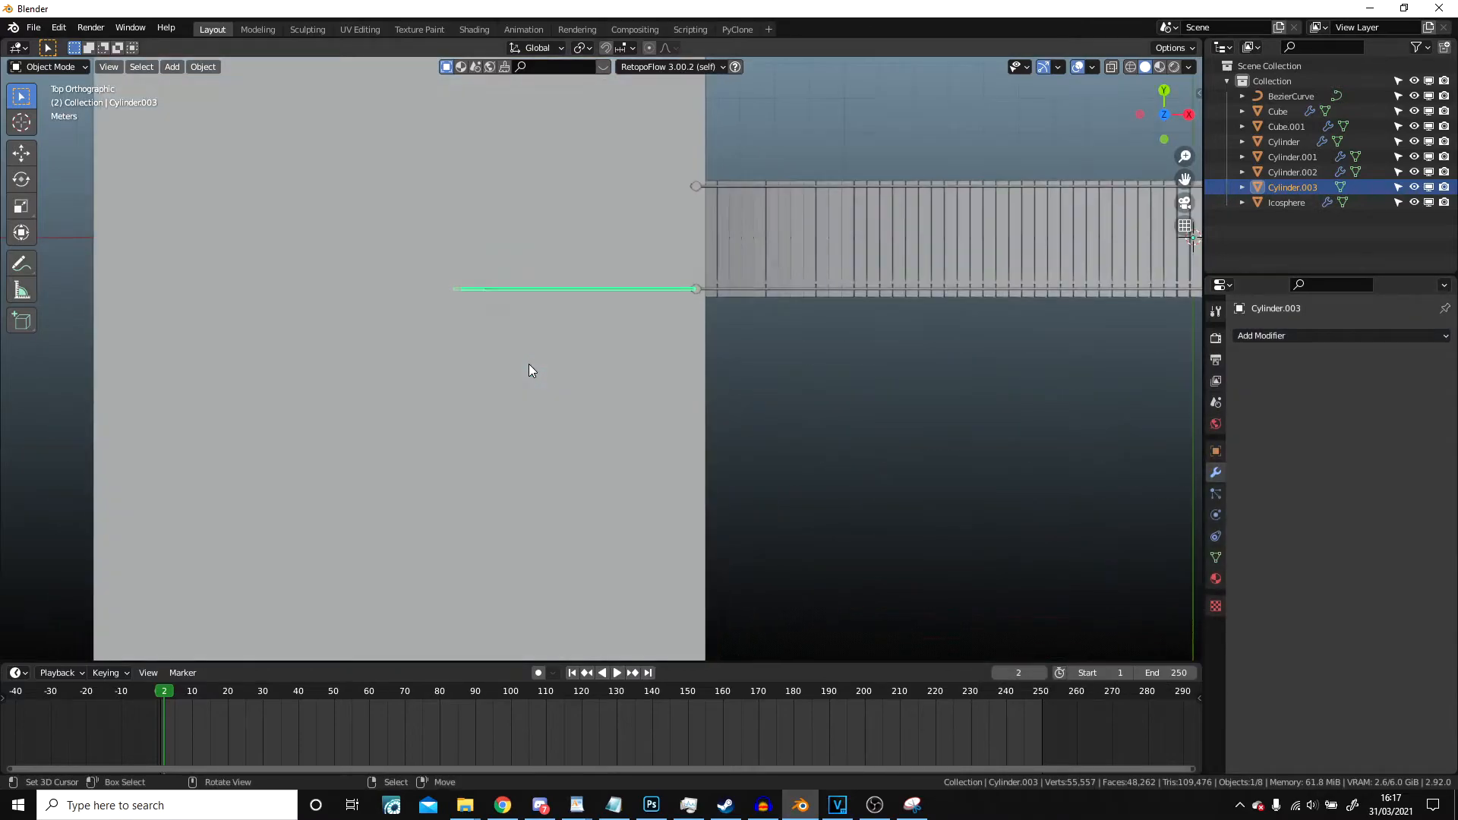
key(Tab)
key(r)
click(853, 247)
key(g)
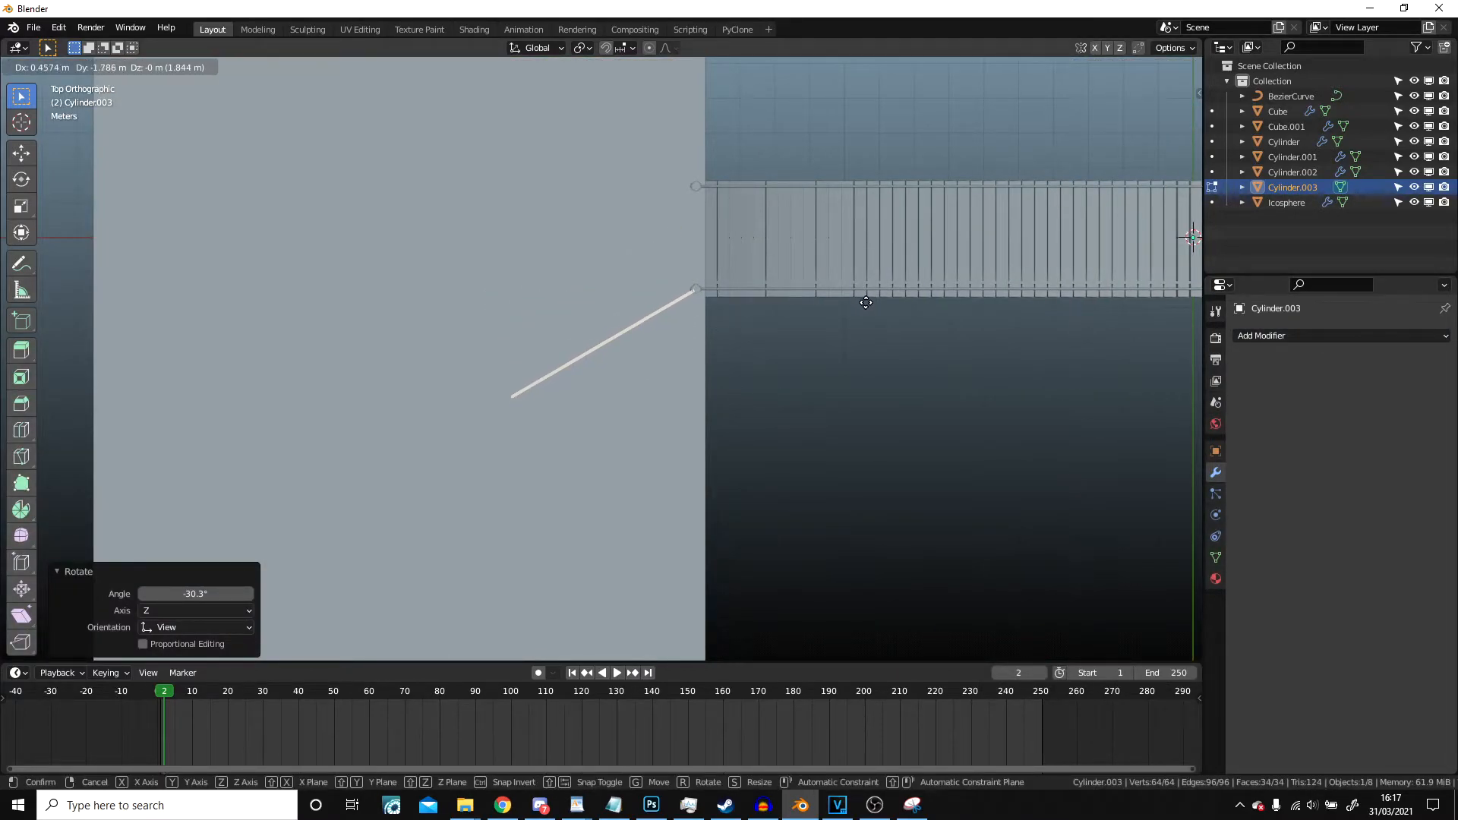
click(865, 301)
middle_drag(858, 319, 810, 205)
key(Tab)
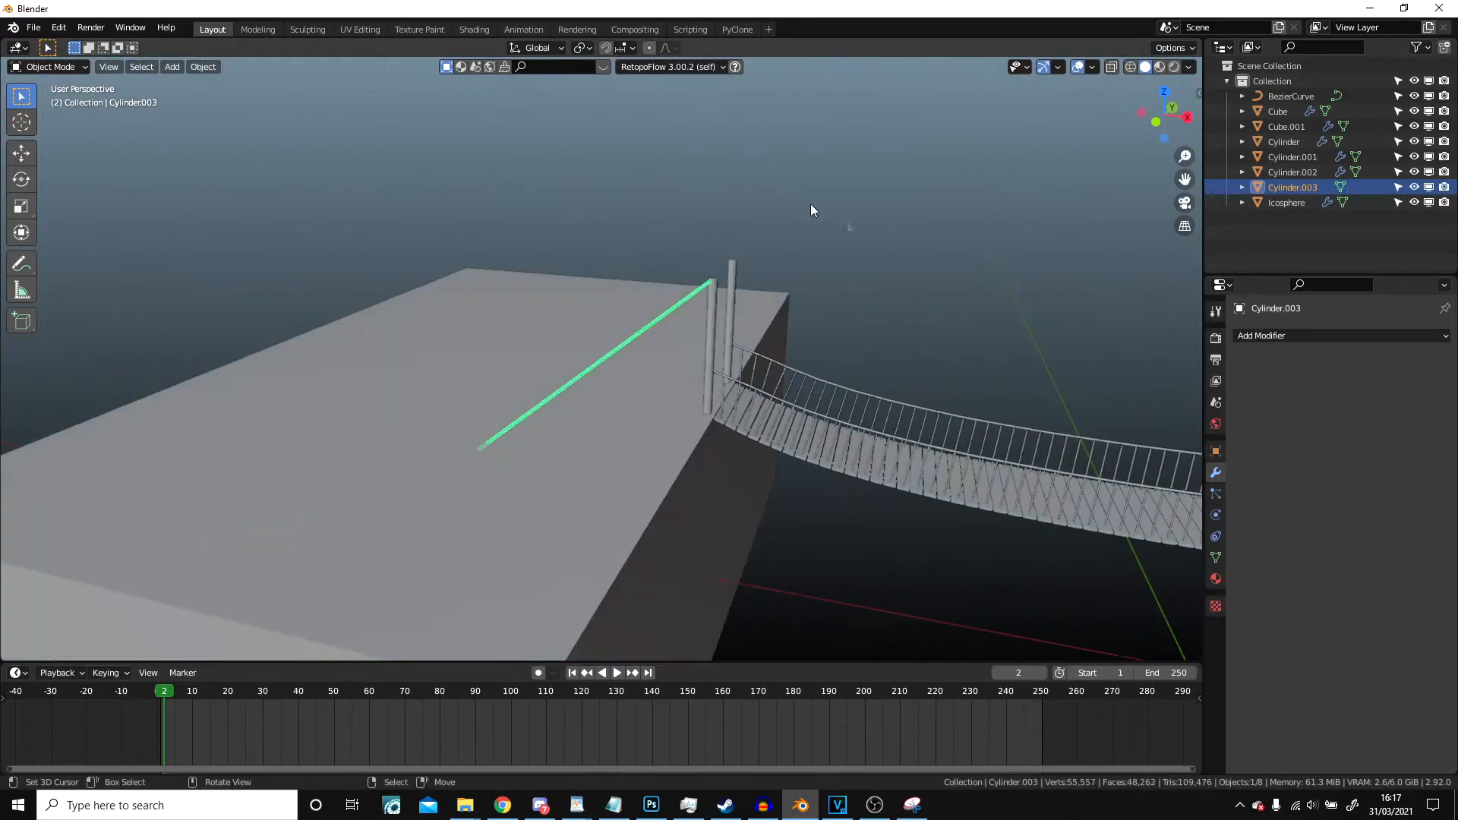
- Add a Mirror modifier to the diagonal rope with the X and Y axes enabled
click(1293, 335)
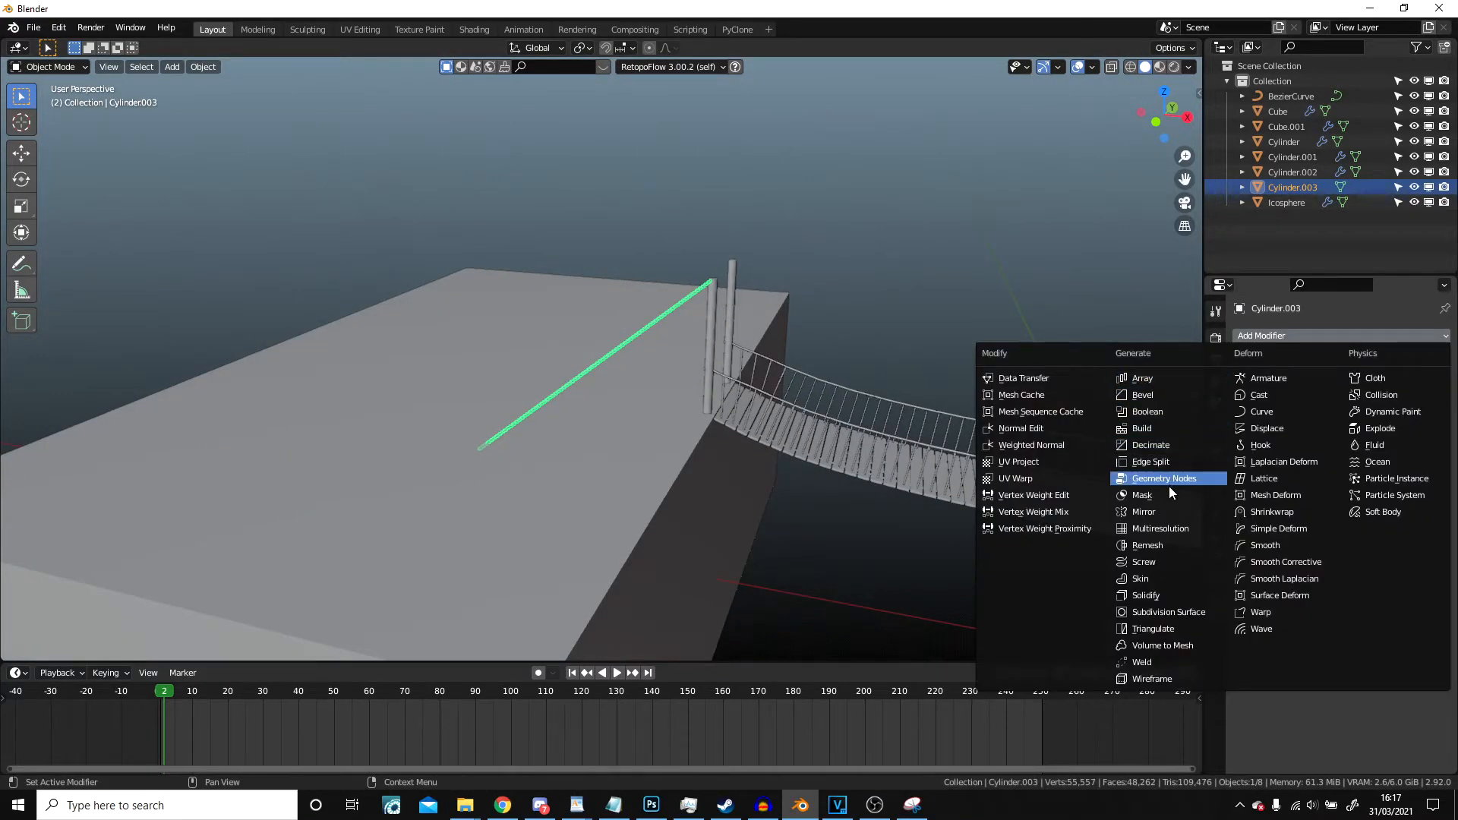
click(1161, 513)
scroll(783, 386, down, 6)
click(784, 386)
- Examine the whole bridge from several angles, including the planks, handrails, posts and diagonal support ropes
middle_drag(784, 386, 896, 444)
scroll(668, 406, up, 6)
middle_drag(670, 410, 518, 348)
scroll(446, 379, up, 3)
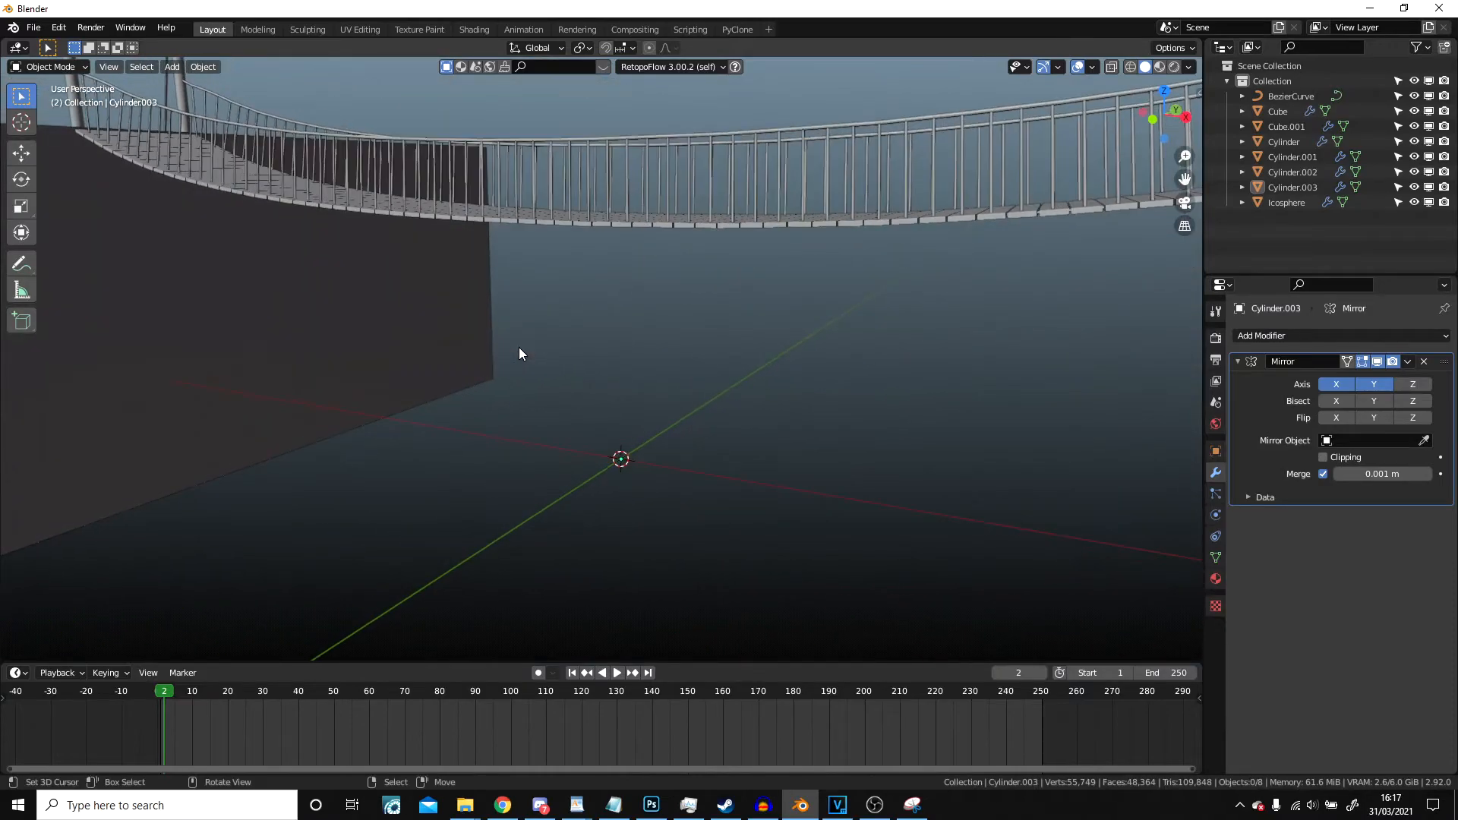
scroll(408, 345, down, 5)
scroll(427, 348, up, 4)
middle_drag(427, 348, 467, 380)
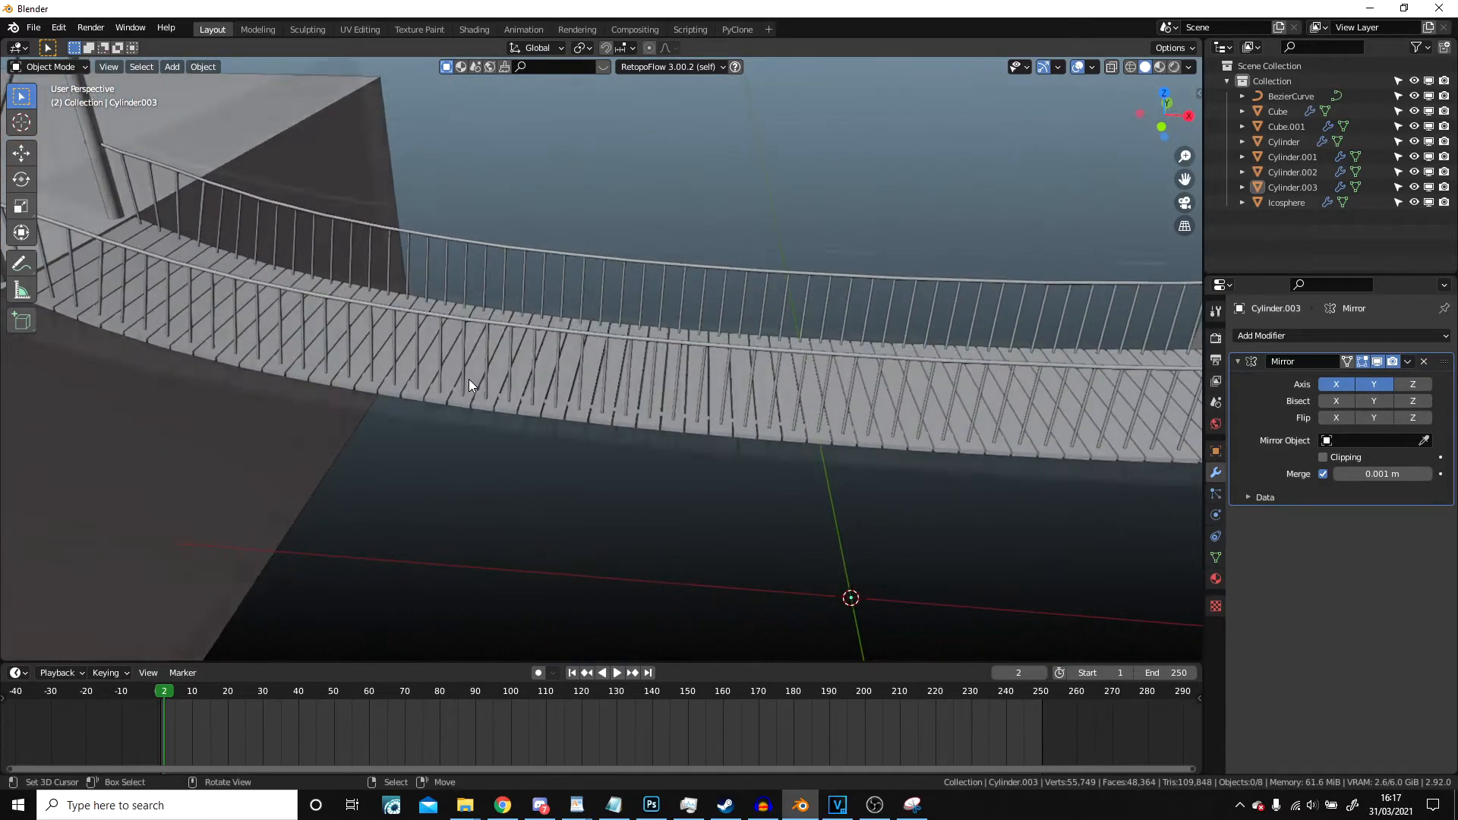
scroll(468, 380, up, 5)
click(500, 226)
middle_drag(500, 227, 529, 257)
scroll(530, 257, down, 8)
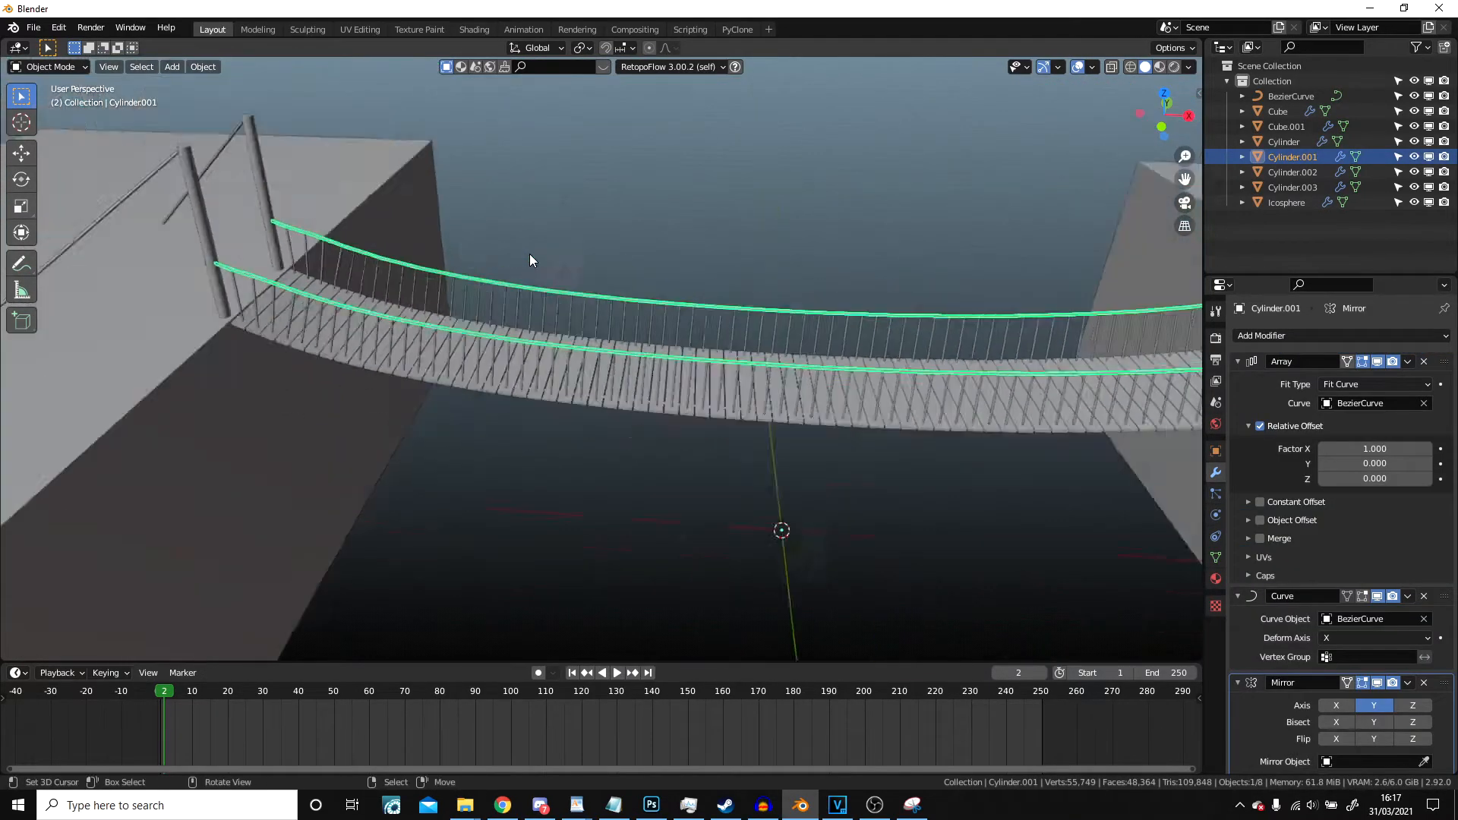
click(818, 508)
scroll(849, 568, down, 3)
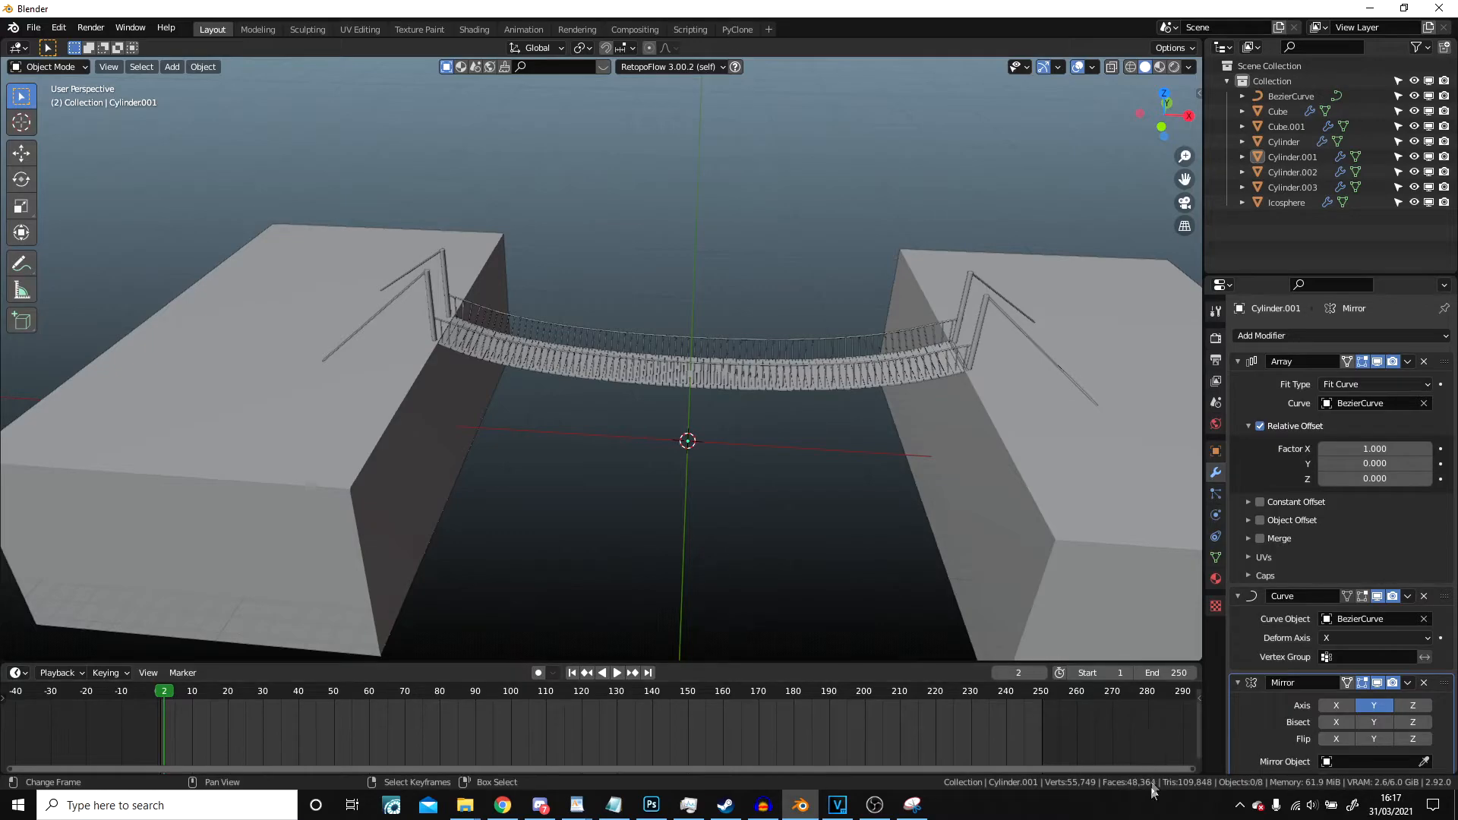
- Add a Decimate modifier to the vertical ropes and collapse their Array, Curve and Mirror modifier settings
scroll(754, 254, up, 10)
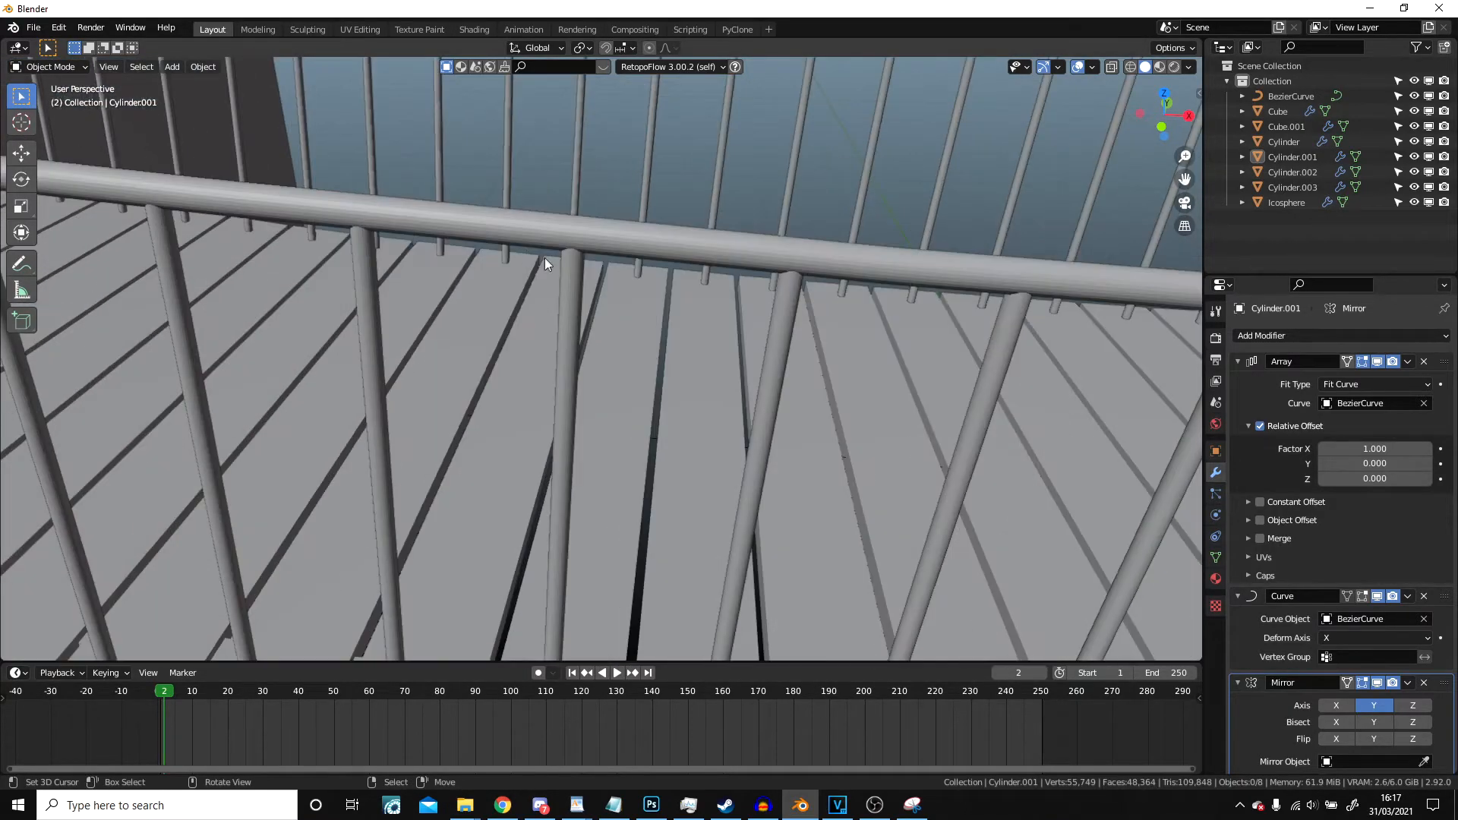
click(569, 275)
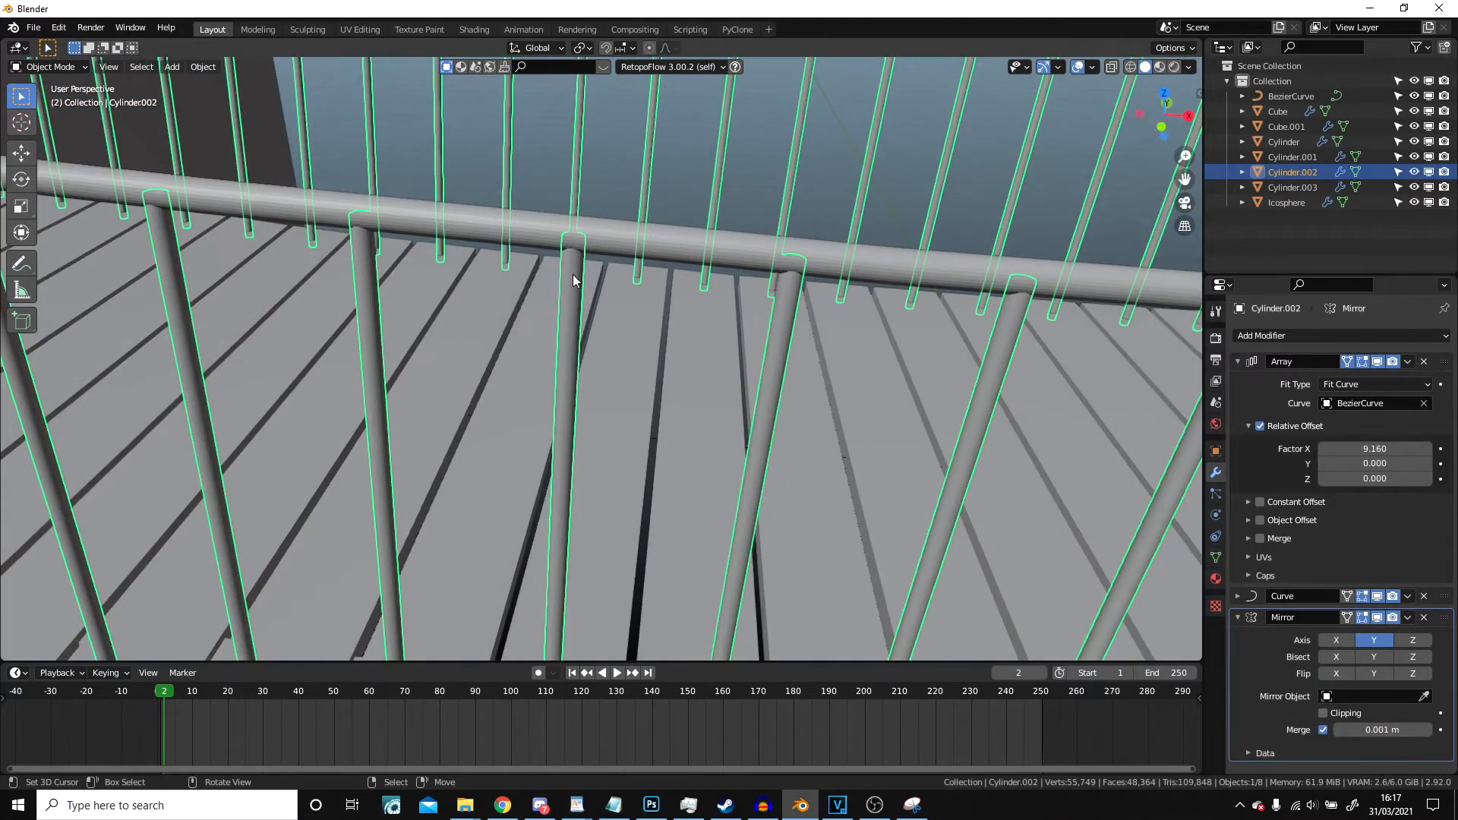
scroll(571, 276, down, 10)
click(1261, 336)
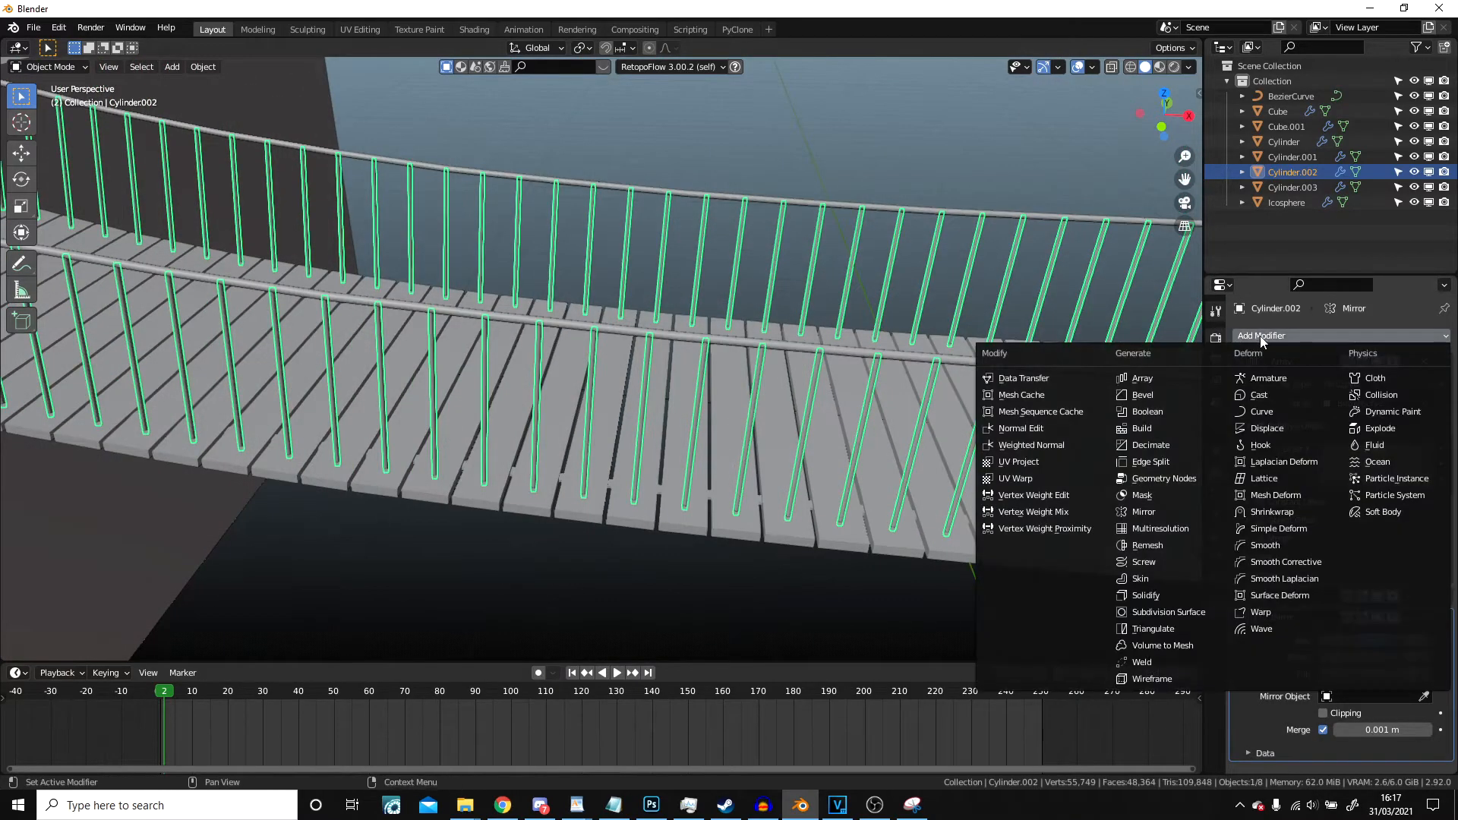
click(1177, 448)
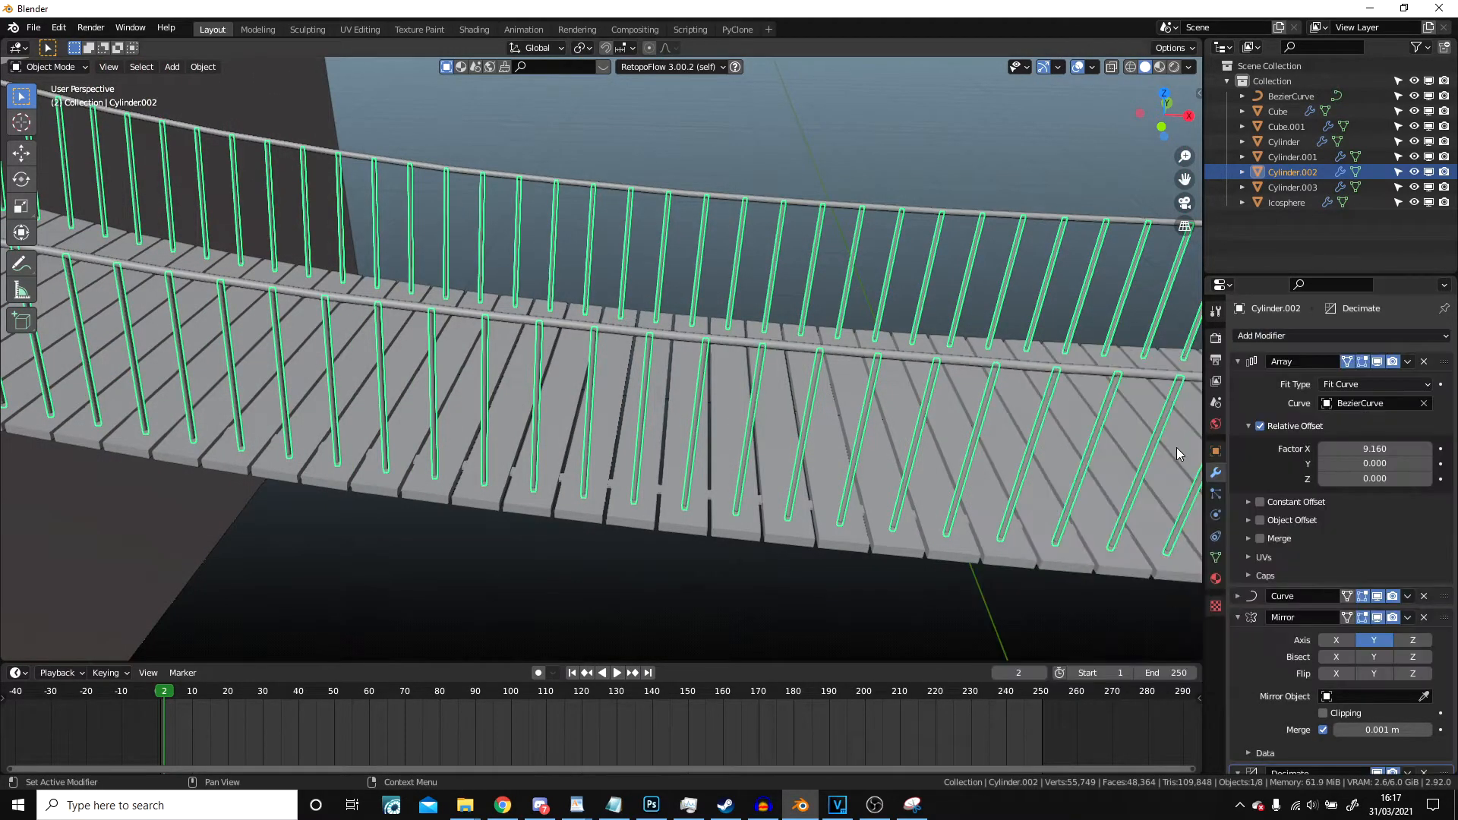
click(1238, 363)
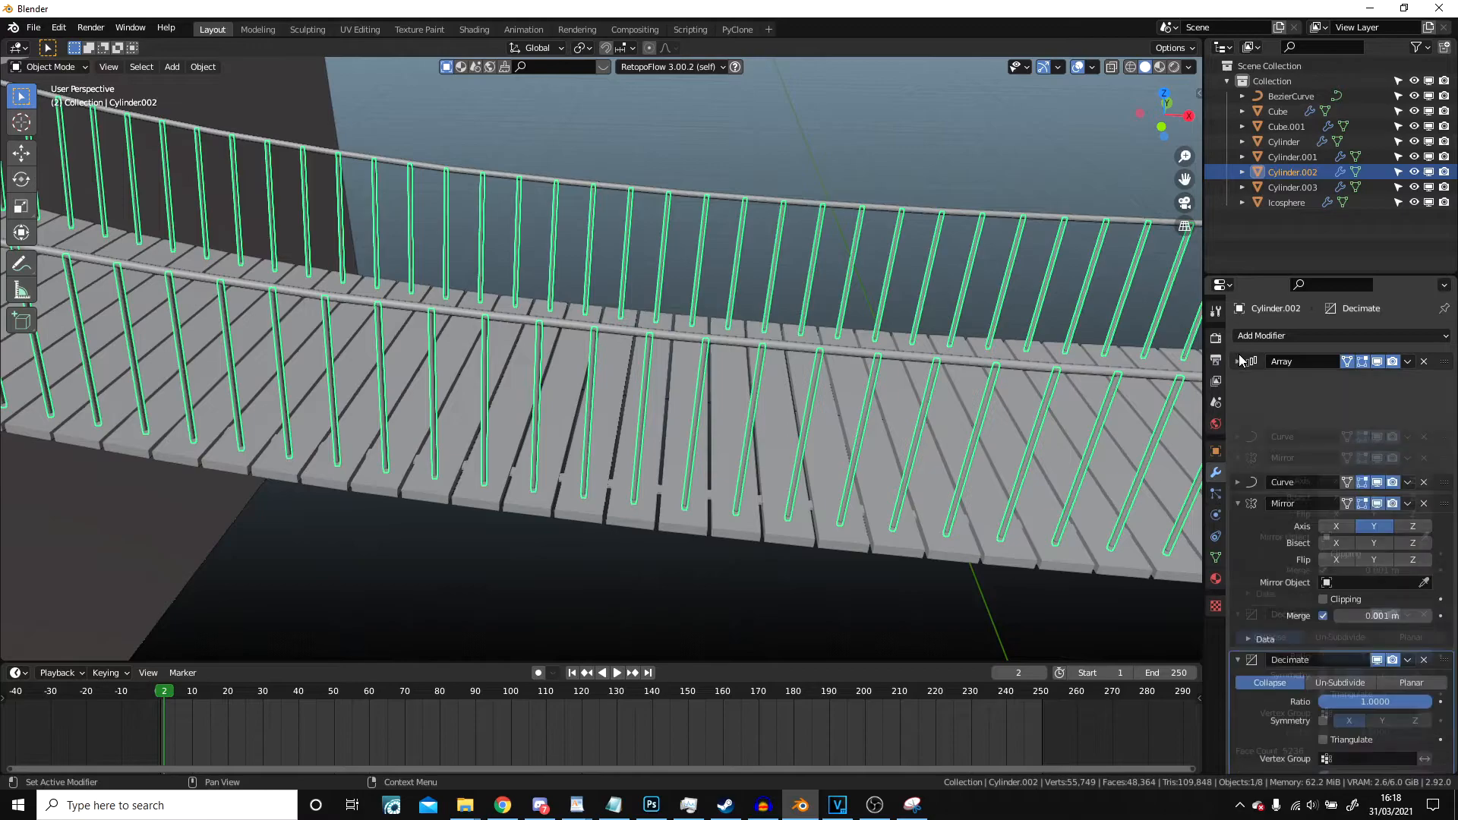
click(1238, 406)
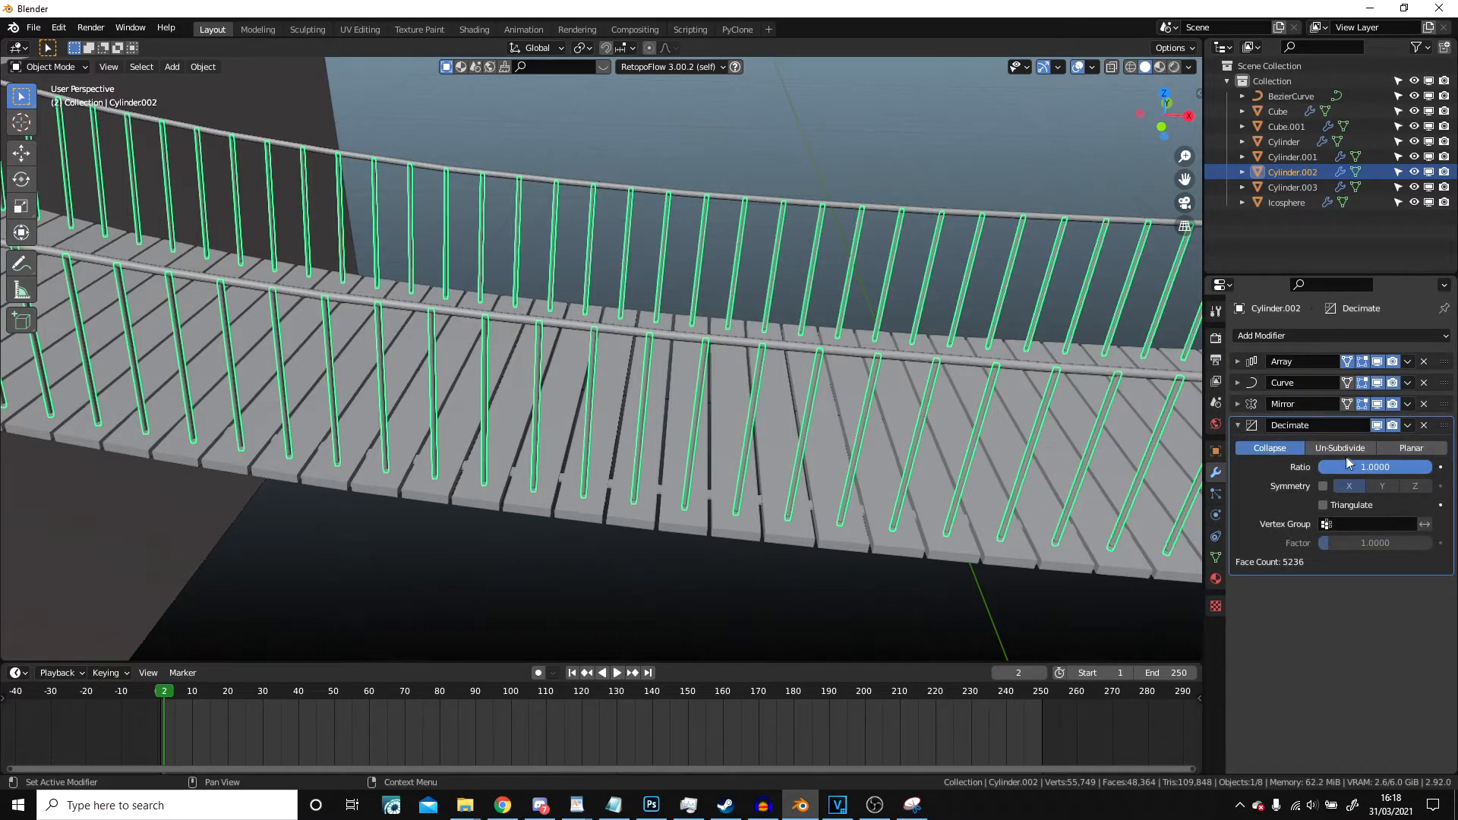
- Switch the vertical ropes' Decimate modifier to Un-Subdivide, set the iterations to 3, and check the simplified ropes up close
click(1344, 450)
click(1427, 467)
click(1427, 467)
click(1427, 467)
click(1427, 467)
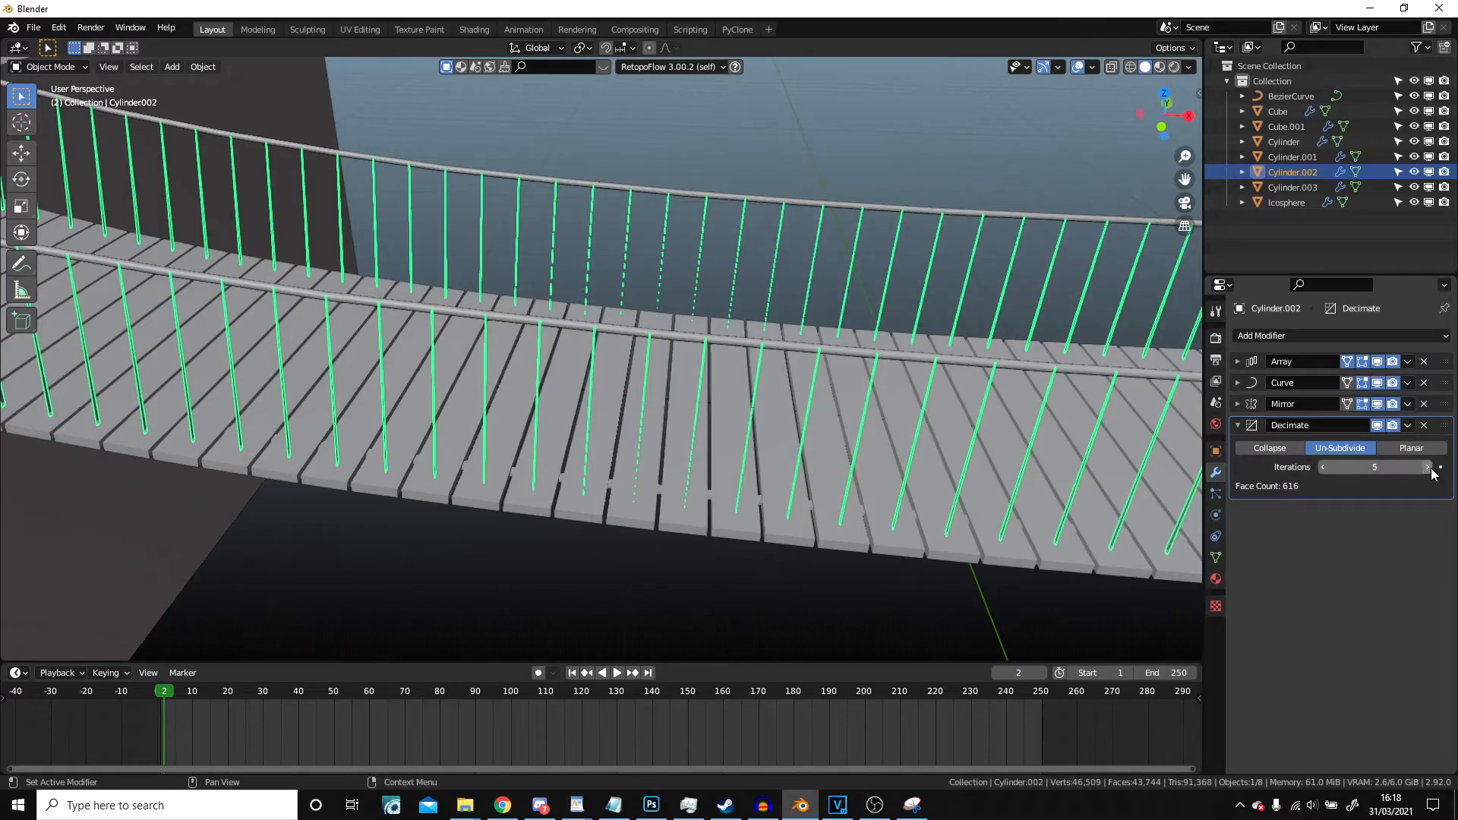
click(1323, 467)
scroll(656, 377, up, 6)
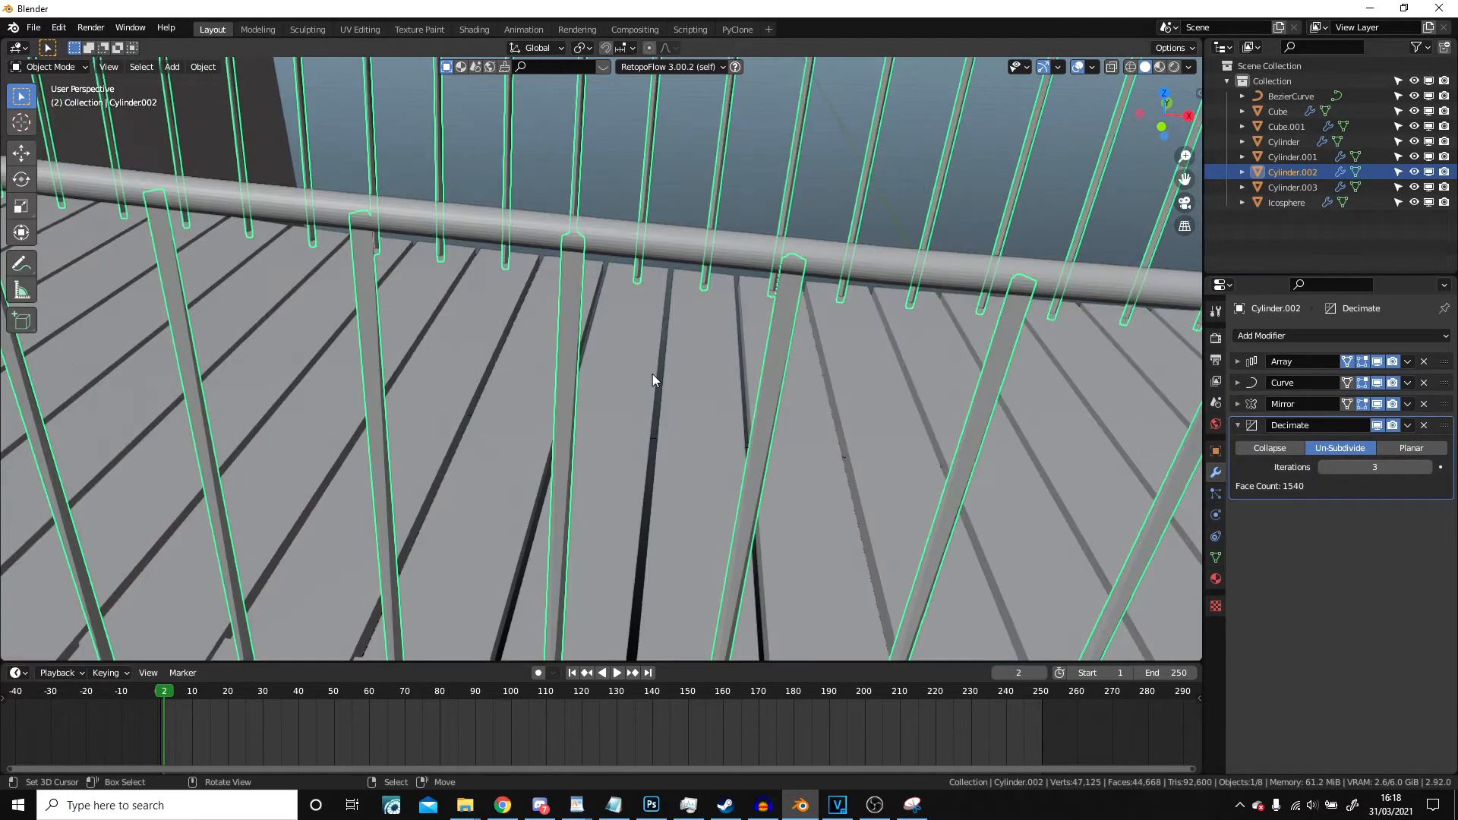
click(656, 377)
middle_drag(625, 256, 608, 263)
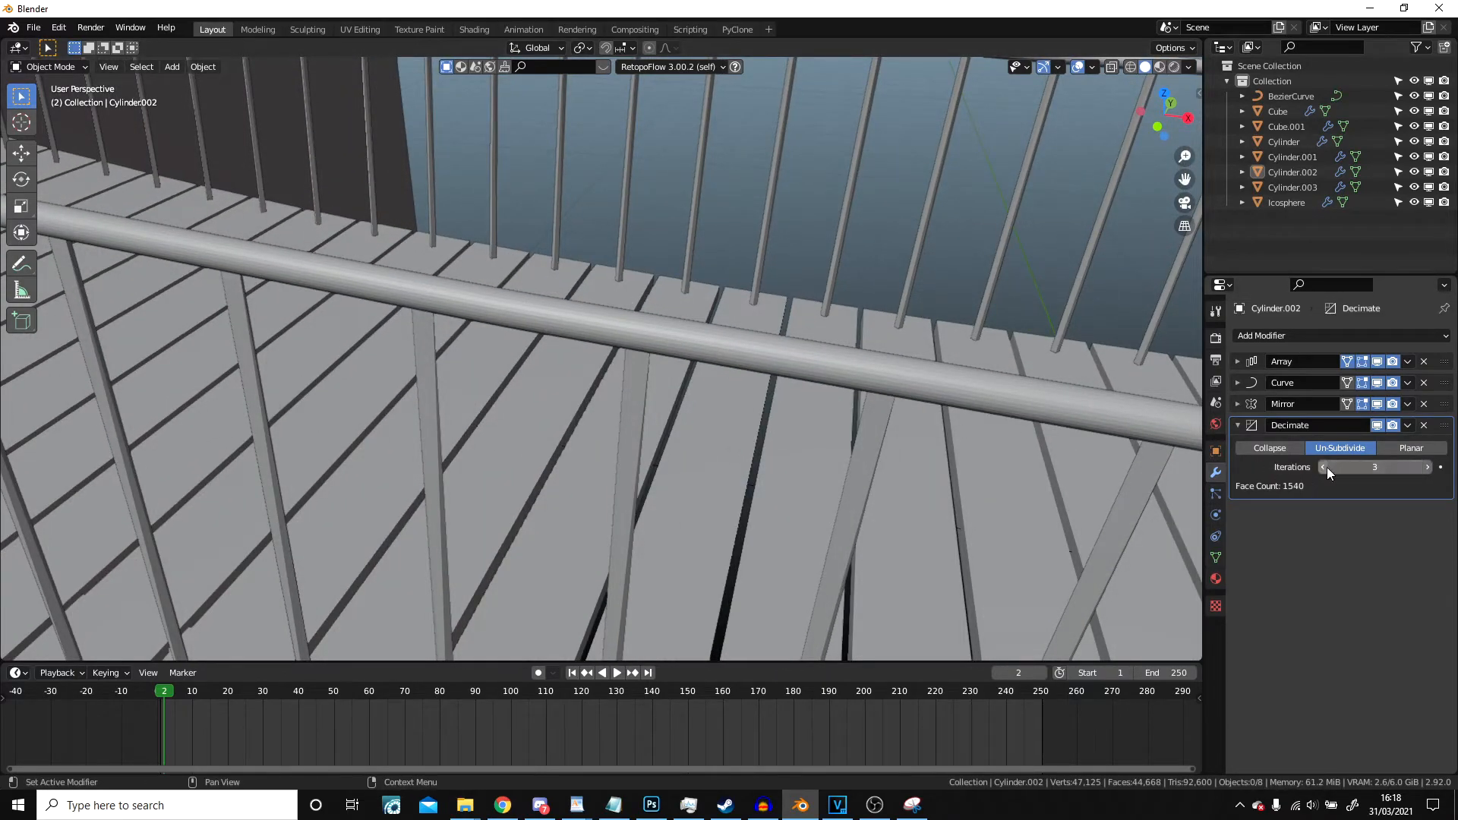
- Add a Decimate modifier to the handrail, set it to Un-Subdivide with 2 iterations, and collapse the handrail's other modifiers
click(767, 354)
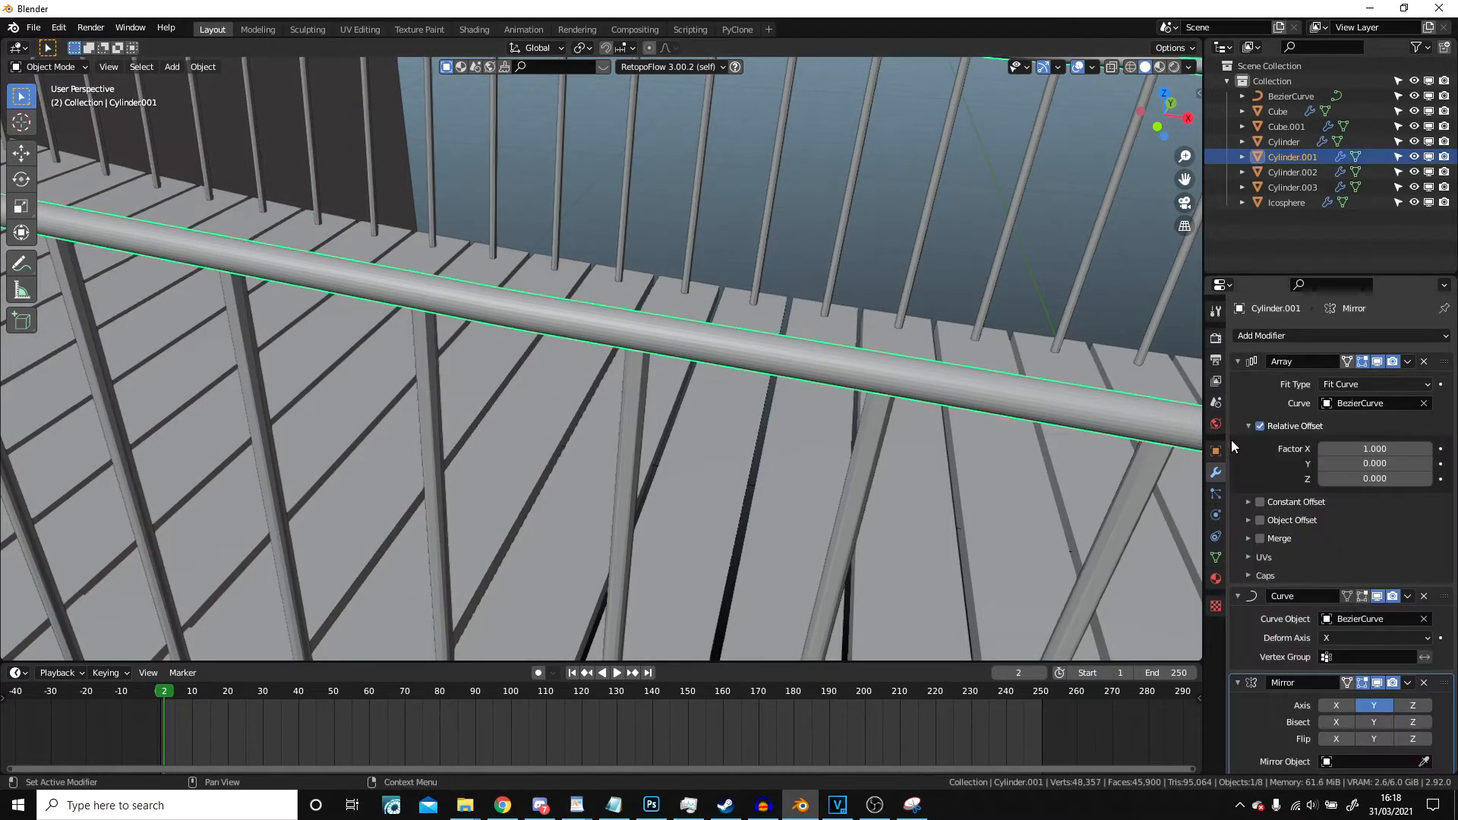
click(1238, 363)
click(1239, 382)
click(1242, 402)
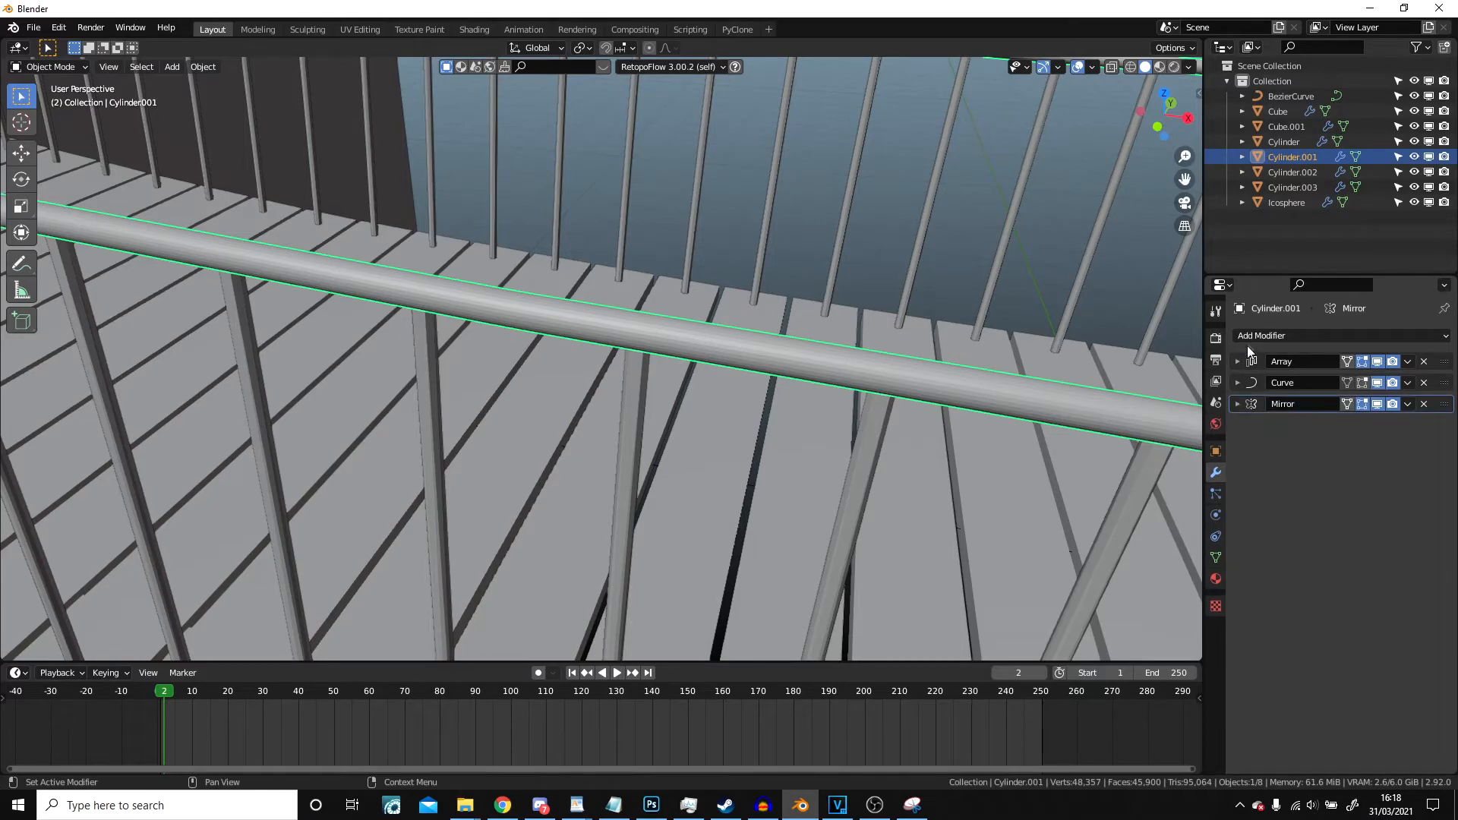
click(1246, 339)
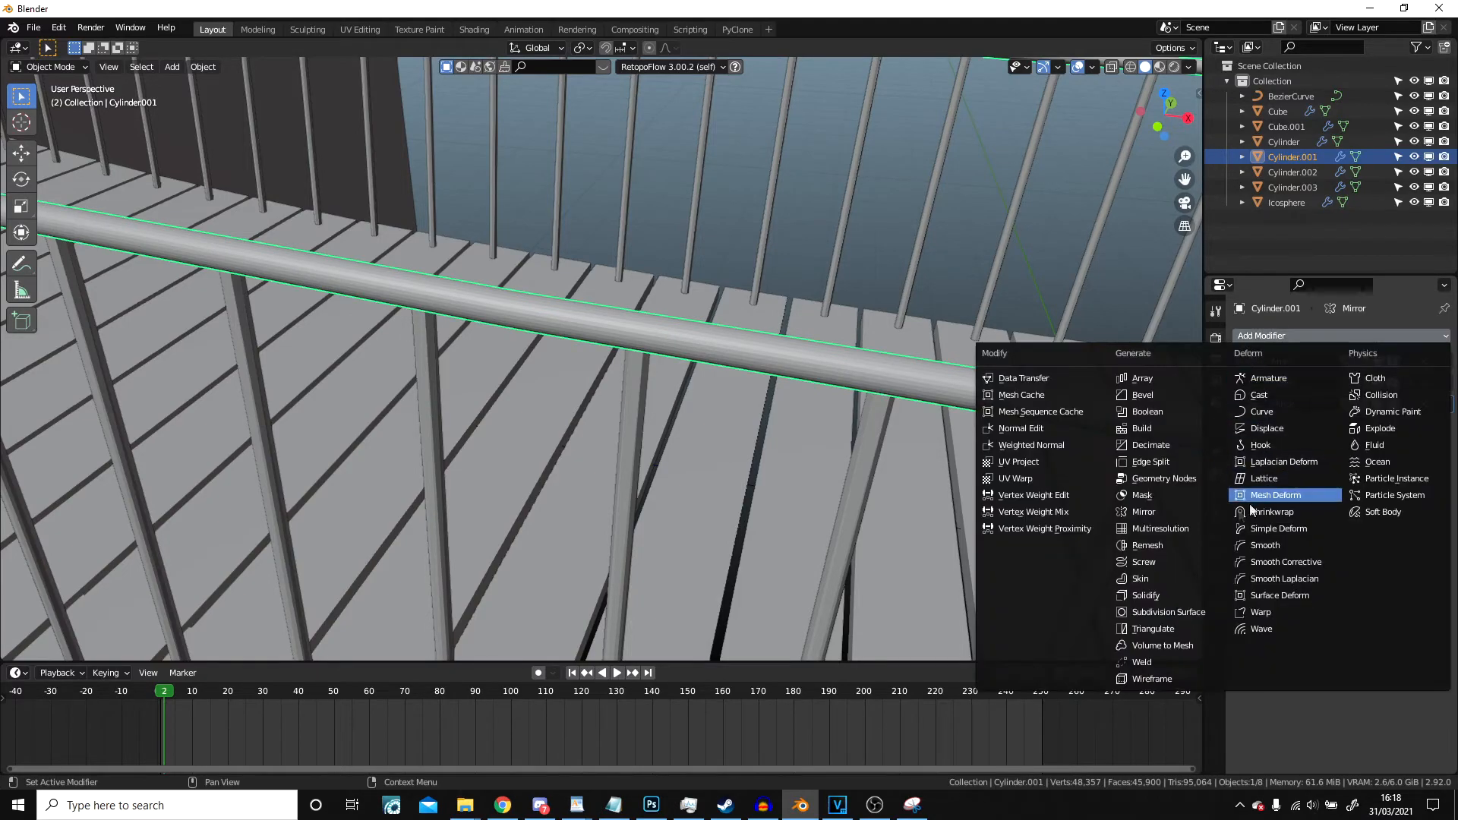
click(1173, 445)
click(1333, 448)
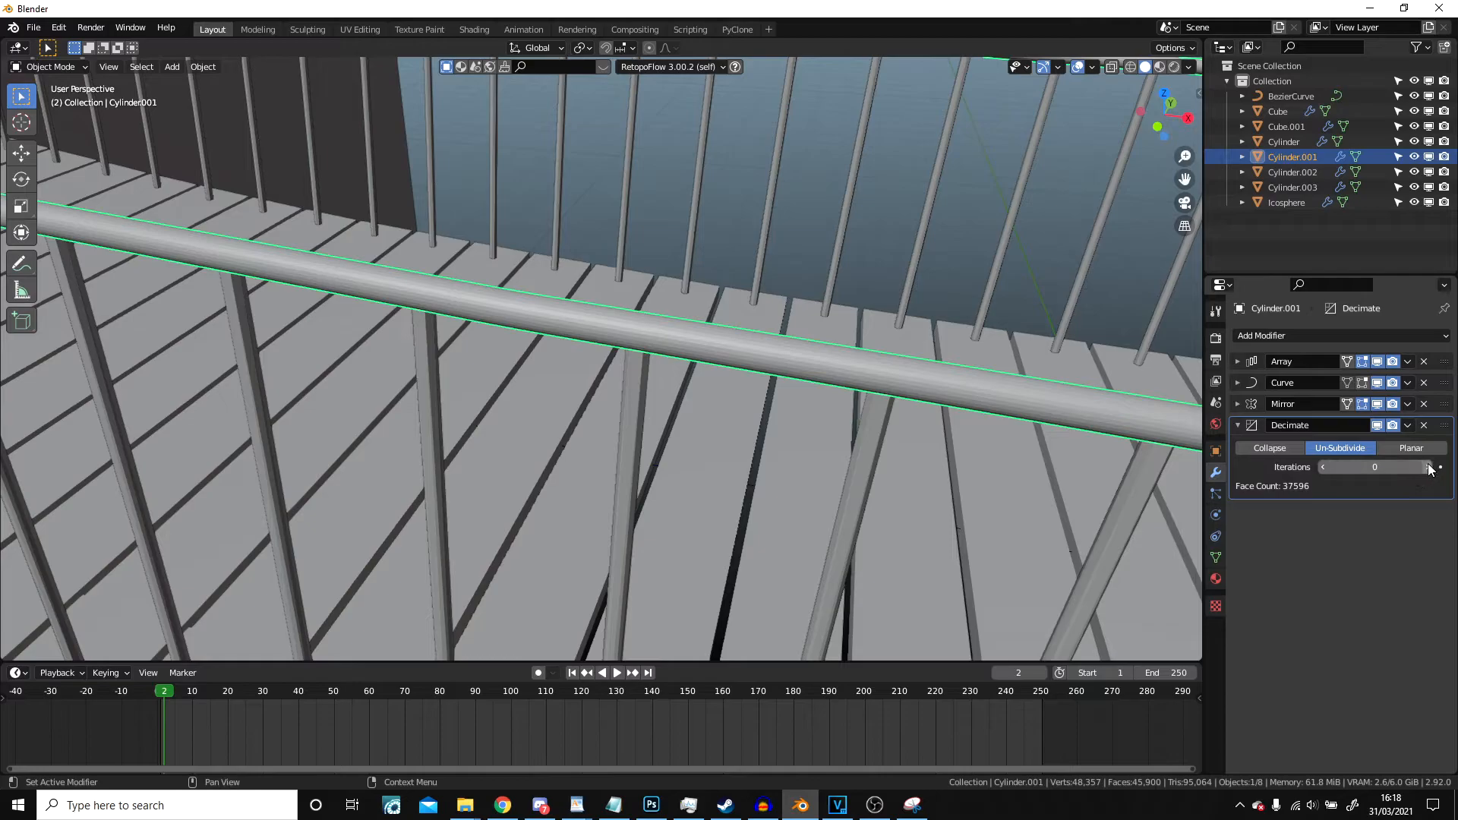
click(1428, 467)
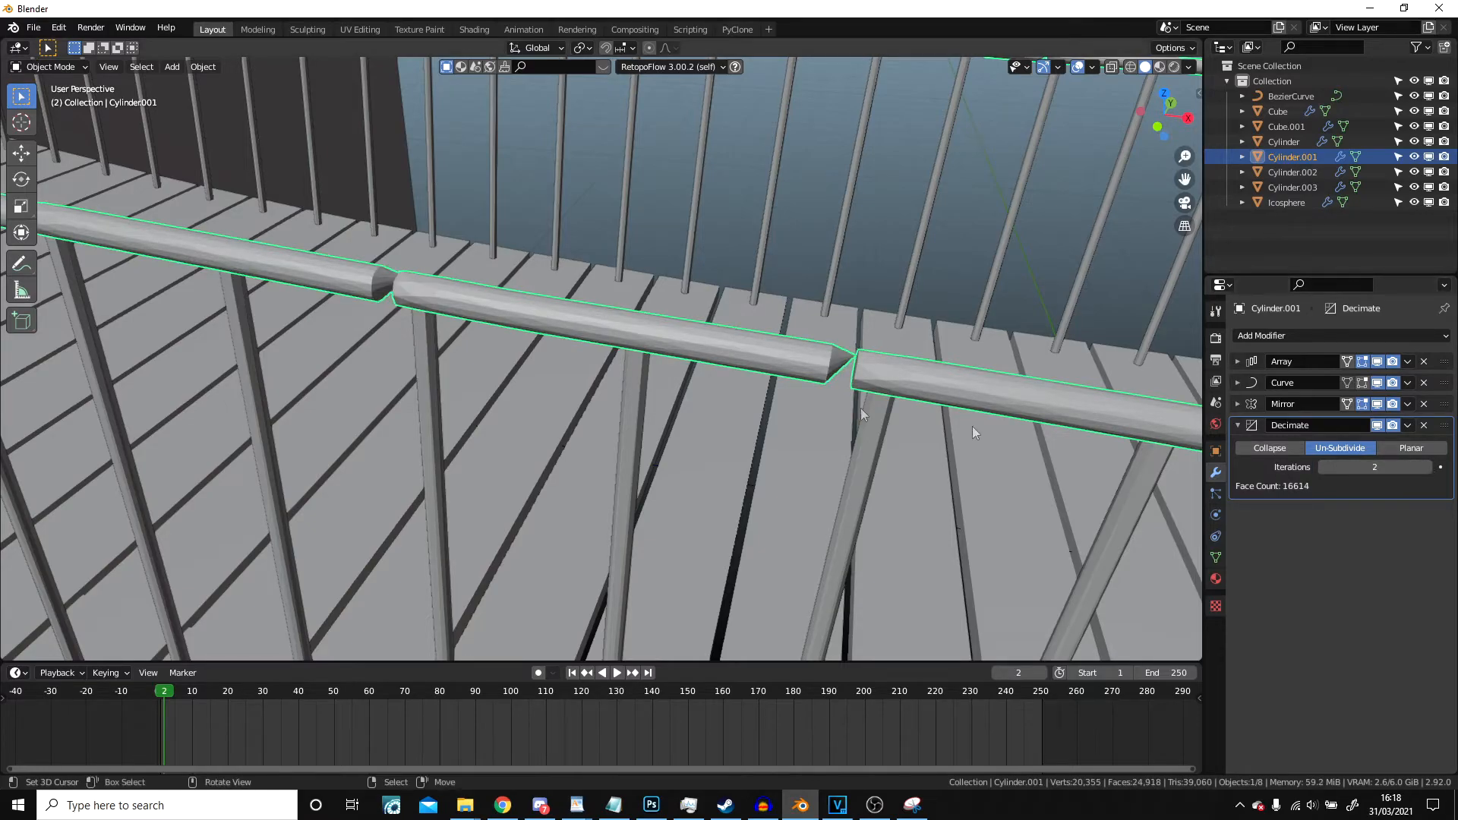
- Enter Edit Mode on the handrail and turn off its Array modifier's viewport display to isolate the base segment
scroll(973, 423, down, 5)
click(1237, 382)
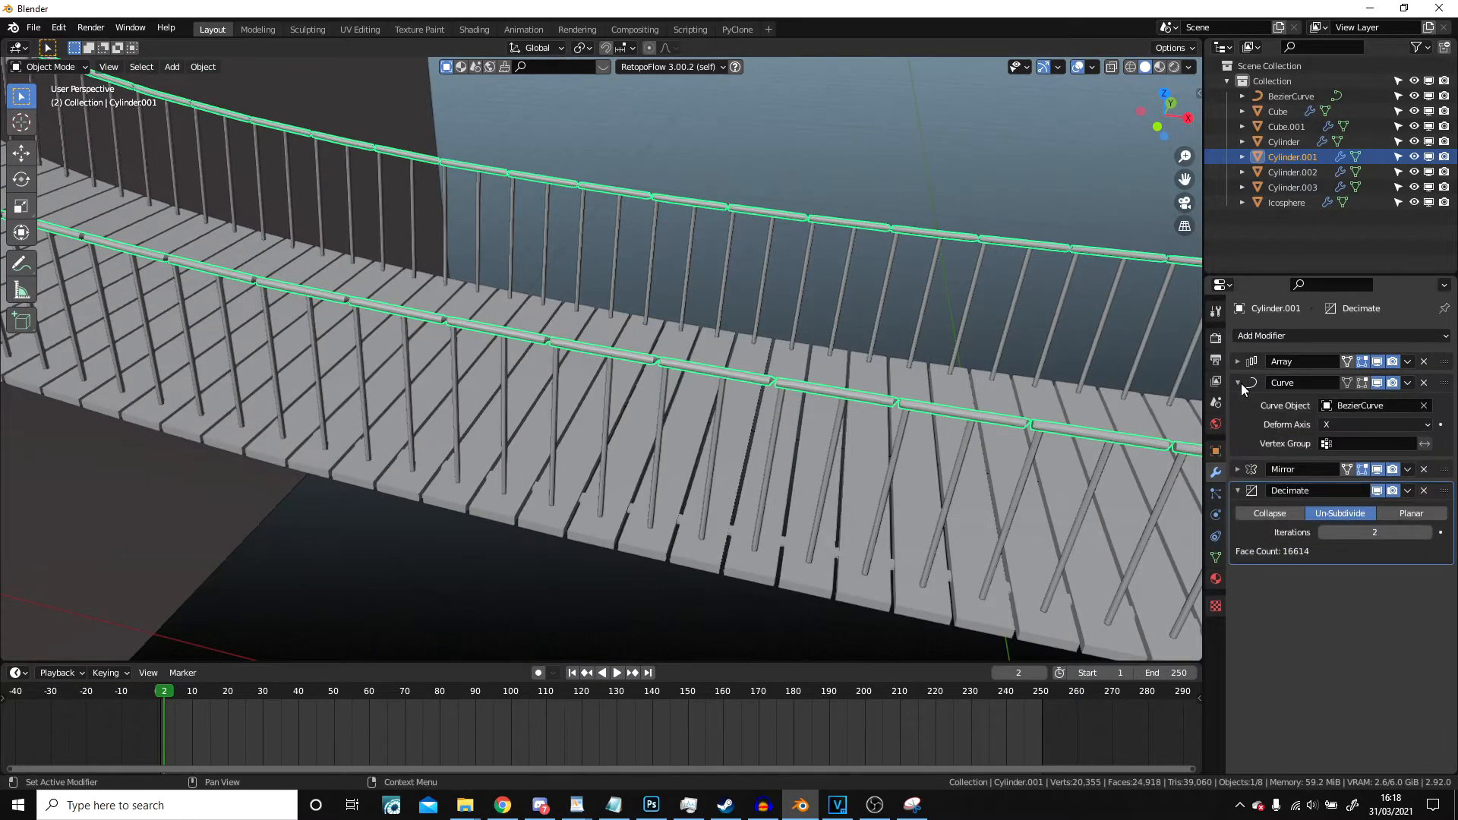
key(Tab)
key(KP_Decimal)
scroll(637, 330, up, 5)
mouse_move(558, 331)
shift+middle_down()
mouse_move(628, 407)
mouse_move(670, 413)
mouse_move(648, 374)
shift+middle_up()
scroll(671, 413, up, 2)
scroll(642, 375, down, 2)
key(z)
click(467, 378)
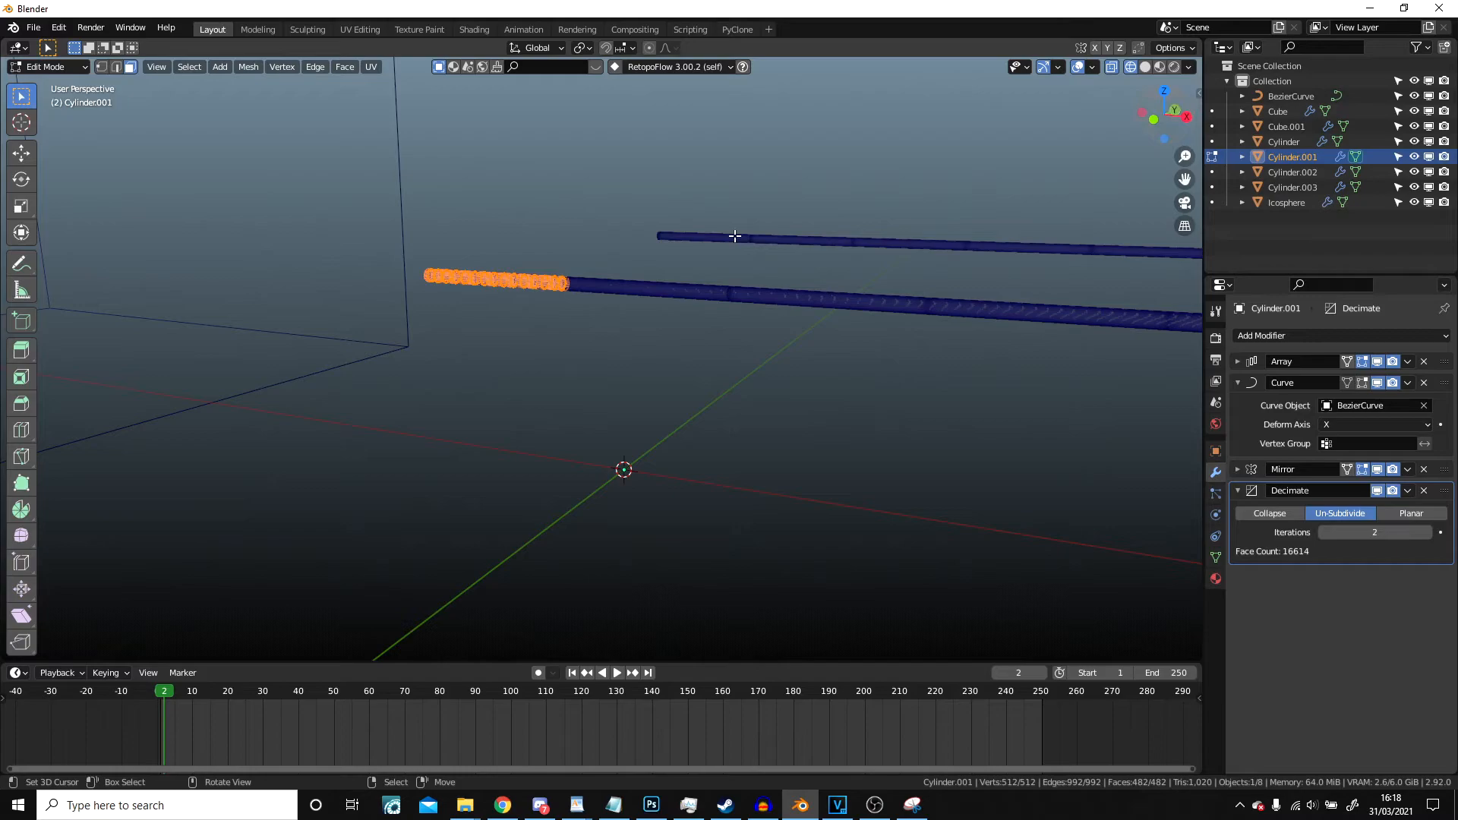
click(1377, 361)
shift+middle_drag(713, 235, 726, 264)
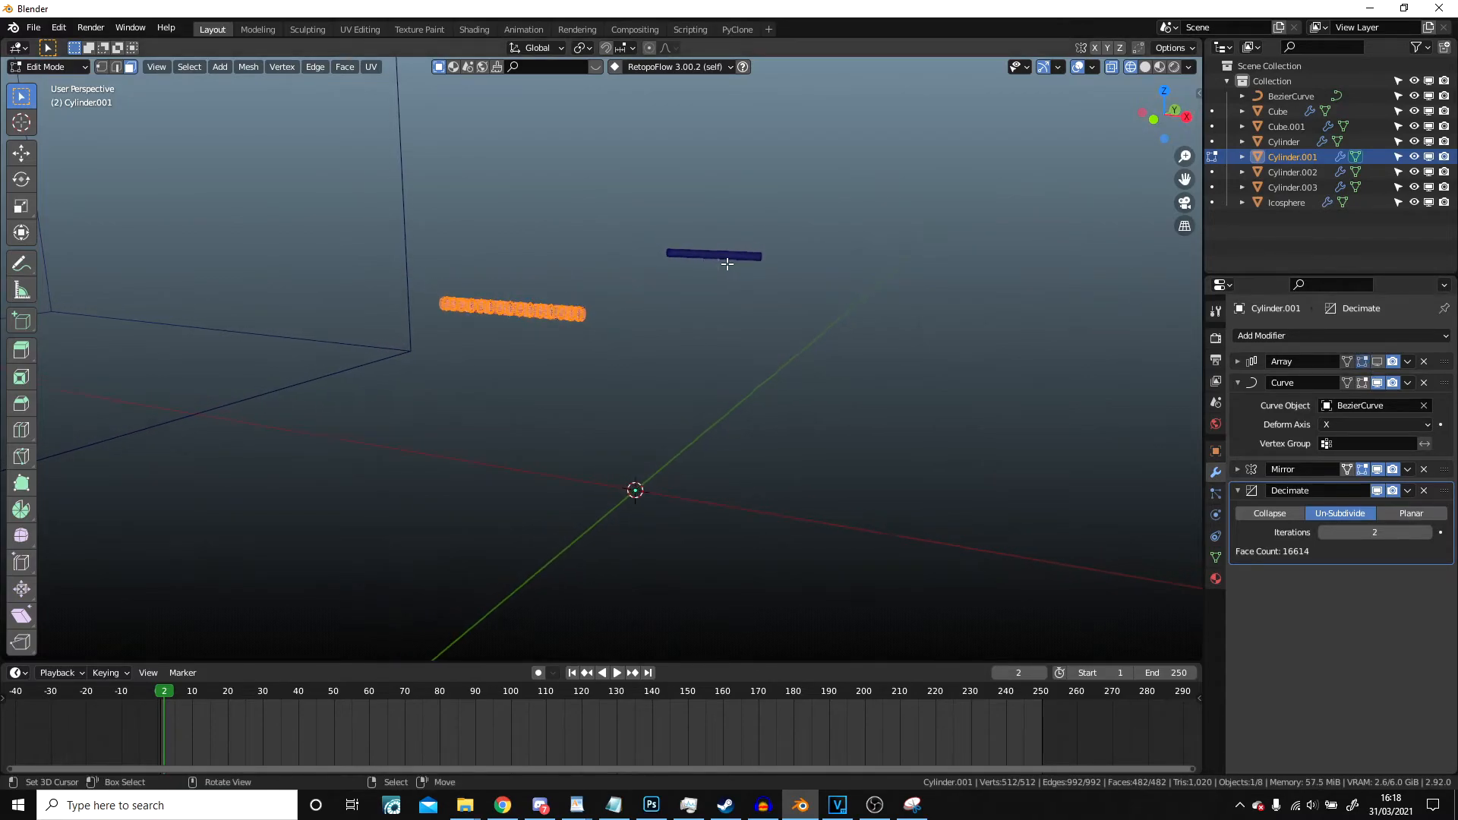
- Delete the flat cap faces at both ends of the handrail's base segment in solid shading
key(z)
click(769, 265)
scroll(615, 281, up, 5)
click(517, 164)
middle_drag(516, 164, 860, 317)
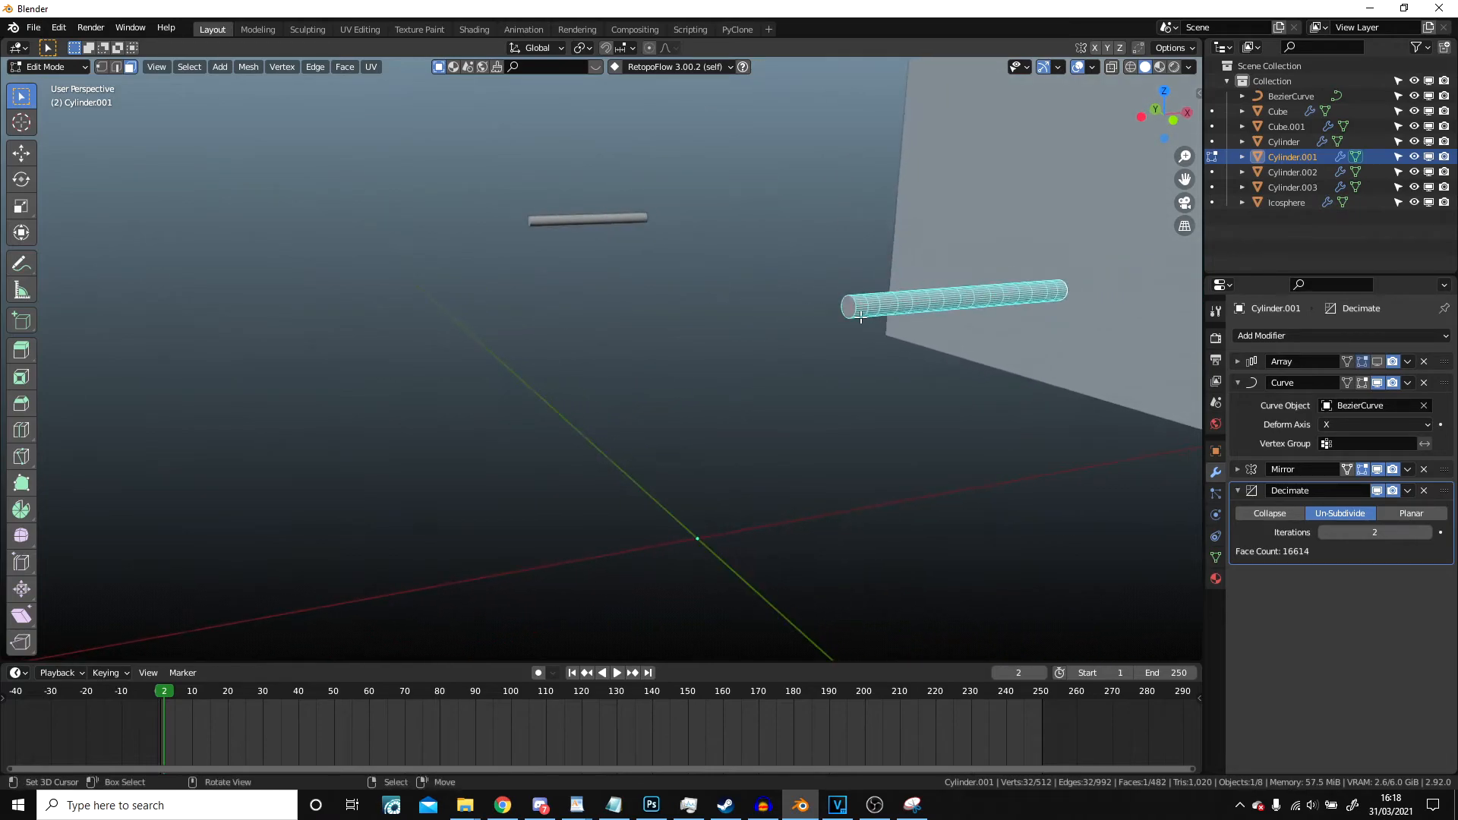
key(x)
click(847, 307)
scroll(828, 308, down, 9)
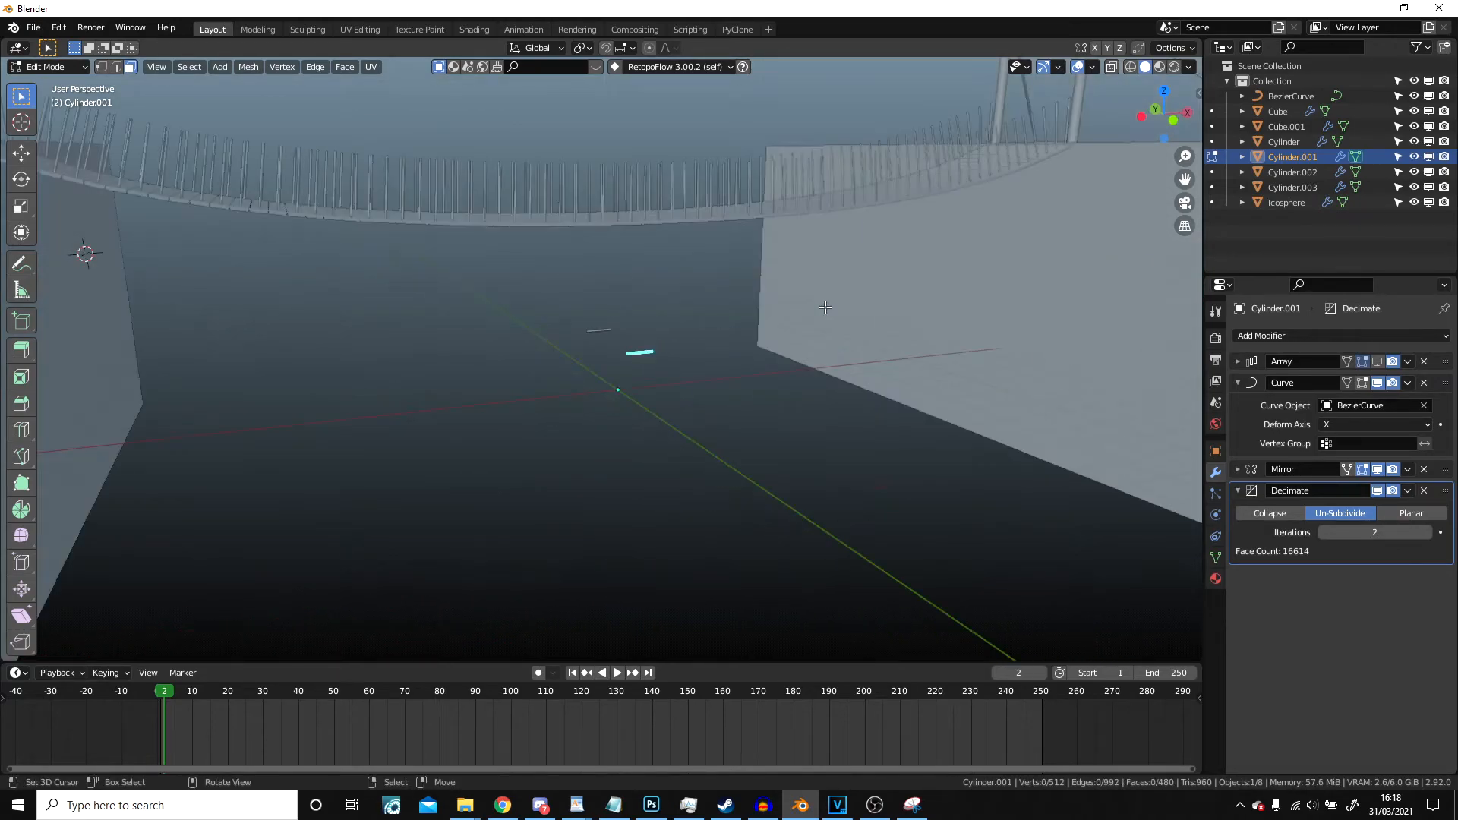
- Return to Object Mode, show the handrail's Array modifier in the viewport again, and enable its Merge option
key(Tab)
shift+middle_drag(656, 279, 712, 358)
click(1377, 362)
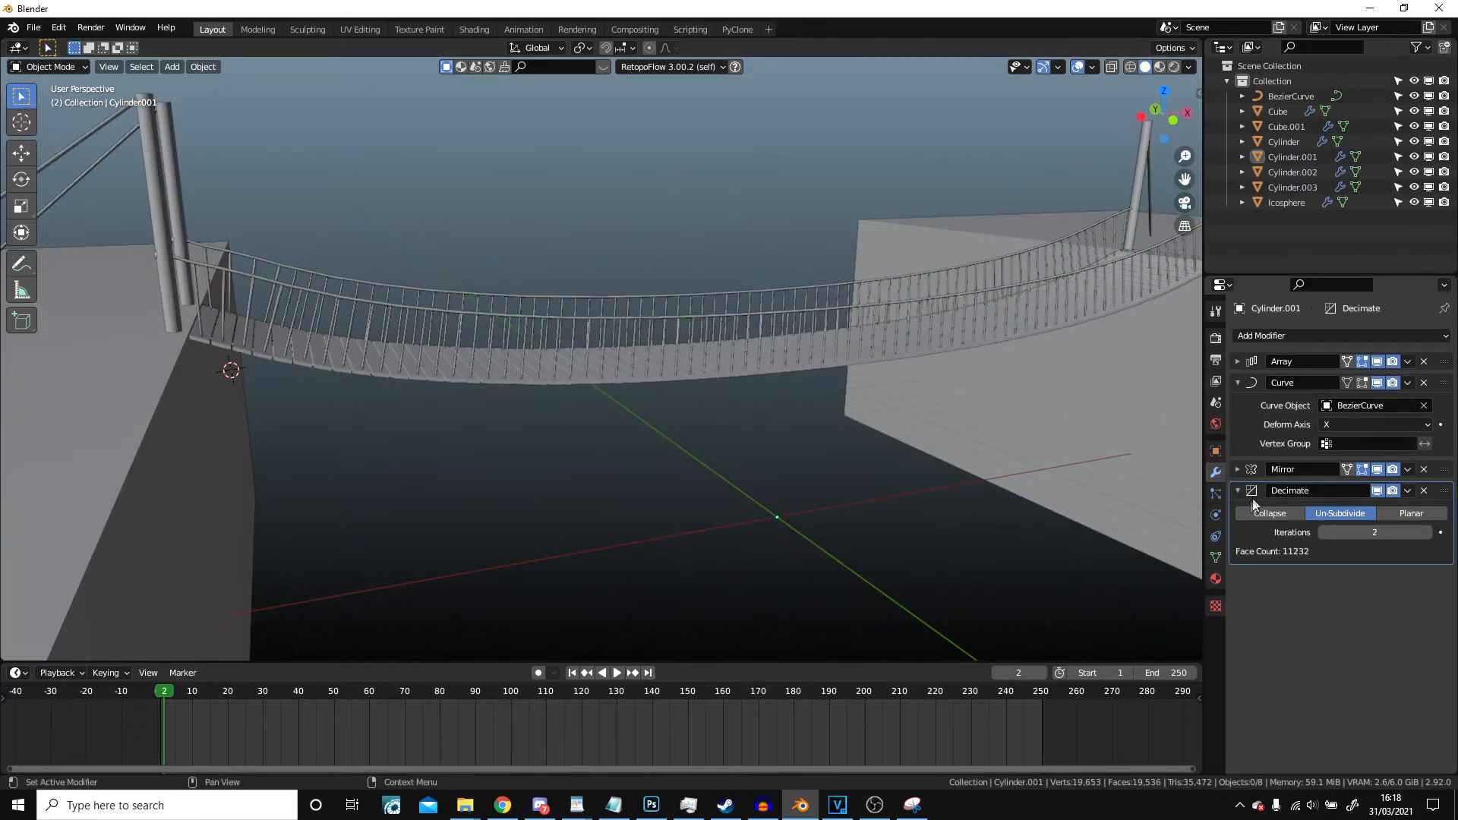
click(1239, 469)
click(1237, 468)
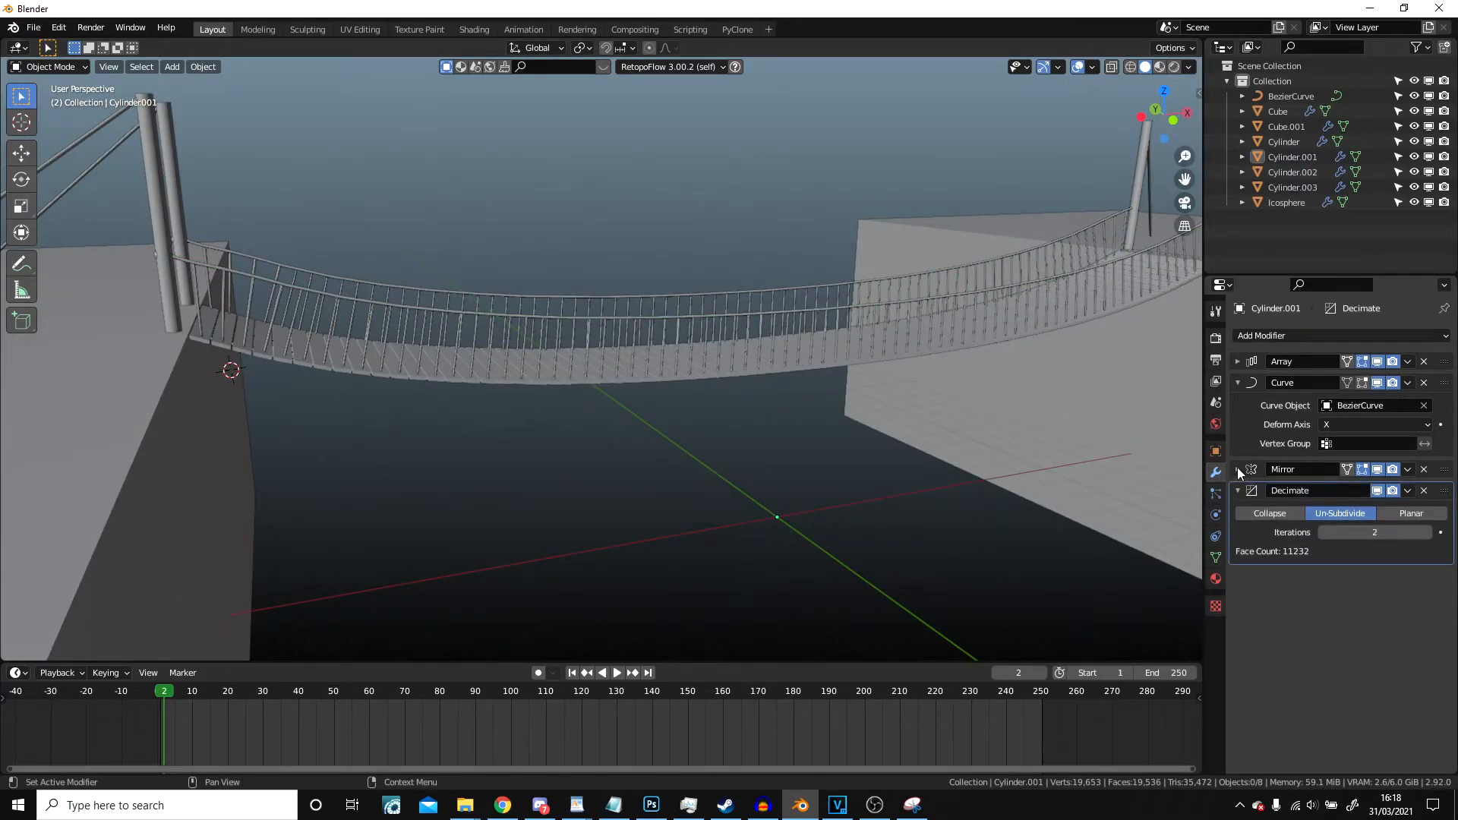
click(1237, 362)
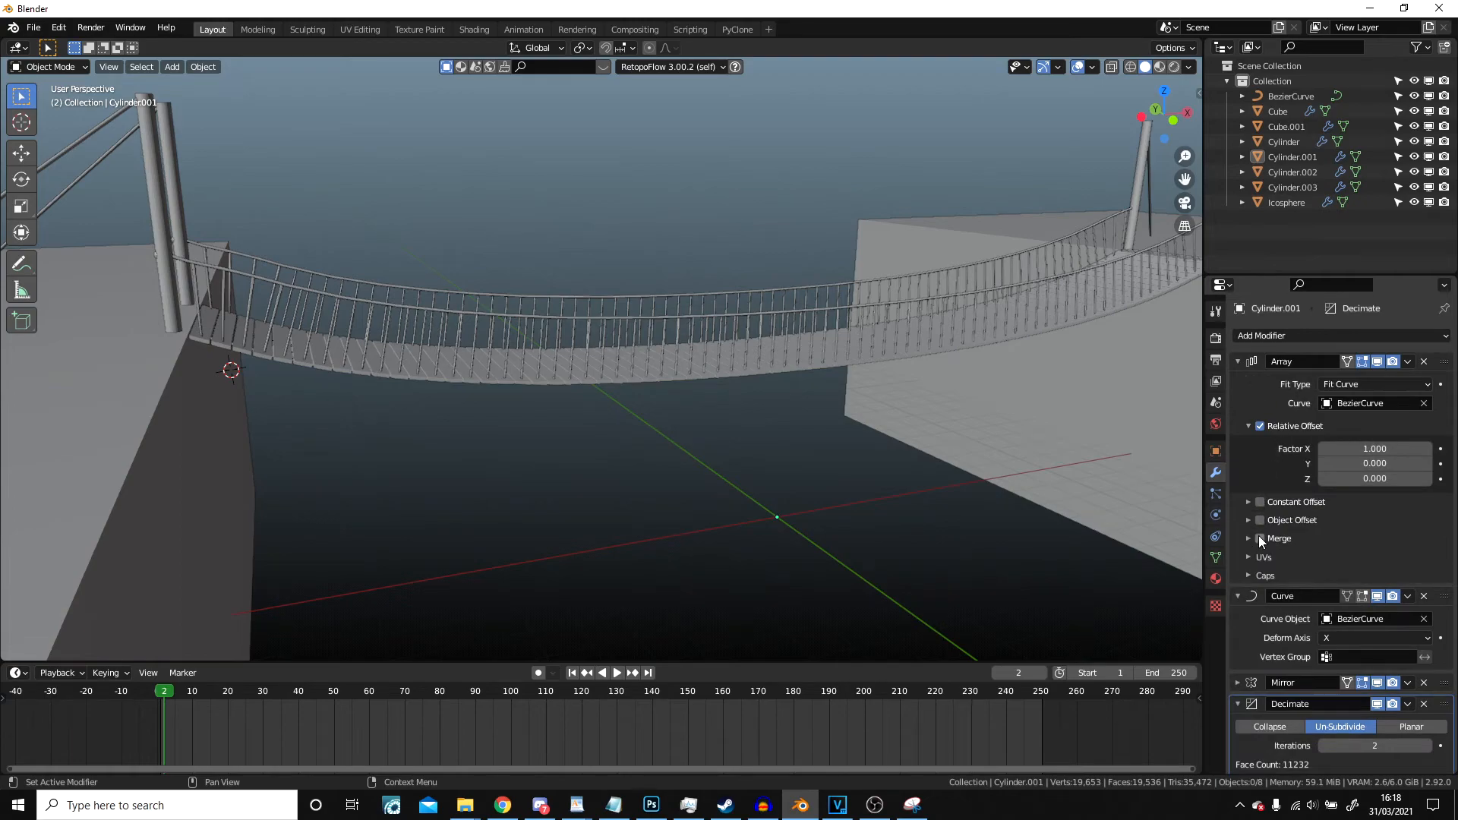
scroll(714, 333, up, 4)
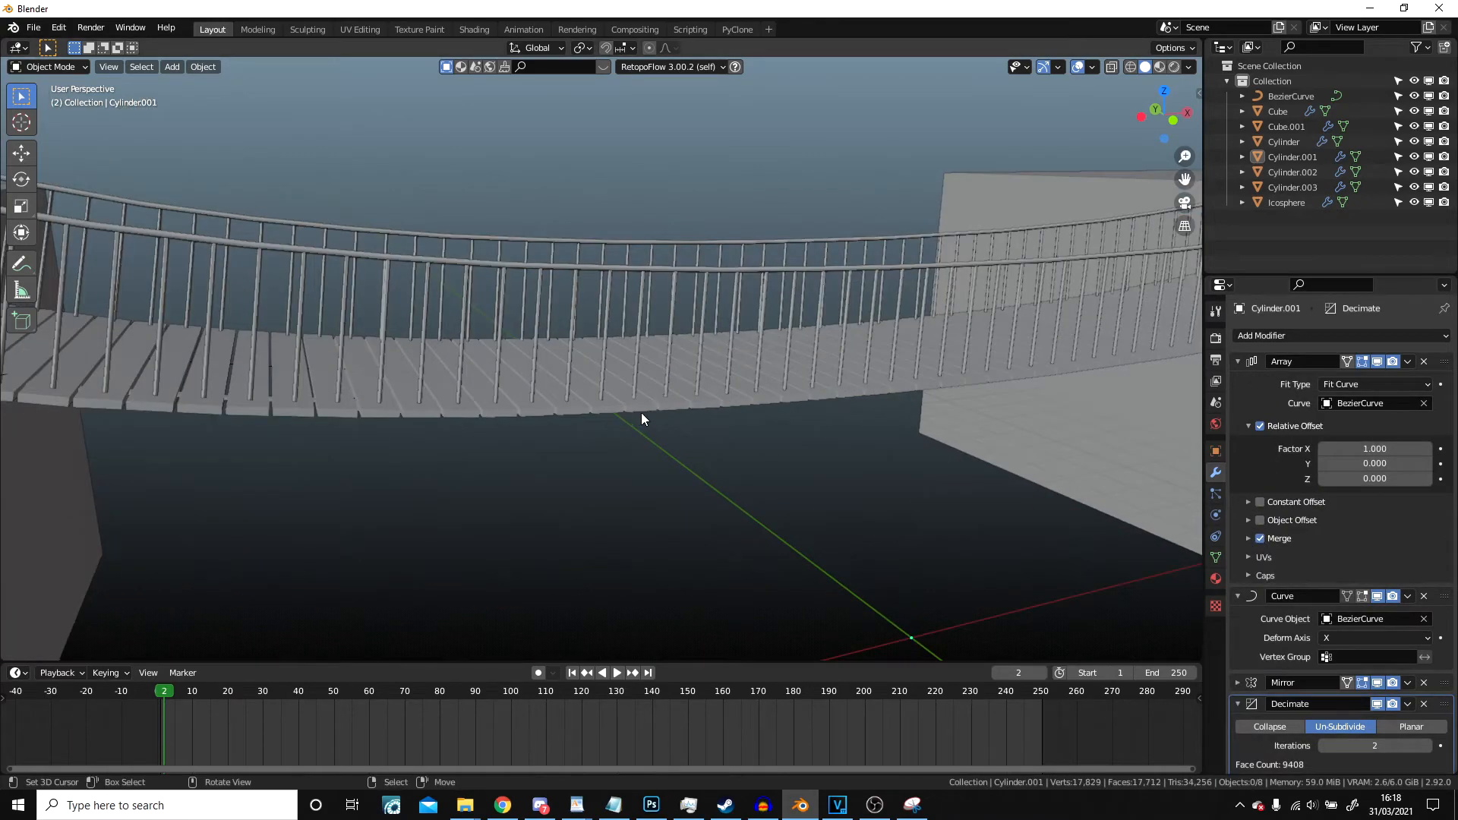
- Raise the handrail's Decimate Un-Subdivide iterations to 4 and deselect the handrail
click(641, 413)
scroll(721, 436, down, 5)
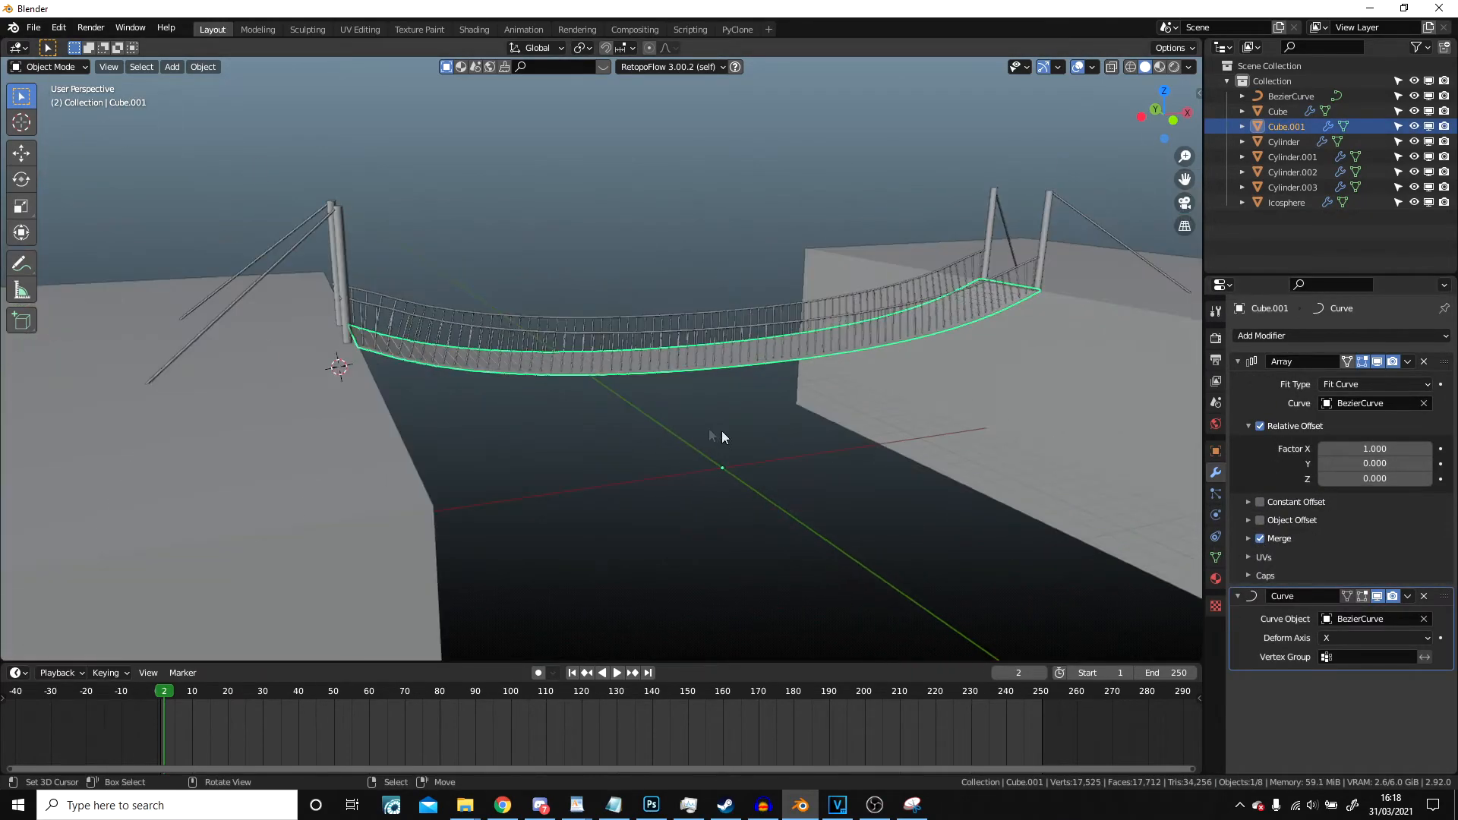
scroll(732, 418, up, 8)
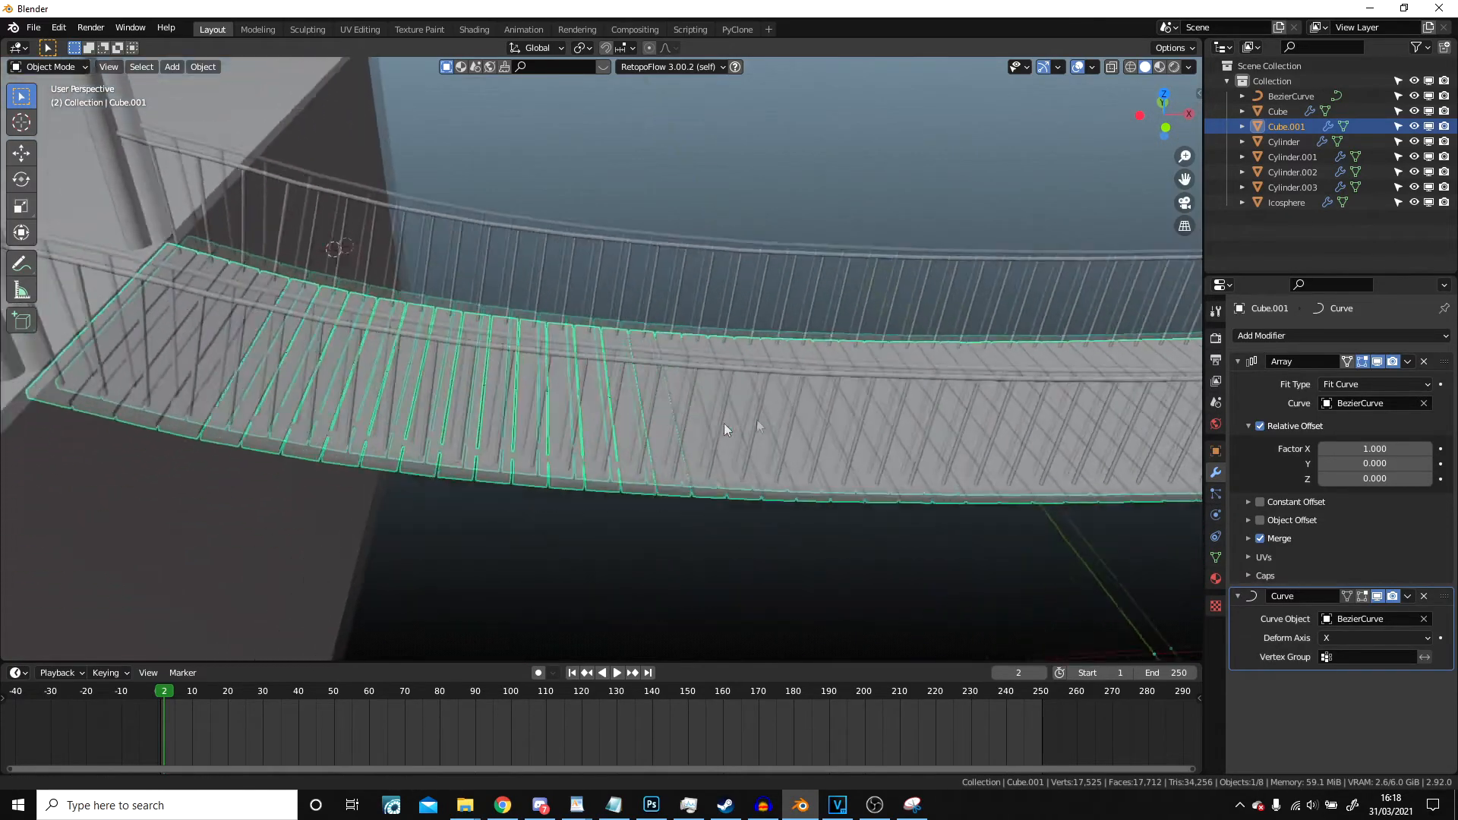
shift+middle_drag(724, 423, 976, 481)
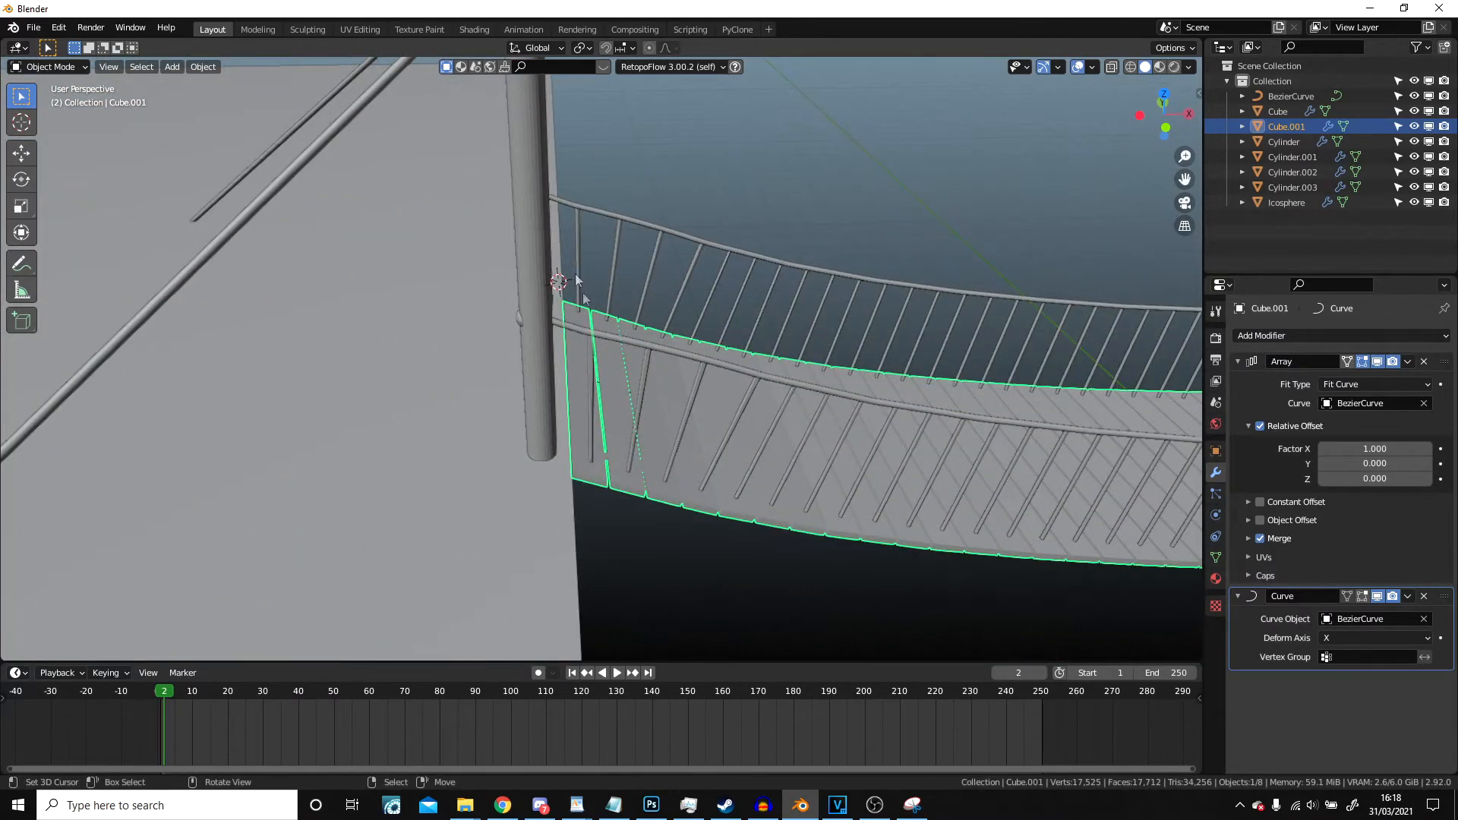
scroll(608, 300, up, 3)
click(636, 314)
middle_drag(637, 315, 470, 306)
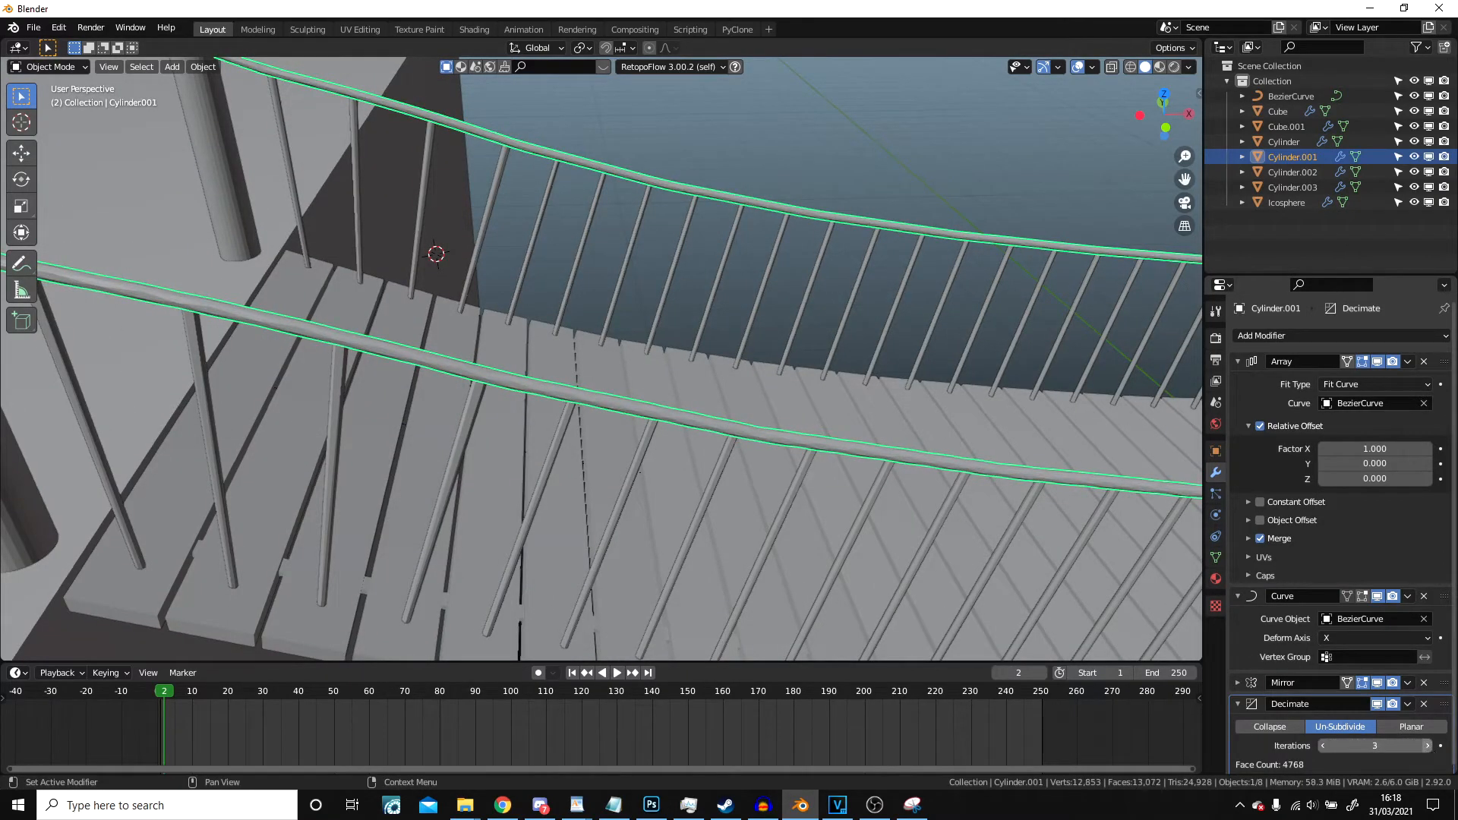
click(1428, 746)
scroll(919, 452, down, 8)
click(958, 540)
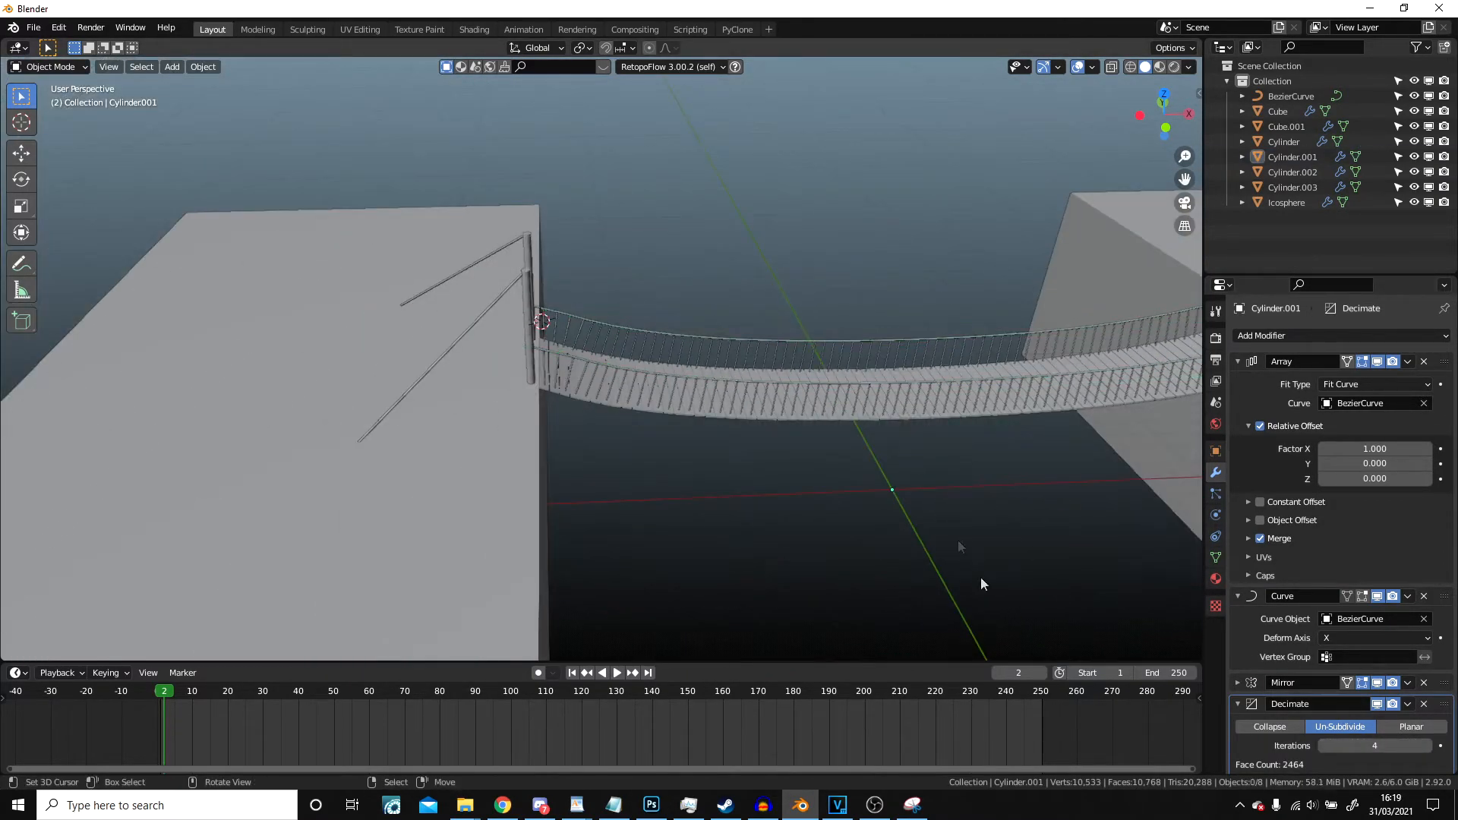
- Add a Decimate modifier to the diagonal support ropes and set it to Un-Subdivide with 3 iterations
scroll(653, 490, up, 5)
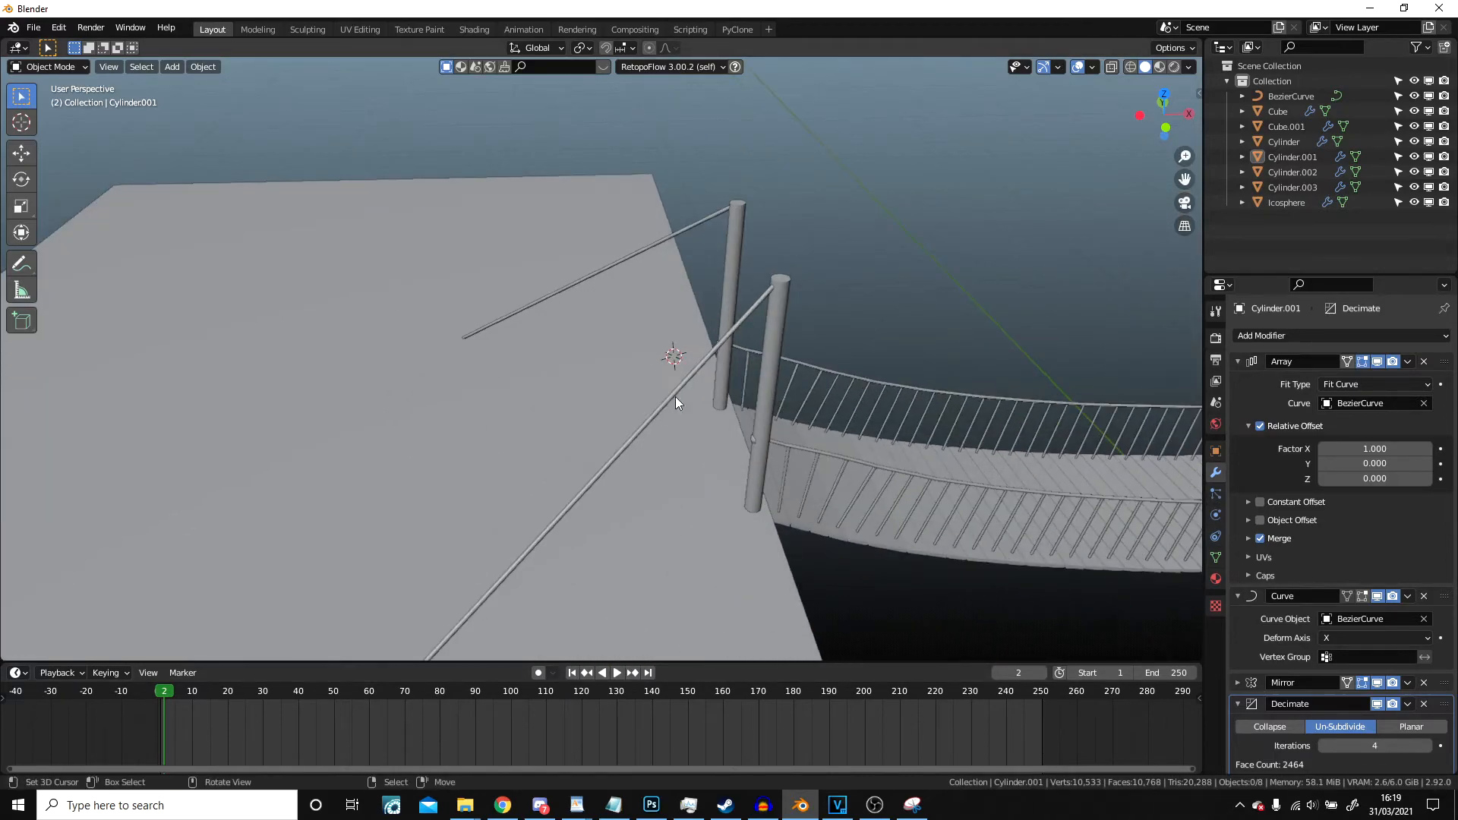
click(677, 393)
shift+middle_drag(677, 394, 581, 319)
click(1260, 339)
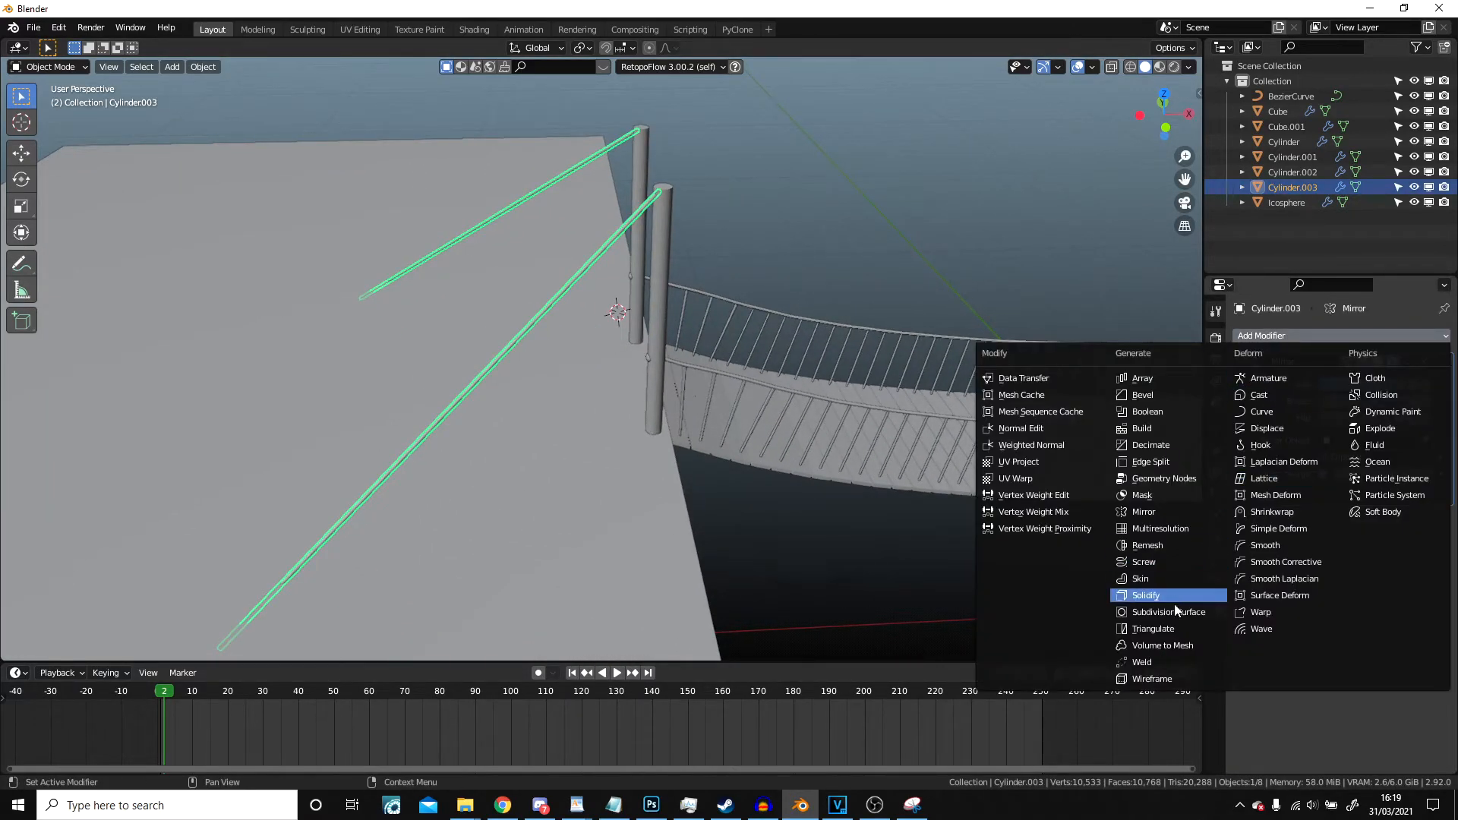
click(1177, 448)
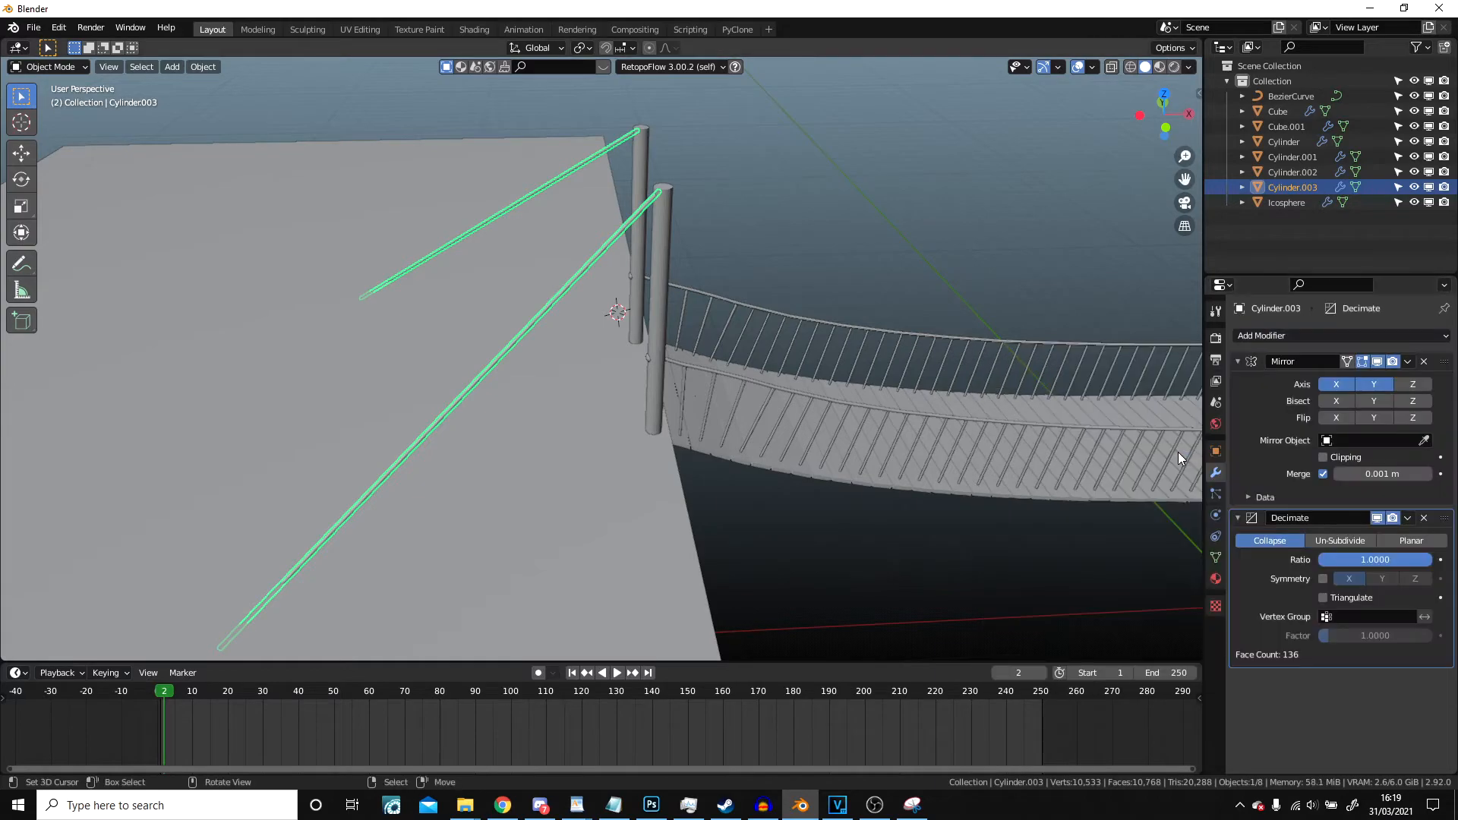
click(1349, 540)
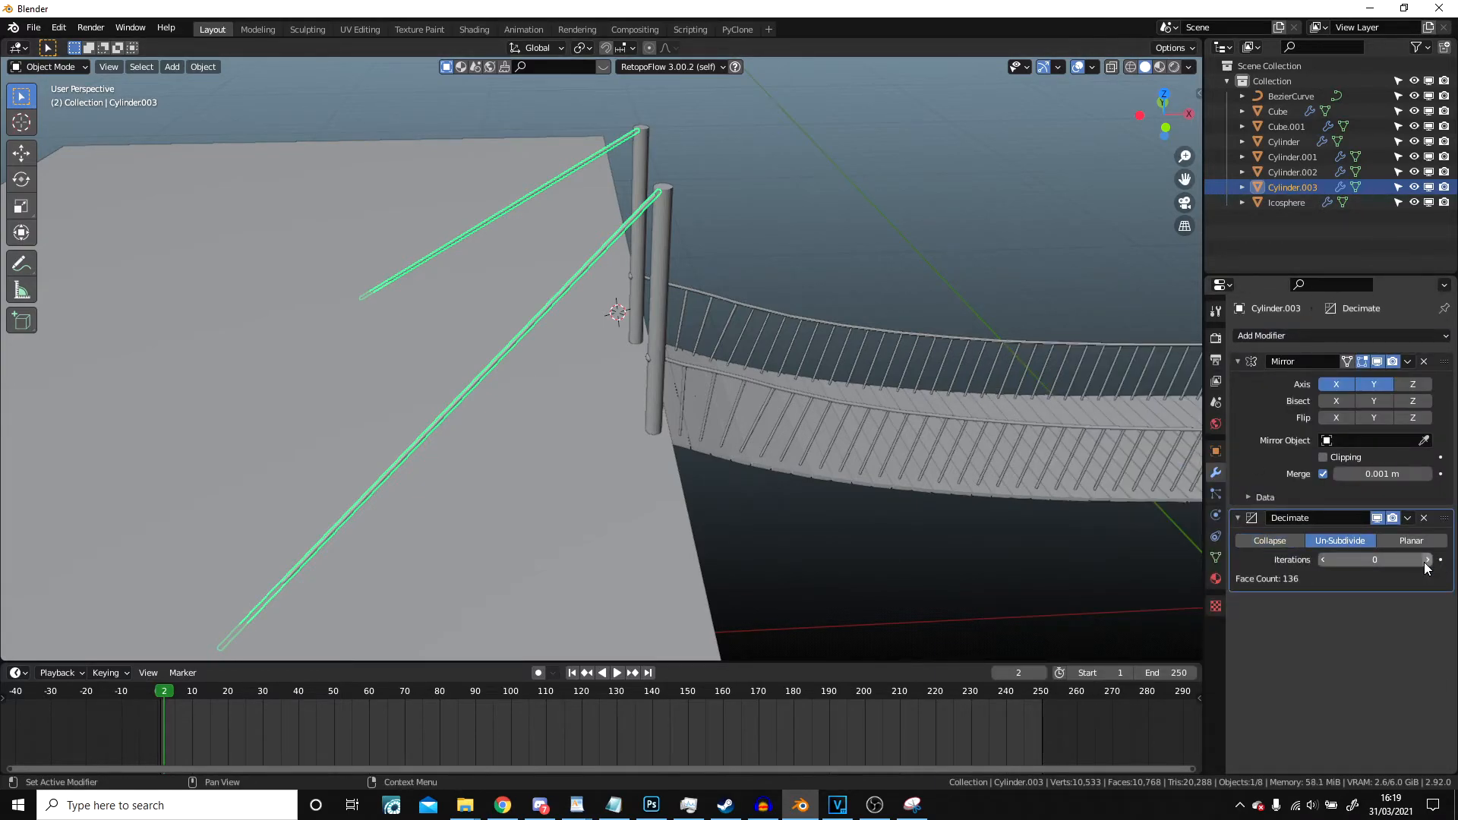
click(676, 228)
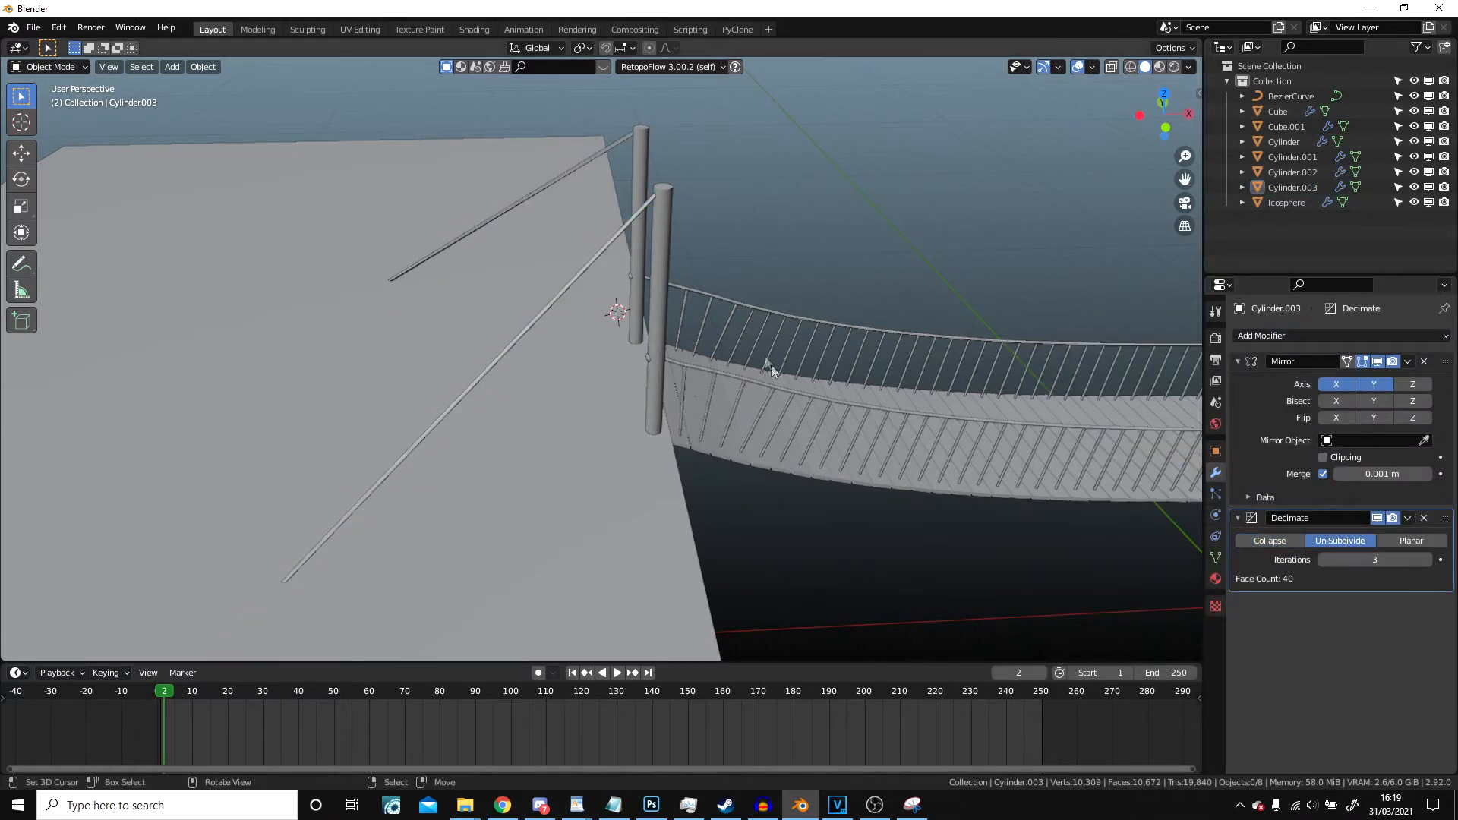
- Add a Decimate modifier to the bridge posts, set it to Un-Subdivide with 2 iterations, and deselect them
click(668, 228)
click(1277, 338)
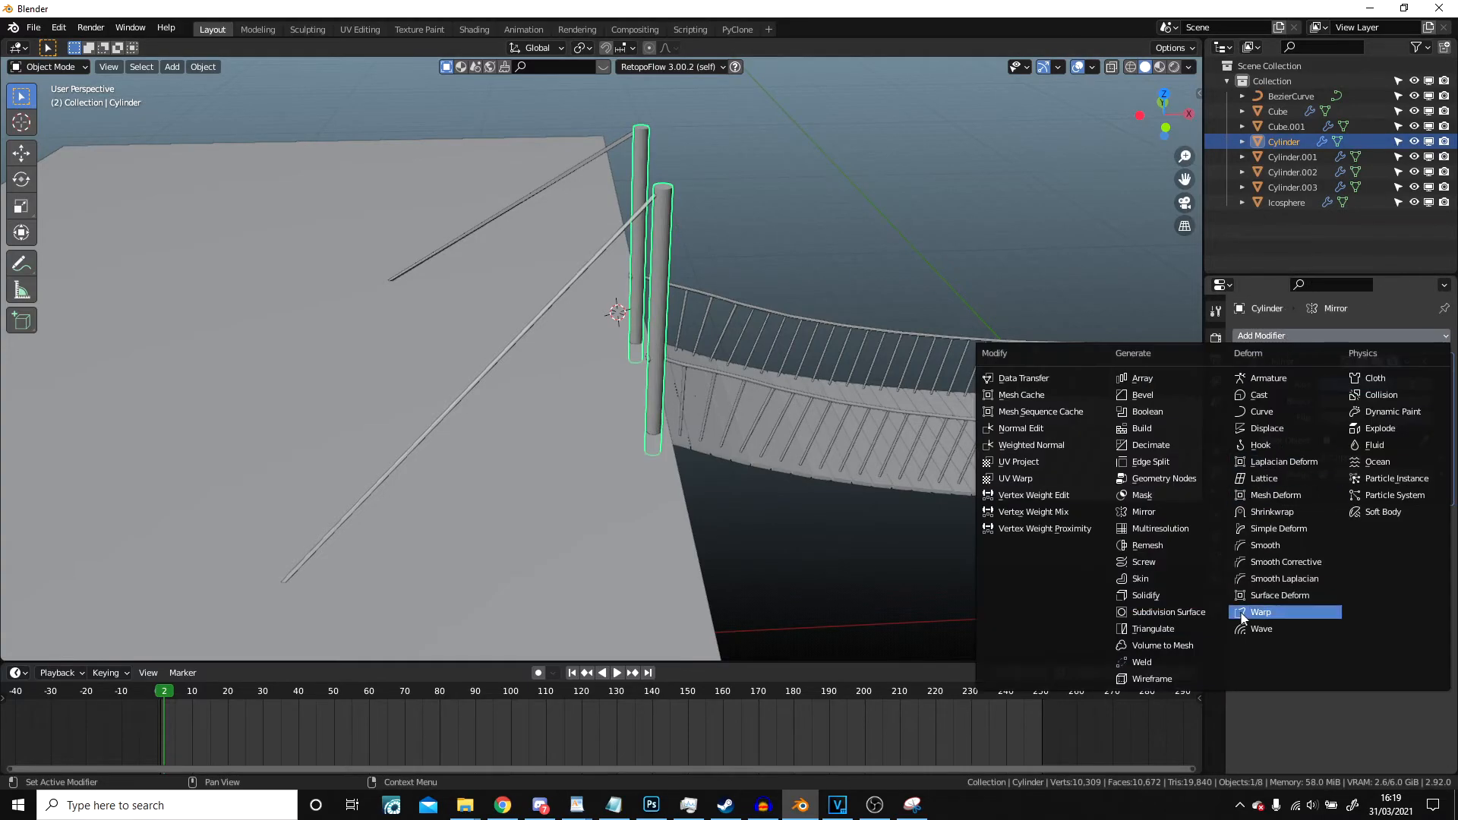
click(1168, 448)
click(1356, 540)
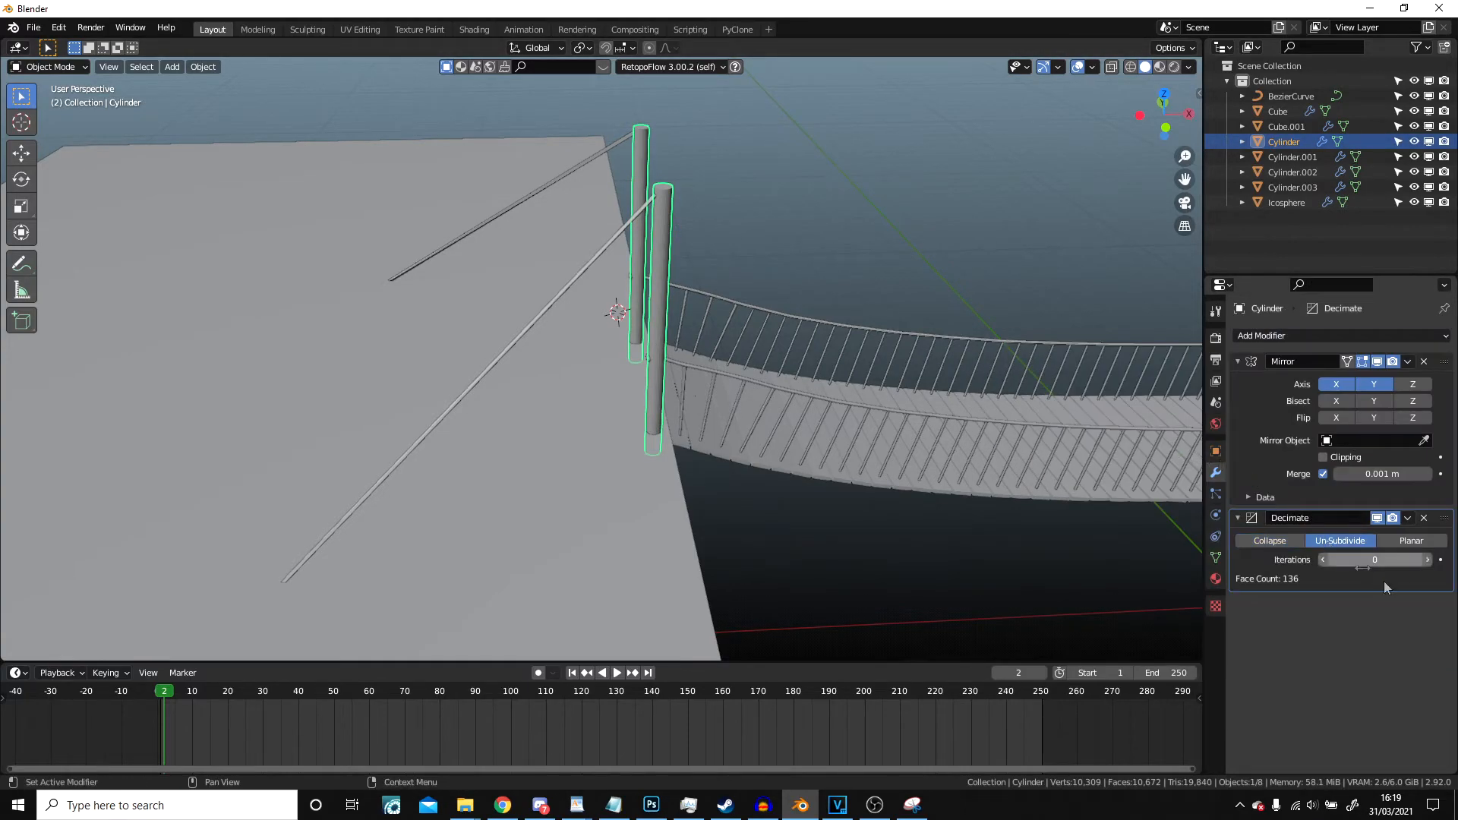
click(1429, 559)
click(1429, 559)
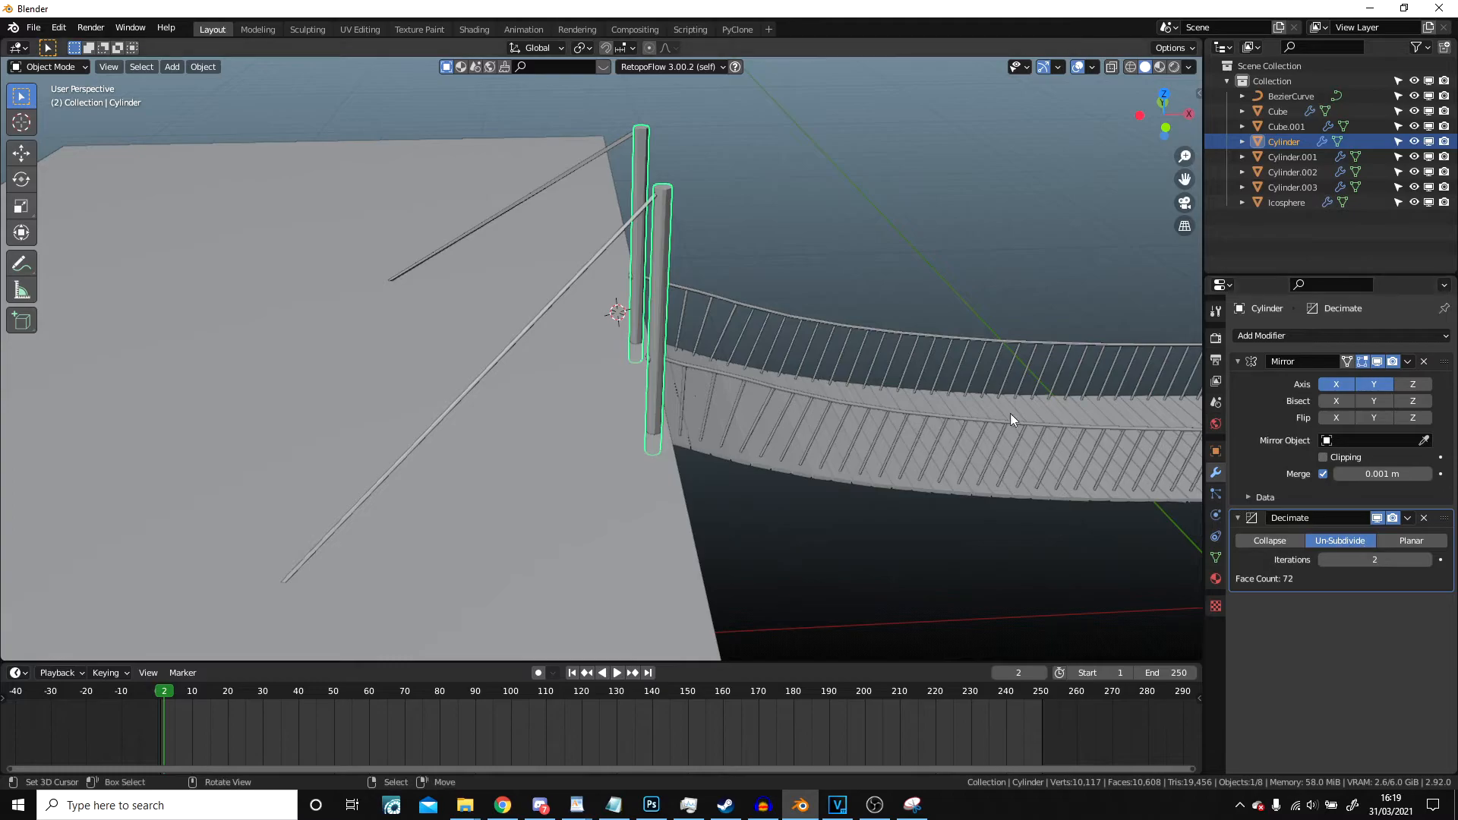
key(alt+a)
- Examine the simplified posts, ropes and handrails of the bridge up close and from different angles
scroll(999, 413, down, 3)
scroll(790, 336, up, 5)
shift+middle_drag(882, 264, 987, 395)
scroll(805, 354, down, 3)
scroll(690, 422, down, 5)
middle_drag(758, 420, 649, 358)
scroll(642, 380, up, 5)
scroll(659, 377, down, 5)
- Move through the scene in walk navigation, crossing the bridge in both directions to inspect planks and handrails
key(shift+grave)
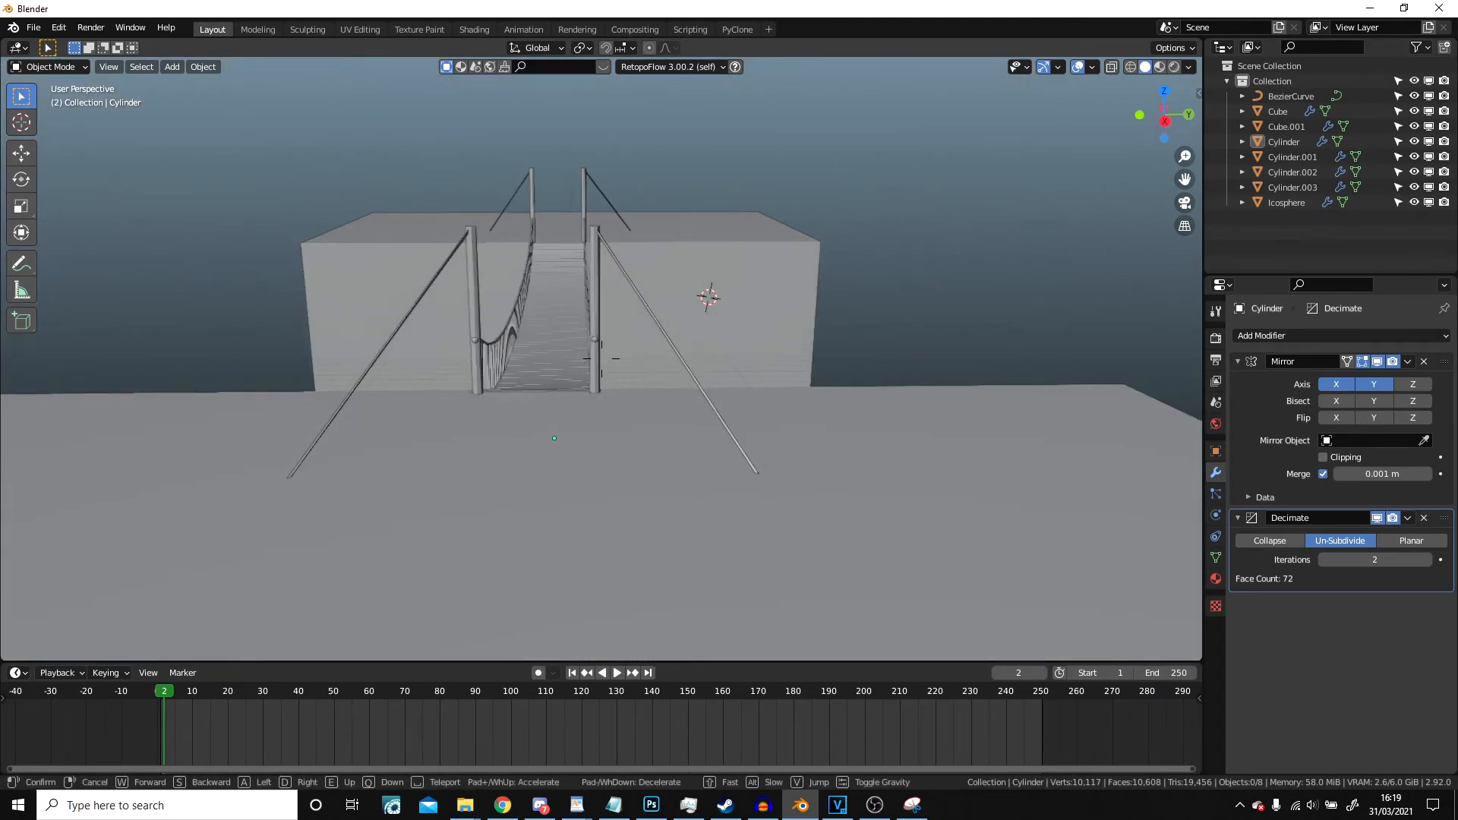
key(w)
key(w)
key(w)
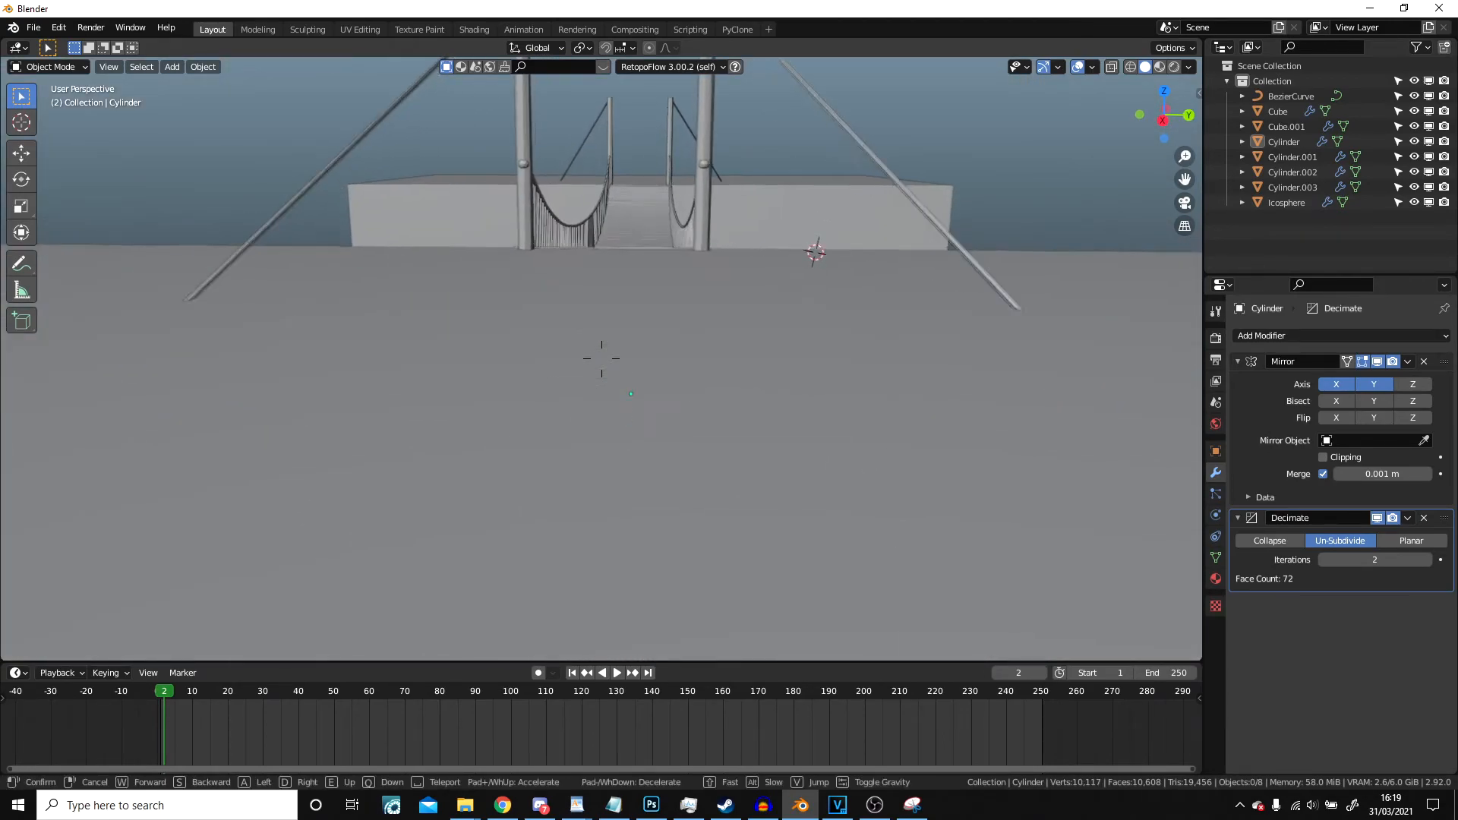
key(w)
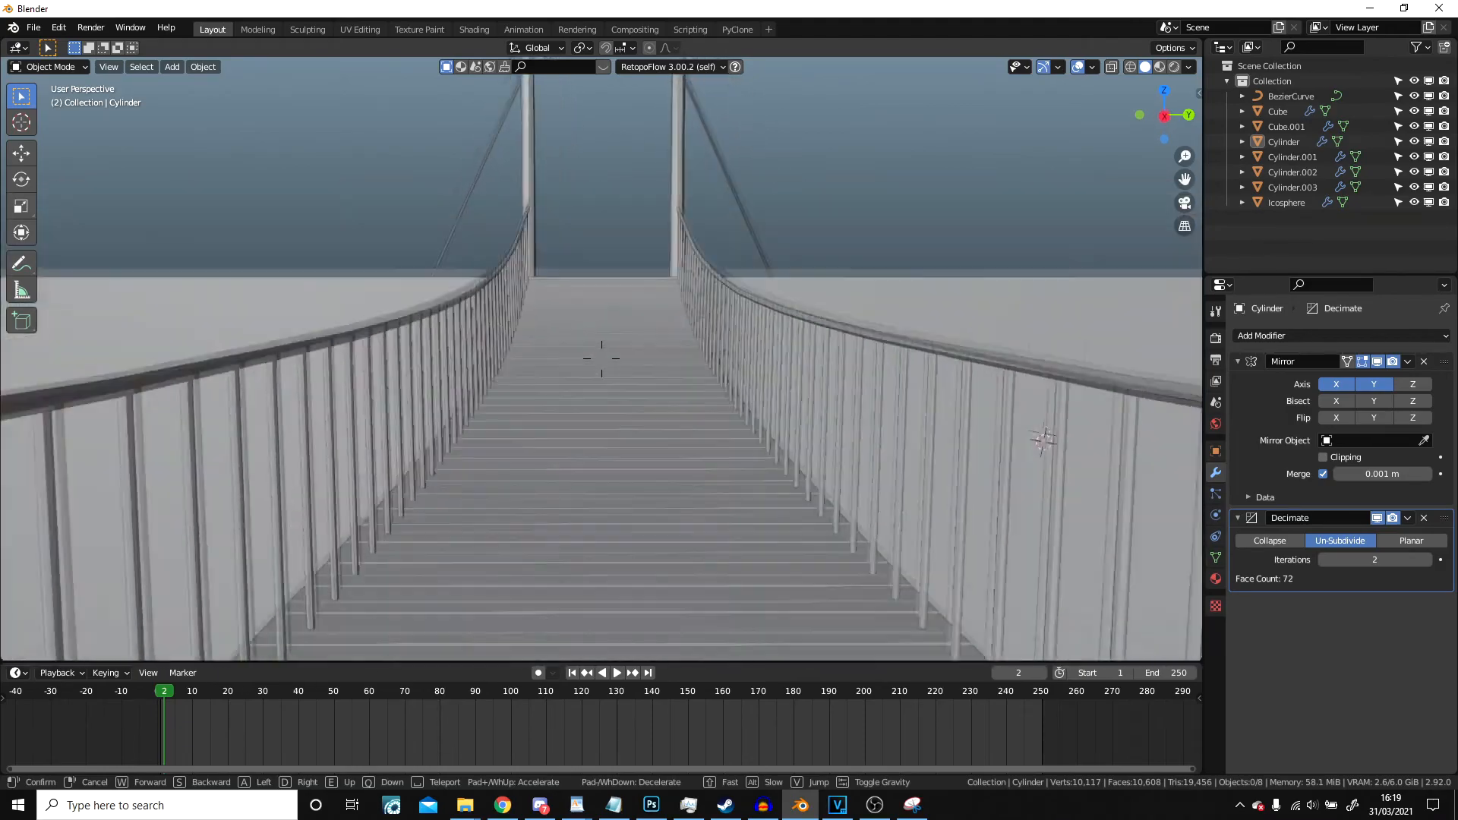
key(w)
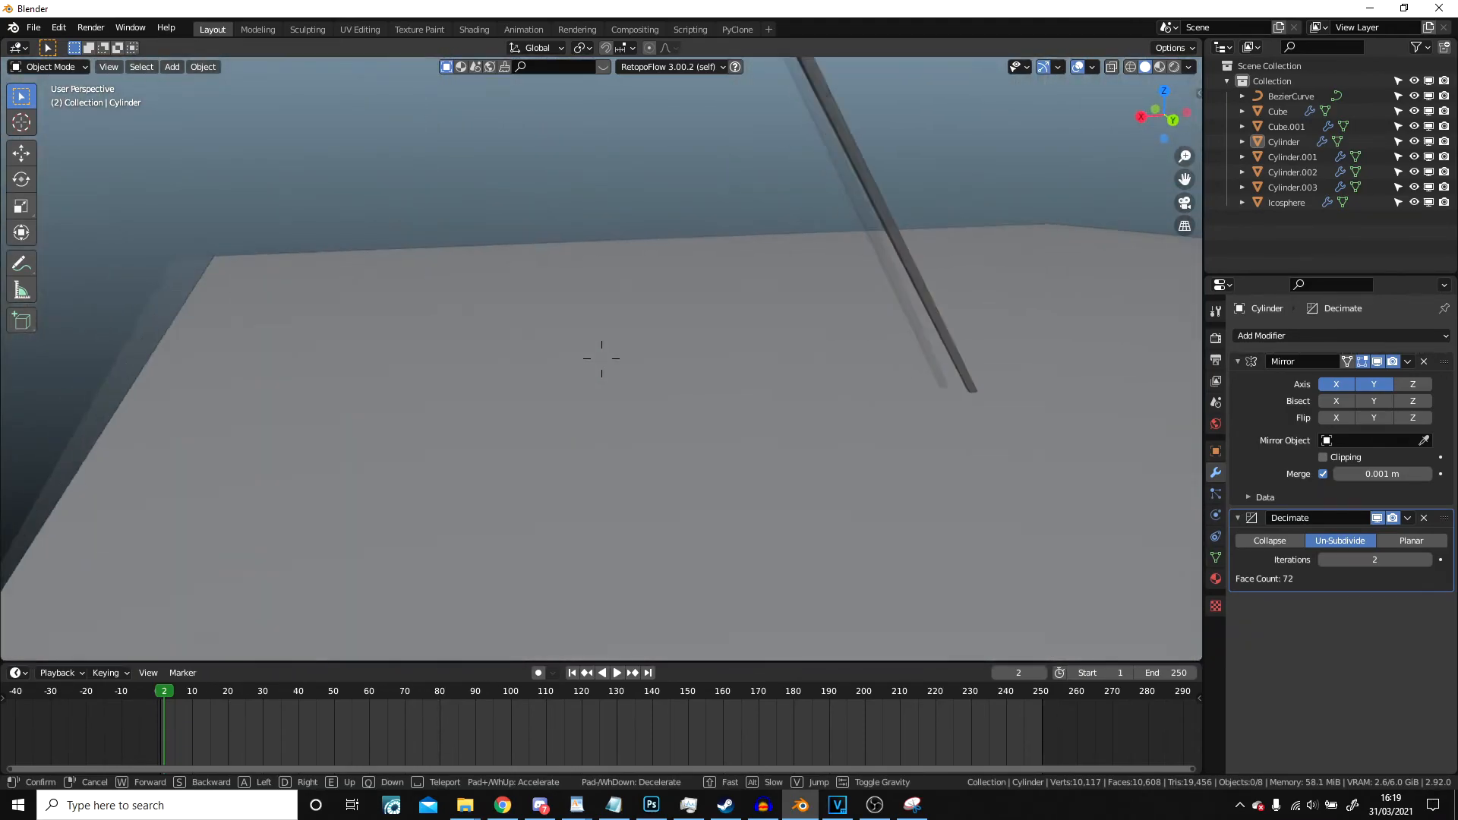
key(w)
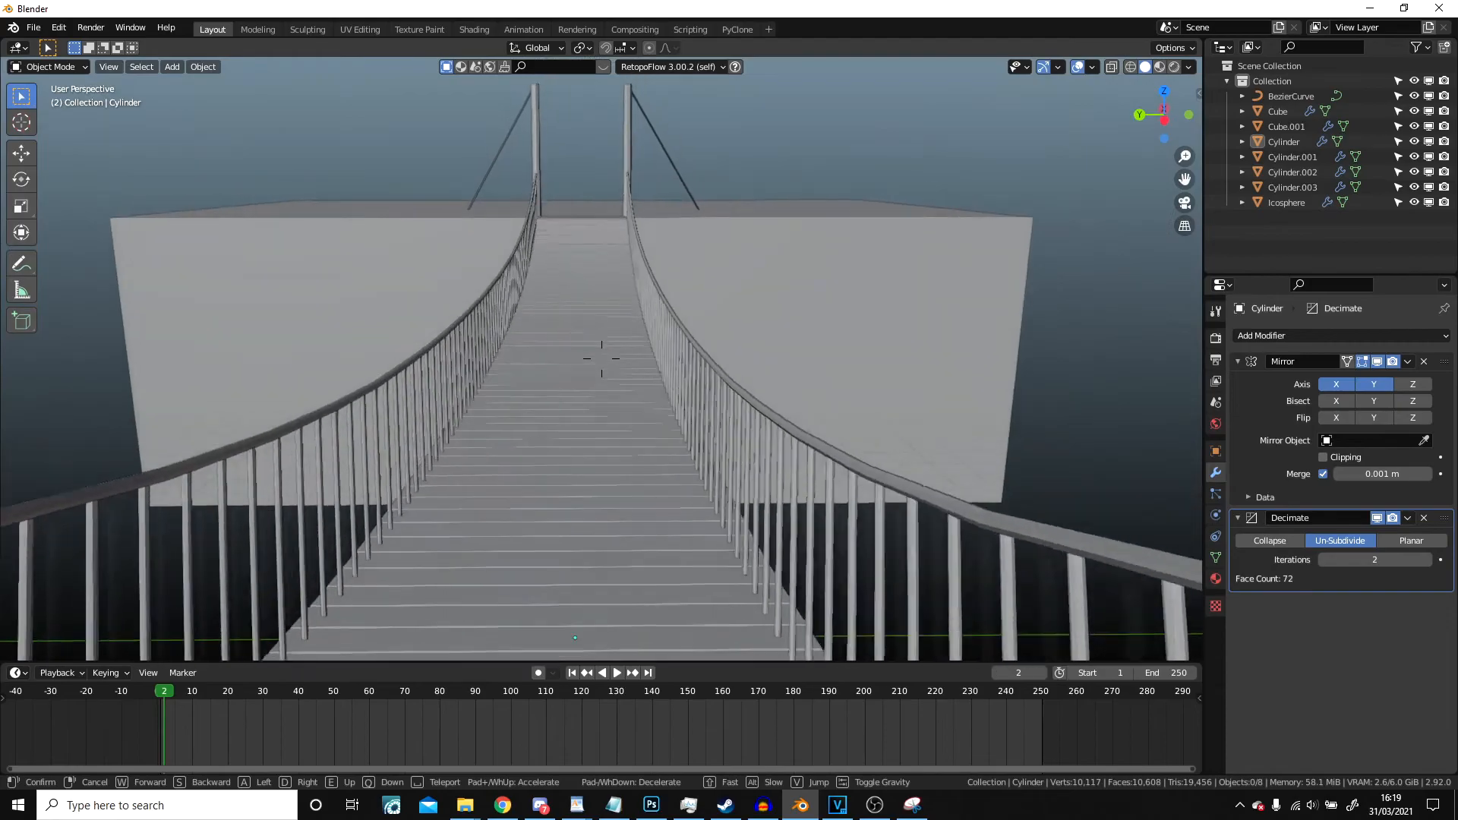
key(w)
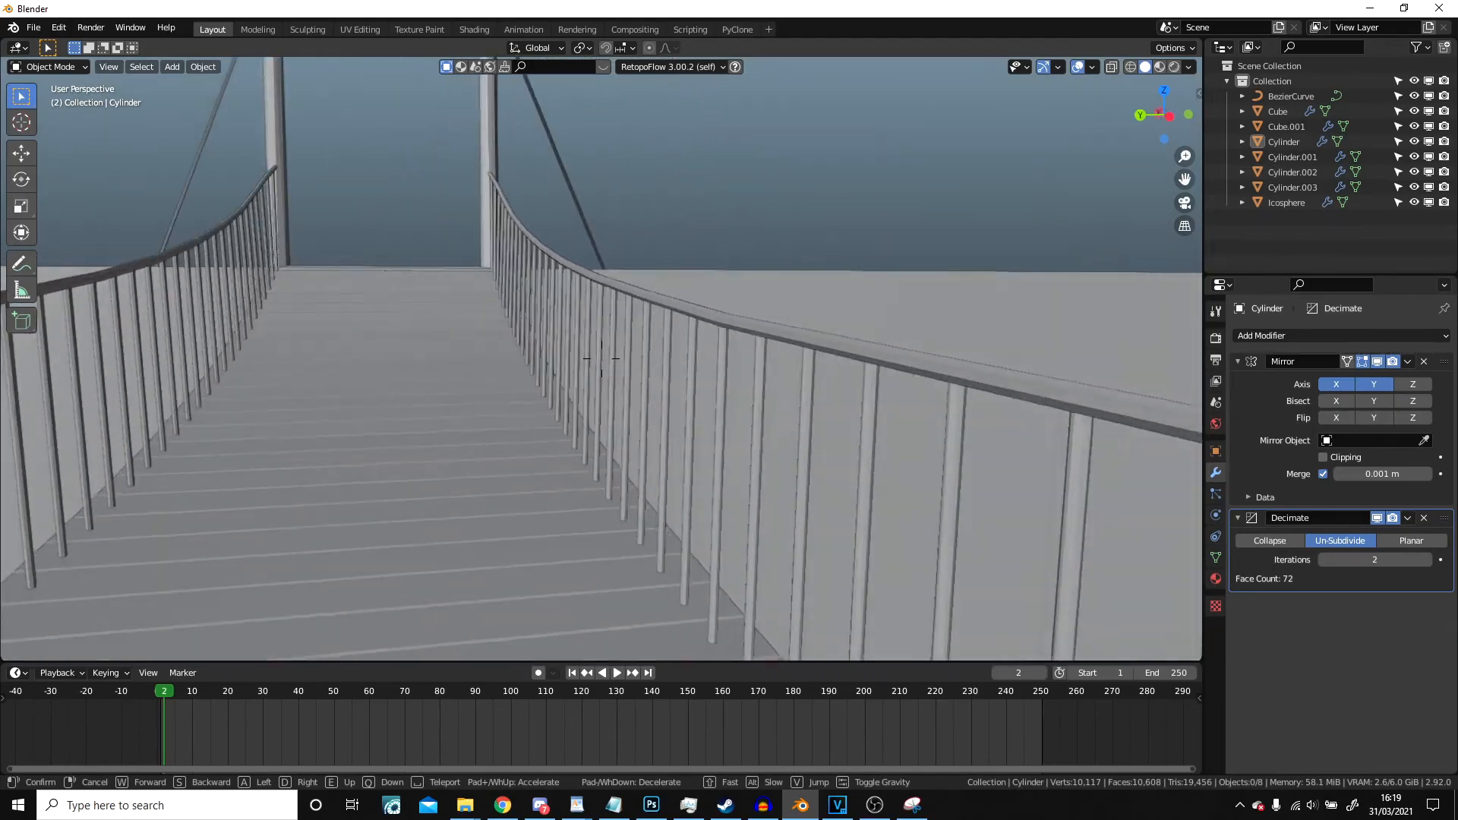
key(w)
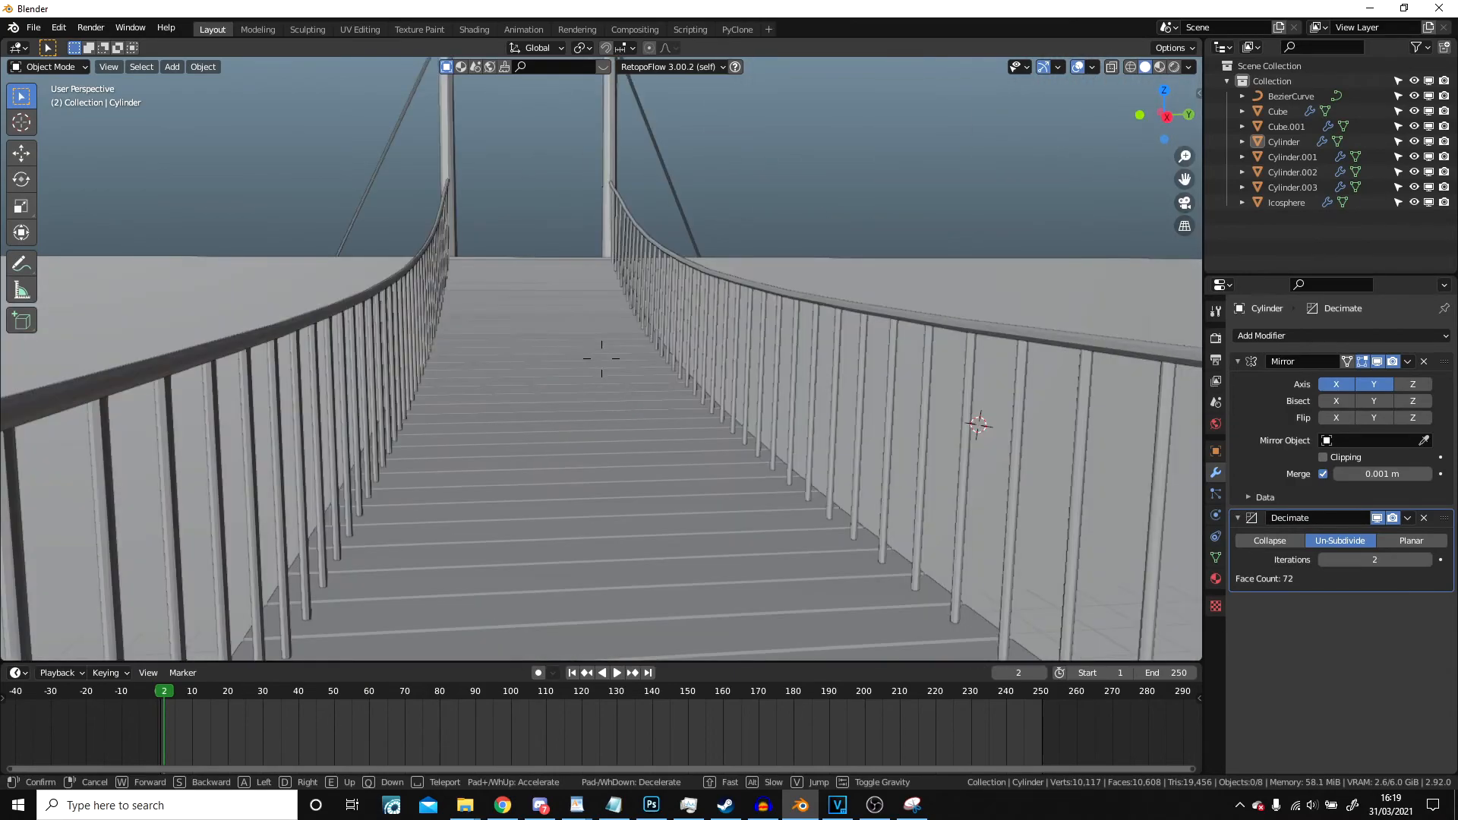
click(601, 359)
- Examine the finished bridge between the two blocks in an elevated overall view
scroll(601, 359, down, 6)
middle_drag(601, 358, 644, 406)
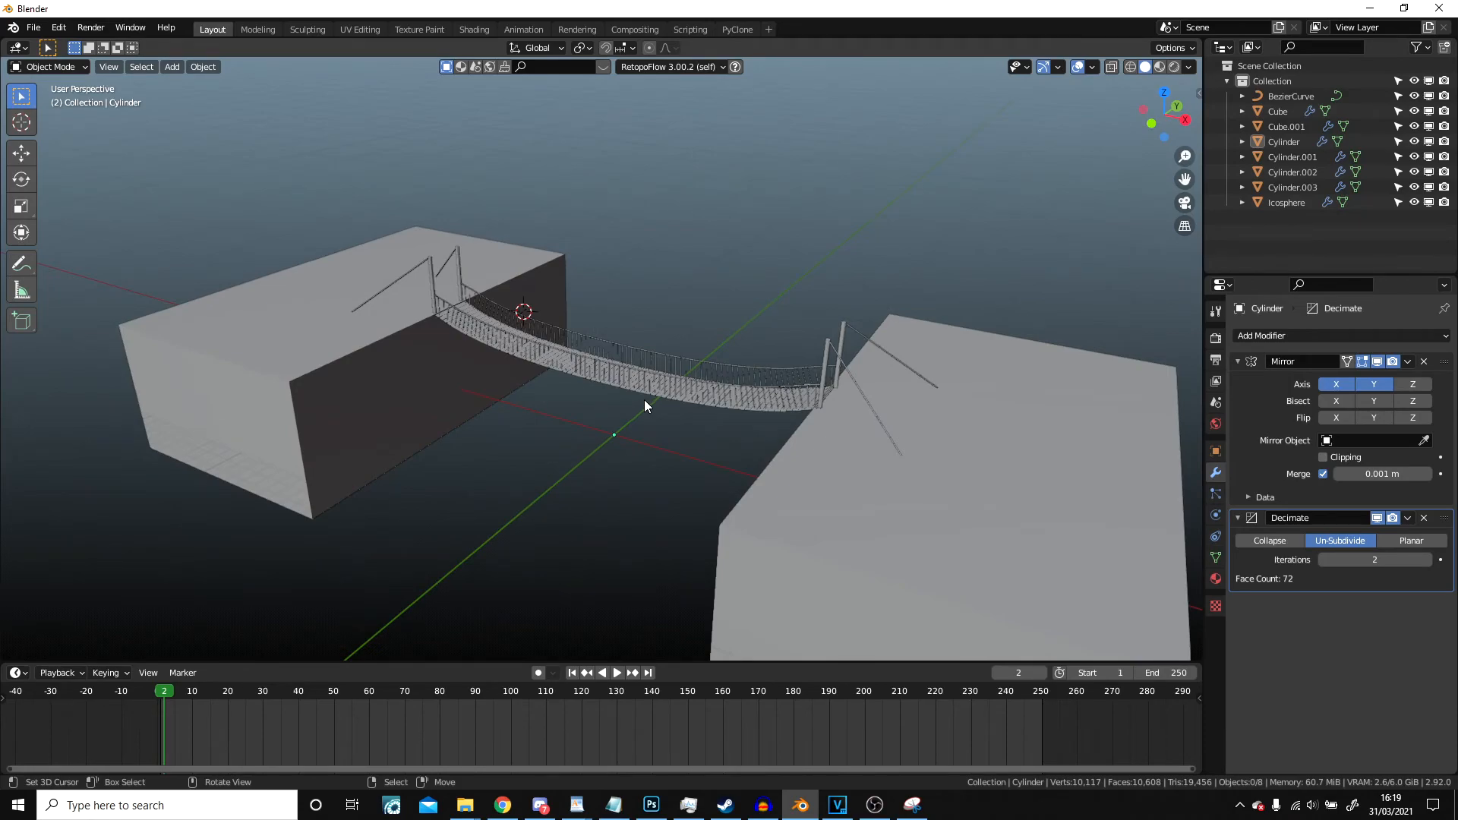
scroll(644, 401, up, 4)
scroll(644, 401, down, 2)
middle_drag(644, 399, 666, 419)
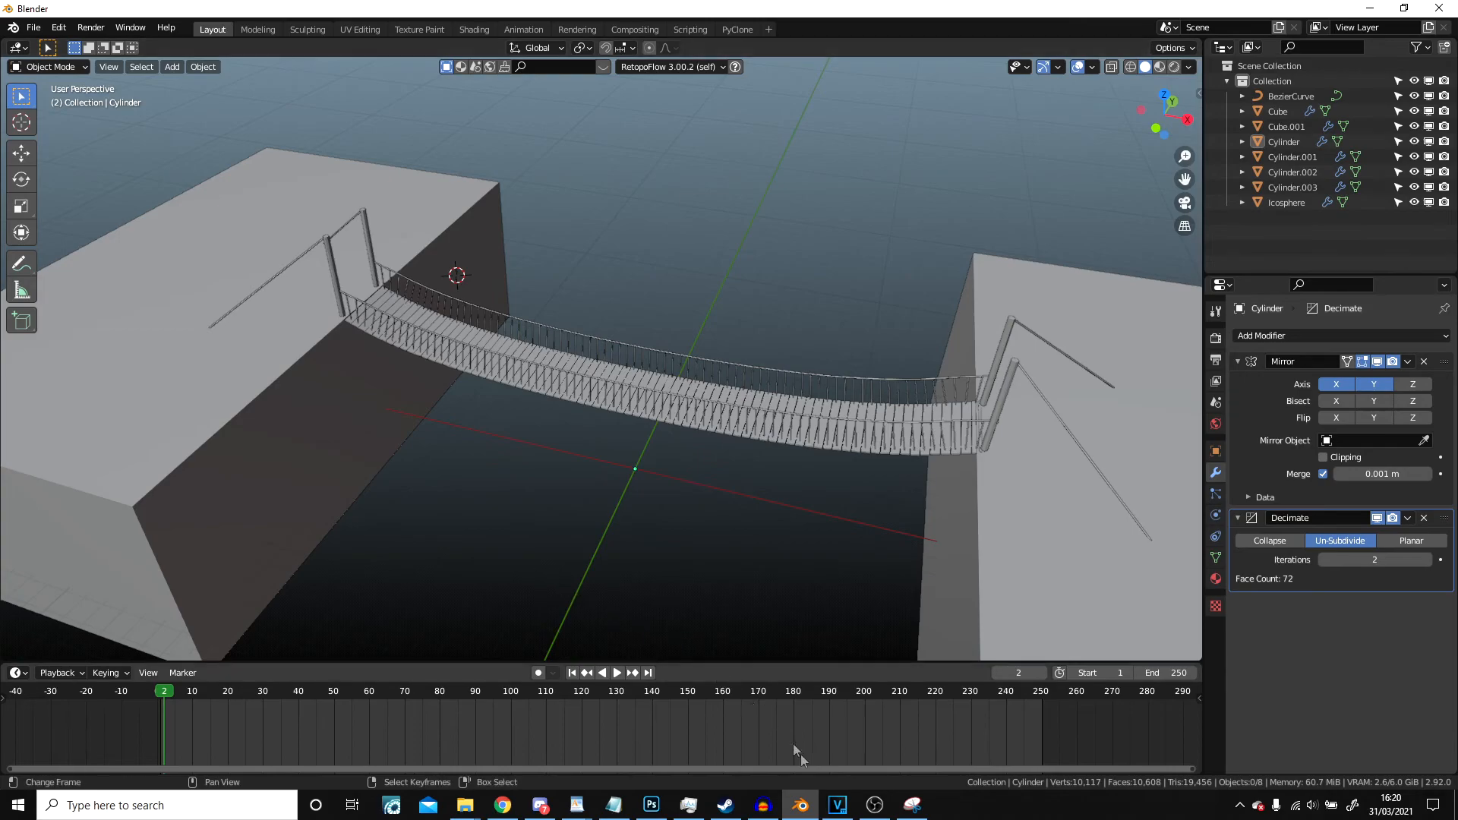
mouse_move(865, 816)
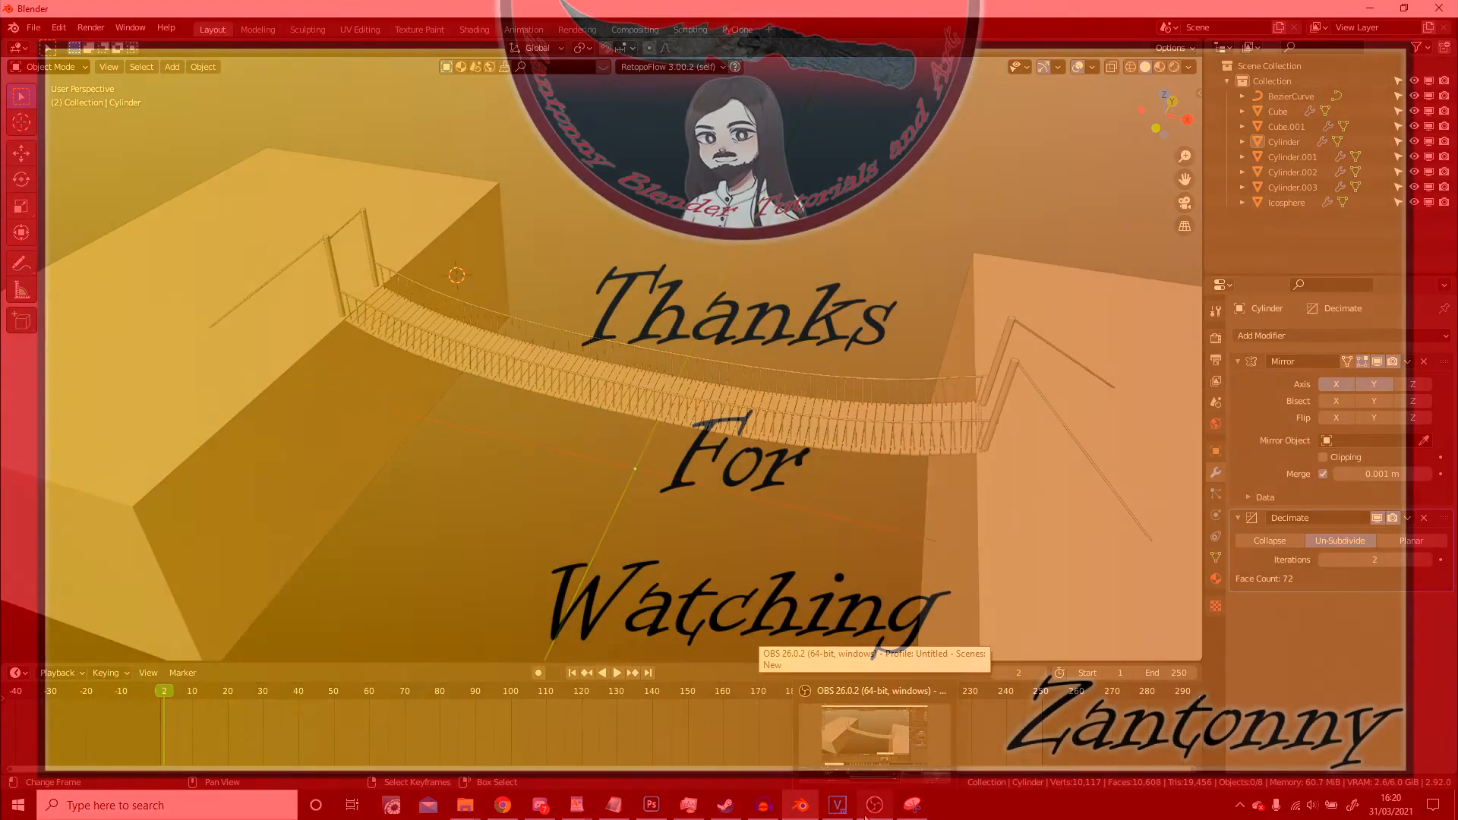